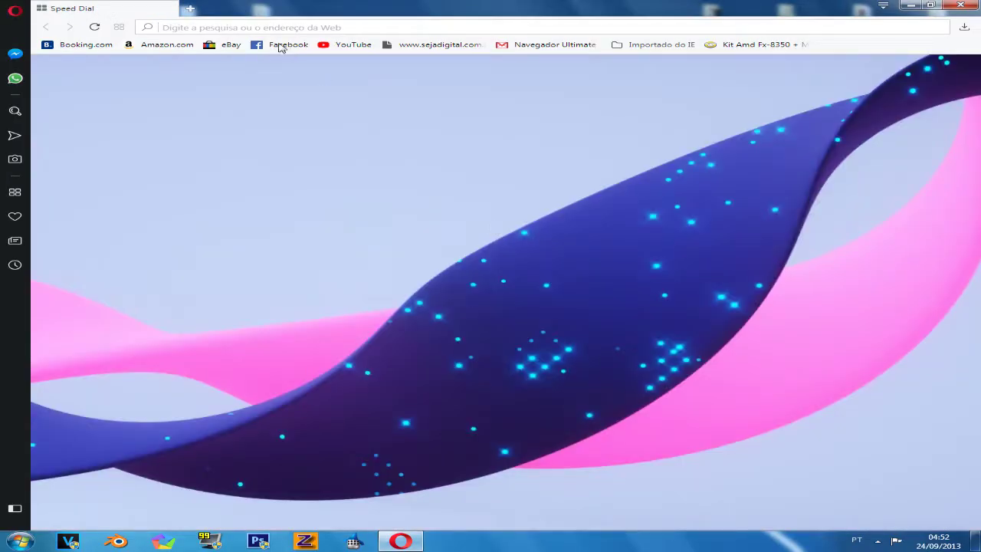
Search Google for 'escapamento xt 660 so o cano' in a new Opera tab
{"action": "left_click", "coordinate": [192, 11]}
{"action": "left_click", "coordinate": [170, 8]}
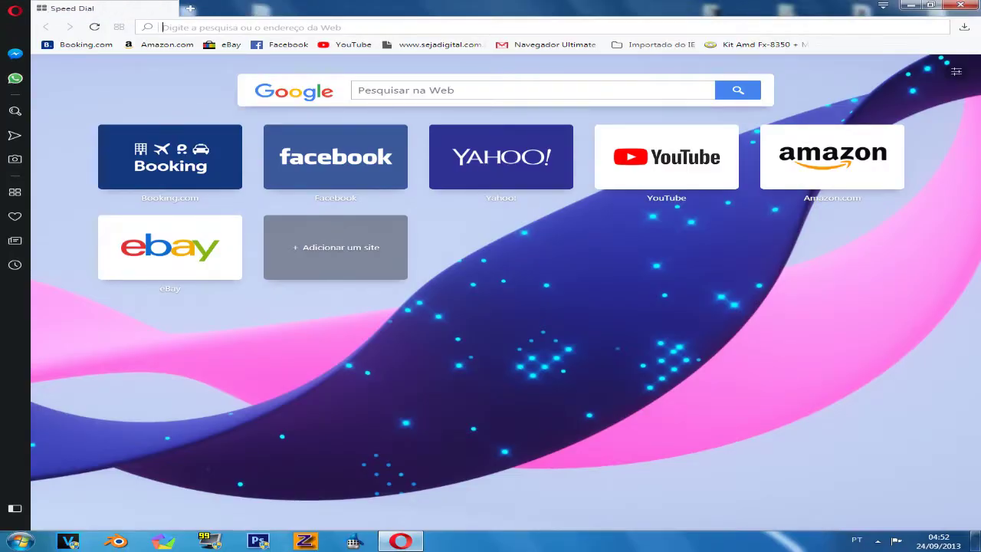
{"action": "type", "text": "escapamento"}
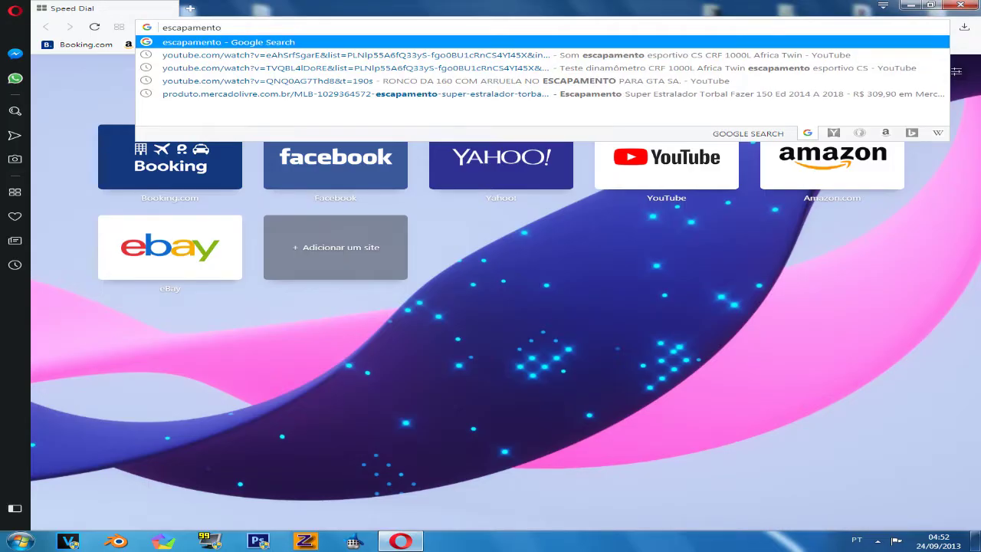
{"action": "type", "text": " xt 660"}
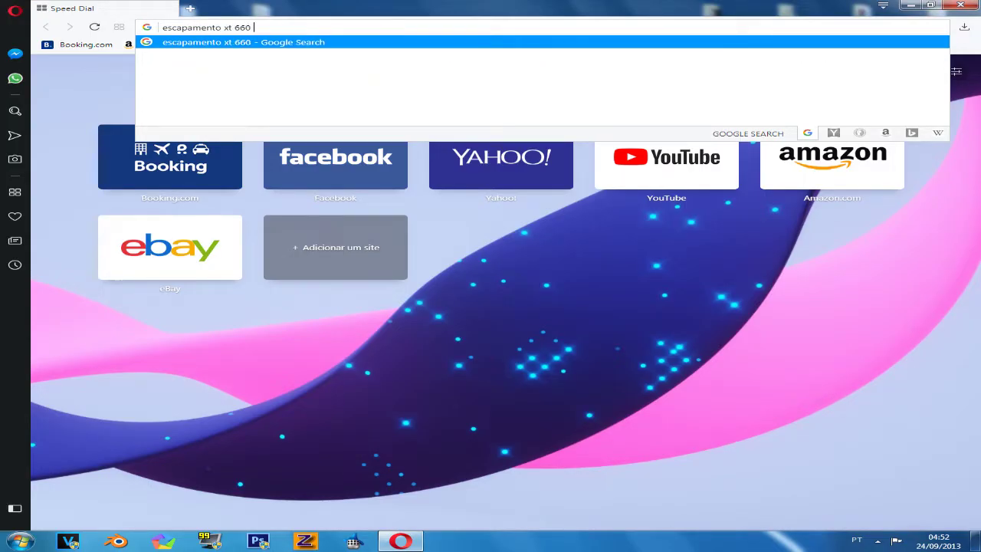
{"action": "type", "text": "cano"}
{"action": "key", "text": "Return"}
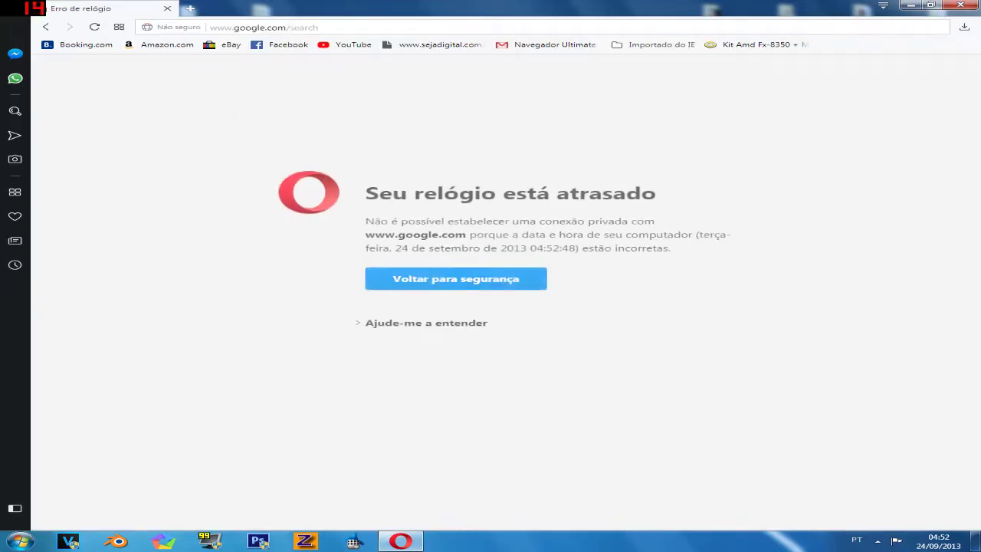
Sync the Windows clock with the internet time server, then reload the search results
{"action": "left_click", "coordinate": [940, 543]}
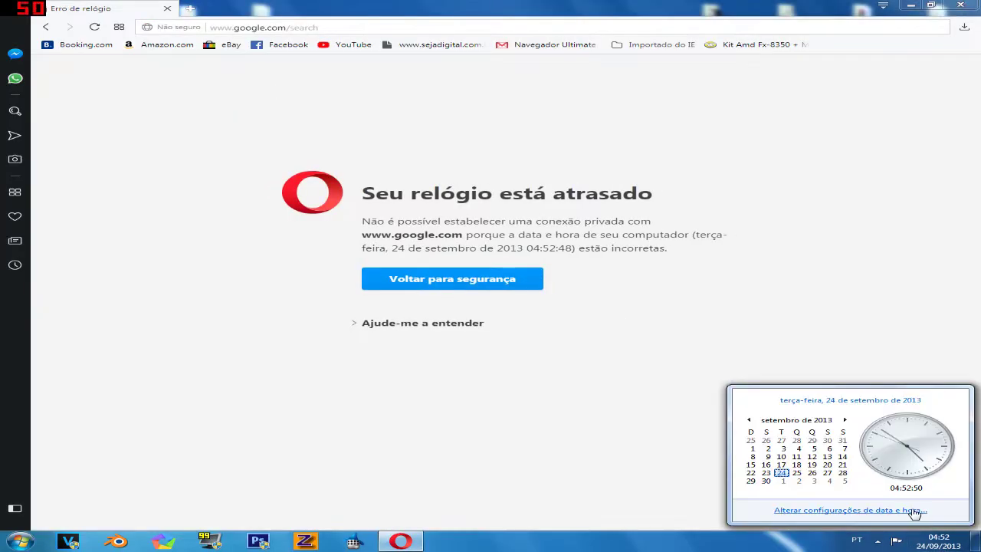
{"action": "left_click", "coordinate": [810, 508]}
{"action": "left_click", "coordinate": [356, 147]}
{"action": "left_click", "coordinate": [431, 292]}
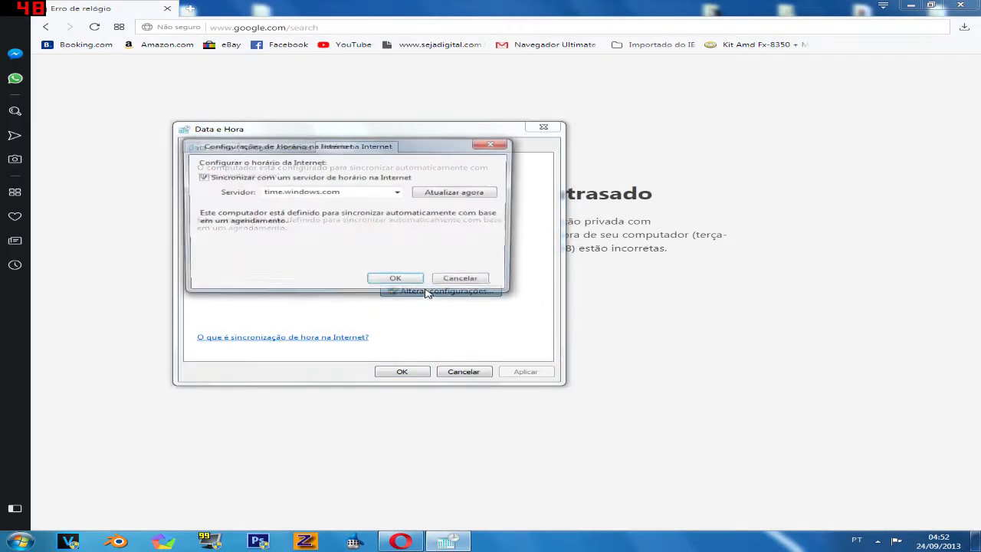
{"action": "left_click", "coordinate": [435, 194]}
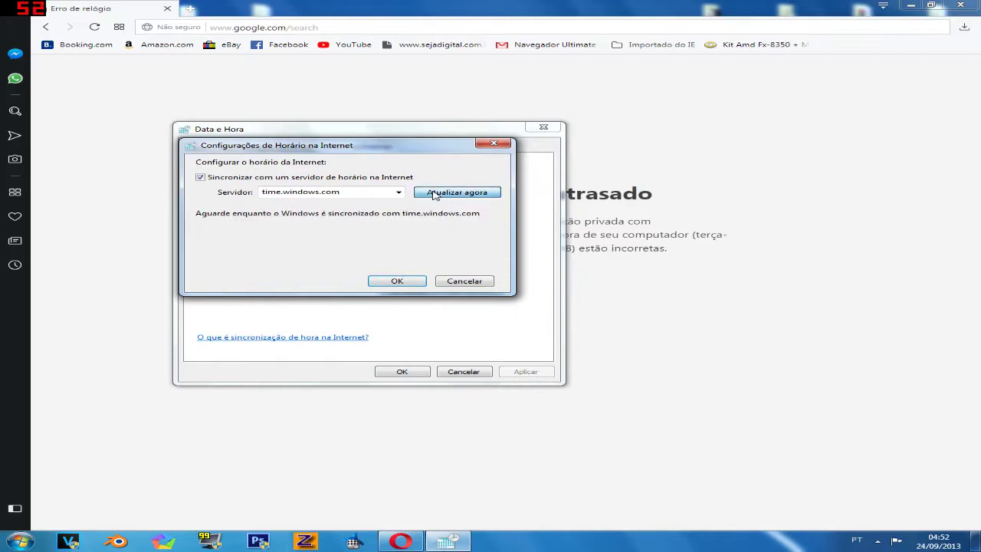
{"action": "left_click", "coordinate": [416, 278]}
{"action": "left_click", "coordinate": [406, 371]}
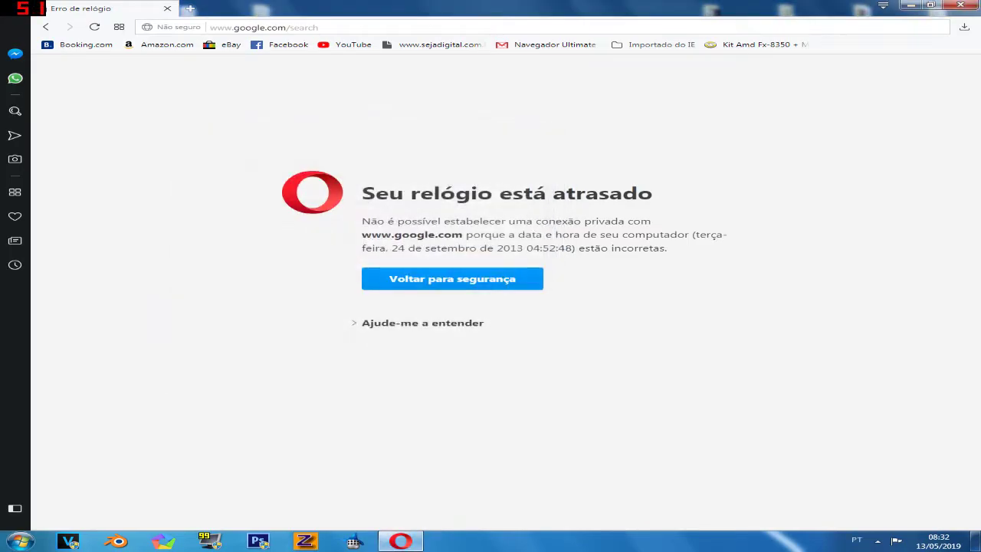
{"action": "key", "text": "F5"}
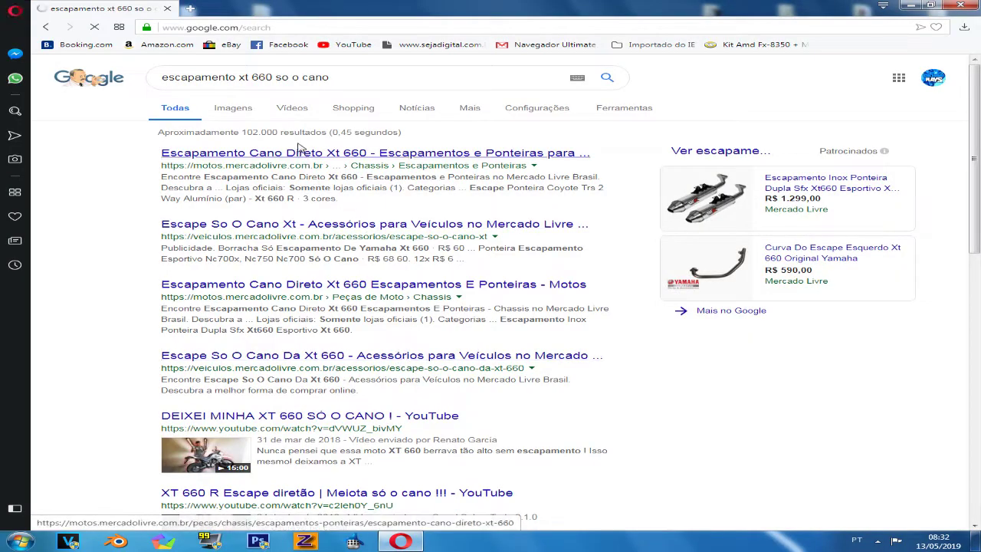
Switch to Google Images and preview the side-view XT 660 photo among related results
{"action": "left_click", "coordinate": [230, 113]}
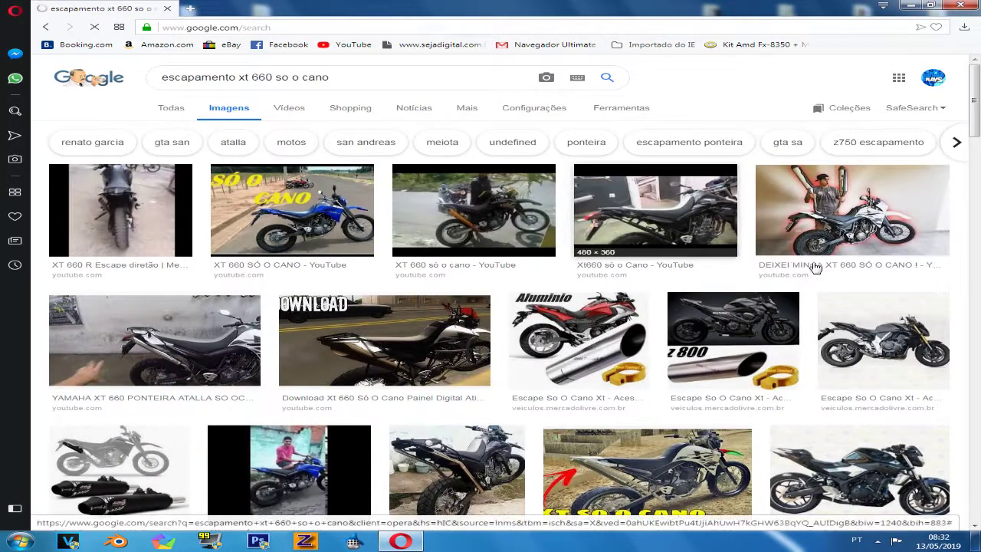
{"action": "left_click", "coordinate": [154, 335]}
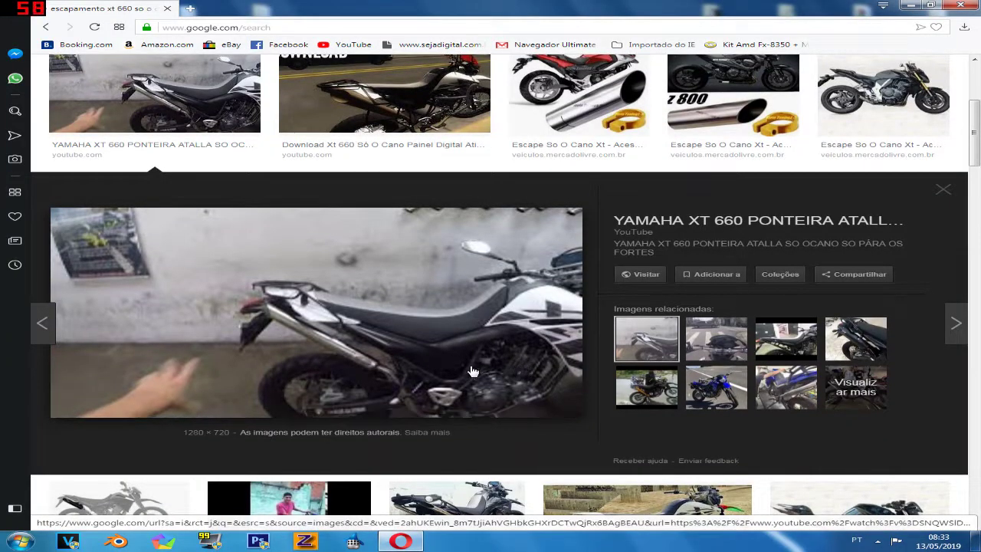
{"action": "left_click", "coordinate": [705, 349]}
{"action": "left_click", "coordinate": [705, 386]}
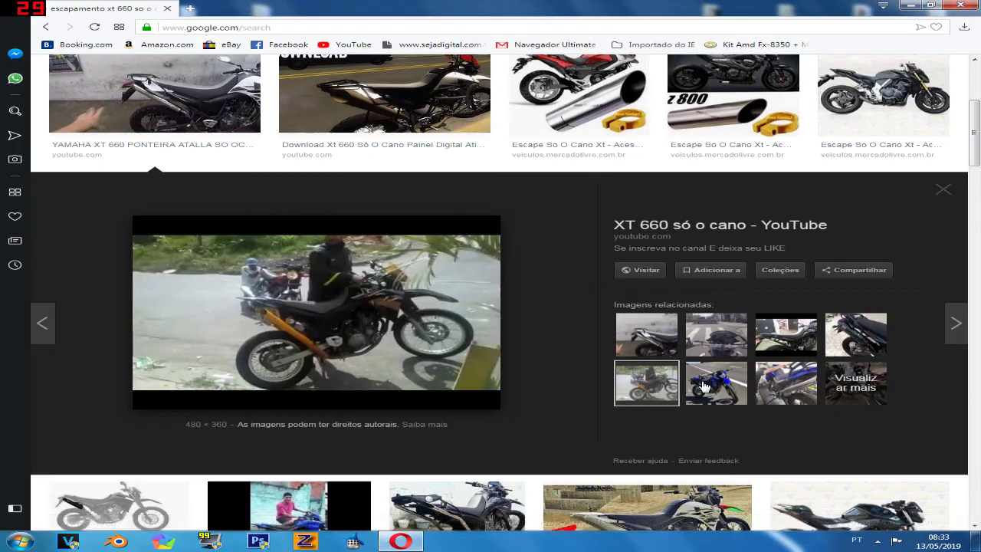
{"action": "left_click", "coordinate": [719, 343]}
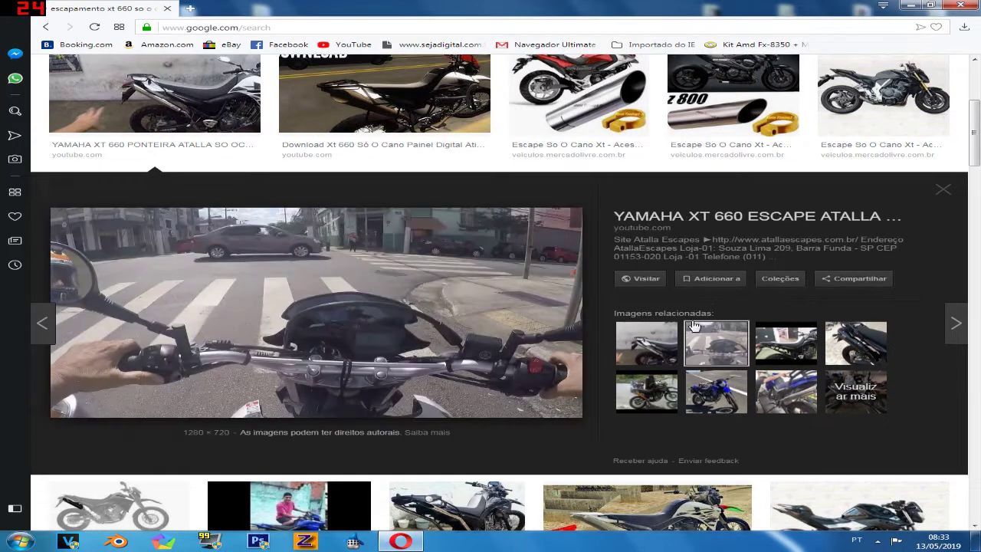
{"action": "left_click", "coordinate": [664, 357]}
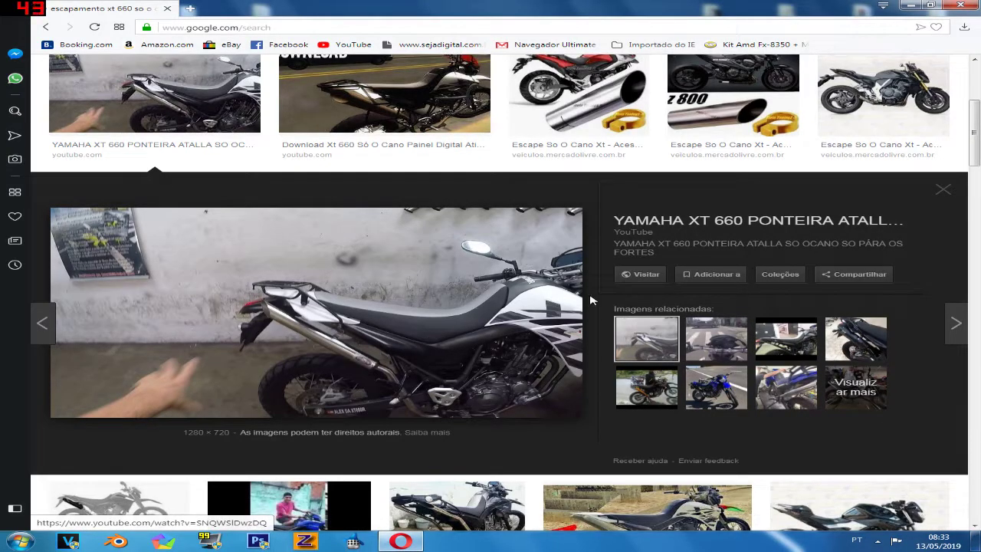
Save the side-view bike photo as 'meiotao mil grau.jpg'
{"action": "right_click", "coordinate": [328, 305]}
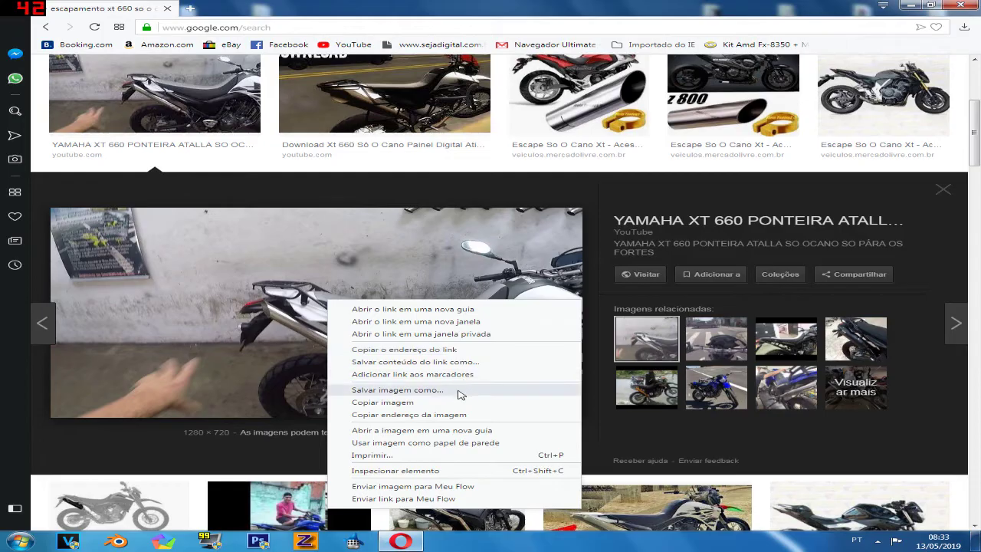
{"action": "left_click", "coordinate": [460, 391]}
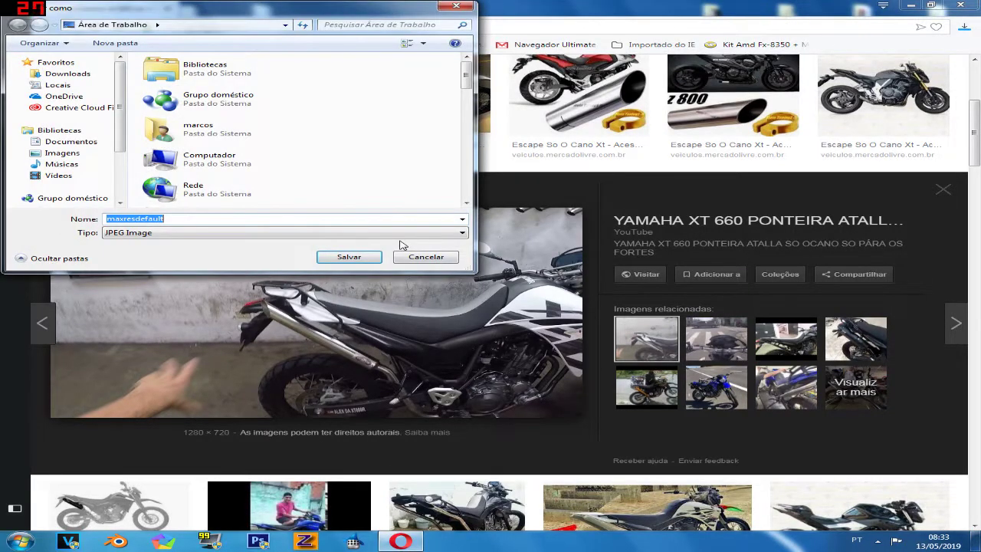
{"action": "type", "text": "x"}
{"action": "key", "text": "BackSpace"}
{"action": "type", "text": "meiotao"}
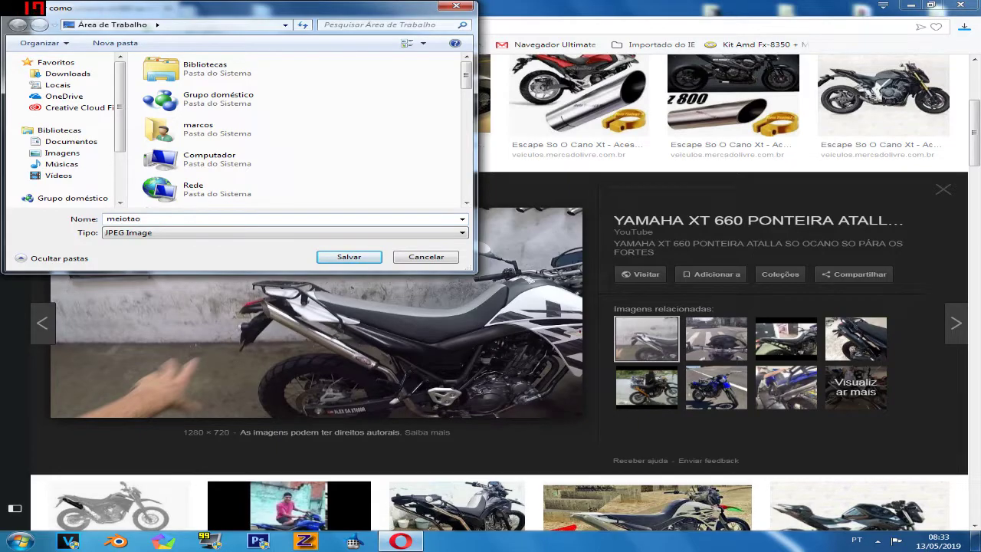
{"action": "type", "text": "au"}
{"action": "key", "text": "Return"}
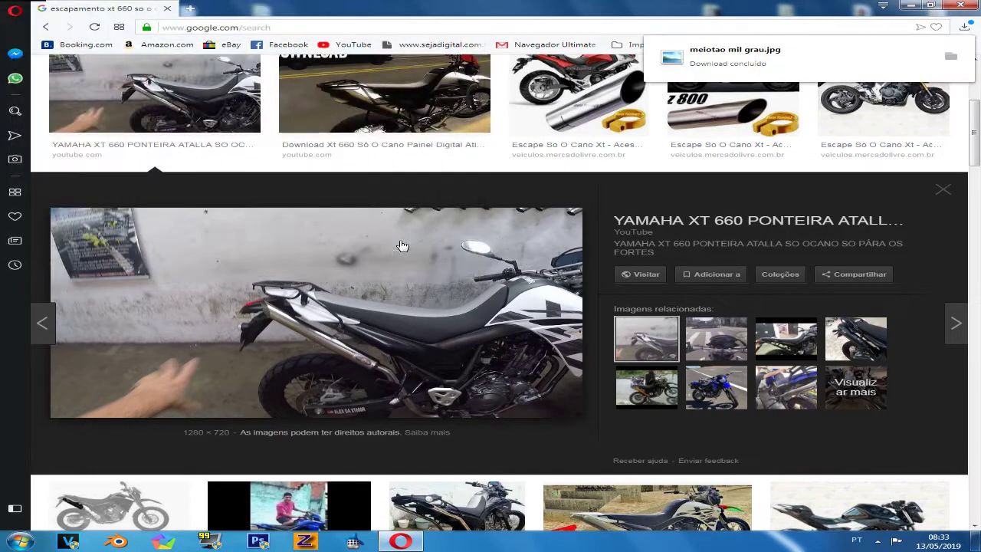
Close the image preview and minimize the browser to reveal the desktop
{"action": "left_click", "coordinate": [942, 189]}
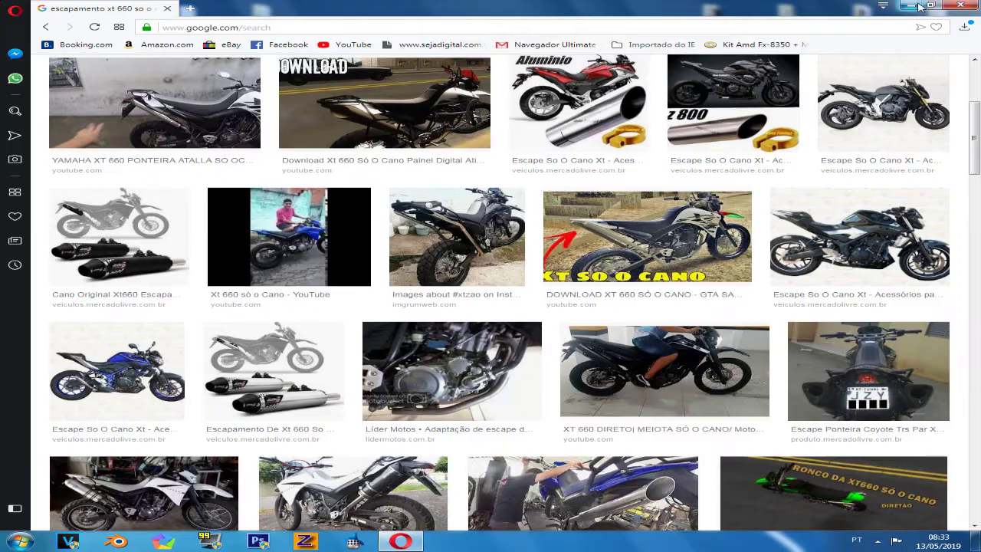
{"action": "left_click", "coordinate": [920, 6]}
{"action": "right_click", "coordinate": [609, 160]}
Refresh the desktop, then launch Blender and dismiss its splash screen
{"action": "left_click", "coordinate": [636, 196]}
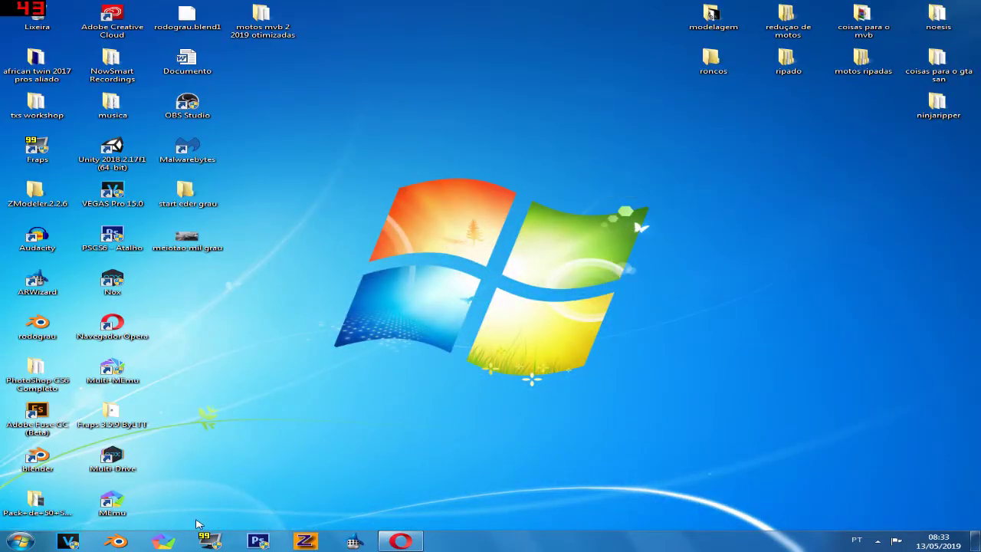
{"action": "left_click", "coordinate": [119, 542]}
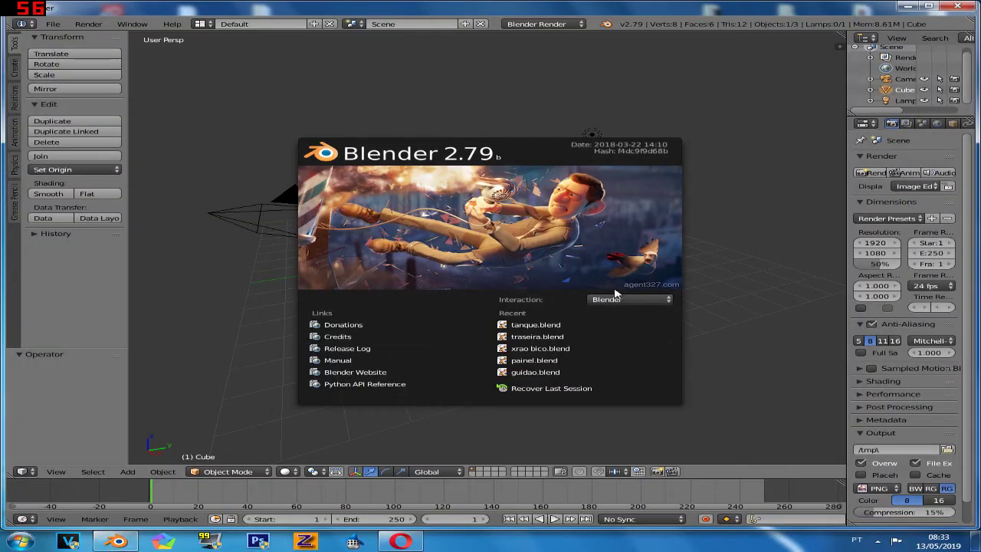
{"action": "left_click", "coordinate": [798, 280]}
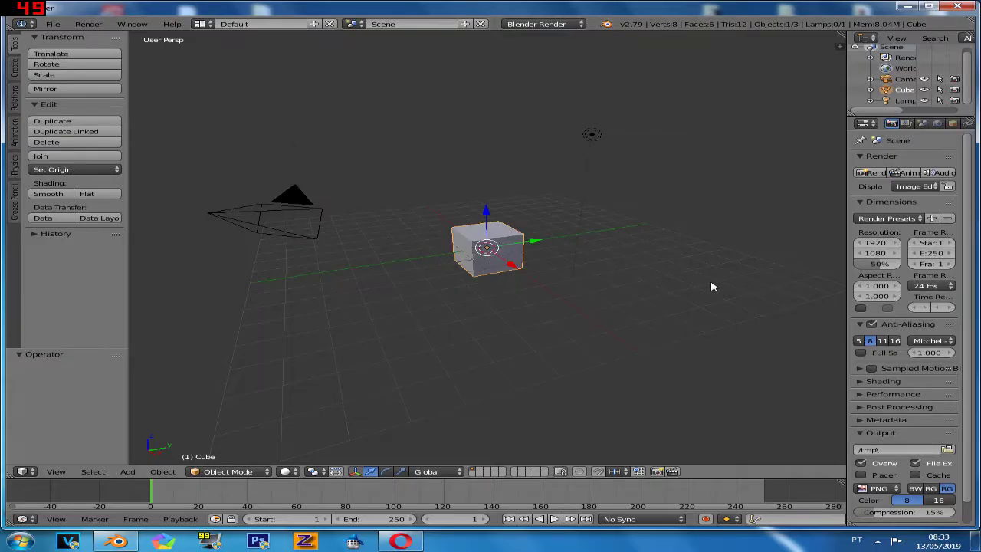
Delete the default cube and show the viewport properties sidebar
{"action": "key", "text": "x"}
{"action": "left_click", "coordinate": [557, 302]}
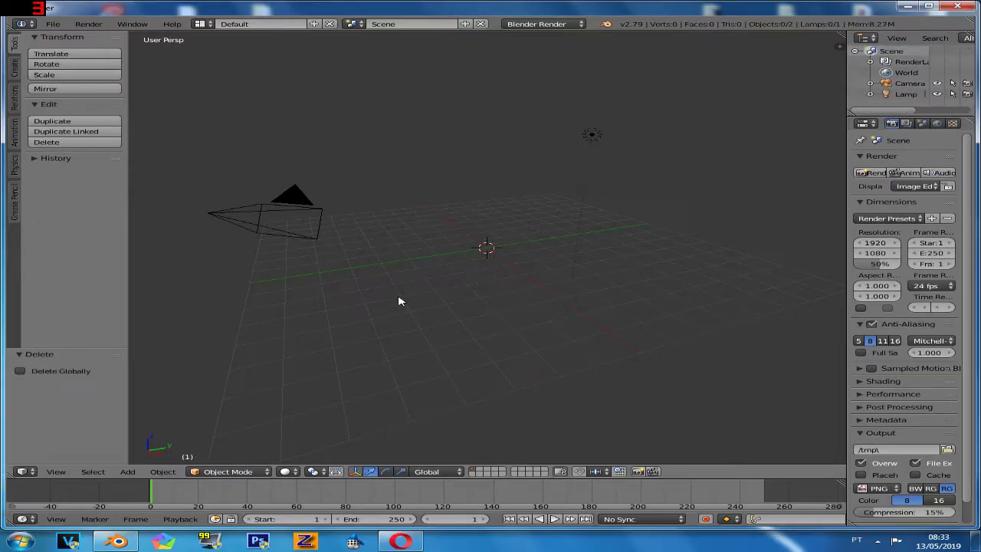
{"action": "left_click", "coordinate": [53, 23]}
{"action": "key", "text": "n"}
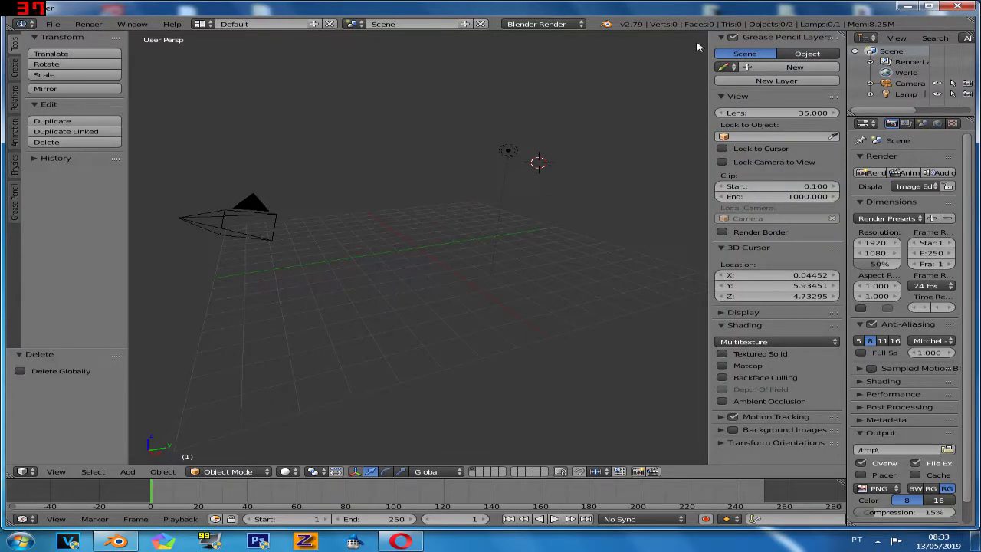
Enable background images and load meiotao mil grau.jpg from the Desktop
{"action": "left_click", "coordinate": [724, 432]}
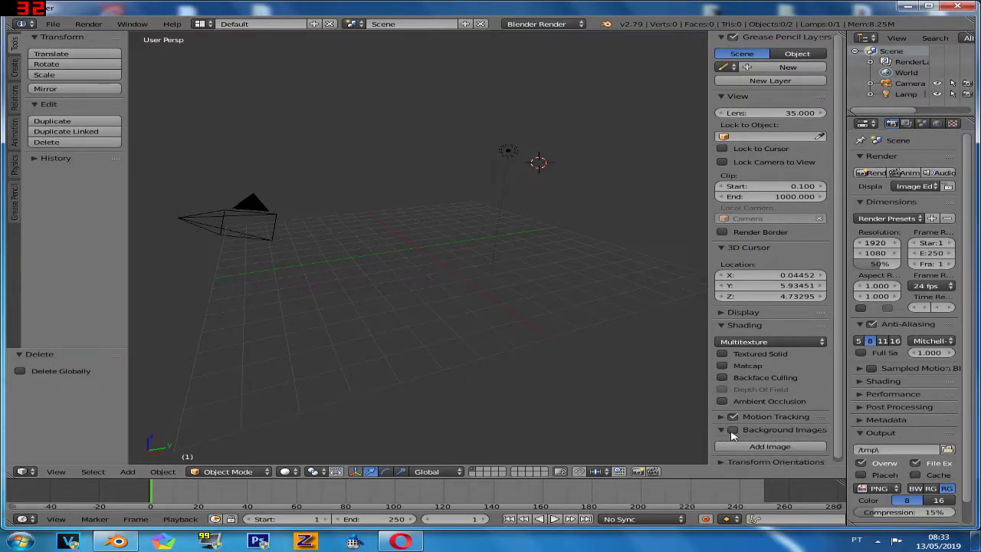
{"action": "left_click", "coordinate": [732, 433]}
{"action": "left_click", "coordinate": [770, 443]}
{"action": "scroll", "coordinate": [770, 447], "scroll_direction": "down", "scroll_amount": 2}
{"action": "left_click", "coordinate": [774, 442]}
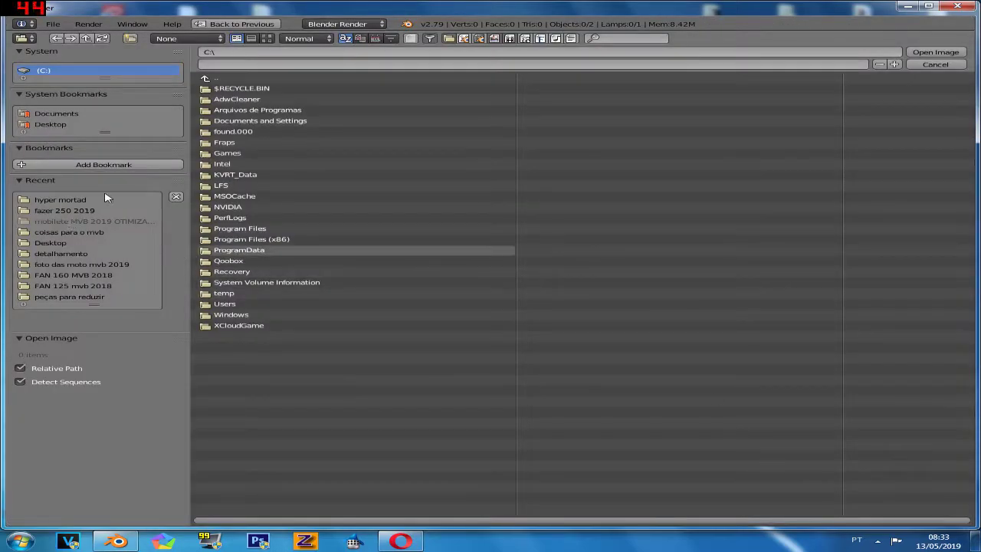
{"action": "left_click", "coordinate": [44, 128]}
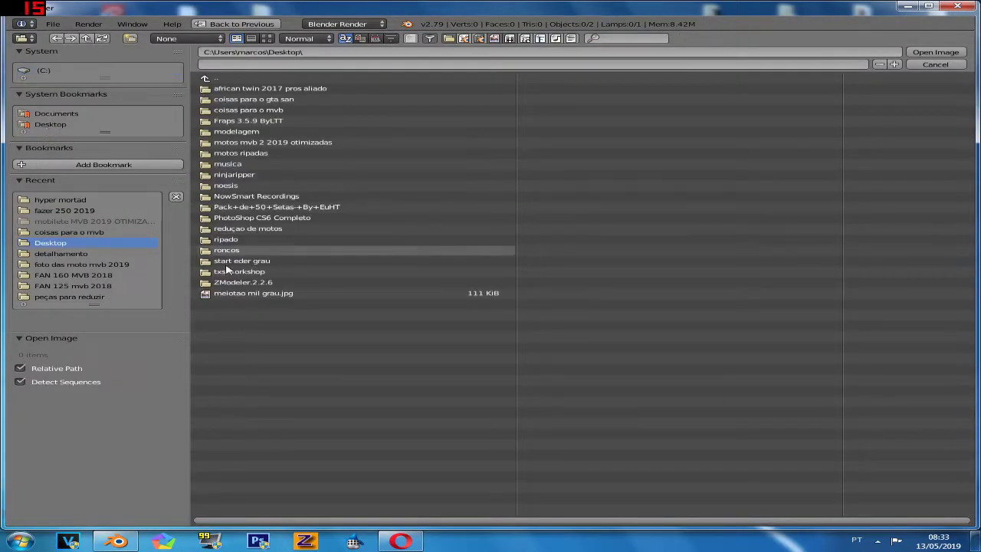
{"action": "double_click", "coordinate": [278, 296]}
{"action": "scroll", "coordinate": [385, 234], "scroll_direction": "up", "scroll_amount": 2}
{"action": "scroll", "coordinate": [396, 241], "scroll_direction": "down", "scroll_amount": 4}
Switch to Right Ortho view, zoom into the reference photo, and bring up the Add menu
{"action": "key", "text": "KP_7"}
{"action": "key", "text": "KP_8"}
{"action": "key", "text": "KP_3"}
{"action": "key", "text": "KP_4"}
{"action": "key", "text": "KP_2"}
{"action": "key", "text": "KP_6"}
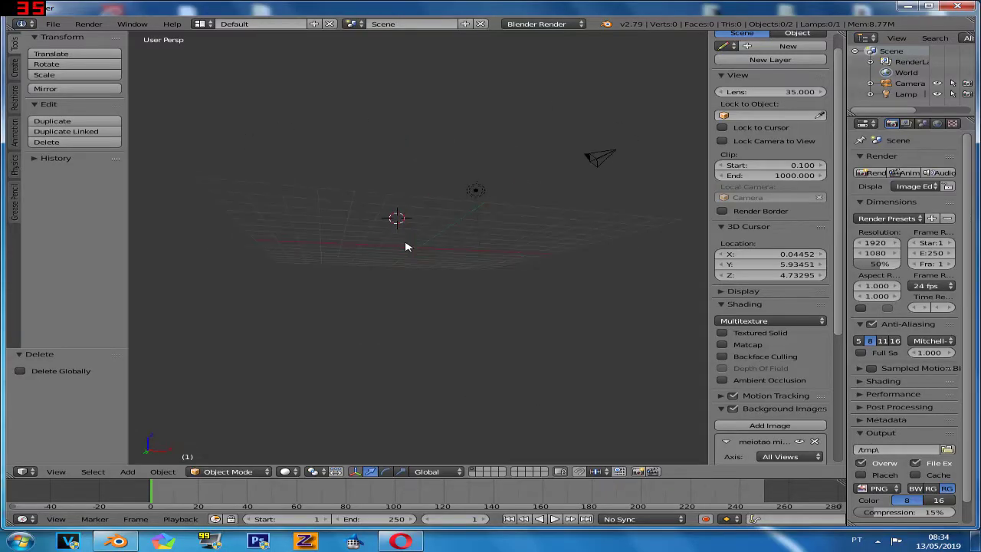
{"action": "key", "text": "KP_7"}
{"action": "key", "text": "KP_1"}
{"action": "key", "text": "KP_3"}
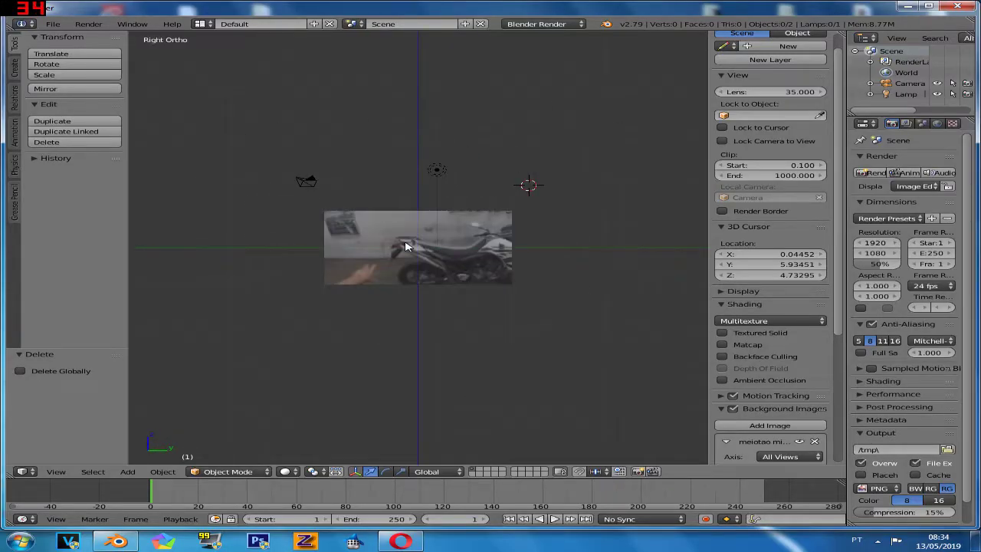
{"action": "scroll", "coordinate": [514, 213], "scroll_direction": "up", "scroll_amount": 4}
{"action": "scroll", "coordinate": [504, 244], "scroll_direction": "up", "scroll_amount": 5}
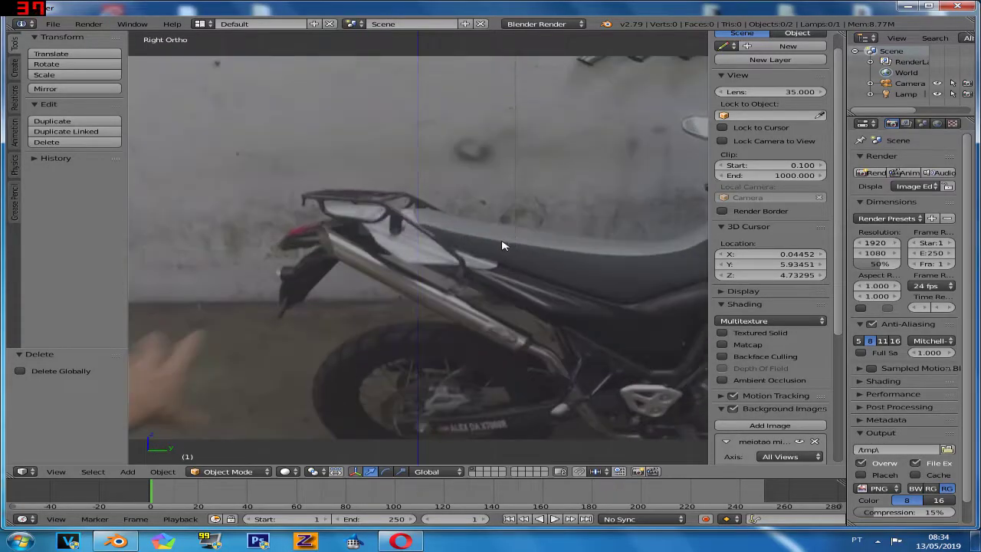
{"action": "scroll", "coordinate": [561, 325], "scroll_direction": "up", "scroll_amount": 1}
{"action": "scroll", "coordinate": [482, 274], "scroll_direction": "up", "scroll_amount": 1}
{"action": "scroll", "coordinate": [493, 295], "scroll_direction": "up", "scroll_amount": 1}
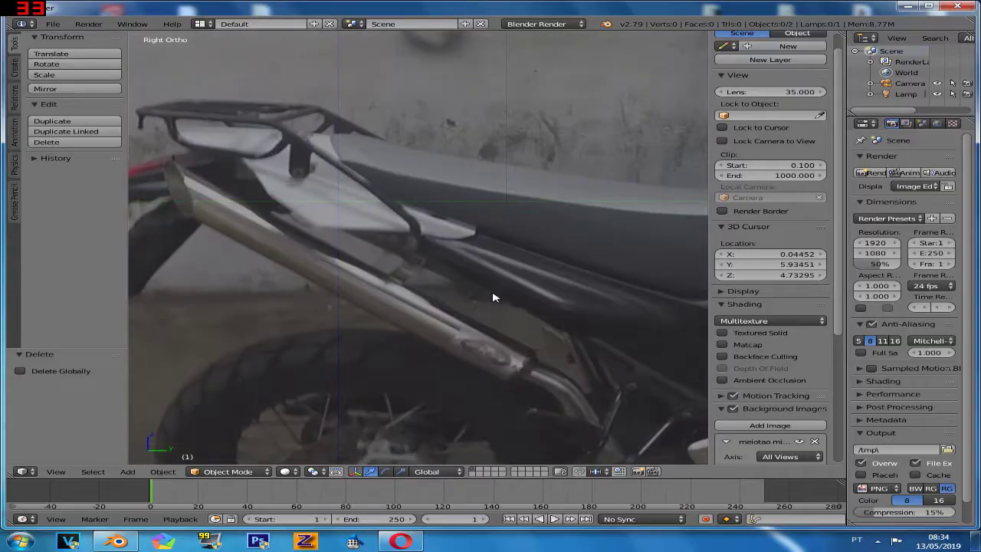
{"action": "scroll", "coordinate": [494, 303], "scroll_direction": "down", "scroll_amount": 2}
{"action": "scroll", "coordinate": [430, 258], "scroll_direction": "up", "scroll_amount": 1}
{"action": "scroll", "coordinate": [381, 229], "scroll_direction": "down", "scroll_amount": 1}
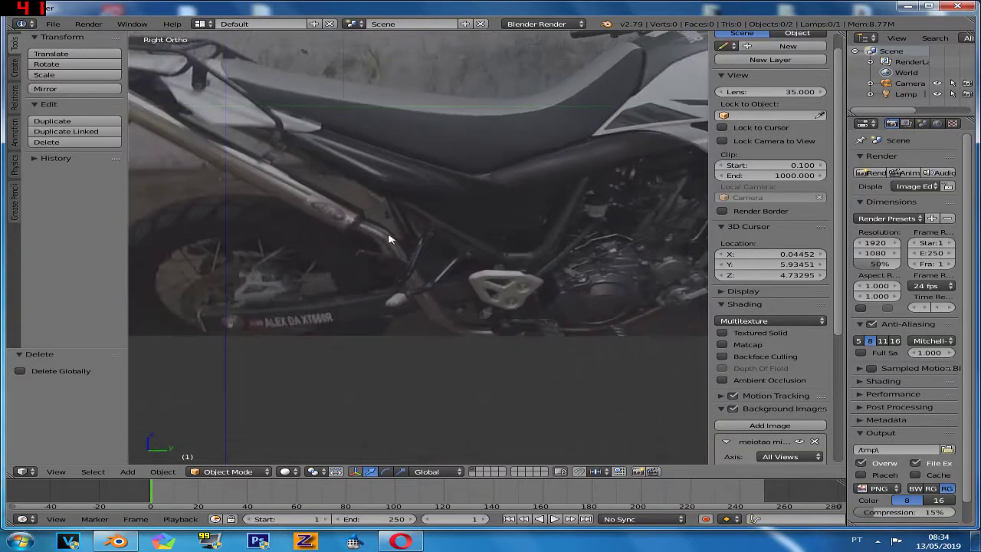
{"action": "key", "text": "shift+a"}
{"action": "key", "text": "shift+a"}
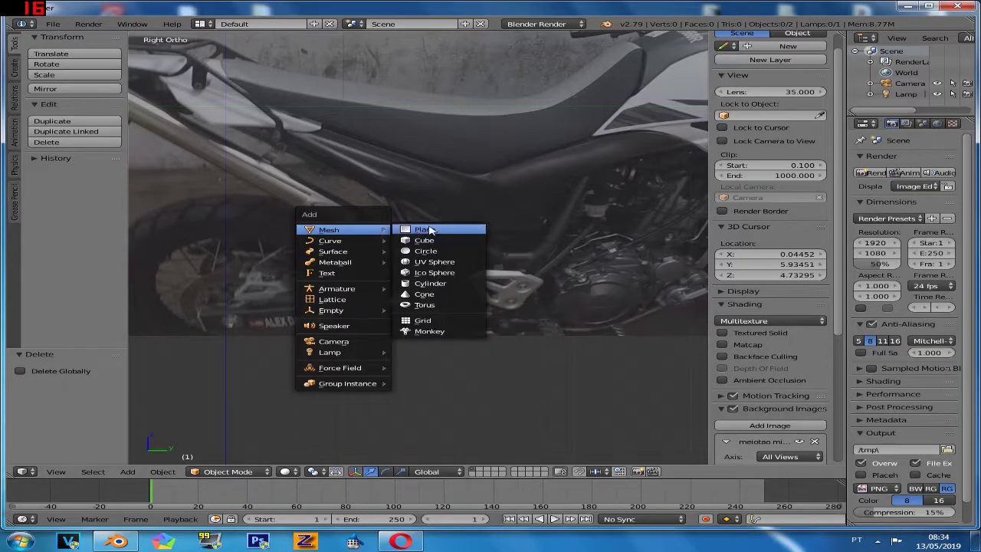
Add a cylinder and pan the view to frame it over the photo
{"action": "left_click", "coordinate": [445, 283]}
{"action": "scroll", "coordinate": [444, 283], "scroll_direction": "down", "scroll_amount": 2}
{"action": "scroll", "coordinate": [443, 283], "scroll_direction": "down", "scroll_amount": 3}
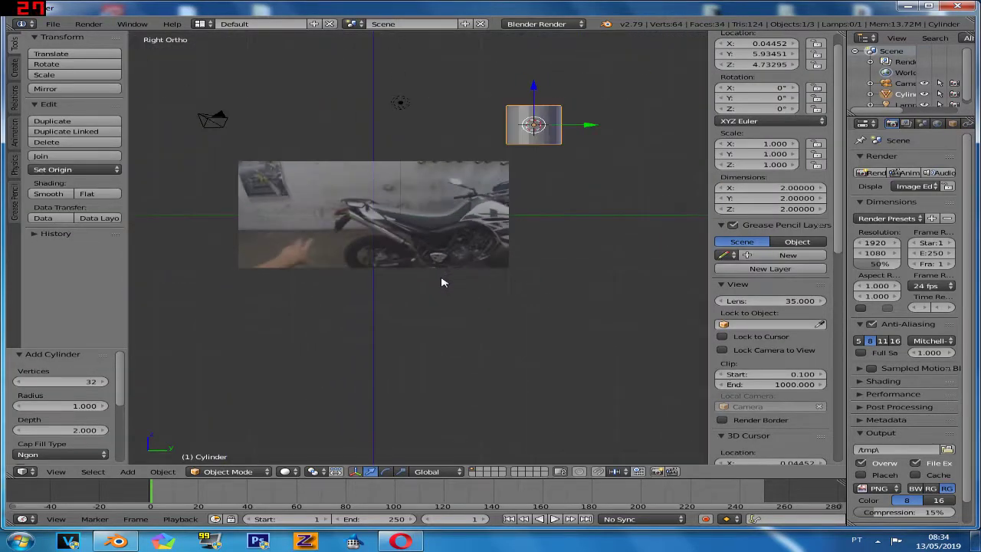
{"action": "scroll", "coordinate": [433, 277], "scroll_direction": "up", "scroll_amount": 3}
{"action": "scroll", "coordinate": [493, 246], "scroll_direction": "up", "scroll_amount": 2}
{"action": "scroll", "coordinate": [495, 247], "scroll_direction": "down", "scroll_amount": 6}
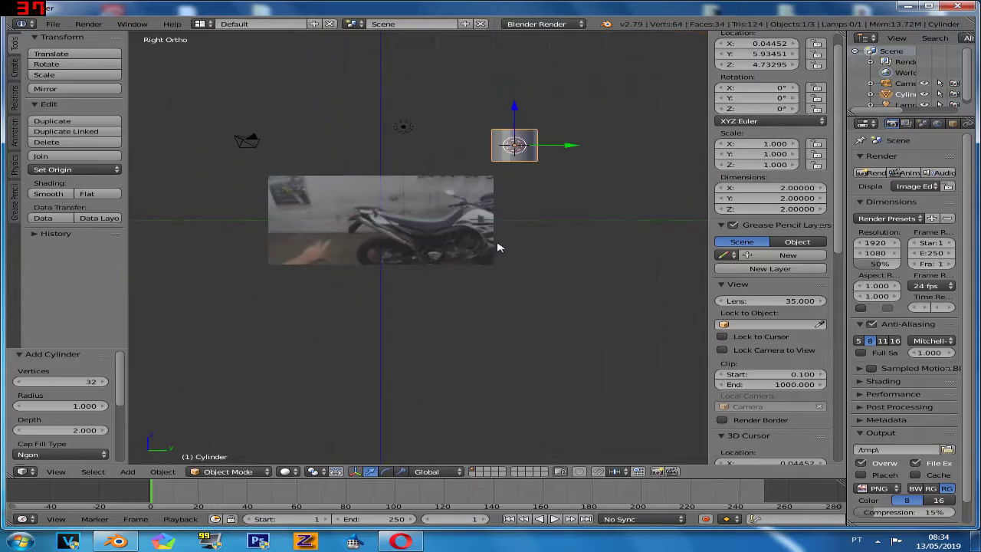
{"action": "scroll", "coordinate": [495, 234], "scroll_direction": "up", "scroll_amount": 1}
{"action": "scroll", "coordinate": [489, 230], "scroll_direction": "up", "scroll_amount": 2}
{"action": "mouse_move", "coordinate": [405, 244]}
{"action": "middle_mouse_down", "text": "shift"}
{"action": "mouse_move", "coordinate": [241, 278]}
{"action": "mouse_move", "coordinate": [131, 248]}
{"action": "mouse_move", "coordinate": [343, 317]}
{"action": "mouse_move", "coordinate": [277, 274]}
{"action": "middle_mouse_up", "text": "shift"}
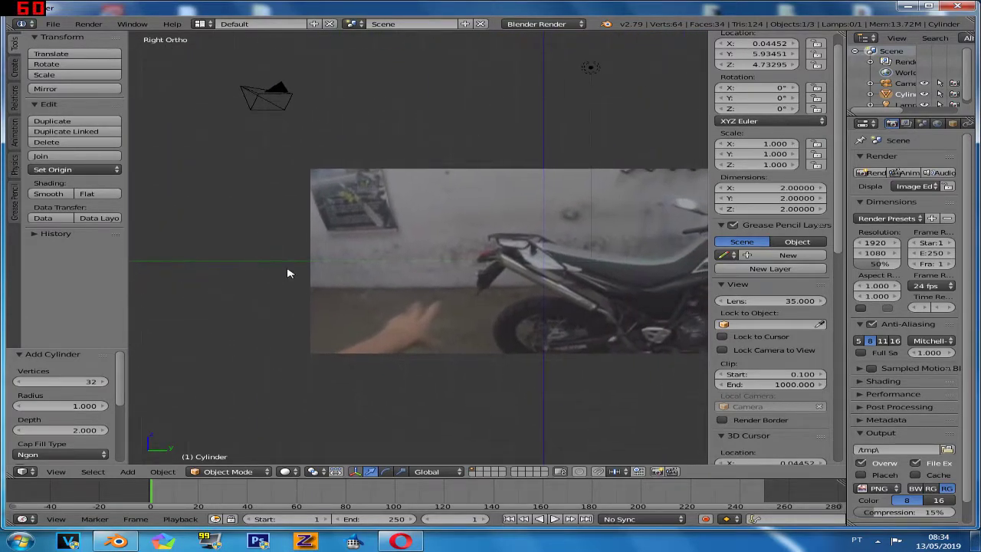
{"action": "mouse_move", "coordinate": [537, 276]}
{"action": "middle_mouse_down", "text": "shift"}
{"action": "mouse_move", "coordinate": [286, 320]}
{"action": "mouse_move", "coordinate": [325, 302]}
{"action": "mouse_move", "coordinate": [323, 291]}
{"action": "mouse_move", "coordinate": [445, 279]}
{"action": "mouse_move", "coordinate": [510, 256]}
{"action": "mouse_move", "coordinate": [377, 245]}
{"action": "middle_mouse_up", "text": "shift"}
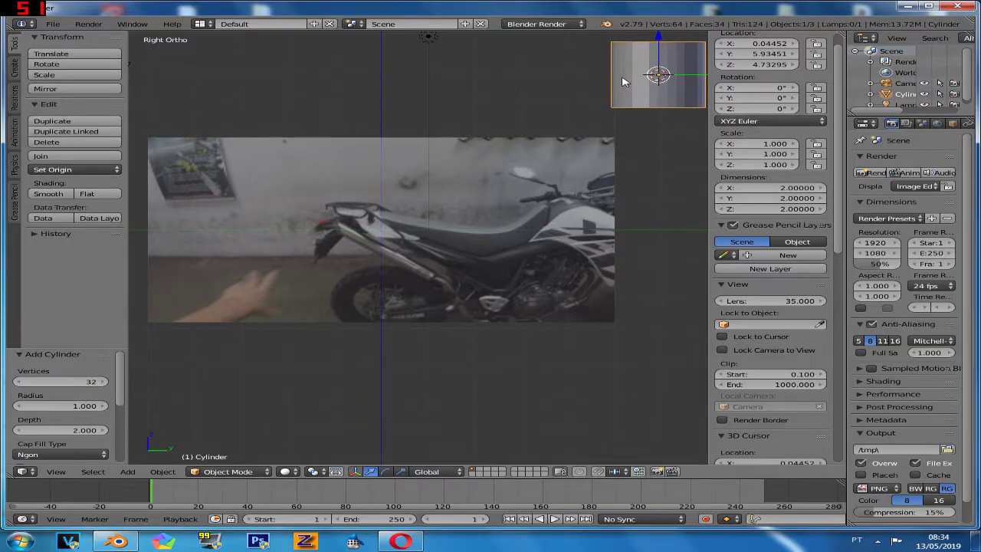
Move the cylinder to the photo's centre and rotate it 90°
{"action": "key", "text": "g"}
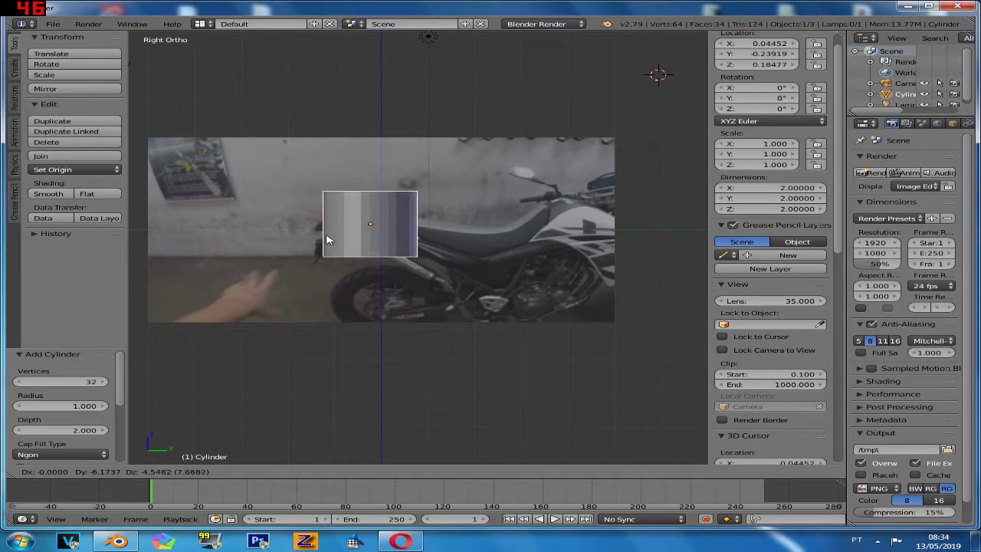
{"action": "left_click", "coordinate": [335, 244]}
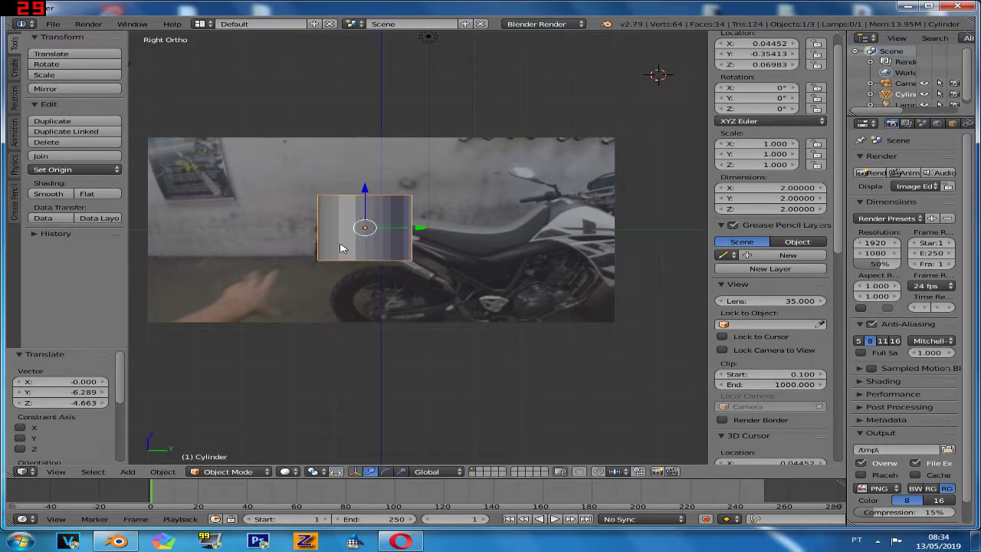
{"action": "scroll", "coordinate": [368, 249], "scroll_direction": "up", "scroll_amount": 3}
{"action": "scroll", "coordinate": [418, 282], "scroll_direction": "down", "scroll_amount": 2}
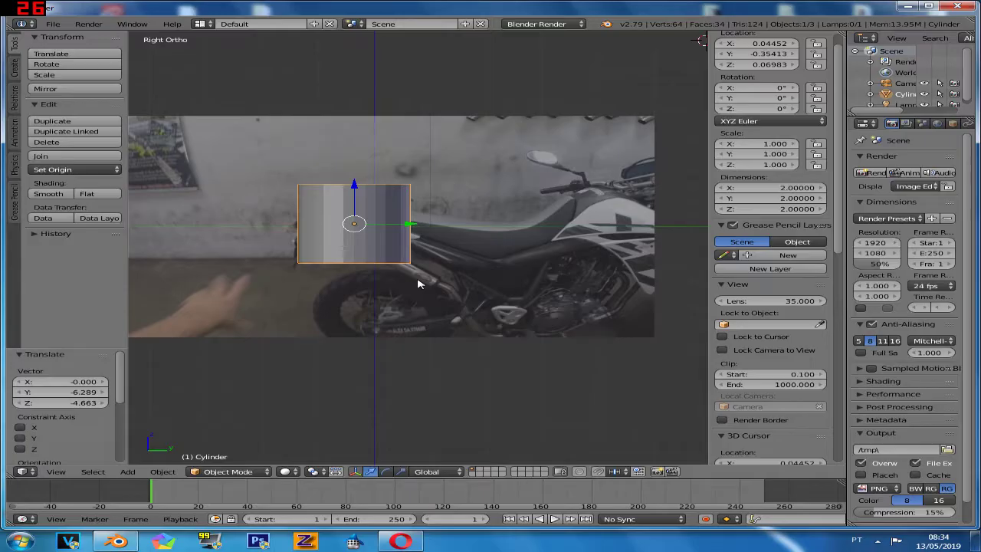
{"action": "key", "text": "r"}
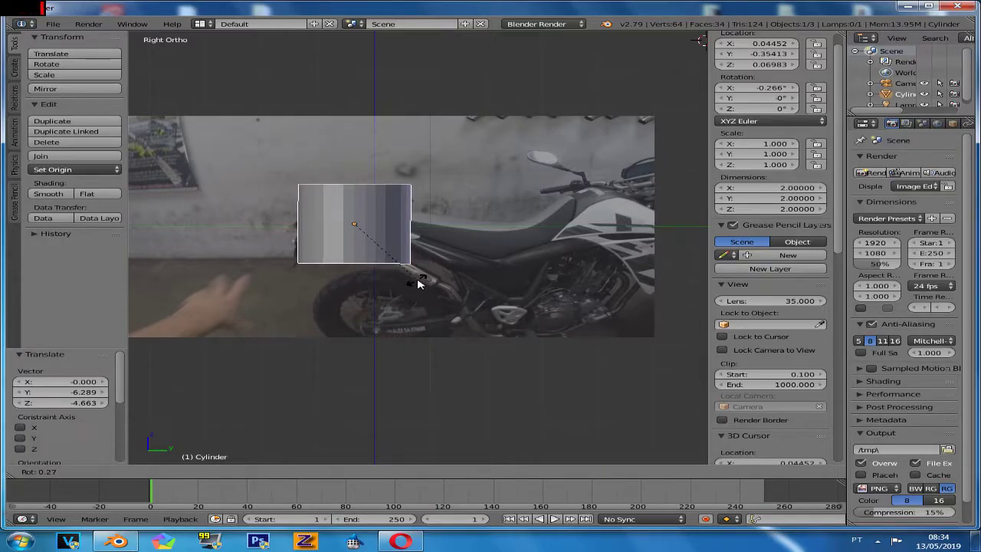
{"action": "type", "text": "90"}
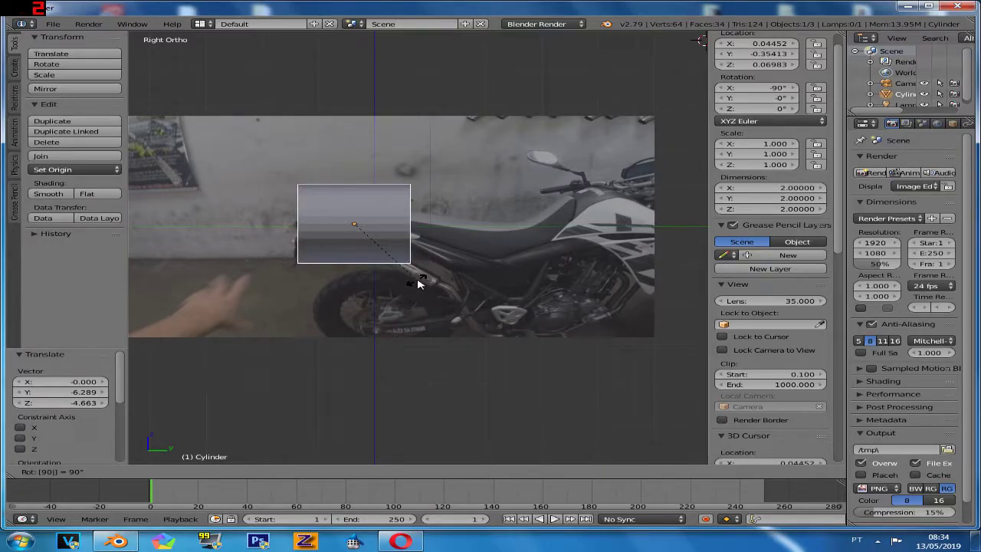
{"action": "key", "text": "Return"}
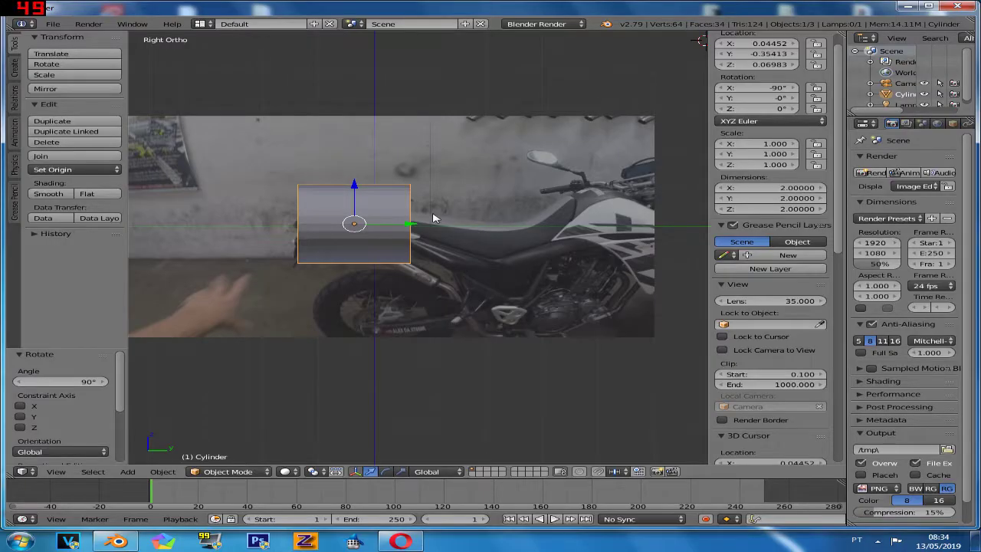
Scale the cylinder down to 0.1
{"action": "scroll", "coordinate": [433, 218], "scroll_direction": "up", "scroll_amount": 2}
{"action": "key", "text": "s"}
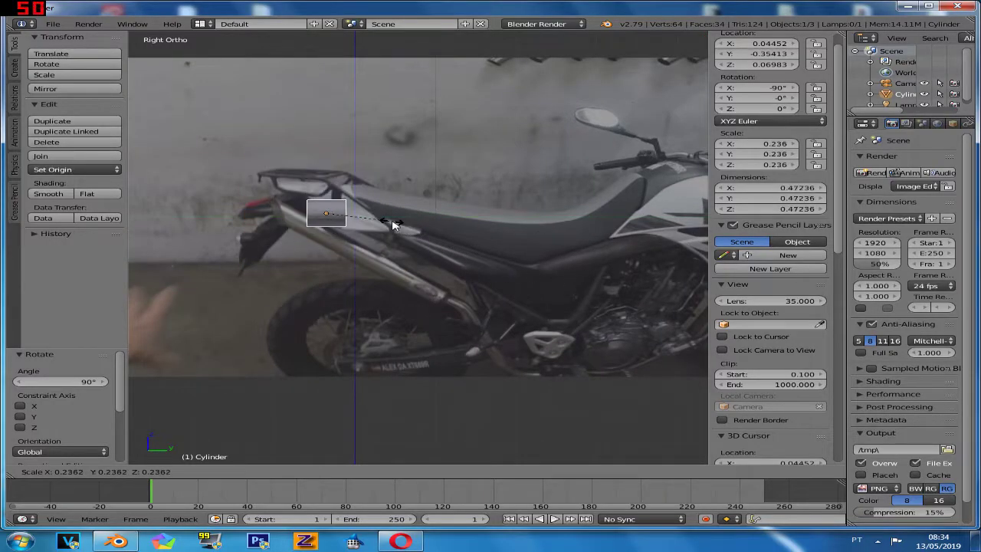
{"action": "right_click", "coordinate": [680, 239]}
{"action": "key", "text": "s"}
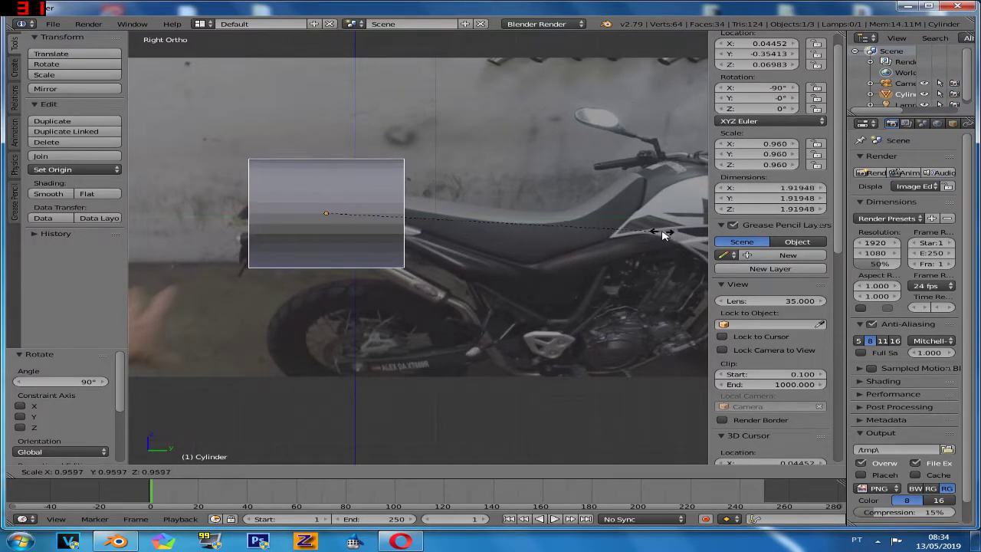
{"action": "type", "text": "0.1"}
{"action": "key", "text": "Return"}
Place the cylinder below the footrest bracket, shrink it to 0.066, and enter Edit Mode
{"action": "key", "text": "g"}
{"action": "right_click", "coordinate": [451, 266]}
{"action": "key", "text": "g"}
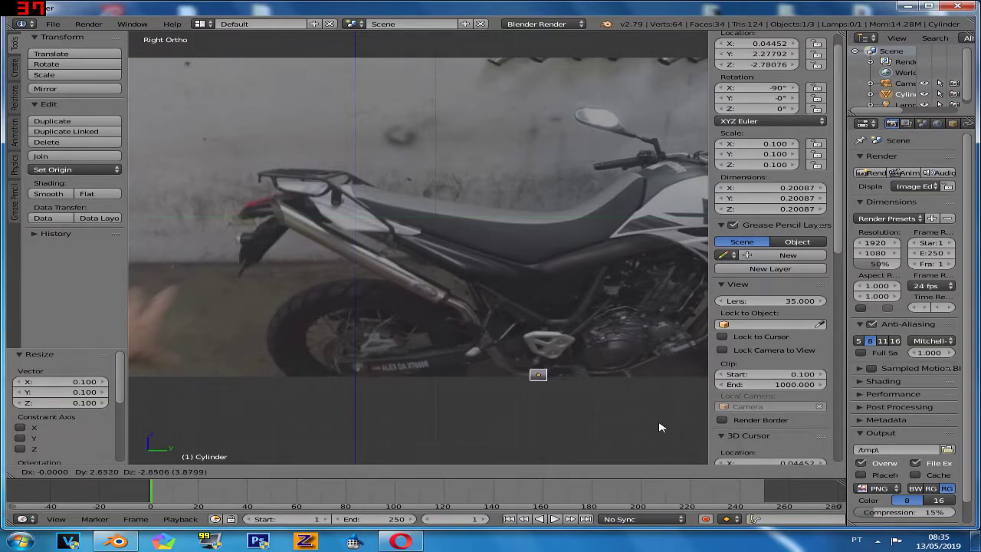
{"action": "left_click", "coordinate": [654, 423]}
{"action": "scroll", "coordinate": [560, 403], "scroll_direction": "up", "scroll_amount": 3}
{"action": "scroll", "coordinate": [567, 409], "scroll_direction": "up", "scroll_amount": 2}
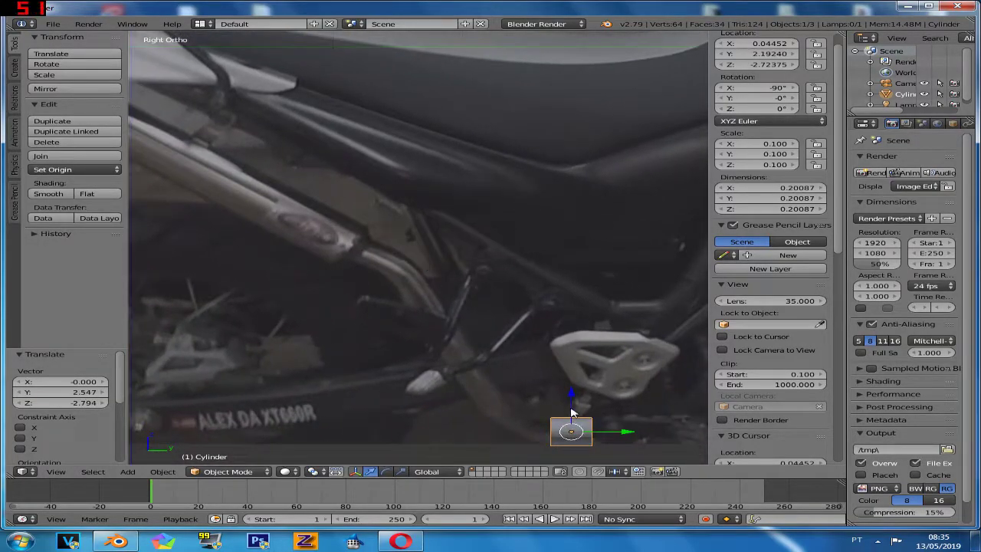
{"action": "left_click_drag", "start_coordinate": [589, 434], "coordinate": [597, 440]}
{"action": "key", "text": "s"}
{"action": "left_click", "coordinate": [637, 418]}
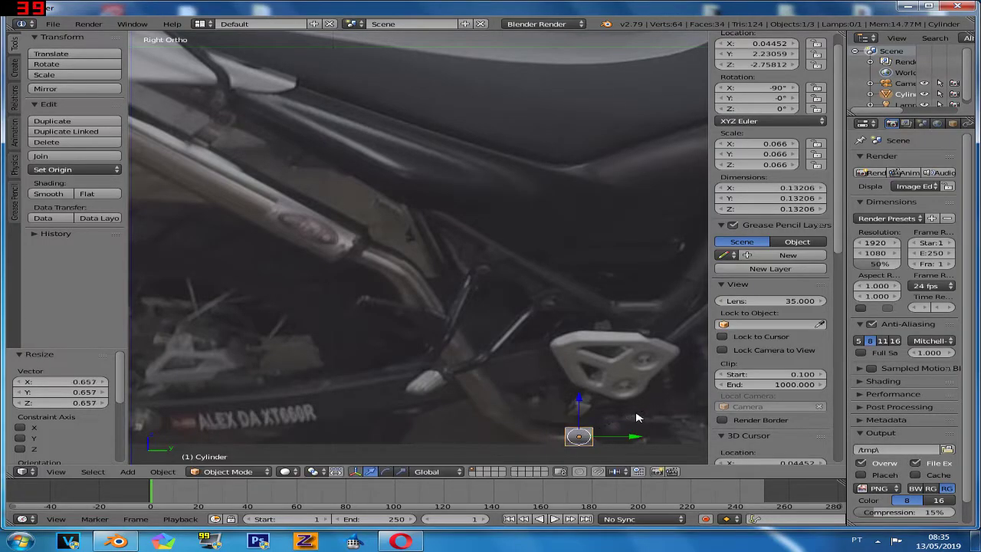
{"action": "key", "text": "Tab"}
Re-enter Edit Mode, zoom in, and select the cylinder's end vertex loop
{"action": "key", "text": "a"}
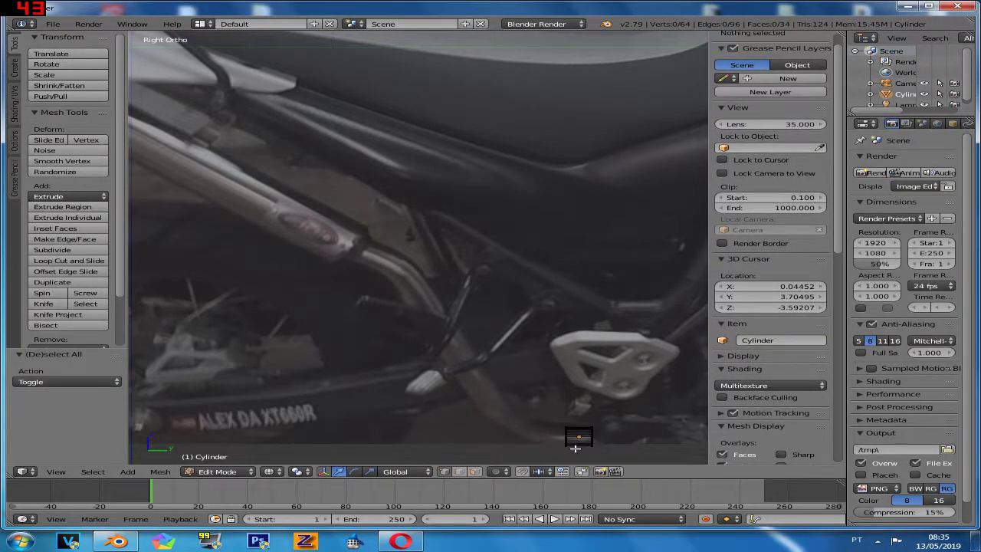
{"action": "key", "text": "a"}
{"action": "key", "text": "Tab"}
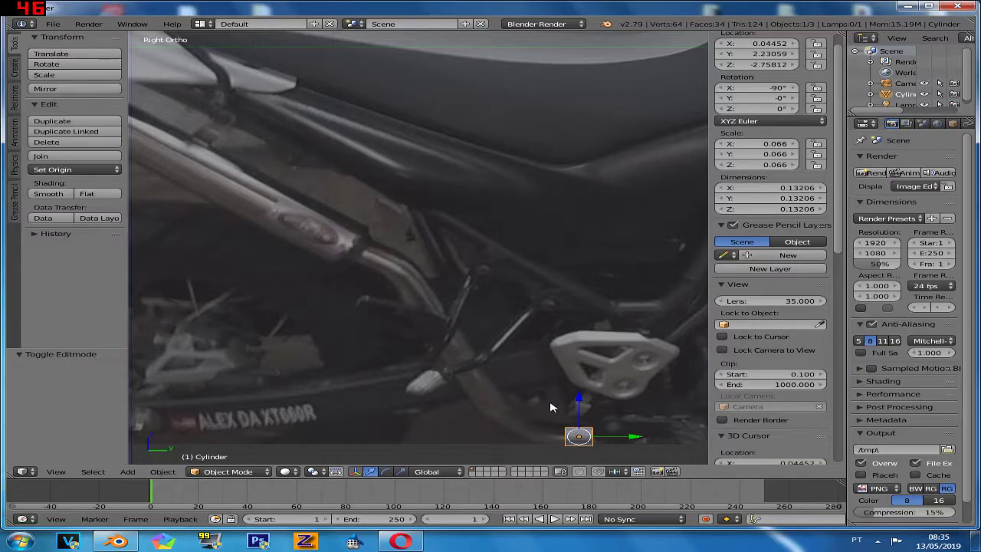
{"action": "key", "text": "Tab"}
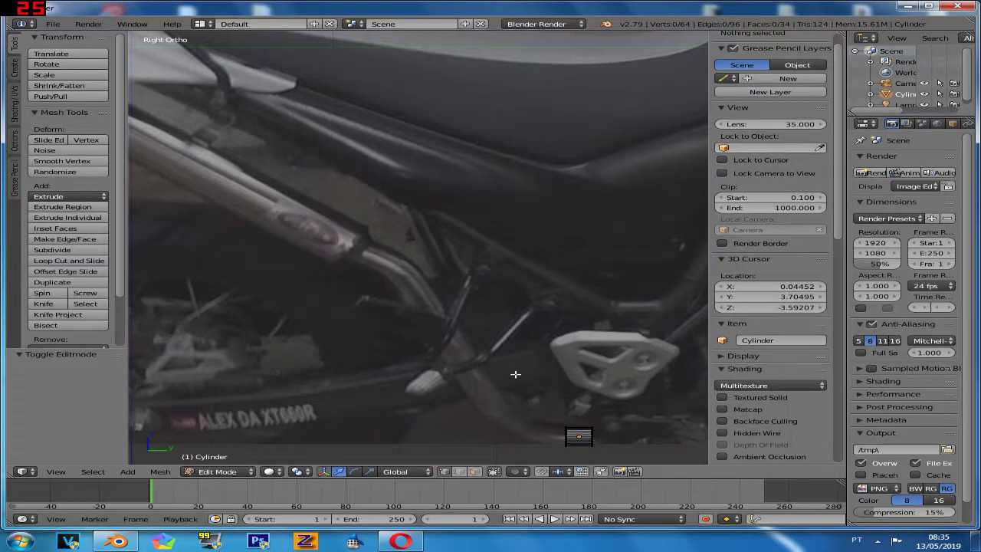
{"action": "scroll", "coordinate": [549, 312], "scroll_direction": "down", "scroll_amount": 3, "text": "shift"}
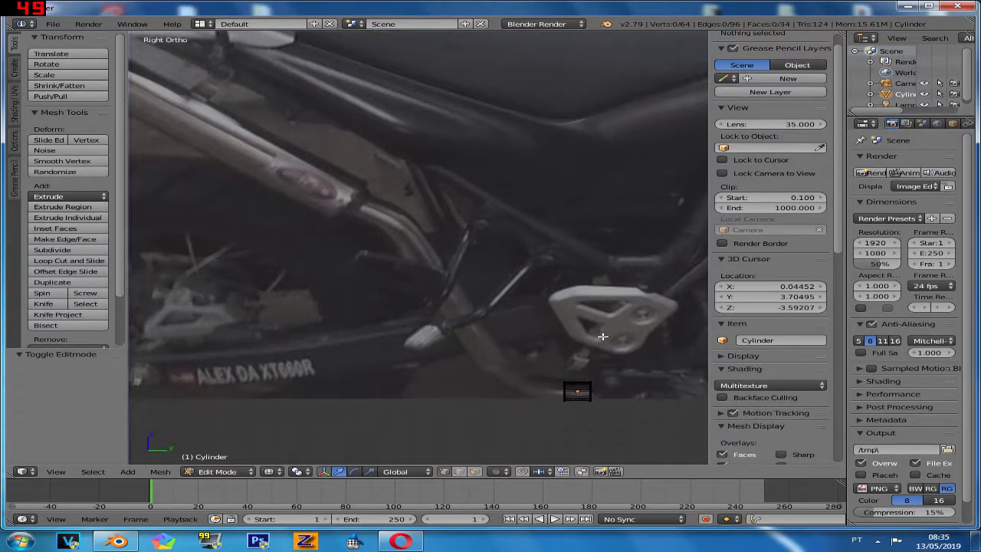
{"action": "scroll", "coordinate": [558, 361], "scroll_direction": "up", "scroll_amount": 3}
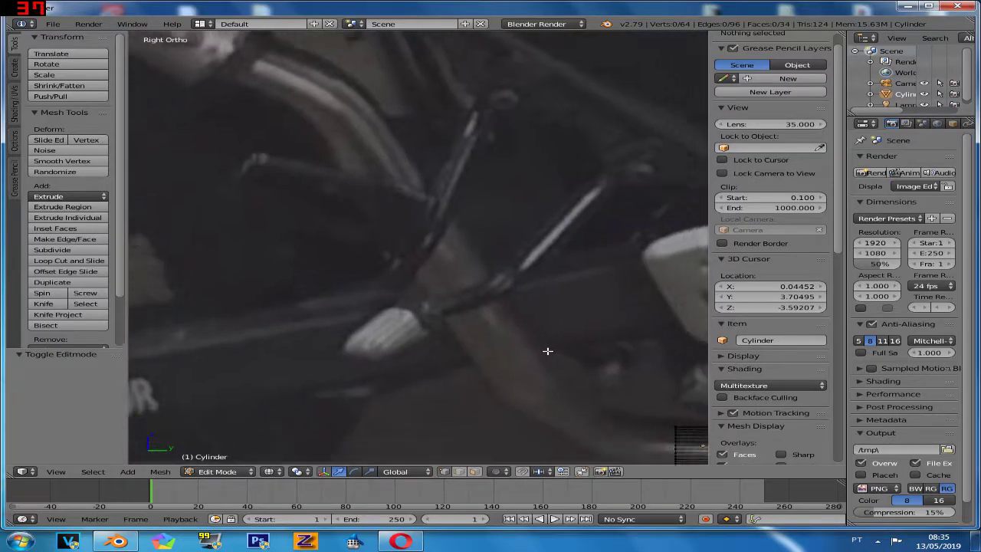
{"action": "scroll", "coordinate": [536, 353], "scroll_direction": "up", "scroll_amount": 3}
{"action": "scroll", "coordinate": [502, 361], "scroll_direction": "up", "scroll_amount": 2}
{"action": "scroll", "coordinate": [460, 351], "scroll_direction": "up", "scroll_amount": 1}
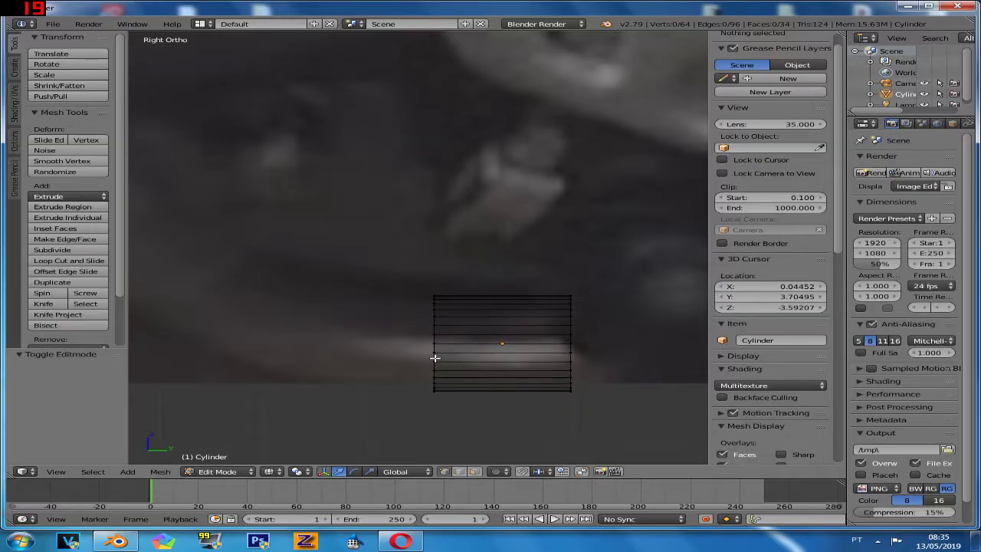
{"action": "right_click", "coordinate": [435, 357], "text": "alt"}
{"action": "key", "text": "Right"}
{"action": "key", "text": "Right"}
{"action": "scroll", "coordinate": [434, 355], "scroll_direction": "down", "scroll_amount": 4}
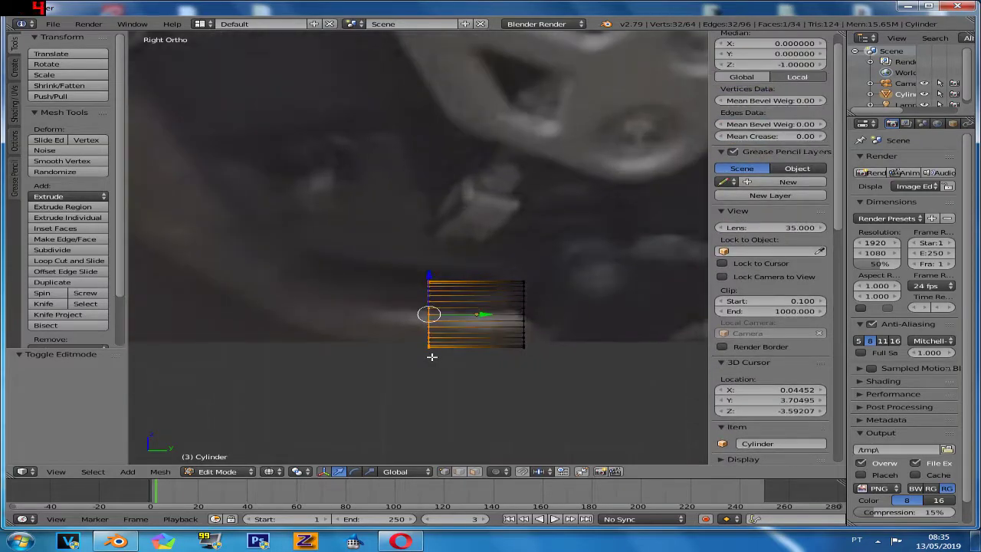
{"action": "middle_click_drag", "start_coordinate": [414, 358], "coordinate": [474, 375], "text": "shift"}
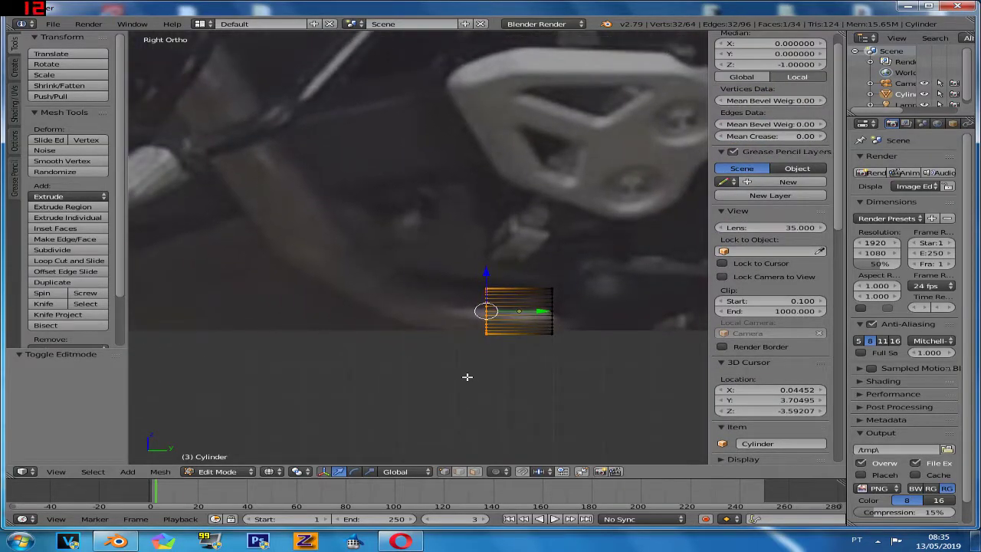
Extrude the end loop leftward along the pipe and tilt it 27°
{"action": "key", "text": "e"}
{"action": "right_click", "coordinate": [424, 369]}
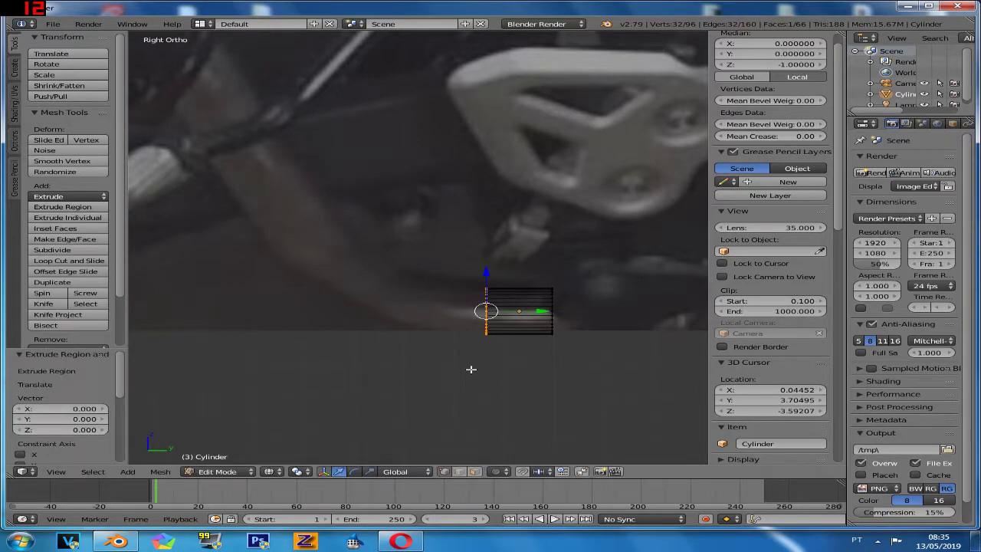
{"action": "key", "text": "g"}
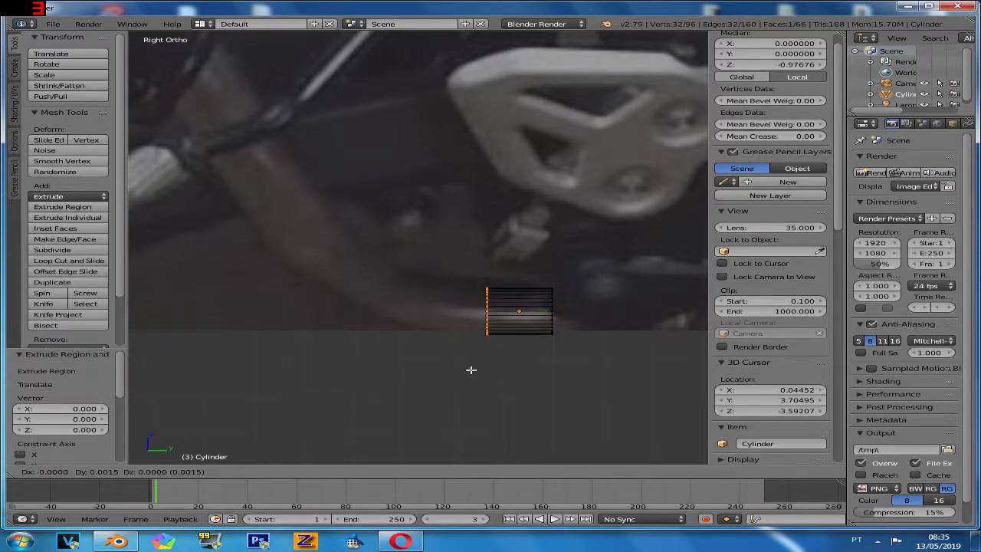
{"action": "left_click", "coordinate": [399, 358]}
{"action": "key", "text": "r"}
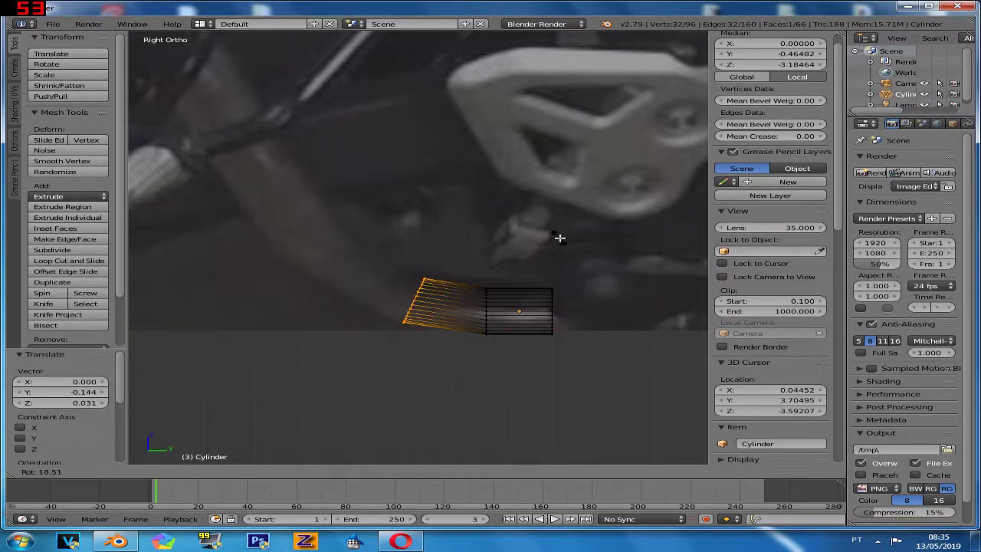
{"action": "key", "text": "Escape"}
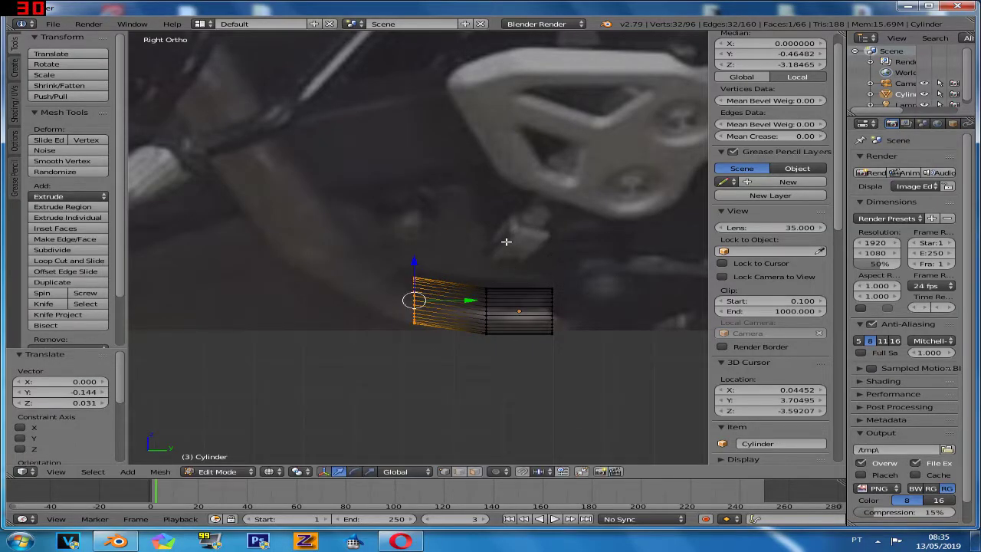
{"action": "key", "text": "r"}
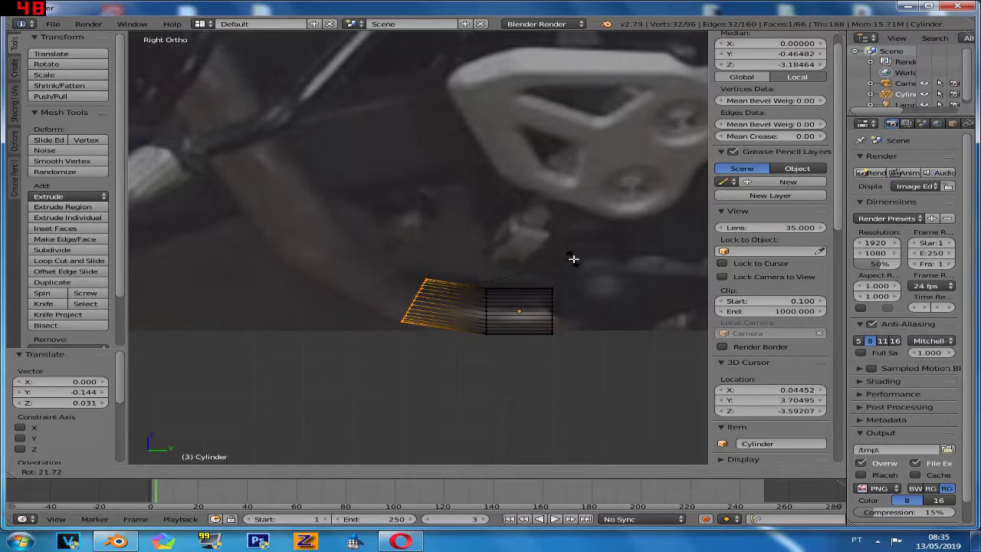
{"action": "left_click", "coordinate": [586, 266]}
Extrude a second pipe section, then tilt and nudge its end ring
{"action": "key", "text": "e"}
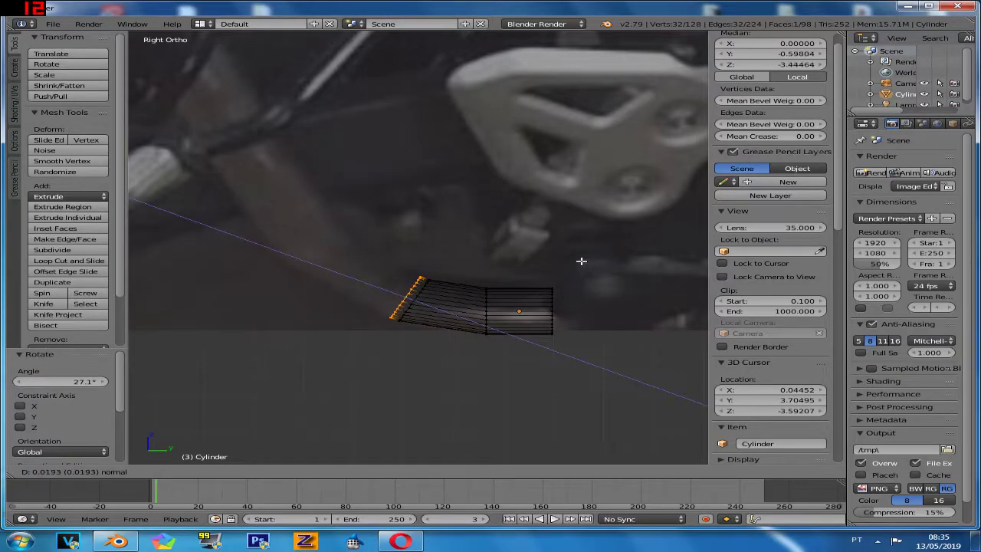
{"action": "left_click", "coordinate": [540, 235]}
{"action": "key", "text": "r"}
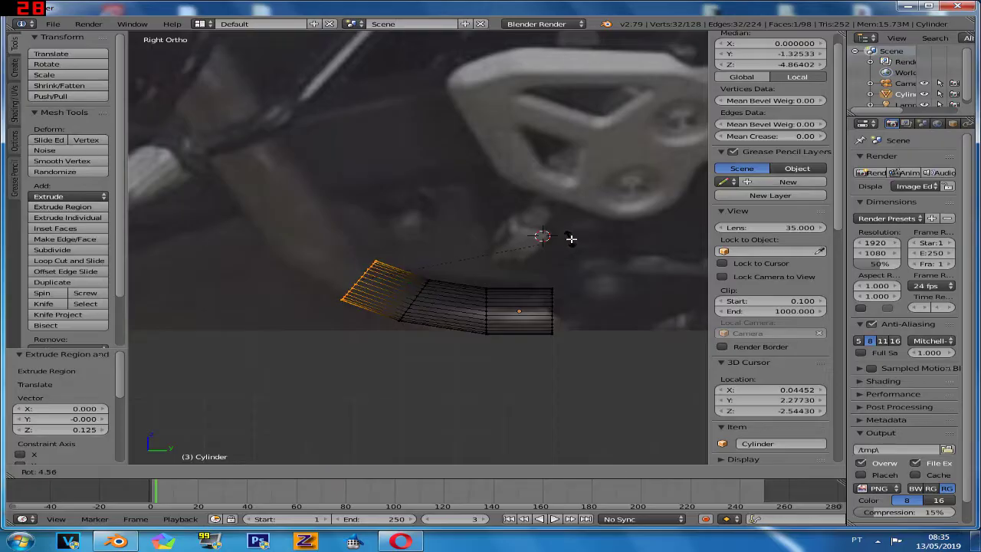
{"action": "left_click", "coordinate": [597, 250]}
{"action": "key", "text": "g"}
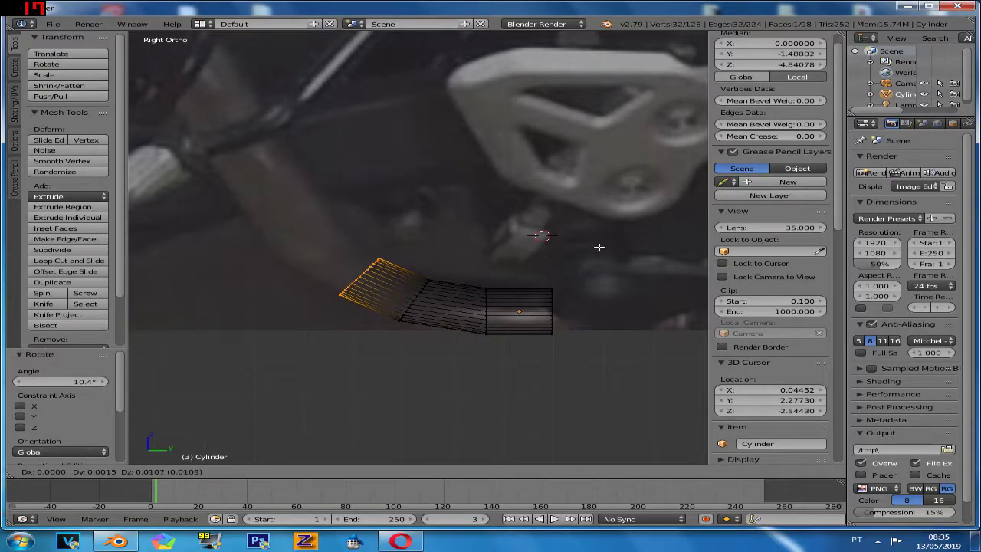
{"action": "left_click", "coordinate": [599, 245]}
{"action": "middle_click_drag", "start_coordinate": [552, 235], "coordinate": [609, 258], "text": "shift"}
Extrude further angled sections bending the pipe upward toward the upper left
{"action": "key", "text": "e"}
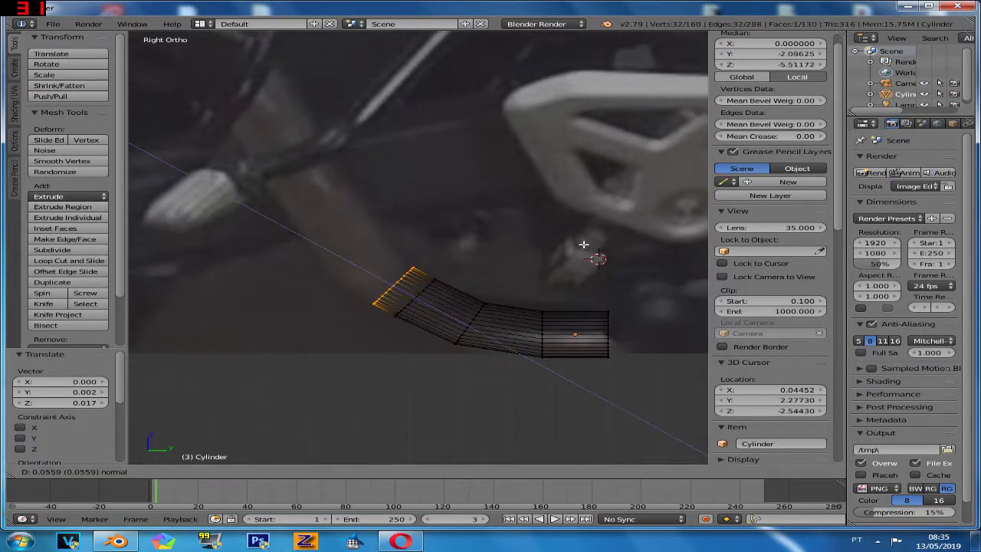
{"action": "left_click", "coordinate": [576, 240]}
{"action": "key", "text": "r"}
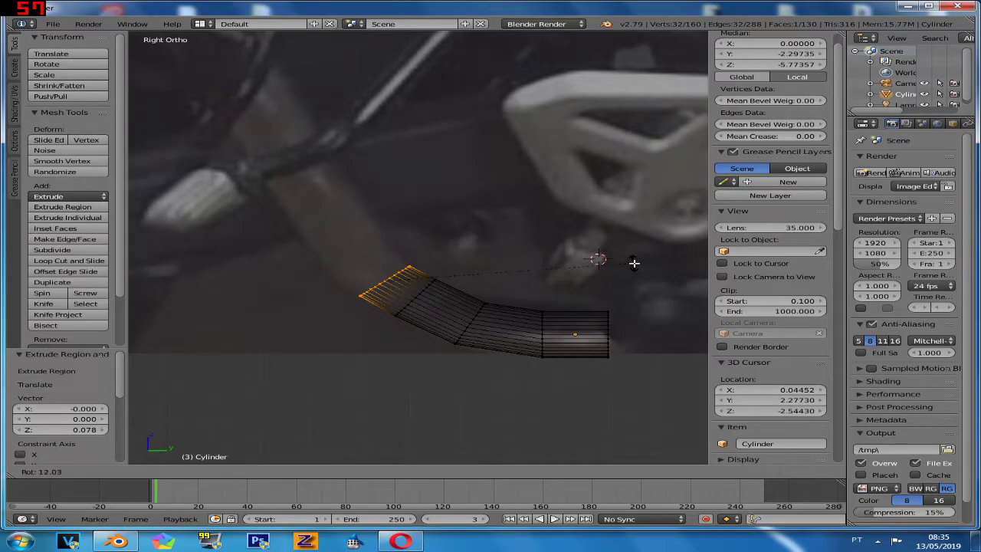
{"action": "left_click", "coordinate": [638, 274]}
{"action": "key", "text": "e"}
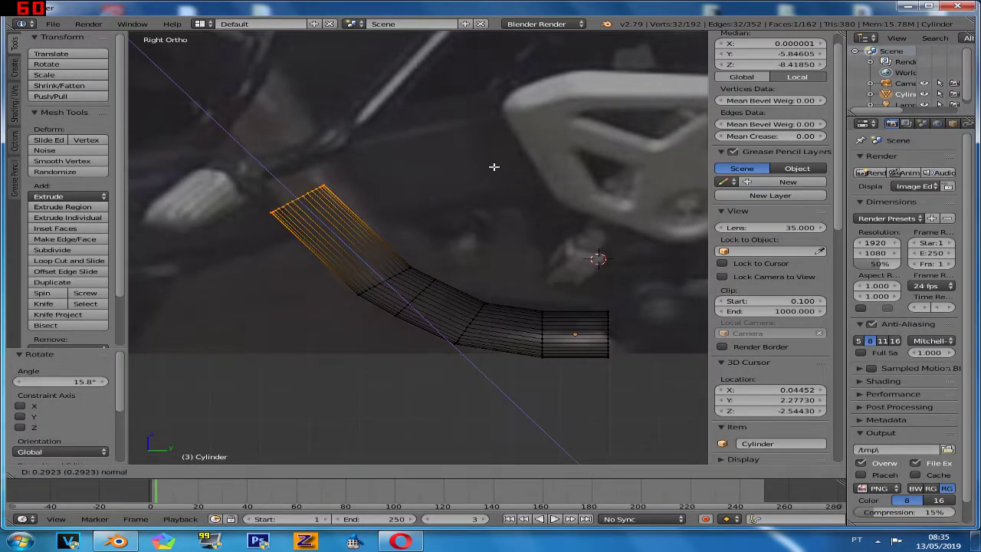
{"action": "left_click", "coordinate": [495, 167]}
{"action": "scroll", "coordinate": [506, 199], "scroll_direction": "down", "scroll_amount": 2, "text": "shift"}
{"action": "scroll", "coordinate": [506, 199], "scroll_direction": "down", "scroll_amount": 2}
{"action": "scroll", "coordinate": [473, 199], "scroll_direction": "up", "scroll_amount": 3, "text": "shift"}
{"action": "key", "text": "e"}
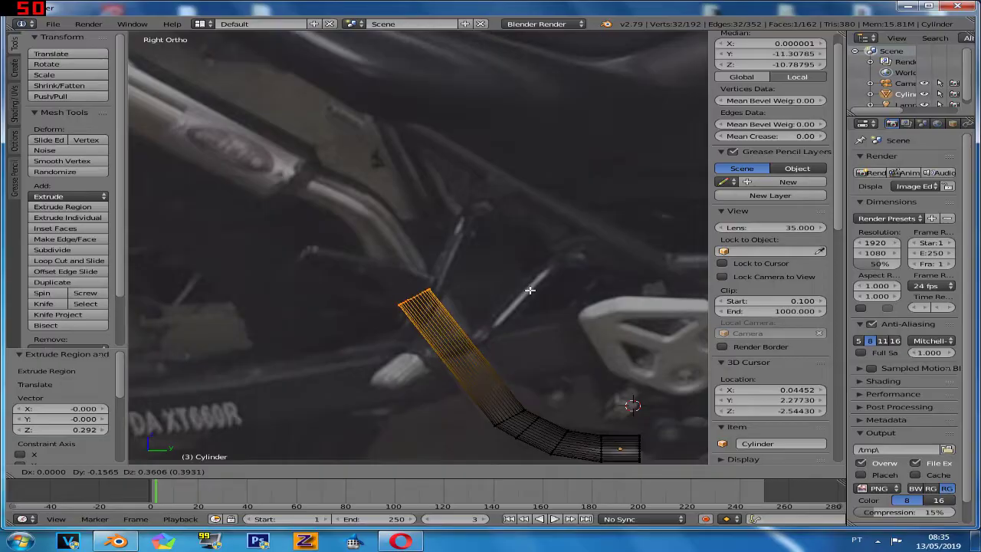
Place the long section up-left along the photo's exhaust and tilt its end ring slightly
{"action": "left_click", "coordinate": [484, 208]}
{"action": "scroll", "coordinate": [432, 261], "scroll_direction": "down", "scroll_amount": 2}
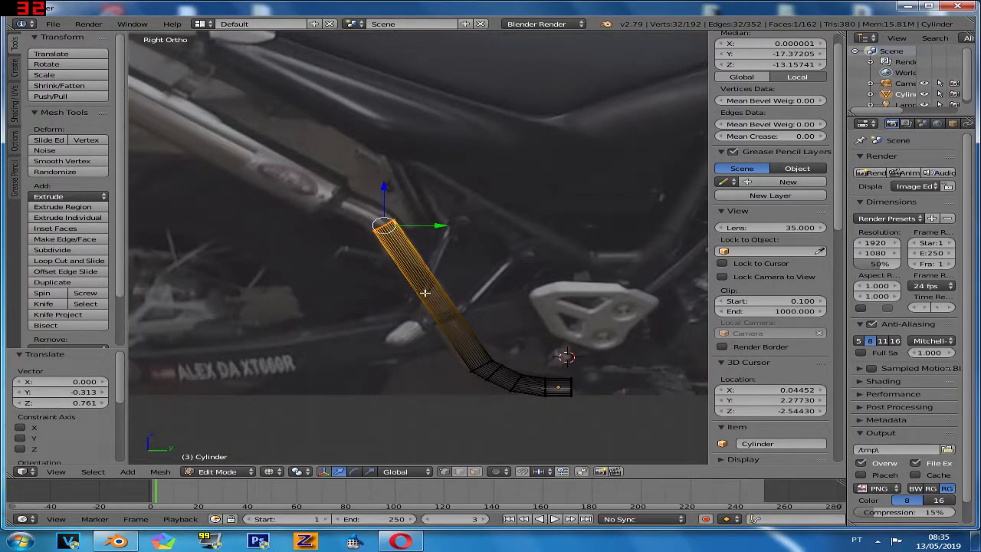
{"action": "key", "text": "g"}
{"action": "right_click", "coordinate": [409, 289]}
{"action": "scroll", "coordinate": [410, 289], "scroll_direction": "up", "scroll_amount": 2}
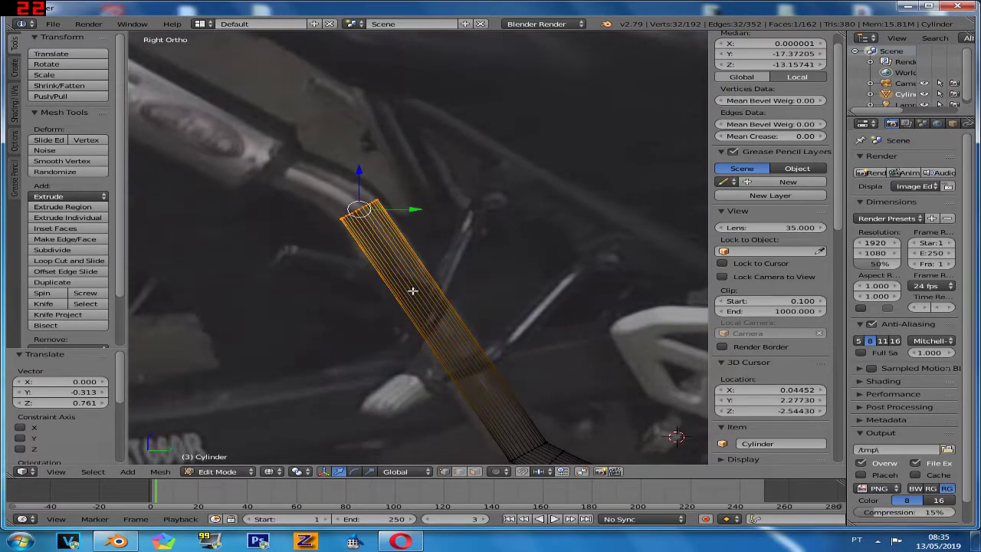
{"action": "key", "text": "r"}
{"action": "left_click", "coordinate": [405, 251]}
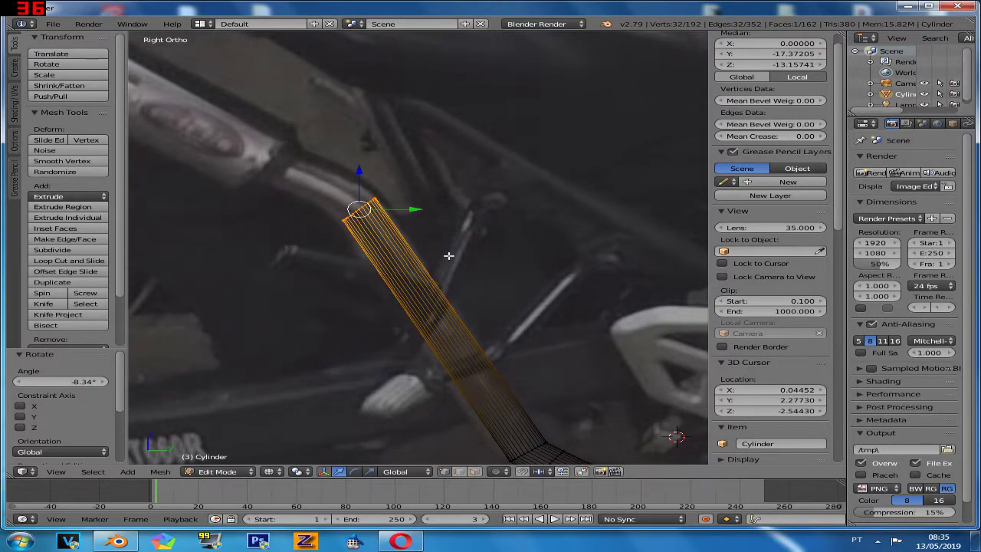
Extrude a short section from the pipe end and tilt its end ring -14.1°
{"action": "key", "text": "e"}
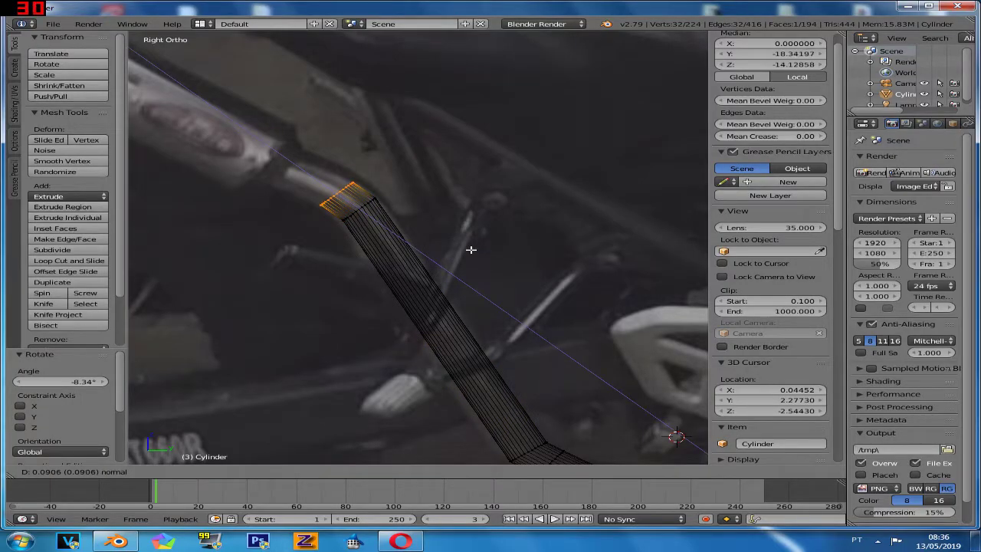
{"action": "left_click", "coordinate": [463, 245]}
{"action": "scroll", "coordinate": [532, 333], "scroll_direction": "up", "scroll_amount": 2}
{"action": "key", "text": "r"}
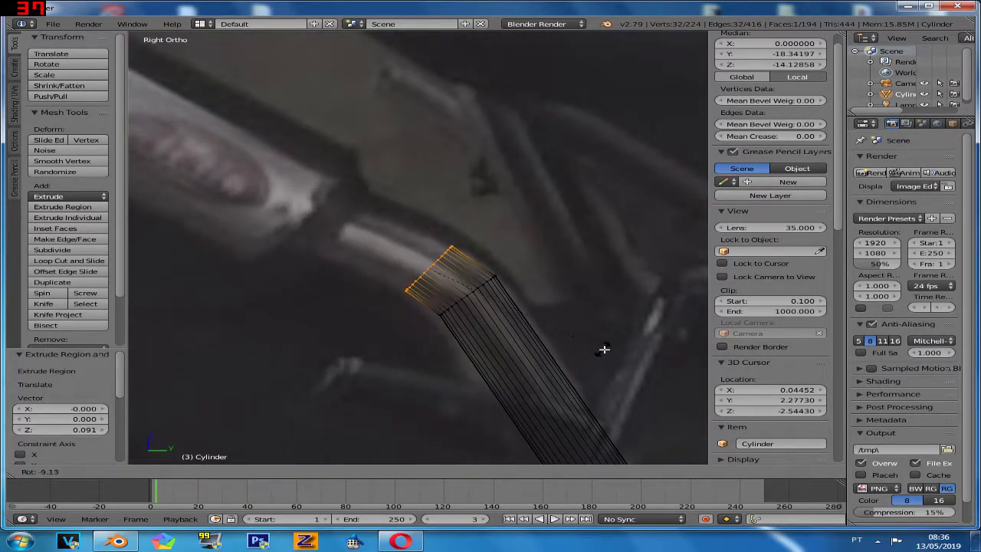
{"action": "left_click", "coordinate": [651, 352]}
Extrude another section along the bend and add a new ring in place at the end
{"action": "key", "text": "e"}
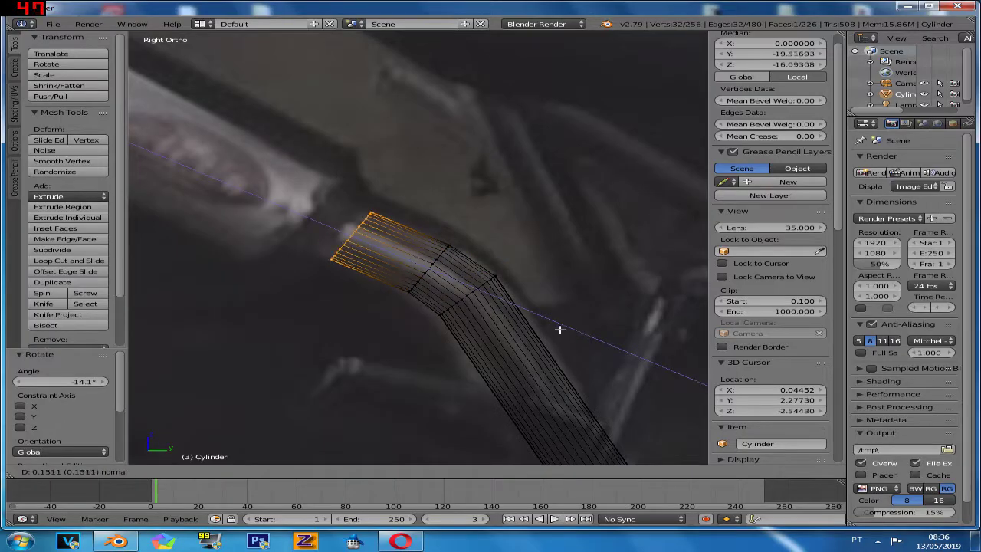
{"action": "left_click", "coordinate": [475, 336]}
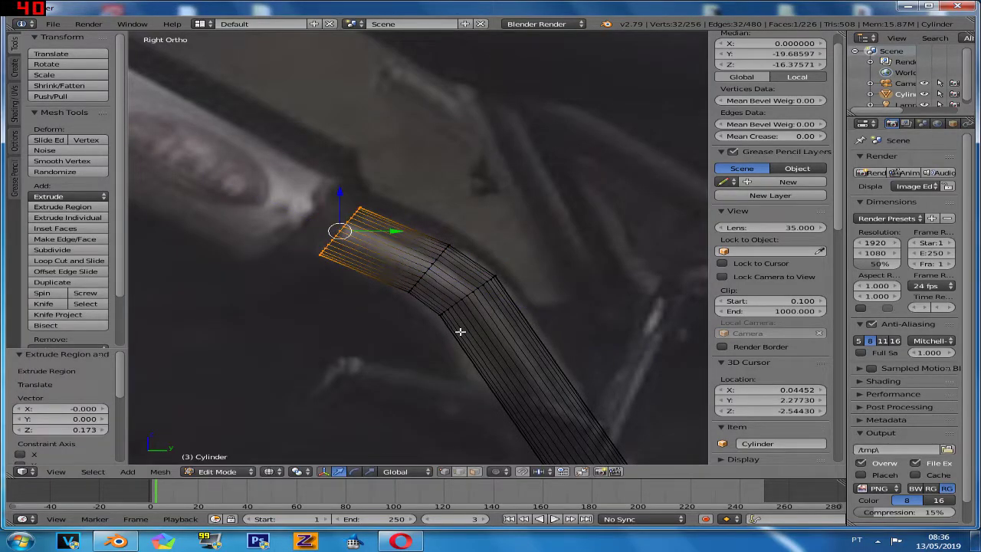
{"action": "key", "text": "e"}
{"action": "right_click", "coordinate": [458, 330]}
Enlarge the new end ring and move it to meet the silencer in the photo
{"action": "mouse_move", "coordinate": [458, 328]}
{"action": "middle_mouse_down"}
{"action": "mouse_move", "coordinate": [401, 333]}
{"action": "mouse_move", "coordinate": [460, 355]}
{"action": "middle_mouse_up"}
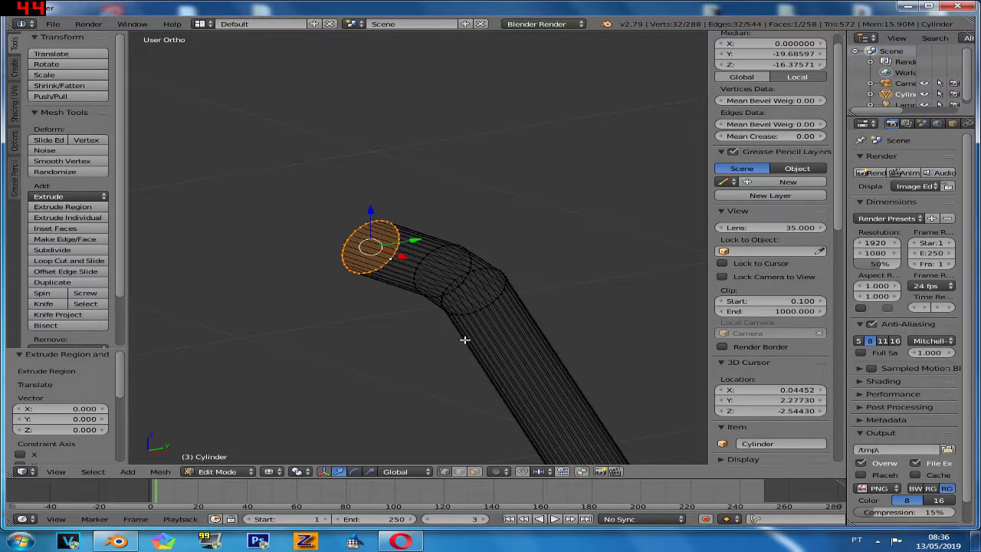
{"action": "key", "text": "KP_3"}
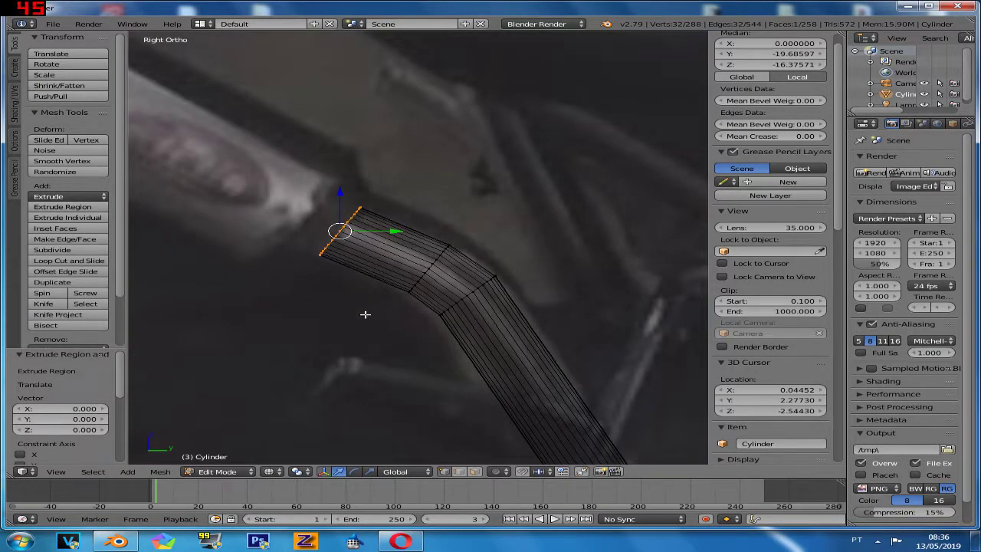
{"action": "mouse_move", "coordinate": [339, 304]}
{"action": "middle_mouse_down"}
{"action": "mouse_move", "coordinate": [423, 345]}
{"action": "mouse_move", "coordinate": [381, 359]}
{"action": "mouse_move", "coordinate": [421, 357]}
{"action": "middle_mouse_up"}
{"action": "key", "text": "s"}
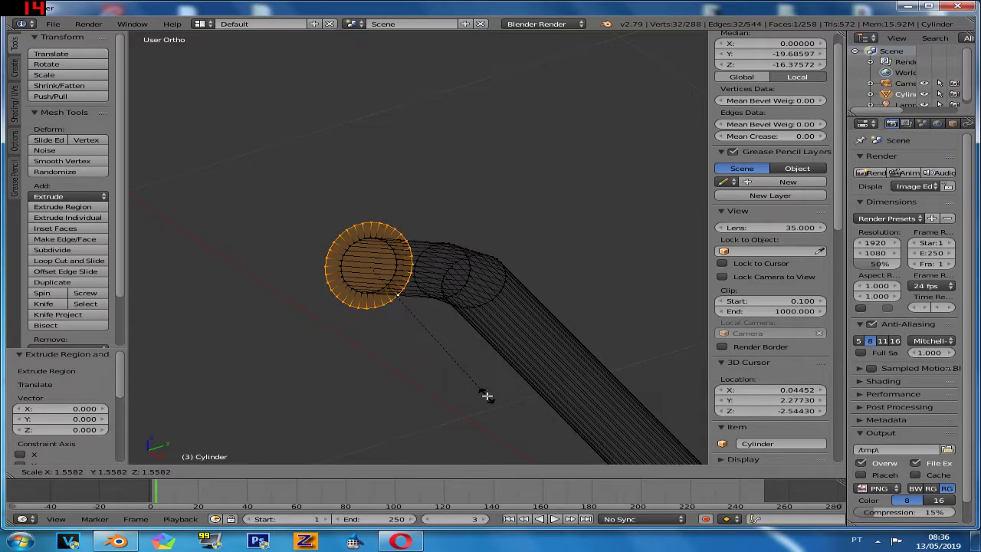
{"action": "left_click", "coordinate": [486, 397]}
{"action": "key", "text": "KP_3"}
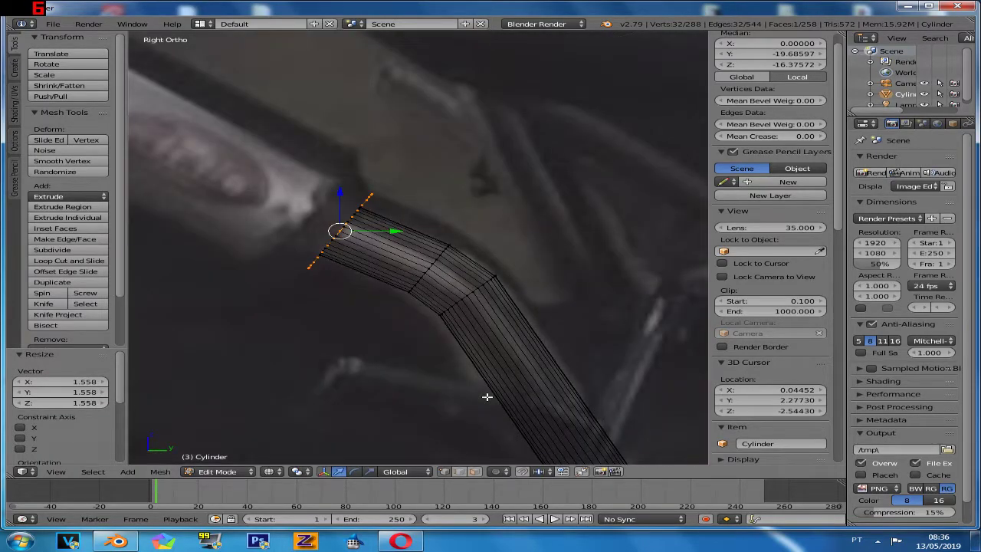
{"action": "key", "text": "g"}
{"action": "left_click", "coordinate": [449, 385]}
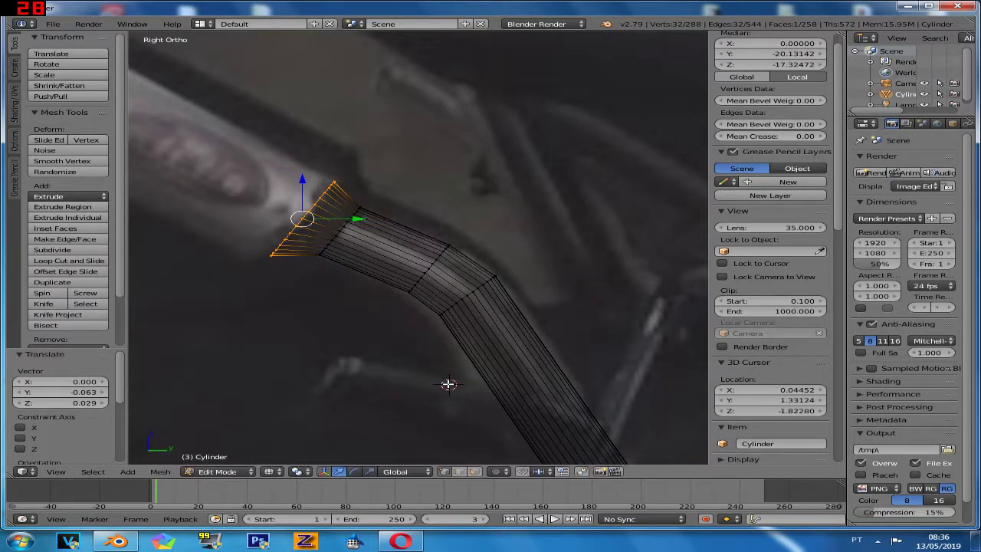
Set the 3D cursor near the pipe end and check it from front and side views
{"action": "left_click", "coordinate": [447, 386]}
{"action": "scroll", "coordinate": [403, 364], "scroll_direction": "down", "scroll_amount": 1}
{"action": "scroll", "coordinate": [502, 346], "scroll_direction": "down", "scroll_amount": 2}
{"action": "scroll", "coordinate": [501, 350], "scroll_direction": "down", "scroll_amount": 2}
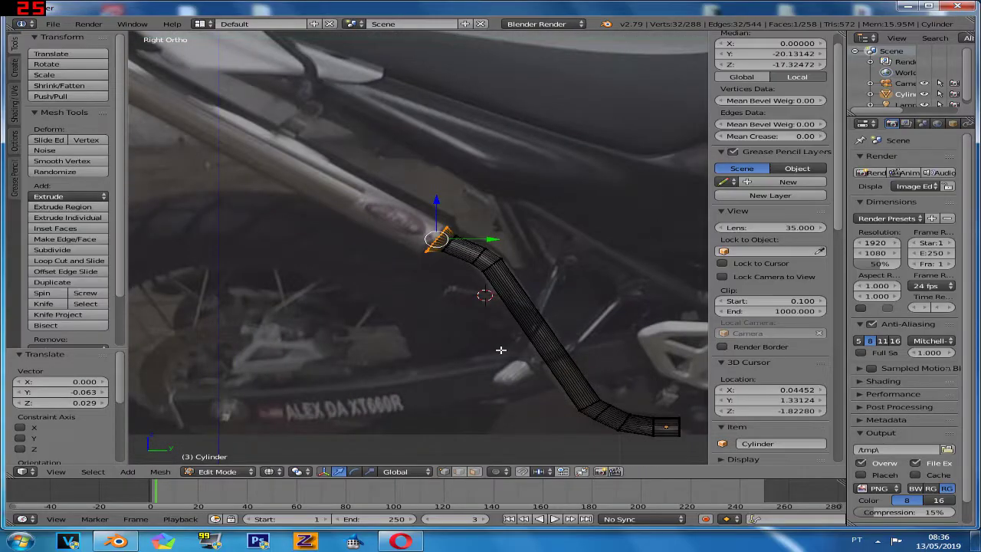
{"action": "scroll", "coordinate": [501, 351], "scroll_direction": "up", "scroll_amount": 3}
{"action": "scroll", "coordinate": [498, 349], "scroll_direction": "up", "scroll_amount": 1}
{"action": "key", "text": "KP_1"}
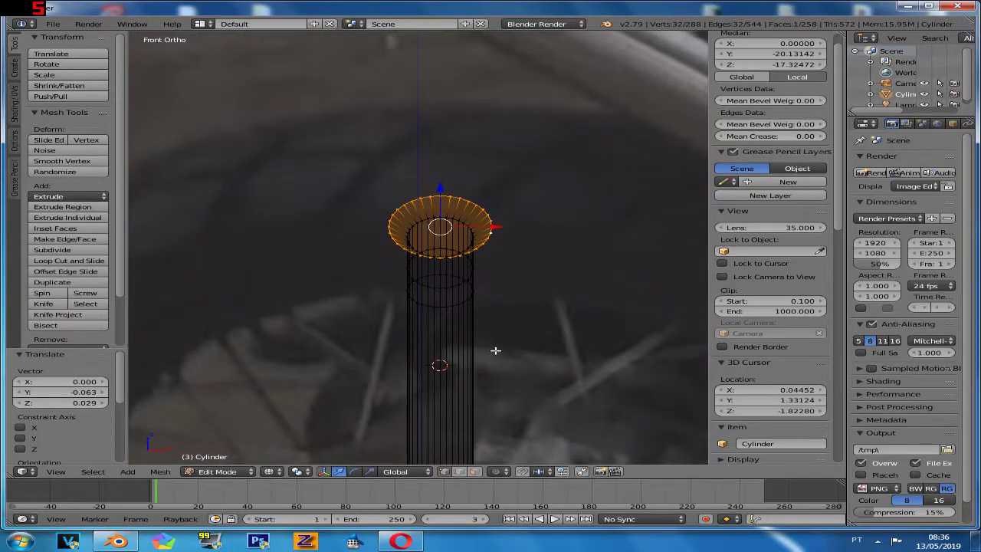
{"action": "key", "text": "KP_3"}
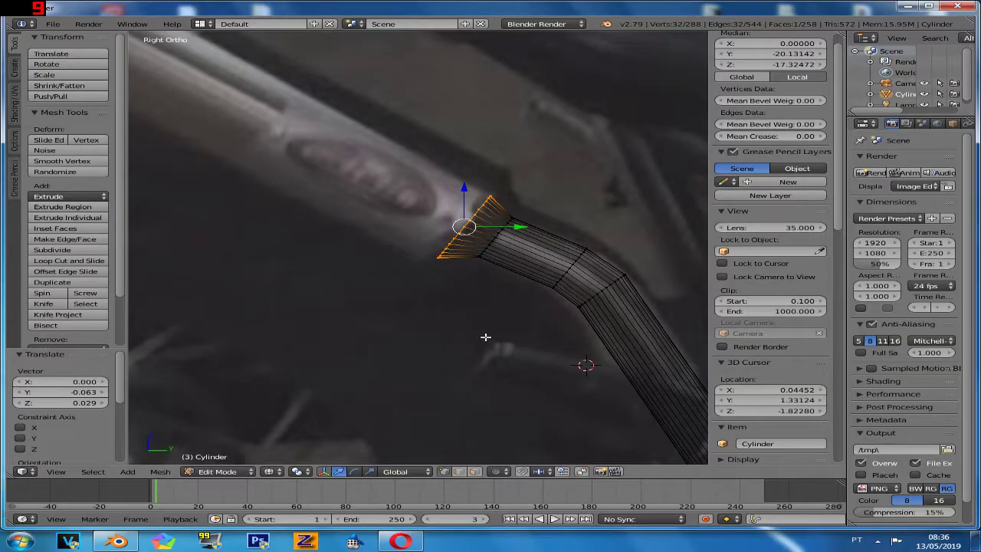
{"action": "scroll", "coordinate": [486, 336], "scroll_direction": "down", "scroll_amount": 3}
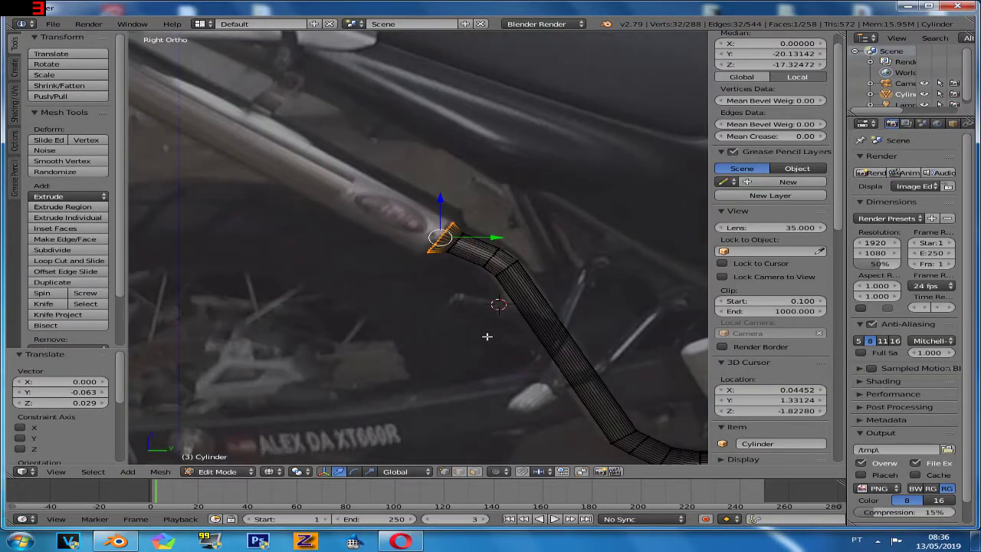
{"action": "scroll", "coordinate": [487, 336], "scroll_direction": "up", "scroll_amount": 3}
Fine-tune the end ring's size, enlarging it slightly and then shrinking it a little
{"action": "key", "text": "s"}
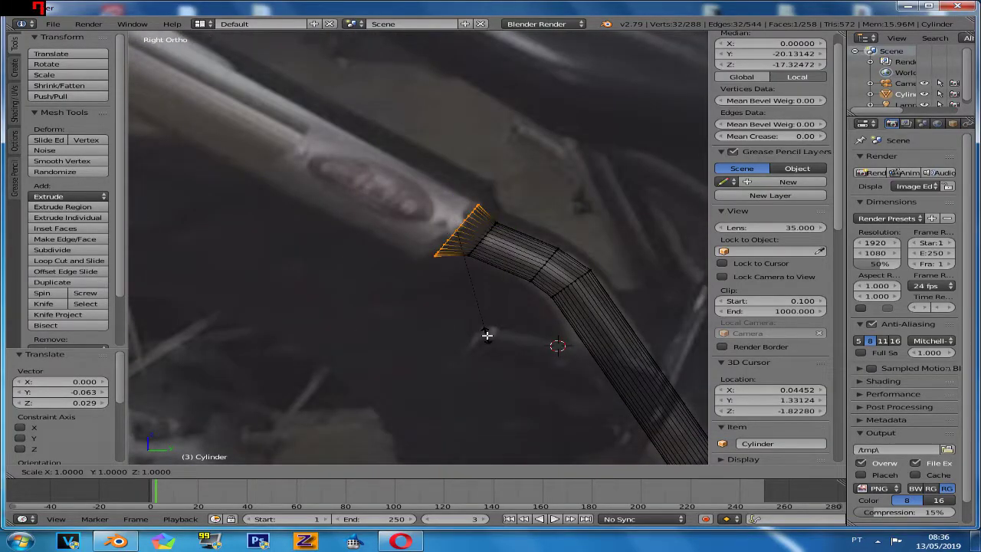
{"action": "left_click", "coordinate": [489, 348]}
{"action": "scroll", "coordinate": [490, 348], "scroll_direction": "down", "scroll_amount": 1}
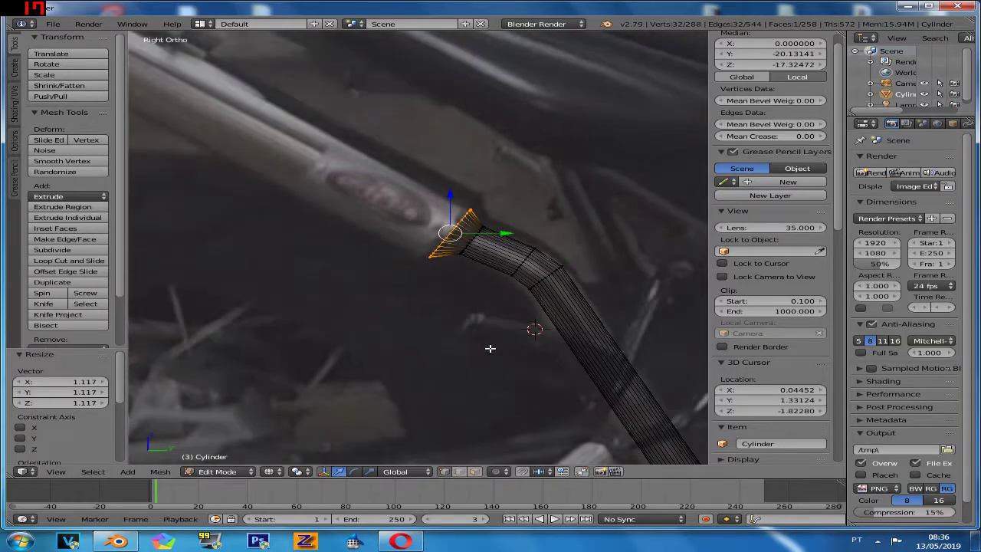
{"action": "key", "text": "s"}
{"action": "left_click", "coordinate": [488, 339]}
{"action": "middle_click_drag", "start_coordinate": [486, 335], "coordinate": [545, 381], "text": "shift"}
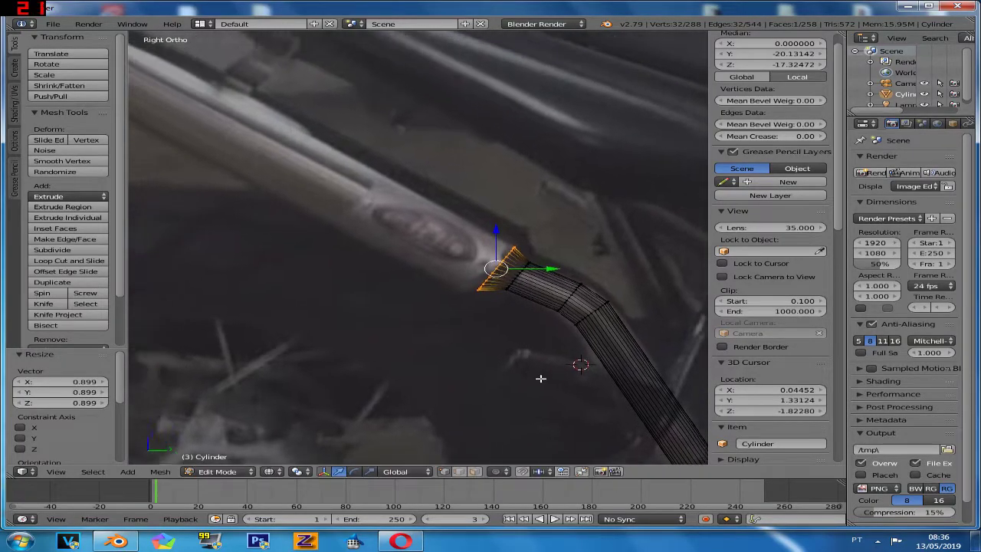
{"action": "scroll", "coordinate": [545, 381], "scroll_direction": "up", "scroll_amount": 1}
Extrude a new section from the end ring along the silencer
{"action": "key", "text": "e"}
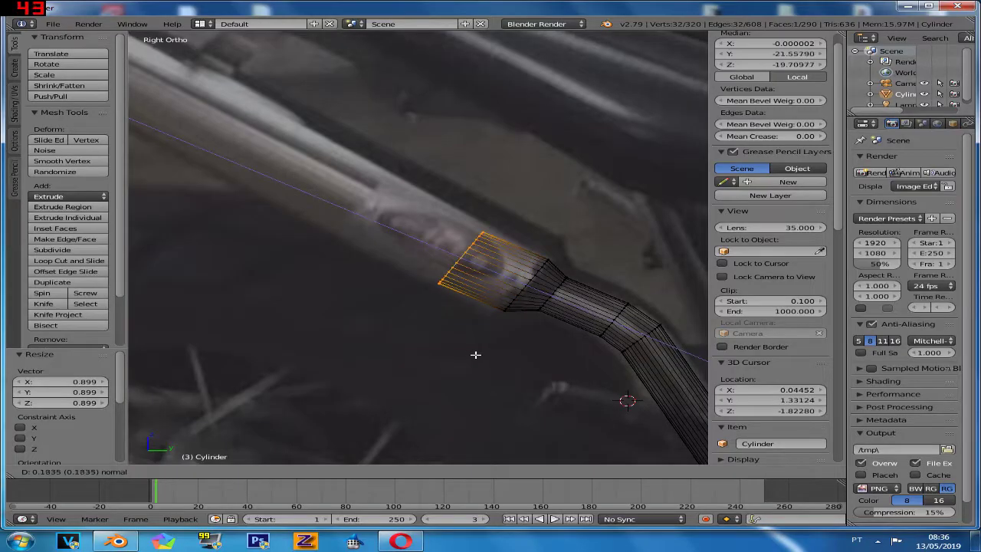
{"action": "left_click", "coordinate": [424, 326]}
{"action": "scroll", "coordinate": [405, 309], "scroll_direction": "down", "scroll_amount": 2}
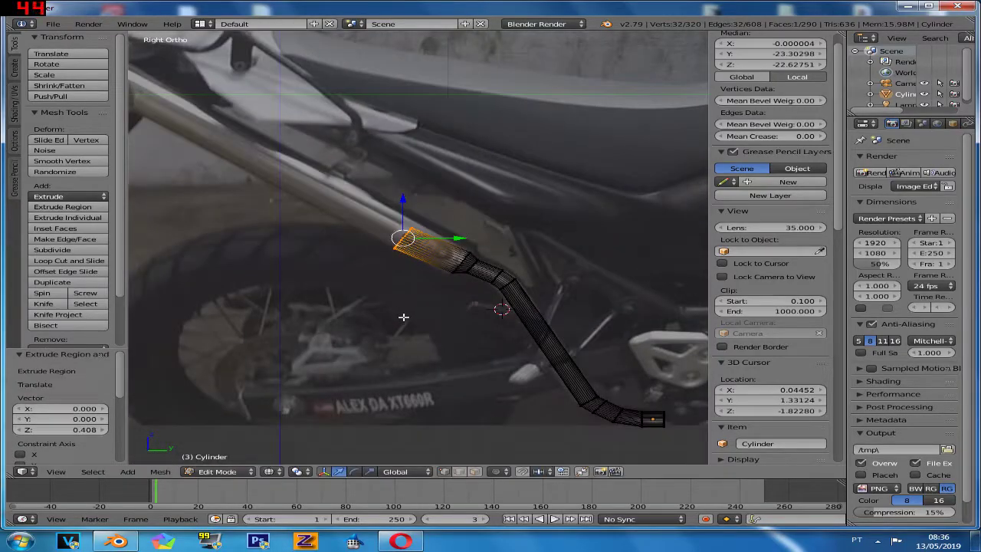
{"action": "middle_click_drag", "start_coordinate": [404, 322], "coordinate": [478, 345], "text": "shift"}
{"action": "key", "text": "g"}
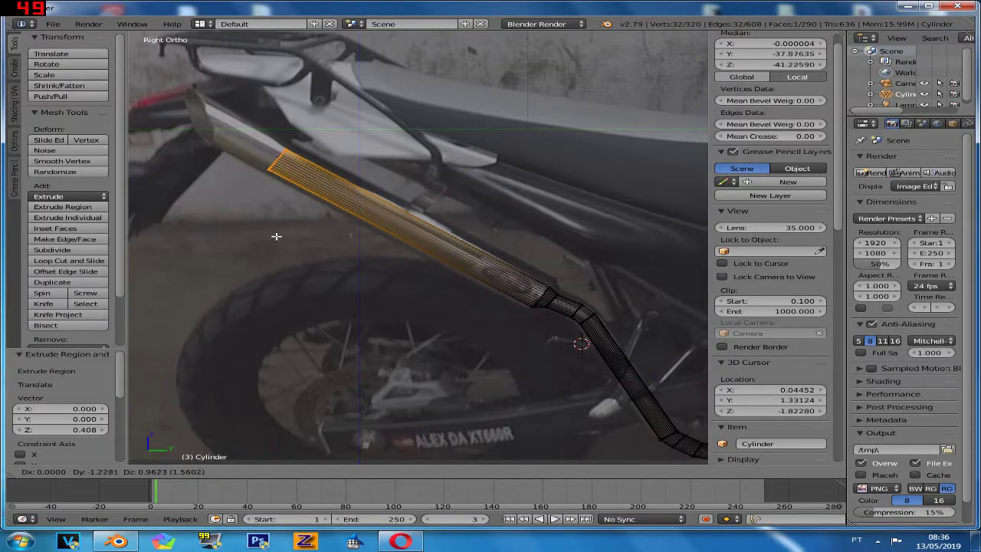
Cancel and undo the stray extruded section
{"action": "key", "text": "Escape"}
{"action": "key", "text": "ctrl+z"}
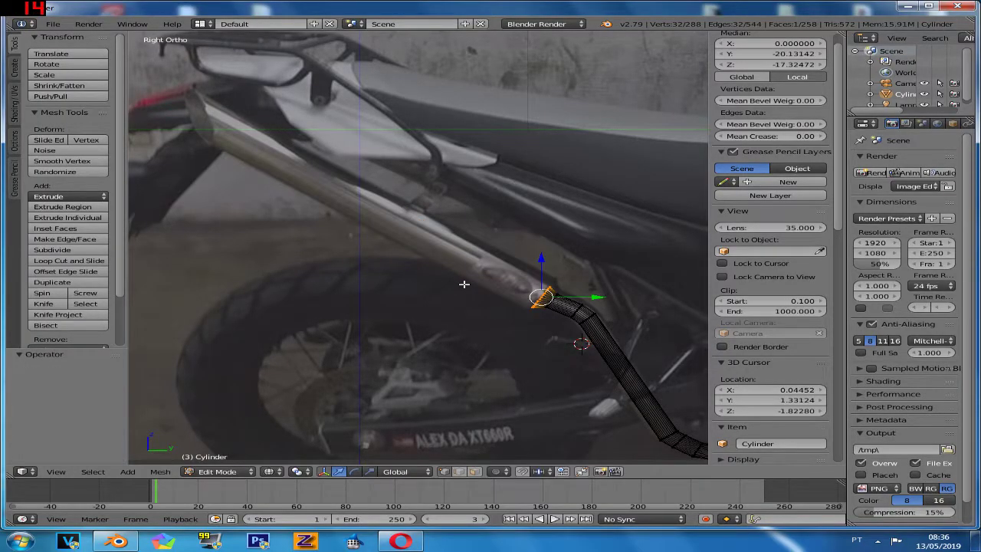
{"action": "scroll", "coordinate": [290, 248], "scroll_direction": "up", "scroll_amount": 2}
{"action": "scroll", "coordinate": [290, 248], "scroll_direction": "up", "scroll_amount": 3}
{"action": "scroll", "coordinate": [290, 247], "scroll_direction": "down", "scroll_amount": 5}
Enlarge the pipe's end face to 1.101 size with a small nudge
{"action": "key", "text": "s"}
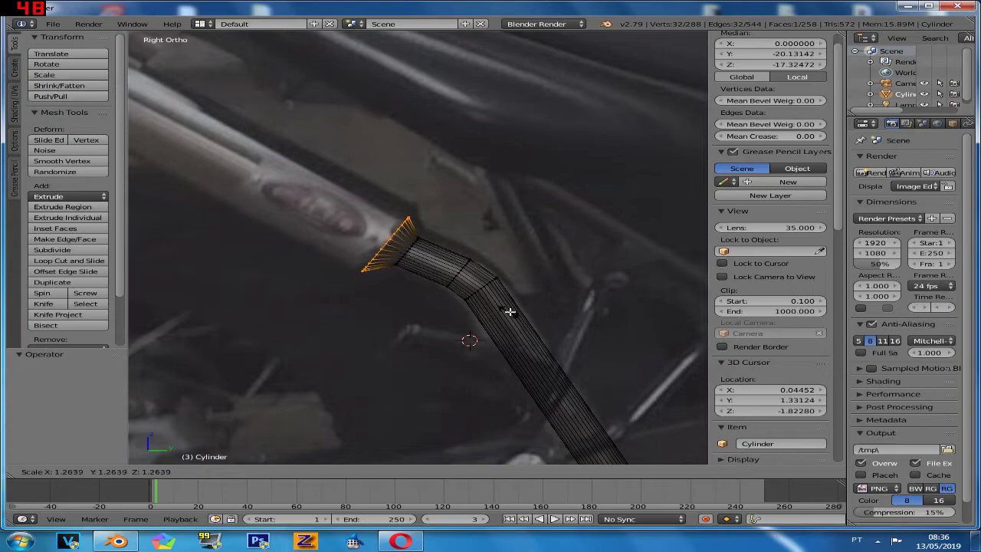
{"action": "left_click", "coordinate": [523, 316]}
{"action": "key", "text": "g"}
{"action": "left_click", "coordinate": [516, 306]}
{"action": "key", "text": "s"}
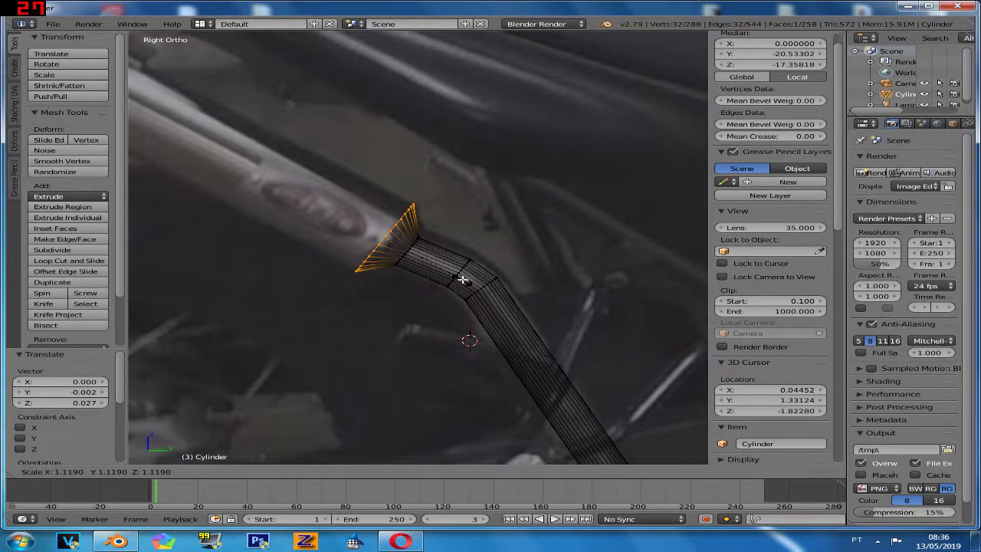
{"action": "left_click", "coordinate": [461, 280]}
Extrude the wider section up-left along the photo's muffler
{"action": "key", "text": "e"}
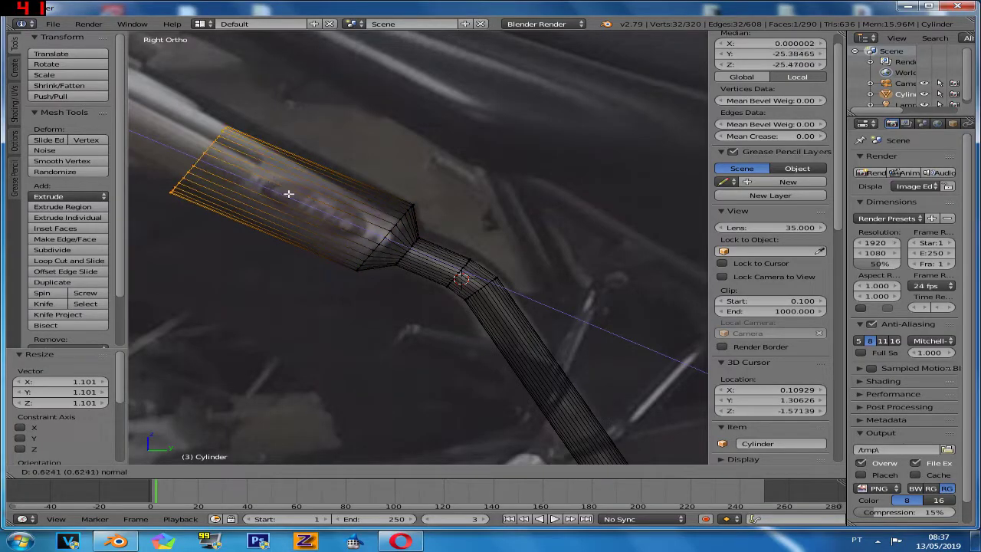
{"action": "left_click", "coordinate": [245, 173]}
{"action": "scroll", "coordinate": [246, 173], "scroll_direction": "down", "scroll_amount": 5}
{"action": "middle_click_drag", "start_coordinate": [245, 174], "coordinate": [362, 270]}
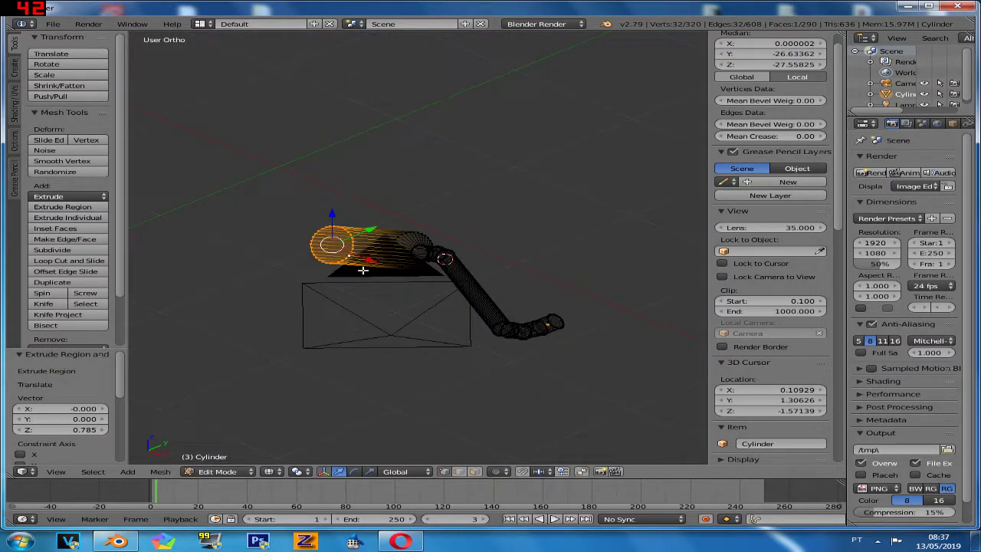
{"action": "key", "text": "KP_3"}
{"action": "scroll", "coordinate": [361, 269], "scroll_direction": "up", "scroll_amount": 3}
{"action": "scroll", "coordinate": [384, 274], "scroll_direction": "up", "scroll_amount": 2}
{"action": "scroll", "coordinate": [486, 339], "scroll_direction": "up", "scroll_amount": 2}
Extrude another section from the end face toward the bike's tail
{"action": "key", "text": "e"}
{"action": "left_click", "coordinate": [342, 258]}
{"action": "middle_click_drag", "start_coordinate": [335, 250], "coordinate": [600, 373], "text": "shift"}
{"action": "key", "text": "g"}
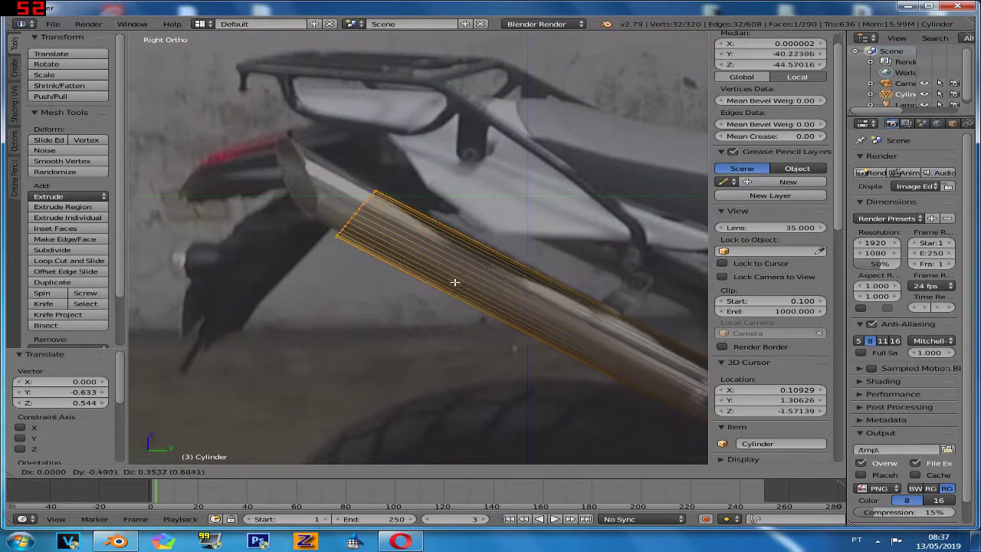
Place the silencer end along the photo's muffler
{"action": "left_click", "coordinate": [366, 232]}
{"action": "scroll", "coordinate": [445, 333], "scroll_direction": "down", "scroll_amount": 4}
{"action": "mouse_move", "coordinate": [444, 333]}
{"action": "middle_mouse_down", "text": "shift"}
{"action": "mouse_move", "coordinate": [302, 276]}
{"action": "mouse_move", "coordinate": [405, 344]}
{"action": "middle_mouse_up", "text": "shift"}
{"action": "scroll", "coordinate": [363, 263], "scroll_direction": "up", "scroll_amount": 3}
{"action": "scroll", "coordinate": [370, 296], "scroll_direction": "up", "scroll_amount": 3}
{"action": "scroll", "coordinate": [370, 296], "scroll_direction": "down", "scroll_amount": 3}
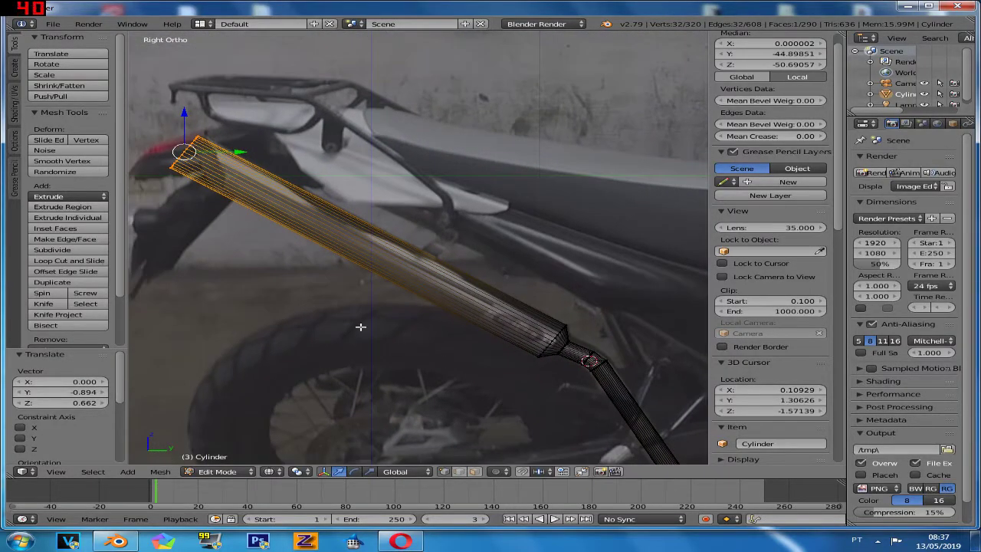
{"action": "scroll", "coordinate": [386, 333], "scroll_direction": "up", "scroll_amount": 2}
{"action": "scroll", "coordinate": [470, 360], "scroll_direction": "up", "scroll_amount": 2}
{"action": "scroll", "coordinate": [469, 360], "scroll_direction": "up", "scroll_amount": 1}
Tilt the silencer end 40.3° around the X axis and reposition it
{"action": "key", "text": "r"}
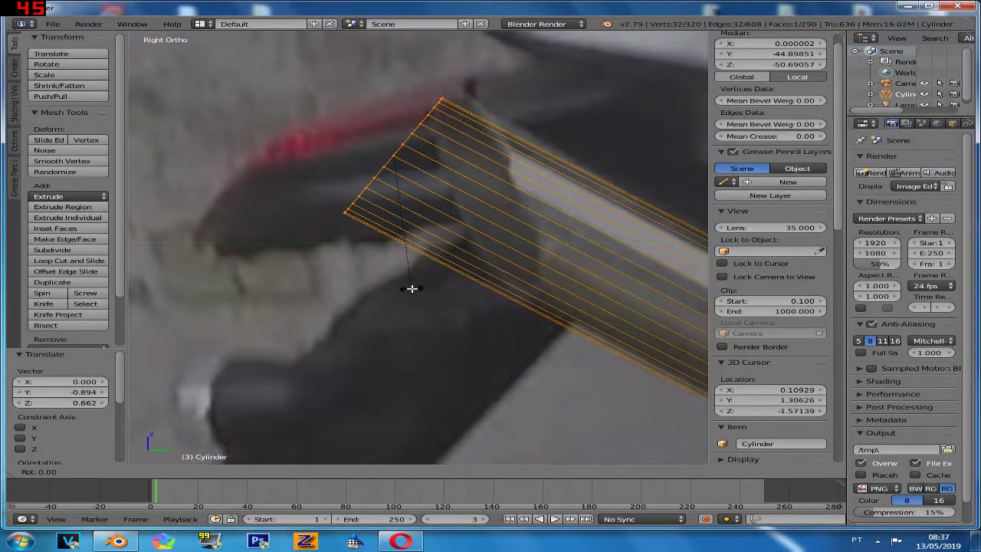
{"action": "right_click", "coordinate": [461, 313]}
{"action": "key", "text": "r"}
{"action": "key", "text": "x"}
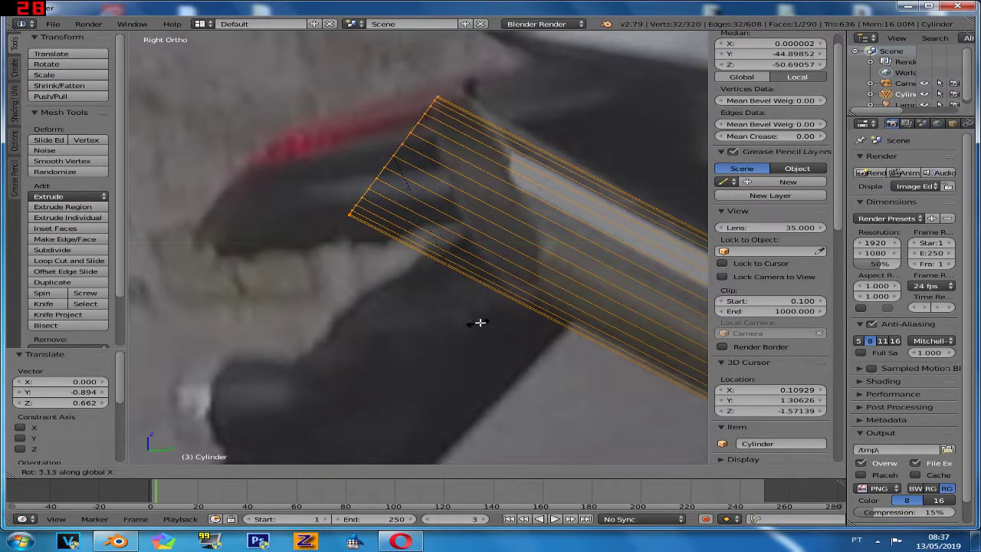
{"action": "key", "text": "y"}
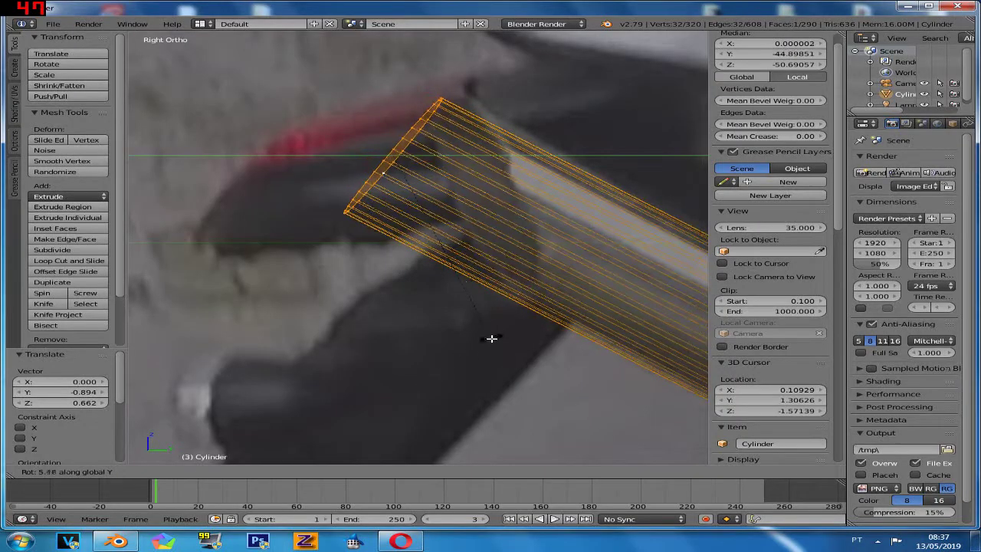
{"action": "right_click", "coordinate": [485, 177]}
{"action": "key", "text": "r"}
{"action": "key", "text": "x"}
{"action": "left_click", "coordinate": [679, 163]}
{"action": "key", "text": "g"}
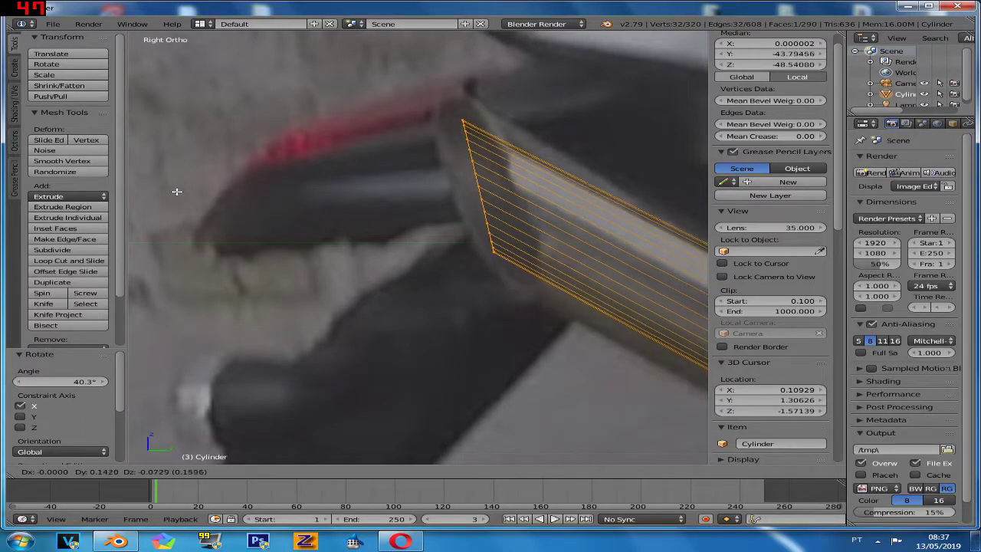
{"action": "left_click", "coordinate": [176, 192]}
Undo an accidental extra edge loop at the silencer end
{"action": "key", "text": "e"}
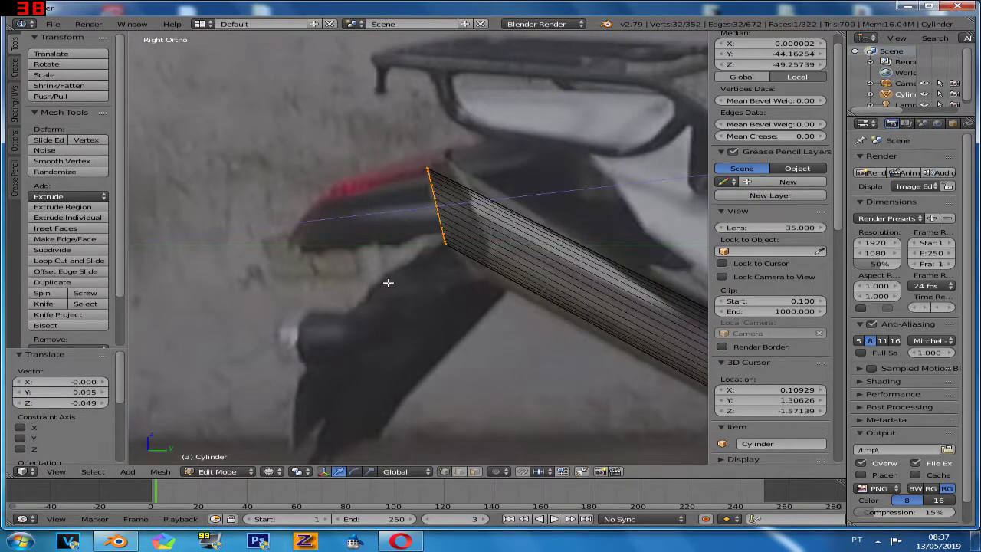
{"action": "key", "text": "Escape"}
{"action": "key", "text": "ctrl+z"}
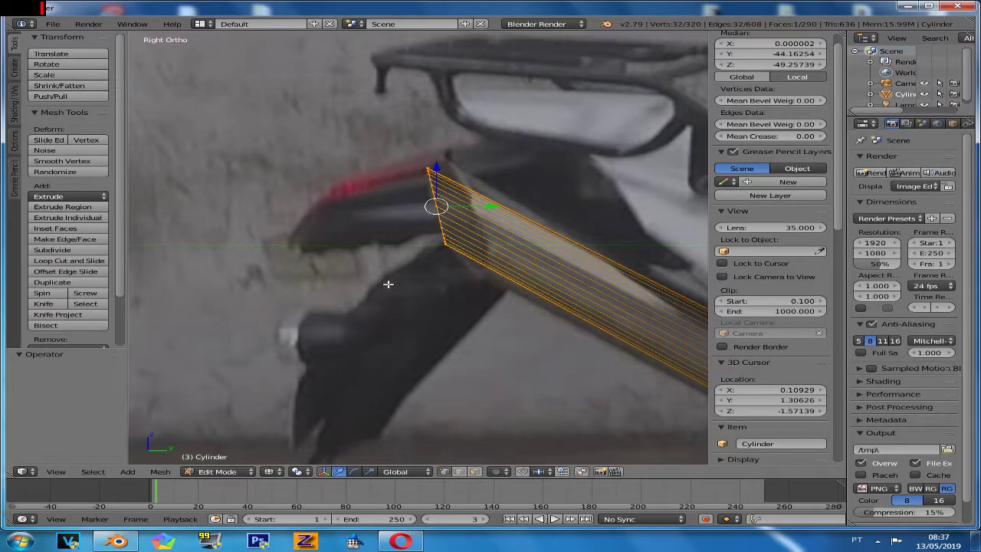
{"action": "scroll", "coordinate": [439, 217], "scroll_direction": "up", "scroll_amount": 2}
{"action": "middle_click_drag", "start_coordinate": [434, 208], "coordinate": [490, 239]}
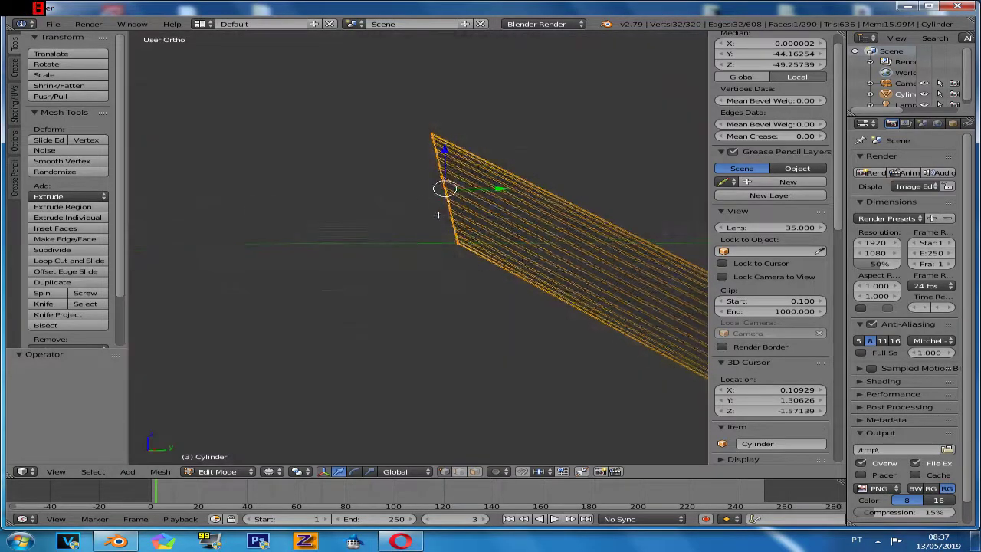
Turn the silencer end 19.6° around Z, then adjust it again on Z
{"action": "key", "text": "r"}
{"action": "key", "text": "z"}
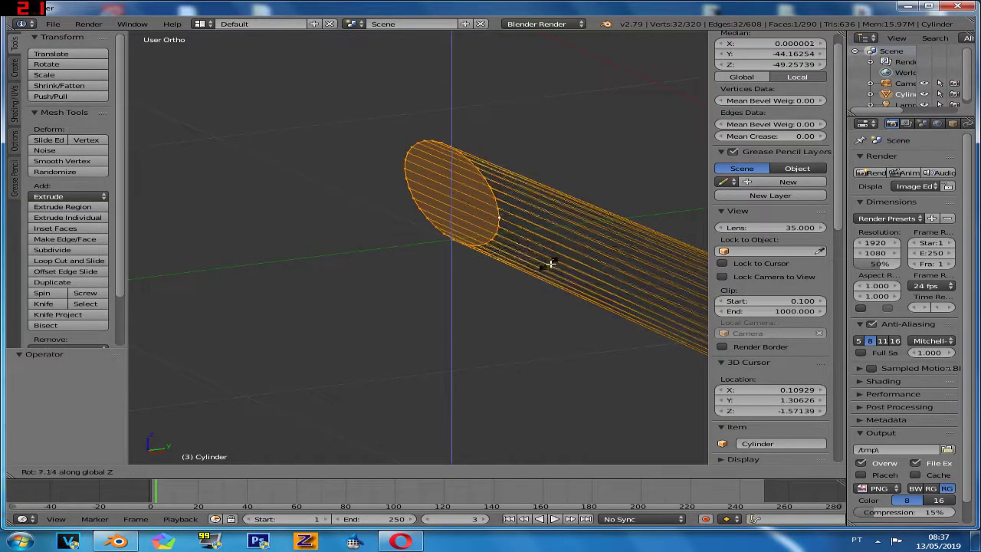
{"action": "left_click", "coordinate": [595, 261]}
{"action": "key", "text": "KP_3"}
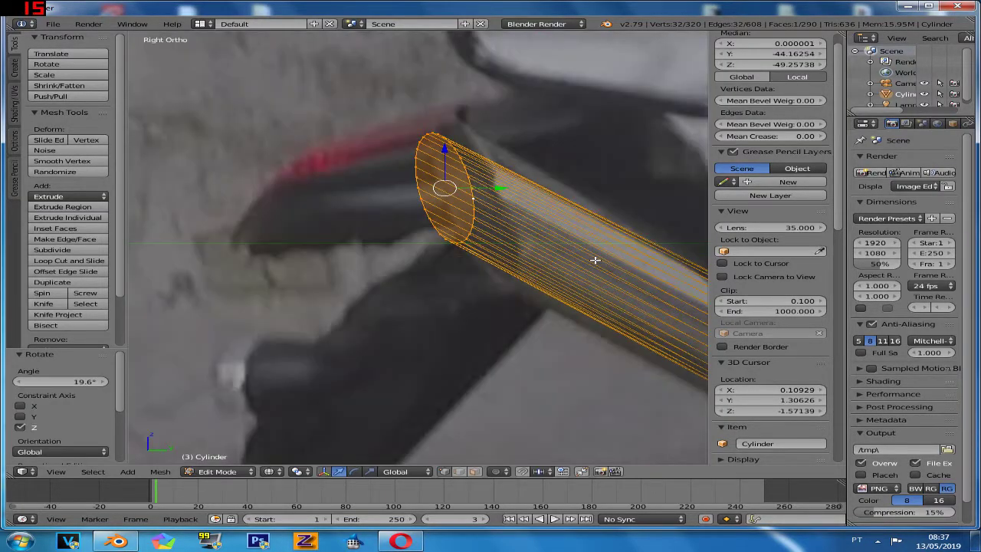
{"action": "scroll", "coordinate": [595, 261], "scroll_direction": "up", "scroll_amount": 2}
{"action": "key", "text": "r"}
{"action": "key", "text": "z"}
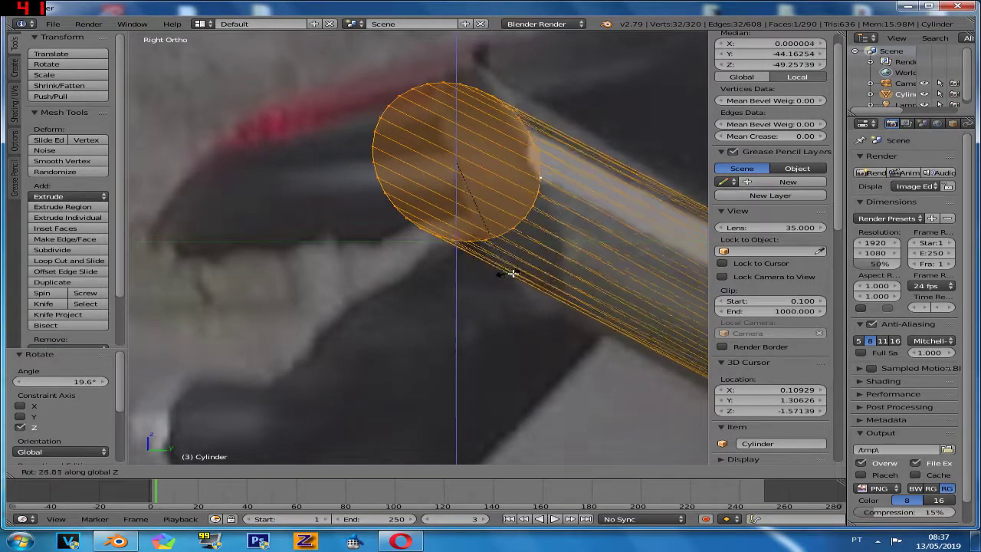
{"action": "left_click", "coordinate": [506, 270]}
Tilt the end cap to -7.15° on X and return to Object Mode
{"action": "key", "text": "Tab"}
{"action": "mouse_move", "coordinate": [519, 273]}
{"action": "middle_mouse_down"}
{"action": "mouse_move", "coordinate": [398, 355]}
{"action": "mouse_move", "coordinate": [534, 329]}
{"action": "mouse_move", "coordinate": [603, 340]}
{"action": "middle_mouse_up"}
{"action": "key", "text": "Tab"}
{"action": "middle_click_drag", "start_coordinate": [543, 315], "coordinate": [521, 313]}
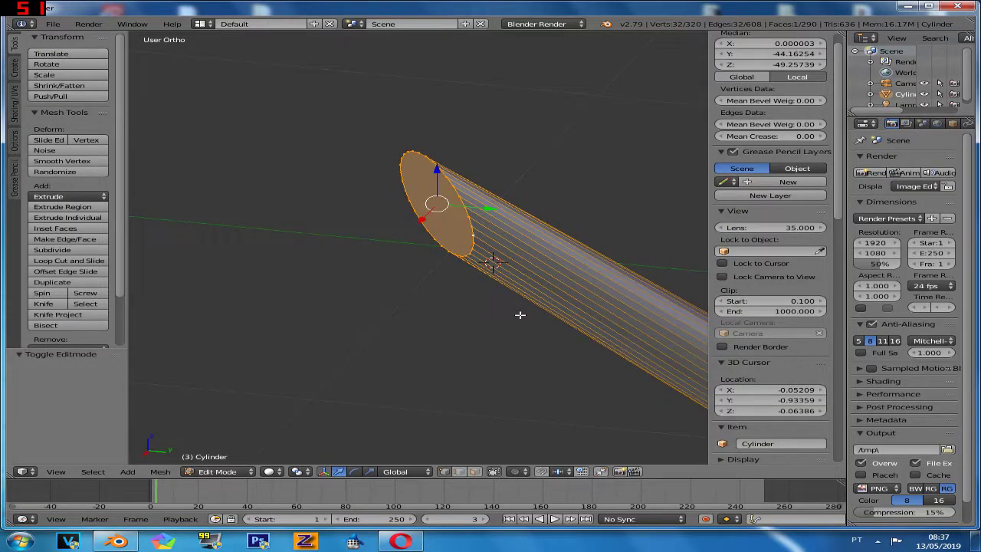
{"action": "key", "text": "r"}
{"action": "key", "text": "x"}
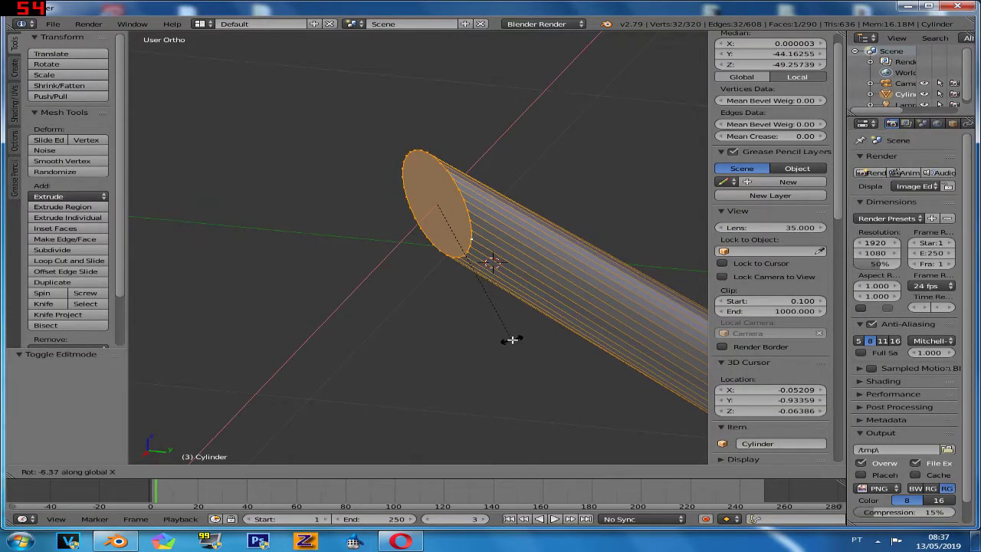
{"action": "left_click", "coordinate": [511, 341]}
{"action": "mouse_move", "coordinate": [511, 345]}
{"action": "middle_mouse_down"}
{"action": "mouse_move", "coordinate": [357, 299]}
{"action": "mouse_move", "coordinate": [217, 326]}
{"action": "middle_mouse_up"}
{"action": "key", "text": "Tab"}
{"action": "key", "text": "Tab"}
{"action": "key", "text": "Tab"}
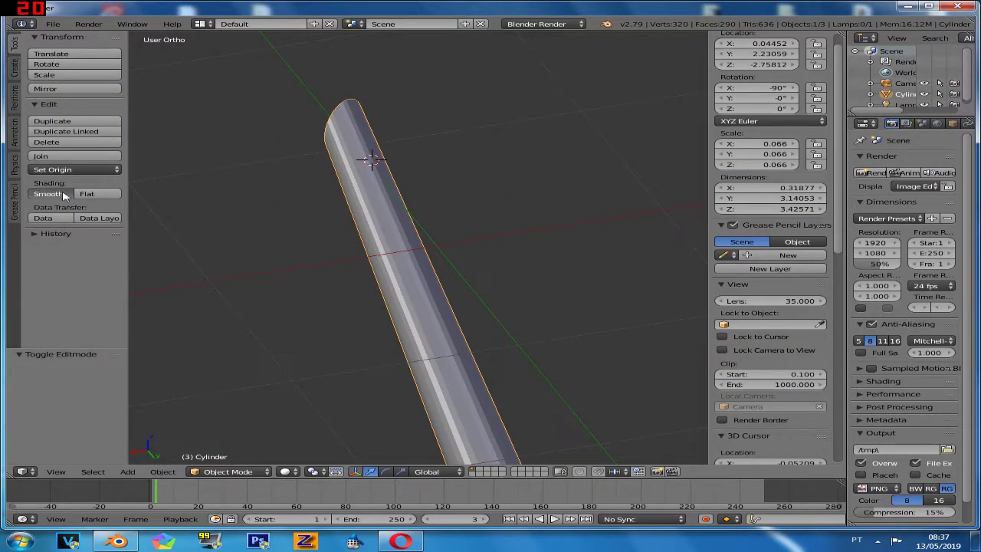
Try smooth shading on the pipe, then revert it to flat shading
{"action": "left_click", "coordinate": [65, 196]}
{"action": "middle_click_drag", "start_coordinate": [153, 201], "coordinate": [386, 207]}
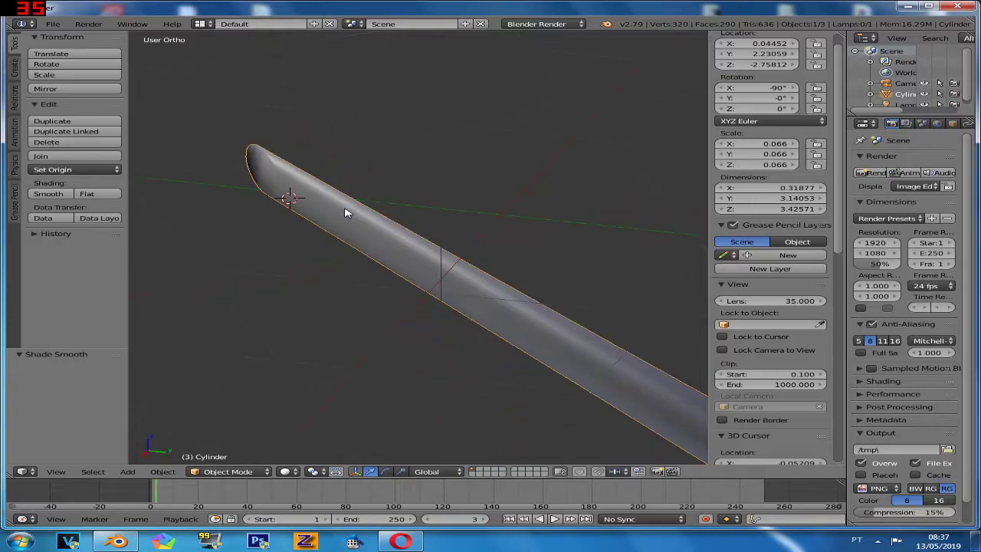
{"action": "left_click", "coordinate": [108, 196]}
{"action": "key", "text": "KP_3"}
Enter Edit Mode in the side view and deselect all mesh parts
{"action": "scroll", "coordinate": [390, 281], "scroll_direction": "down", "scroll_amount": 5}
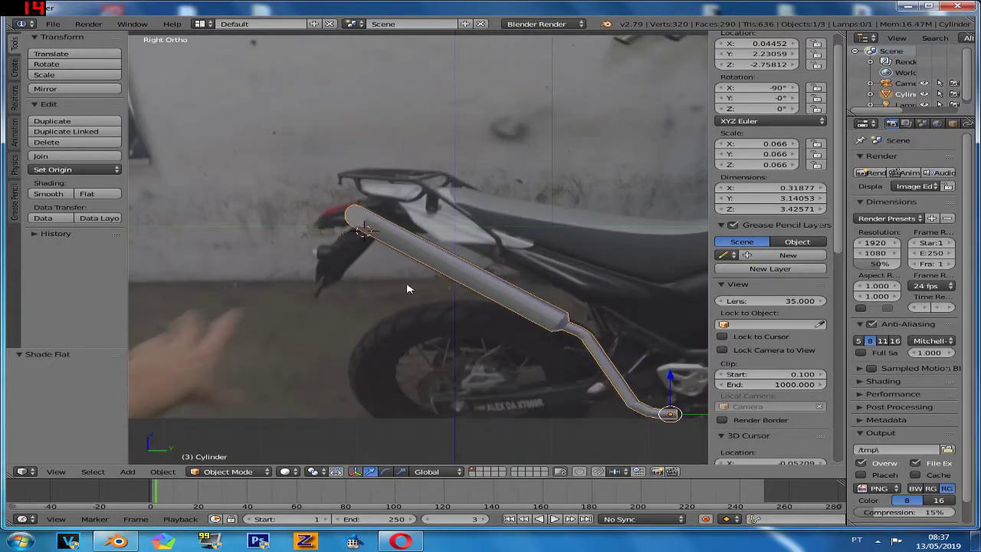
{"action": "key", "text": "Tab"}
{"action": "scroll", "coordinate": [514, 331], "scroll_direction": "up", "scroll_amount": 4}
{"action": "key", "text": "a"}
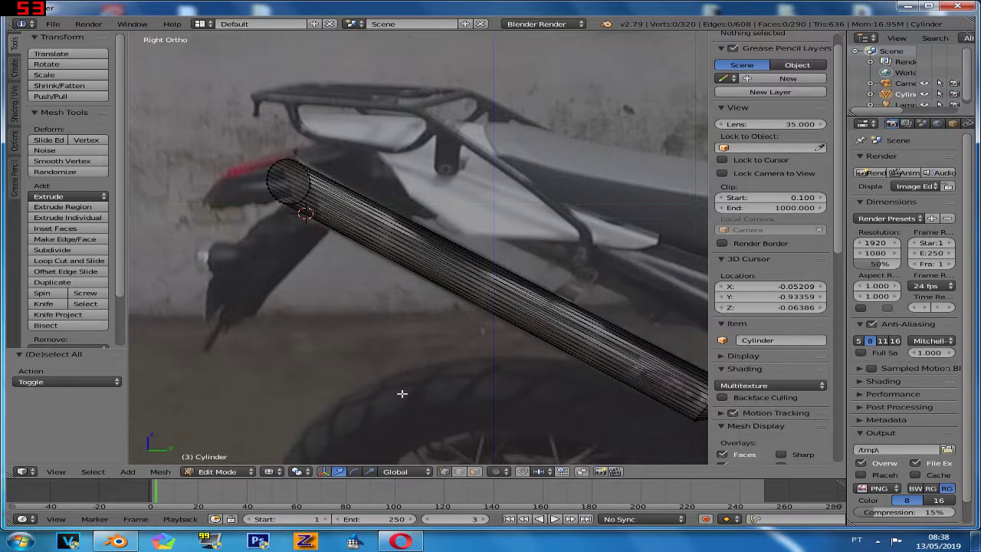
{"action": "key", "text": "Tab"}
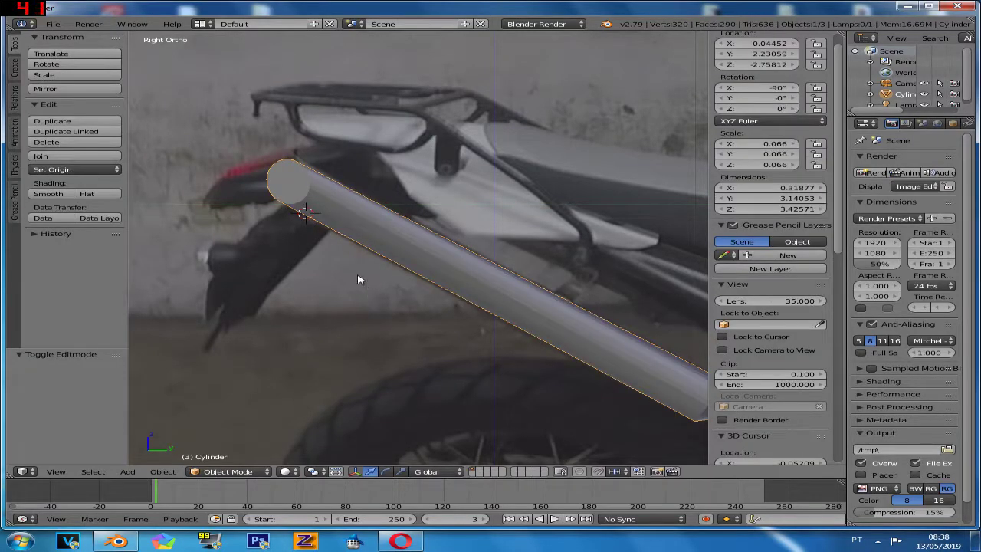
{"action": "key", "text": "Tab"}
{"action": "key", "text": "a"}
{"action": "key", "text": "a"}
{"action": "key", "text": "a"}
{"action": "key", "text": "a"}
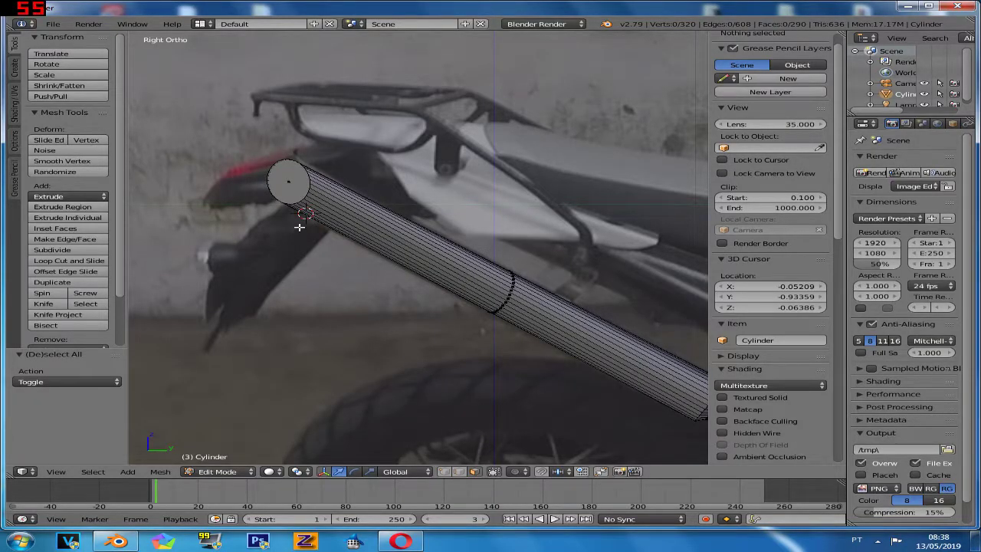
Select the muffler's end cap face, try extruding and sliding it, then undo the move
{"action": "right_click", "coordinate": [282, 180]}
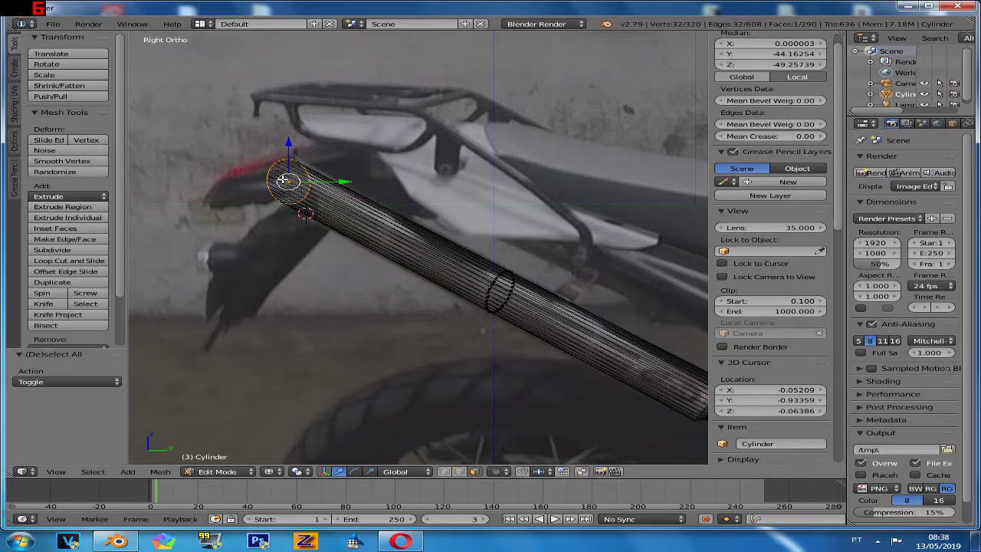
{"action": "scroll", "coordinate": [283, 180], "scroll_direction": "up", "scroll_amount": 3}
{"action": "mouse_move", "coordinate": [307, 192]}
{"action": "middle_mouse_down", "text": "shift"}
{"action": "mouse_move", "coordinate": [465, 404]}
{"action": "mouse_move", "coordinate": [416, 304]}
{"action": "middle_mouse_up", "text": "shift"}
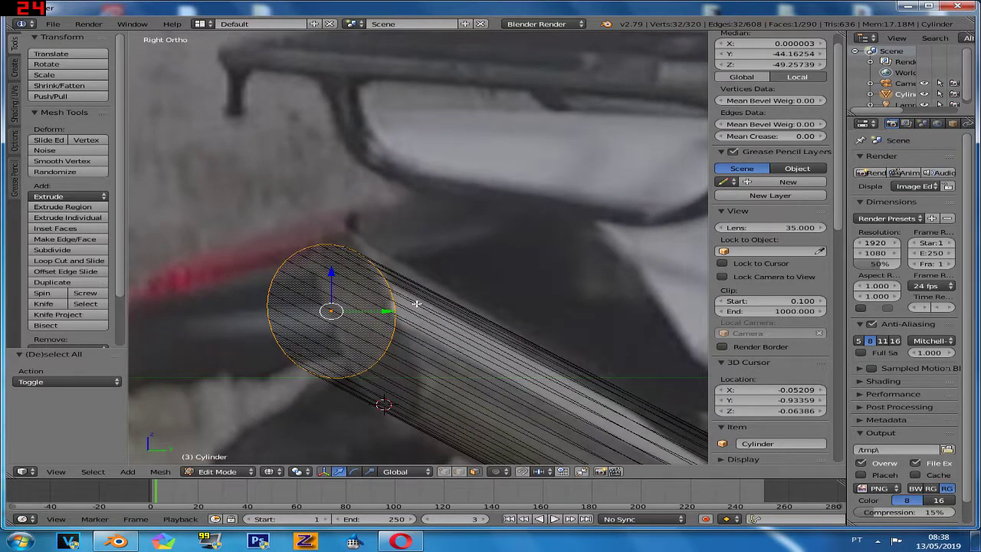
{"action": "key", "text": "e"}
{"action": "right_click", "coordinate": [420, 305]}
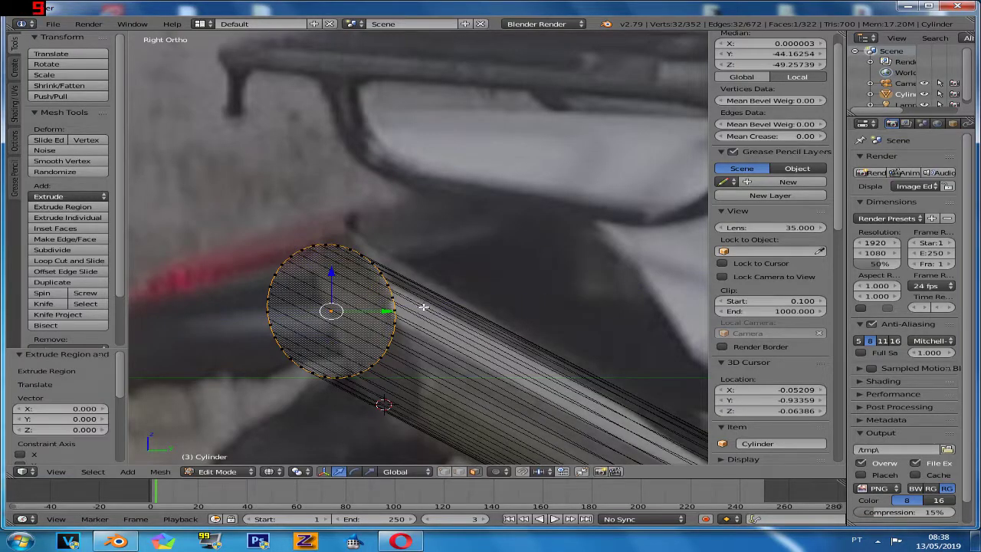
{"action": "key", "text": "g"}
{"action": "left_click", "coordinate": [621, 390]}
{"action": "middle_click_drag", "start_coordinate": [620, 389], "coordinate": [605, 387], "text": "shift"}
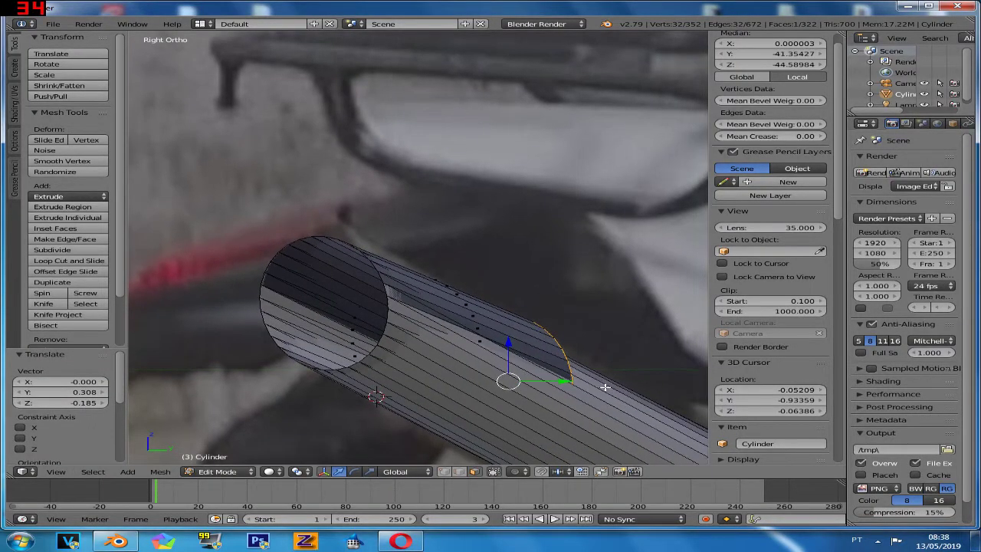
{"action": "key", "text": "ctrl+z"}
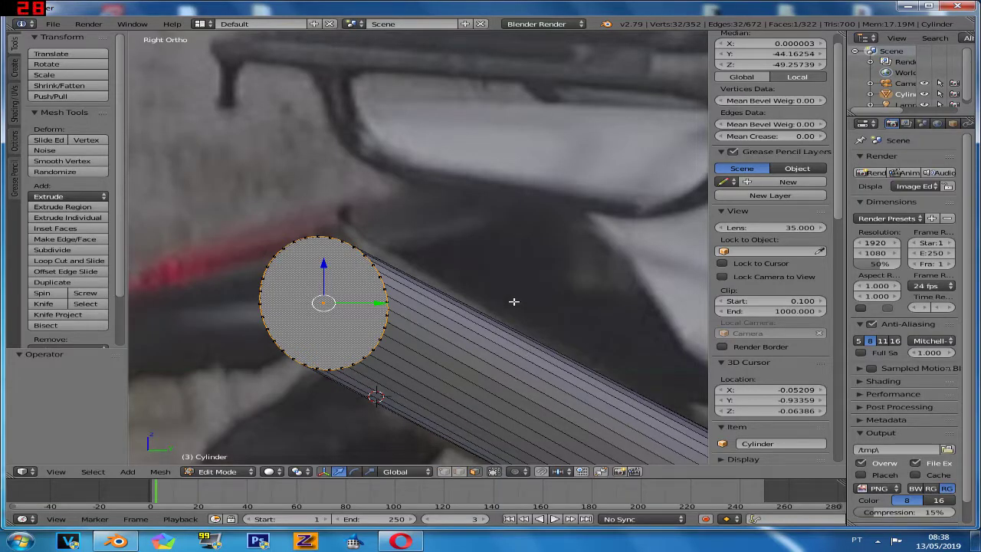
Scale the end face down to 0.879, then readjust it to 0.959
{"action": "key", "text": "s"}
{"action": "left_click", "coordinate": [490, 301]}
{"action": "left_click", "coordinate": [491, 300]}
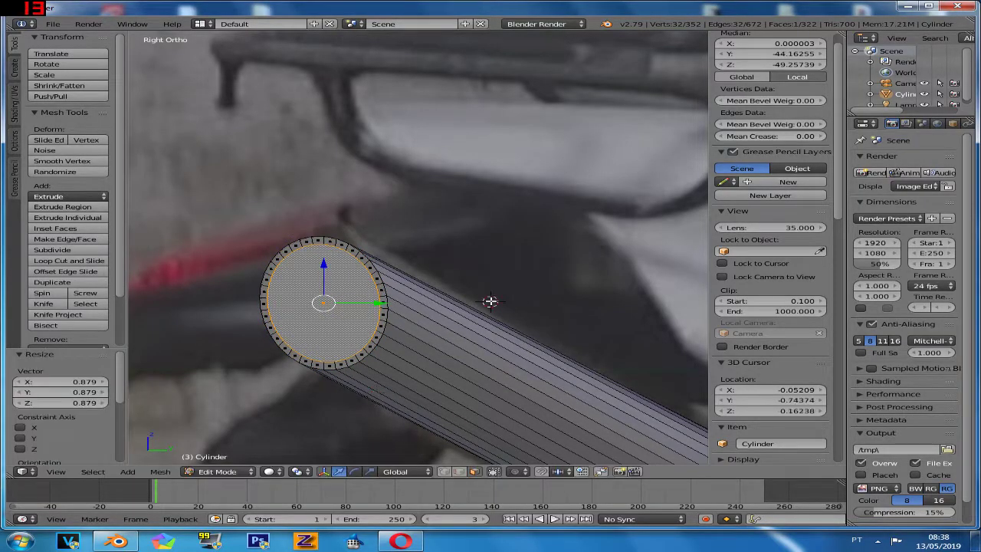
{"action": "scroll", "coordinate": [331, 272], "scroll_direction": "up", "scroll_amount": 1}
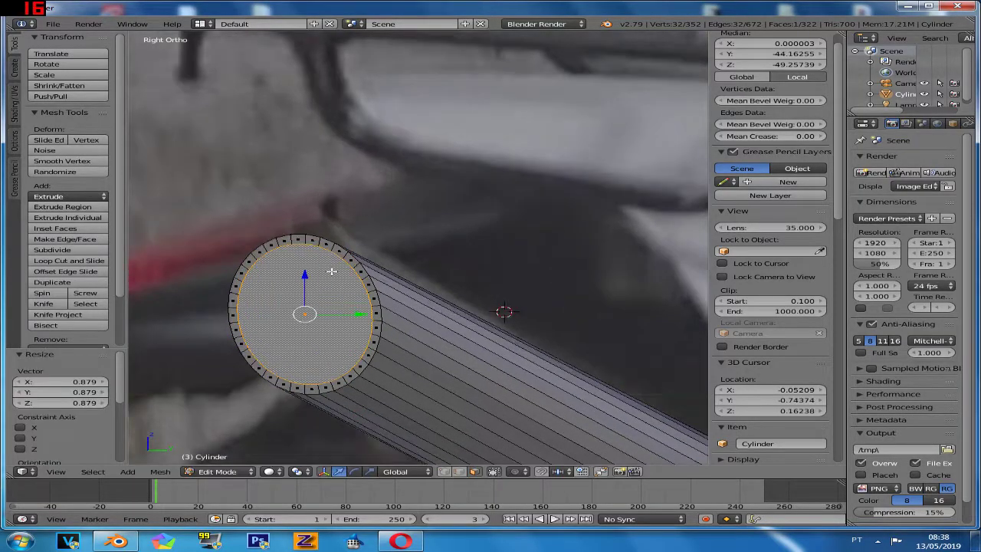
{"action": "key", "text": "s"}
{"action": "left_click", "coordinate": [591, 302]}
{"action": "scroll", "coordinate": [529, 347], "scroll_direction": "down", "scroll_amount": 1}
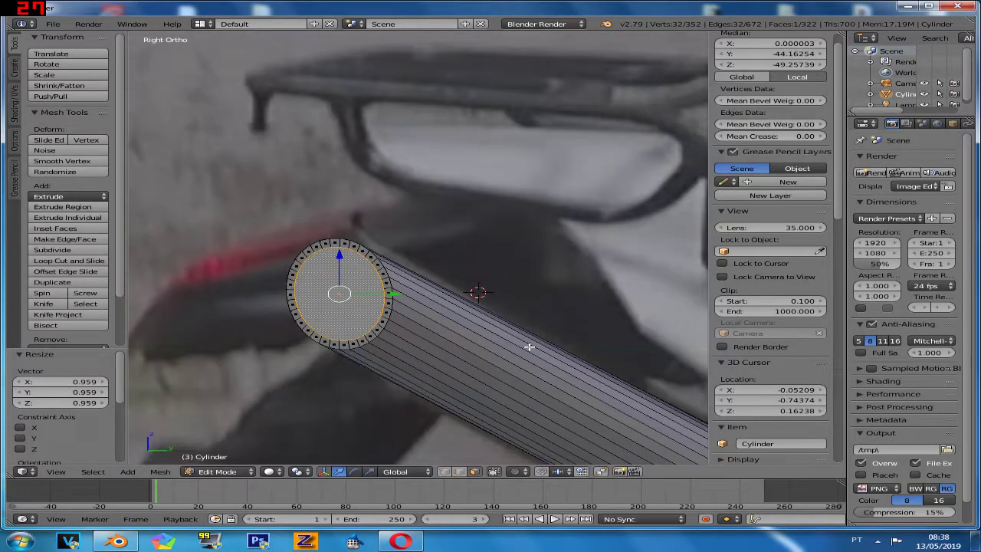
{"action": "scroll", "coordinate": [529, 347], "scroll_direction": "down", "scroll_amount": 2}
{"action": "scroll", "coordinate": [529, 347], "scroll_direction": "up", "scroll_amount": 3}
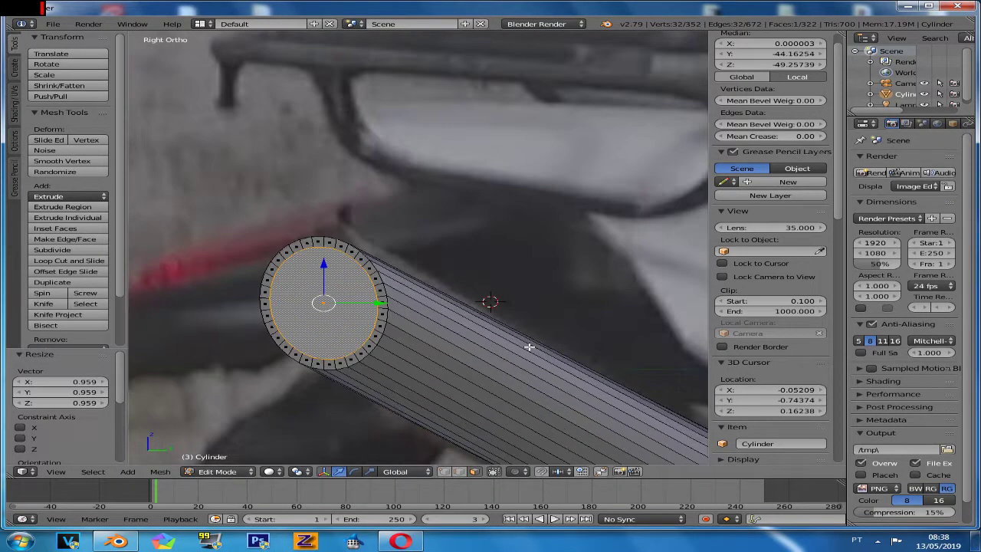
Extrude the end face and move it deep inside the tube to the tapered end
{"action": "key", "text": "e"}
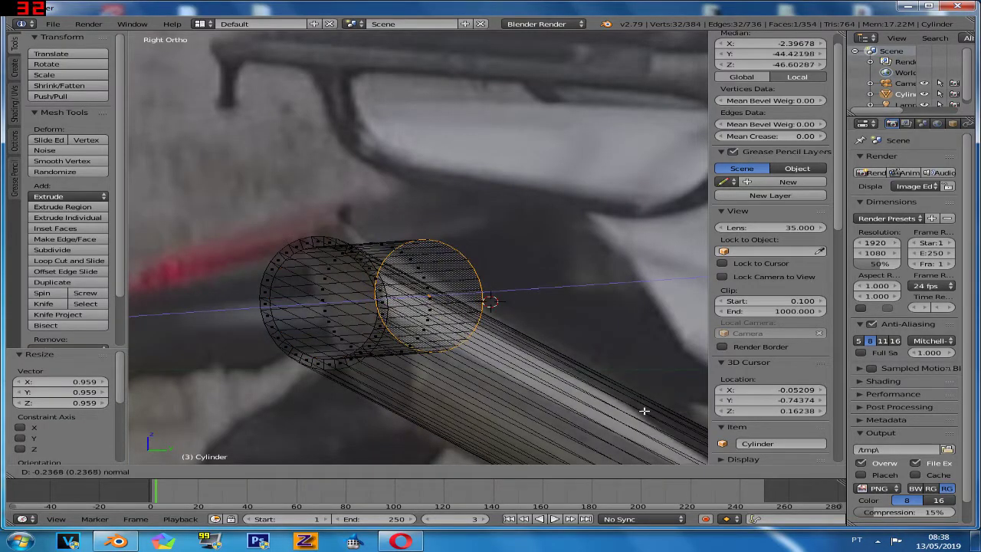
{"action": "left_click", "coordinate": [644, 411]}
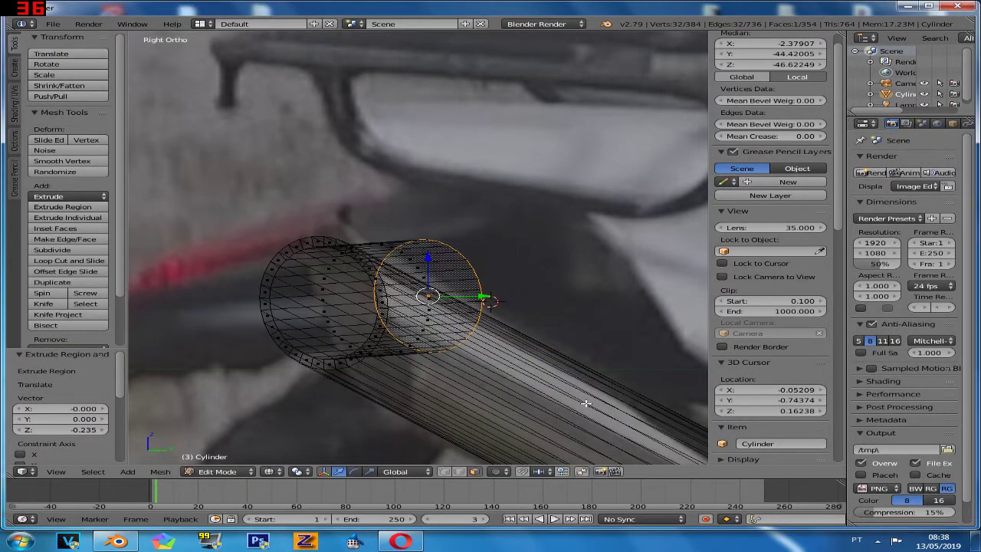
{"action": "key", "text": "g"}
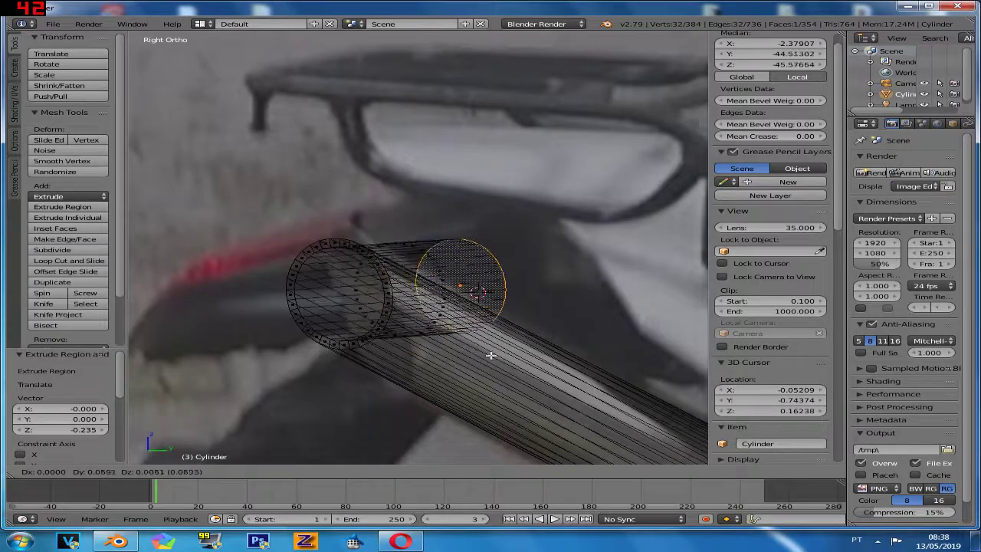
{"action": "left_click", "coordinate": [552, 451]}
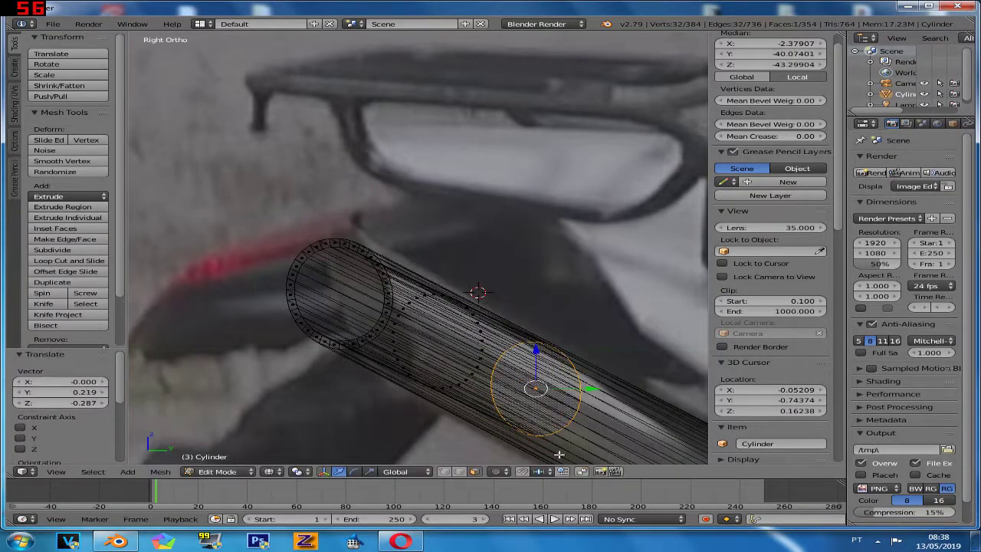
{"action": "scroll", "coordinate": [364, 279], "scroll_direction": "up", "scroll_amount": 5}
{"action": "key", "text": "g"}
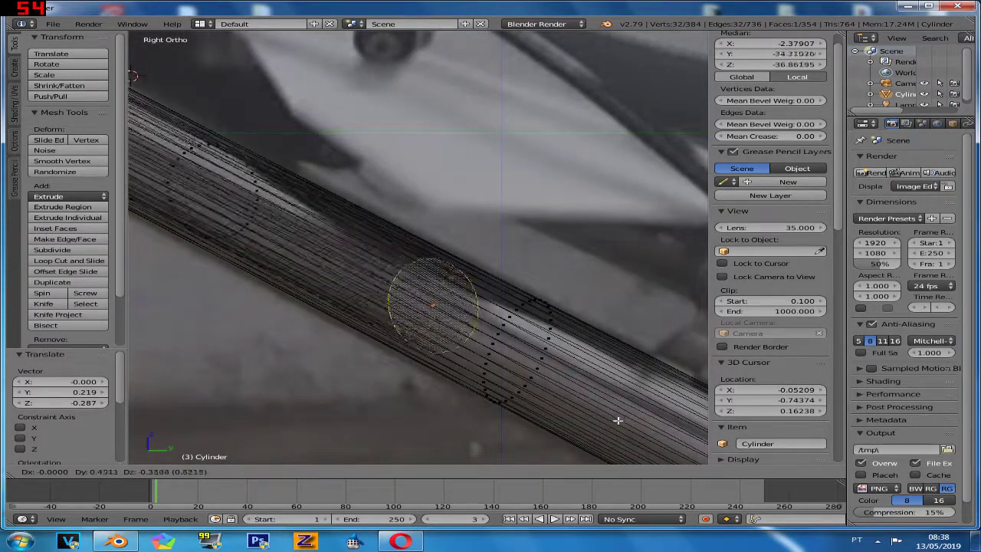
{"action": "left_click", "coordinate": [589, 387]}
{"action": "scroll", "coordinate": [590, 387], "scroll_direction": "down", "scroll_amount": 5}
{"action": "key", "text": "g"}
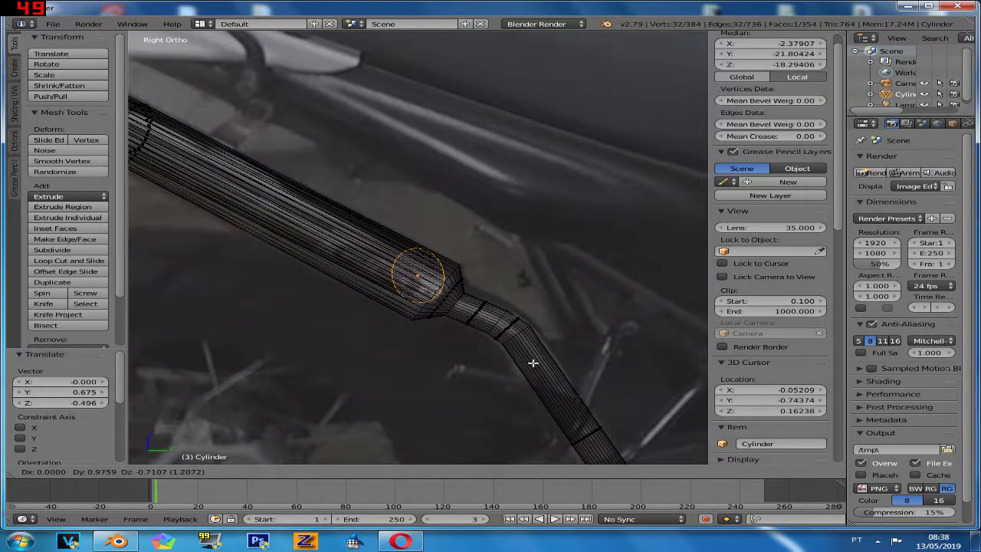
{"action": "left_click", "coordinate": [447, 333]}
Shift the inner ring near the tapered end along the X axis
{"action": "key", "text": "Tab"}
{"action": "mouse_move", "coordinate": [252, 302]}
{"action": "middle_mouse_down"}
{"action": "mouse_move", "coordinate": [406, 307]}
{"action": "mouse_move", "coordinate": [434, 322]}
{"action": "mouse_move", "coordinate": [405, 324]}
{"action": "mouse_move", "coordinate": [448, 323]}
{"action": "middle_mouse_up"}
{"action": "key", "text": "Tab"}
{"action": "scroll", "coordinate": [426, 301], "scroll_direction": "up", "scroll_amount": 2}
{"action": "left_click_drag", "start_coordinate": [458, 269], "coordinate": [469, 264]}
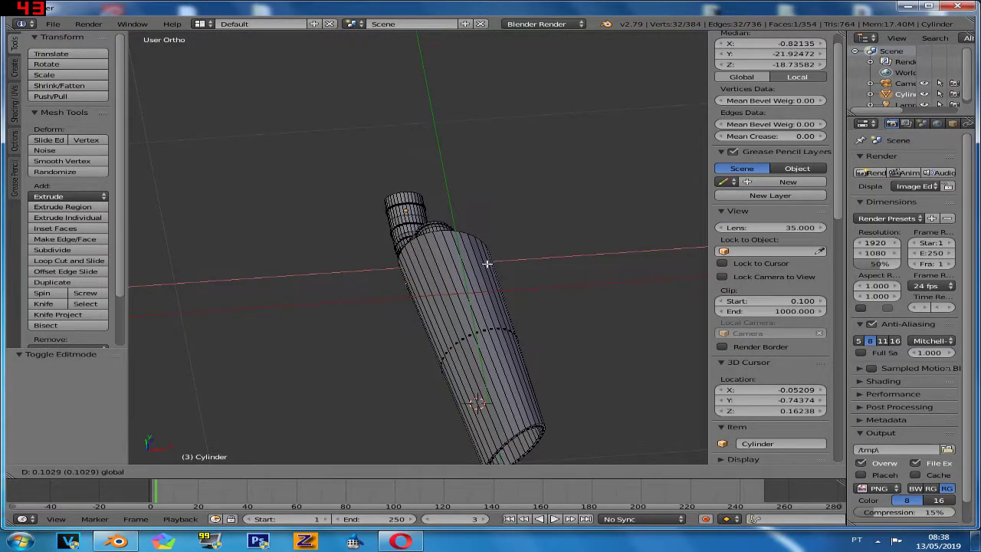
{"action": "left_click", "coordinate": [491, 264]}
{"action": "middle_click_drag", "start_coordinate": [492, 264], "coordinate": [454, 228]}
{"action": "scroll", "coordinate": [423, 182], "scroll_direction": "up", "scroll_amount": 3}
{"action": "middle_click_drag", "start_coordinate": [422, 181], "coordinate": [366, 189]}
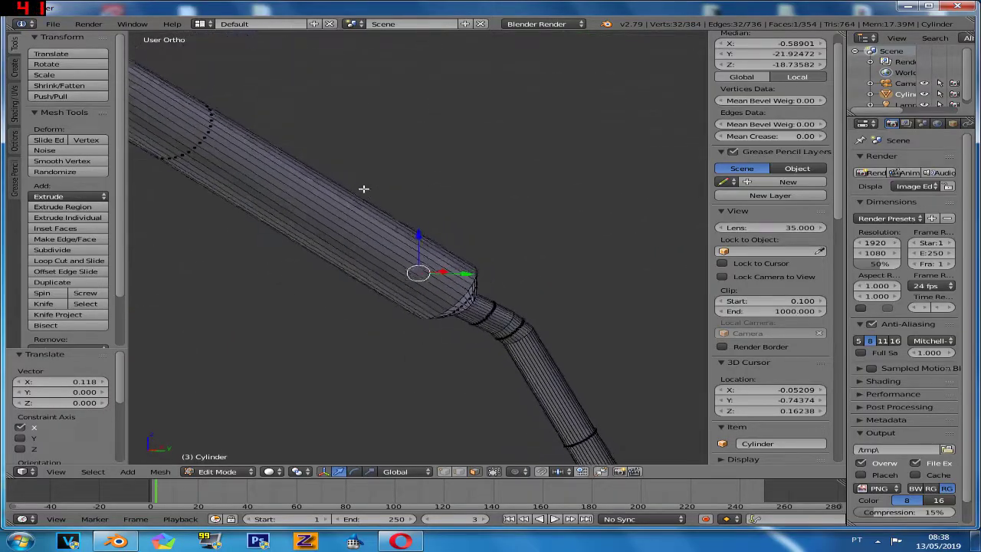
{"action": "middle_click_drag", "start_coordinate": [368, 239], "coordinate": [328, 288]}
{"action": "left_click_drag", "start_coordinate": [328, 289], "coordinate": [323, 291]}
Rotate the ring -44 degrees around the Z axis
{"action": "middle_click_drag", "start_coordinate": [423, 283], "coordinate": [444, 351]}
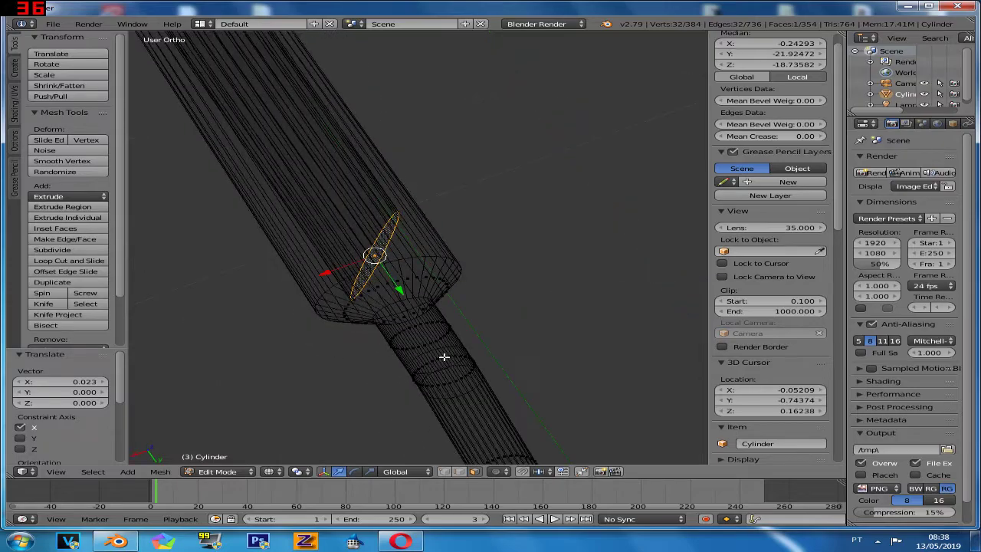
{"action": "key", "text": "r"}
{"action": "key", "text": "z"}
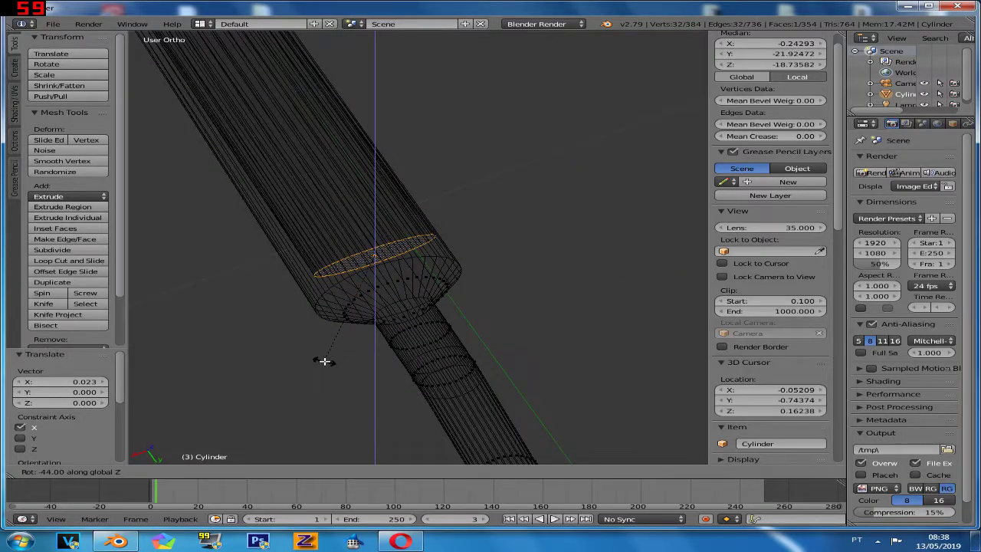
{"action": "left_click", "coordinate": [325, 361]}
Check the mesh by switching between Object and Edit Mode and solid and wireframe display
{"action": "key", "text": "Tab"}
{"action": "mouse_move", "coordinate": [324, 285]}
{"action": "middle_mouse_down"}
{"action": "mouse_move", "coordinate": [368, 263]}
{"action": "mouse_move", "coordinate": [347, 269]}
{"action": "mouse_move", "coordinate": [465, 263]}
{"action": "mouse_move", "coordinate": [322, 306]}
{"action": "mouse_move", "coordinate": [428, 293]}
{"action": "mouse_move", "coordinate": [412, 326]}
{"action": "mouse_move", "coordinate": [414, 306]}
{"action": "mouse_move", "coordinate": [391, 335]}
{"action": "mouse_move", "coordinate": [333, 339]}
{"action": "mouse_move", "coordinate": [378, 326]}
{"action": "mouse_move", "coordinate": [230, 319]}
{"action": "mouse_move", "coordinate": [269, 289]}
{"action": "mouse_move", "coordinate": [234, 239]}
{"action": "mouse_move", "coordinate": [431, 327]}
{"action": "mouse_move", "coordinate": [502, 329]}
{"action": "mouse_move", "coordinate": [477, 336]}
{"action": "middle_mouse_up"}
{"action": "key", "text": "z"}
{"action": "key", "text": "Tab"}
{"action": "key", "text": "z"}
{"action": "key", "text": "a"}
{"action": "key", "text": "a"}
{"action": "key", "text": "Tab"}
Apply Shade Smooth to the whole pipe and view it from the side over the photo
{"action": "key", "text": "z"}
{"action": "key", "text": "Tab"}
{"action": "key", "text": "z"}
{"action": "key", "text": "Tab"}
{"action": "key", "text": "z"}
{"action": "left_click", "coordinate": [48, 194]}
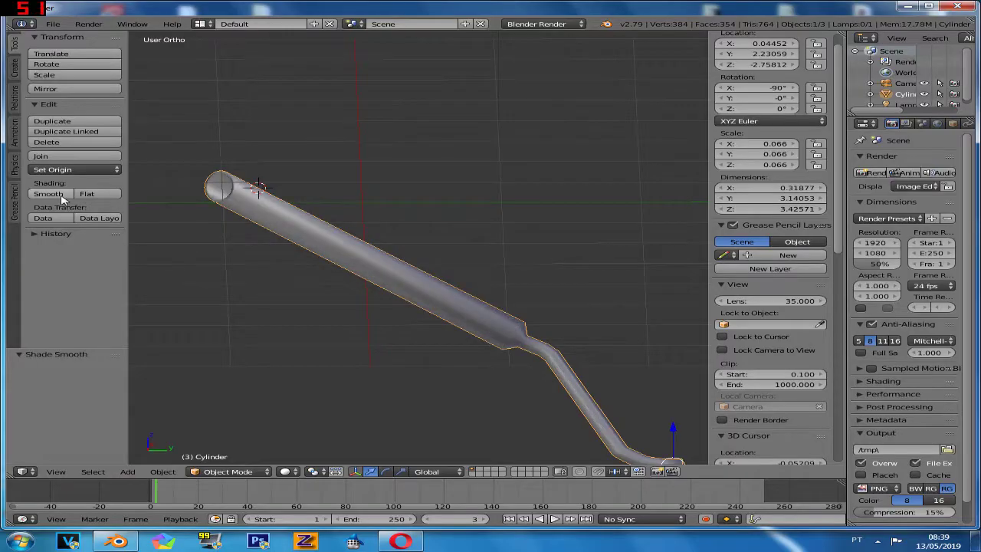
{"action": "mouse_move", "coordinate": [376, 256]}
{"action": "middle_mouse_down"}
{"action": "mouse_move", "coordinate": [404, 292]}
{"action": "mouse_move", "coordinate": [481, 343]}
{"action": "middle_mouse_up"}
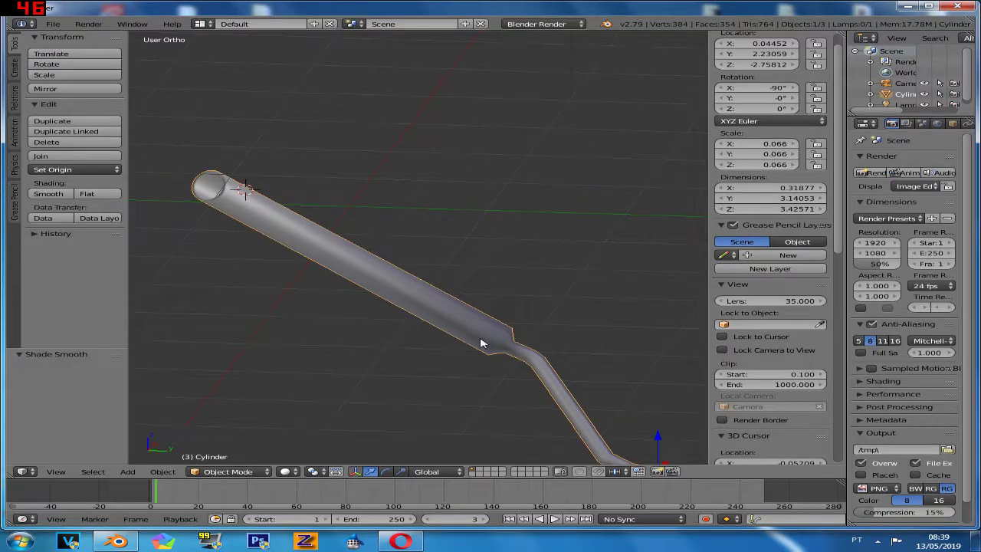
{"action": "key", "text": "KP_3"}
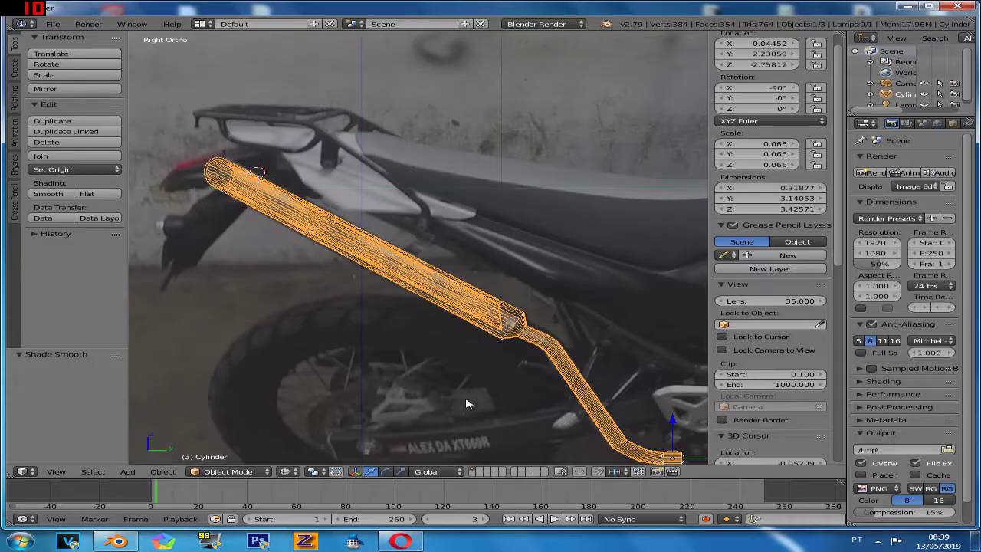
Toggle wireframe and Edit Mode, select and deselect the mesh, and orbit around the pipe
{"action": "key", "text": "z"}
{"action": "key", "text": "Tab"}
{"action": "key", "text": "a"}
{"action": "key", "text": "a"}
{"action": "key", "text": "Tab"}
{"action": "middle_click_drag", "start_coordinate": [384, 316], "coordinate": [430, 340]}
{"action": "key", "text": "Tab"}
{"action": "scroll", "coordinate": [376, 300], "scroll_direction": "up", "scroll_amount": 5}
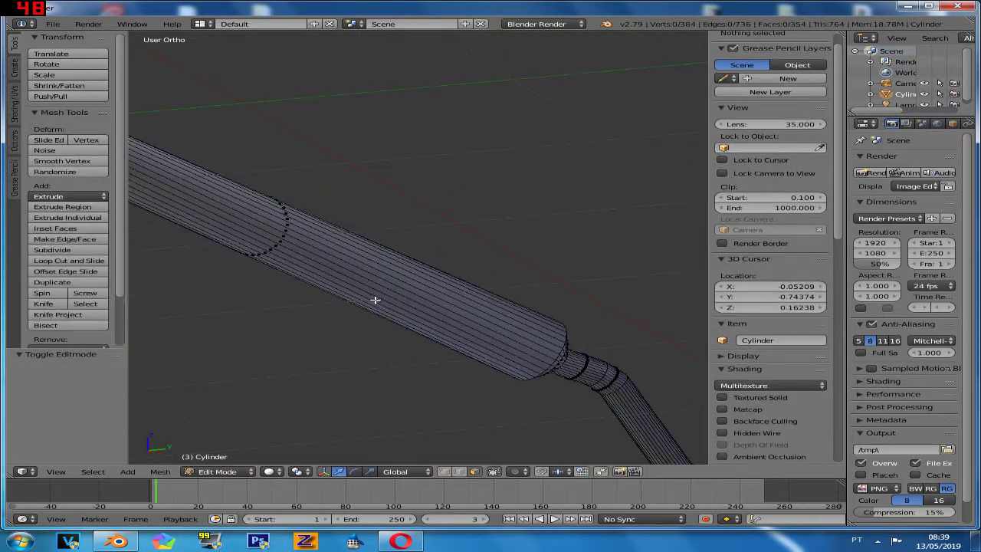
{"action": "key", "text": "a"}
{"action": "key", "text": "a"}
{"action": "key", "text": "a"}
{"action": "scroll", "coordinate": [322, 312], "scroll_direction": "down", "scroll_amount": 3}
{"action": "key", "text": "a"}
{"action": "mouse_move", "coordinate": [300, 324]}
{"action": "middle_mouse_down"}
{"action": "mouse_move", "coordinate": [357, 335]}
{"action": "mouse_move", "coordinate": [296, 325]}
{"action": "mouse_move", "coordinate": [312, 322]}
{"action": "middle_mouse_up"}
{"action": "scroll", "coordinate": [296, 324], "scroll_direction": "up", "scroll_amount": 5}
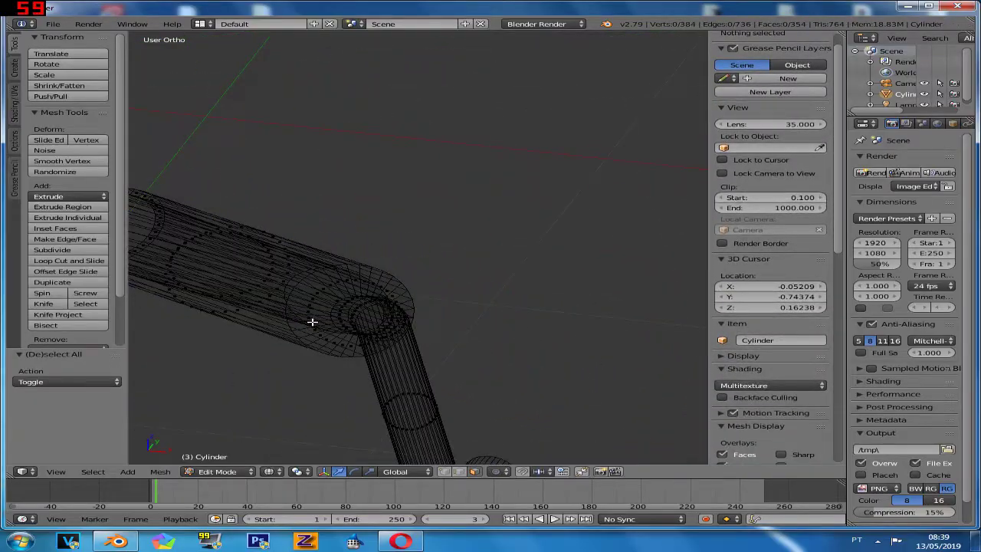
Compare the pipe with the reference photo in side view, switching solid and wireframe display
{"action": "key", "text": "KP_3"}
{"action": "scroll", "coordinate": [312, 322], "scroll_direction": "down", "scroll_amount": 3}
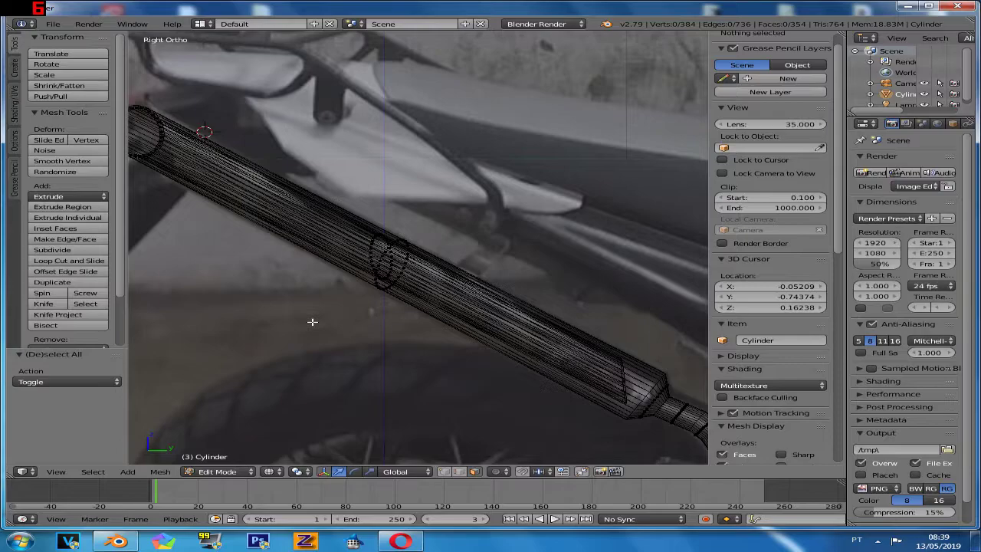
{"action": "key", "text": "z"}
{"action": "key", "text": "z"}
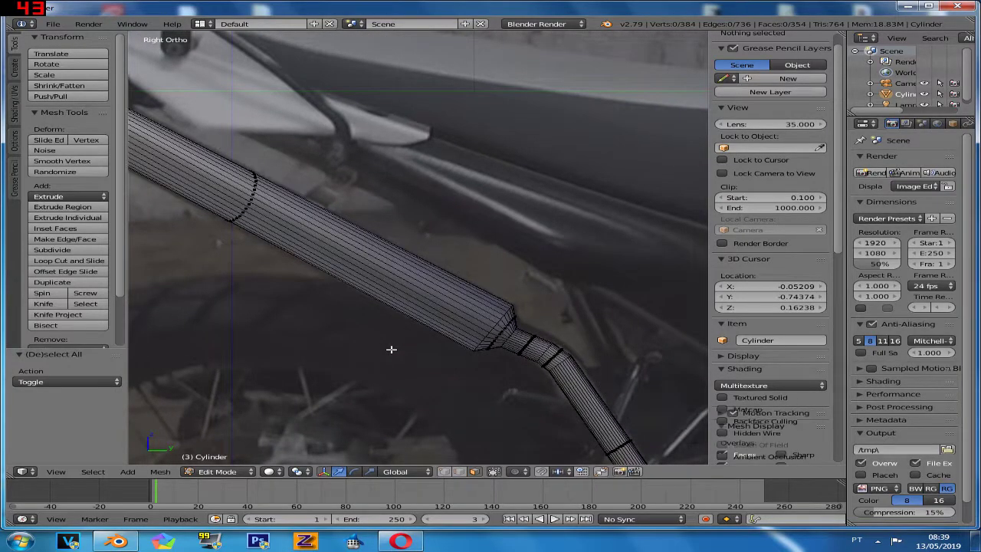
{"action": "scroll", "coordinate": [391, 350], "scroll_direction": "down", "scroll_amount": 3}
{"action": "key", "text": "Tab"}
{"action": "key", "text": "z"}
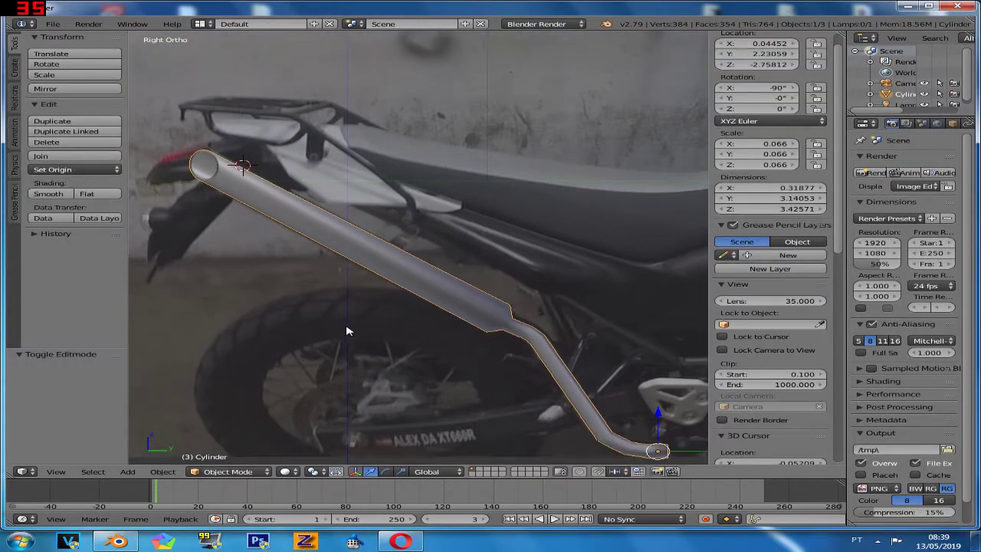
{"action": "middle_click_drag", "start_coordinate": [267, 224], "coordinate": [324, 248]}
{"action": "scroll", "coordinate": [394, 278], "scroll_direction": "up", "scroll_amount": 4}
{"action": "mouse_move", "coordinate": [394, 278]}
{"action": "middle_mouse_down"}
{"action": "mouse_move", "coordinate": [453, 291]}
{"action": "mouse_move", "coordinate": [250, 219]}
{"action": "mouse_move", "coordinate": [412, 381]}
{"action": "middle_mouse_up"}
{"action": "mouse_move", "coordinate": [394, 427]}
{"action": "middle_mouse_down"}
{"action": "mouse_move", "coordinate": [591, 407]}
{"action": "mouse_move", "coordinate": [506, 376]}
{"action": "mouse_move", "coordinate": [565, 421]}
{"action": "mouse_move", "coordinate": [449, 363]}
{"action": "middle_mouse_up"}
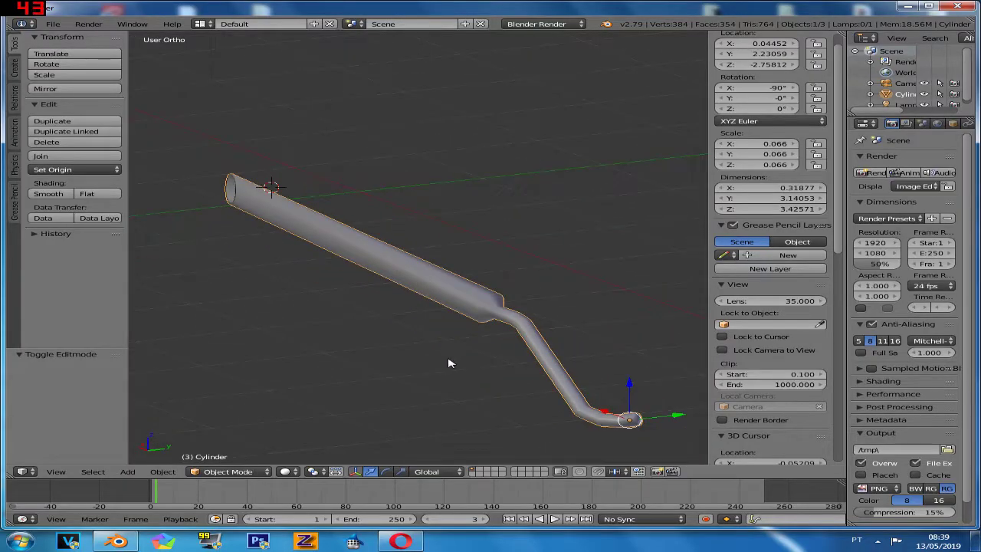
{"action": "key", "text": "KP_3"}
In Edit Mode with wireframe display, select the ring at the pipe's tail end
{"action": "middle_click_drag", "start_coordinate": [584, 414], "coordinate": [388, 305], "text": "shift"}
{"action": "key", "text": "Tab"}
{"action": "scroll", "coordinate": [532, 375], "scroll_direction": "up", "scroll_amount": 3}
{"action": "key", "text": "a"}
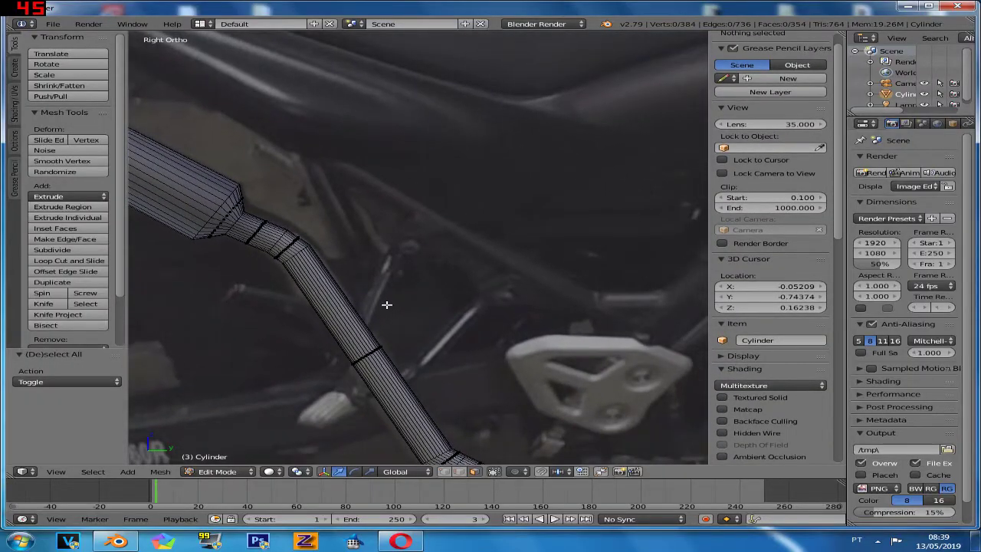
{"action": "middle_click_drag", "start_coordinate": [453, 429], "coordinate": [406, 271], "text": "shift"}
{"action": "scroll", "coordinate": [438, 372], "scroll_direction": "up", "scroll_amount": 3}
{"action": "scroll", "coordinate": [404, 317], "scroll_direction": "up", "scroll_amount": 2}
{"action": "scroll", "coordinate": [403, 317], "scroll_direction": "up", "scroll_amount": 3}
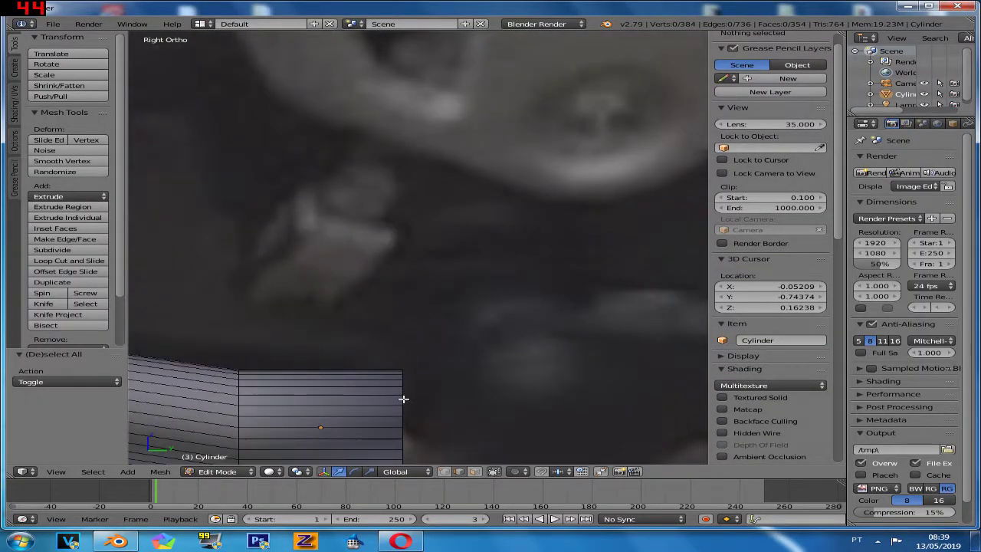
{"action": "right_click", "coordinate": [403, 399], "text": "alt"}
{"action": "mouse_move", "coordinate": [422, 401]}
{"action": "middle_mouse_down"}
{"action": "mouse_move", "coordinate": [379, 401]}
{"action": "mouse_move", "coordinate": [440, 360]}
{"action": "middle_mouse_up"}
Bevel the end ring to round the outlet's rim, then deselect everything
{"action": "key", "text": "w"}
{"action": "key", "text": "w"}
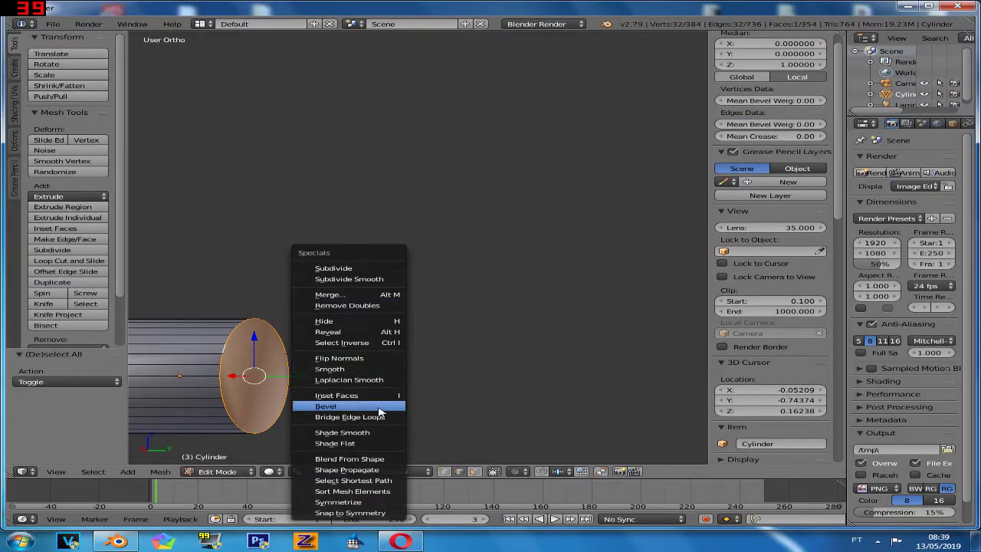
{"action": "left_click", "coordinate": [337, 406]}
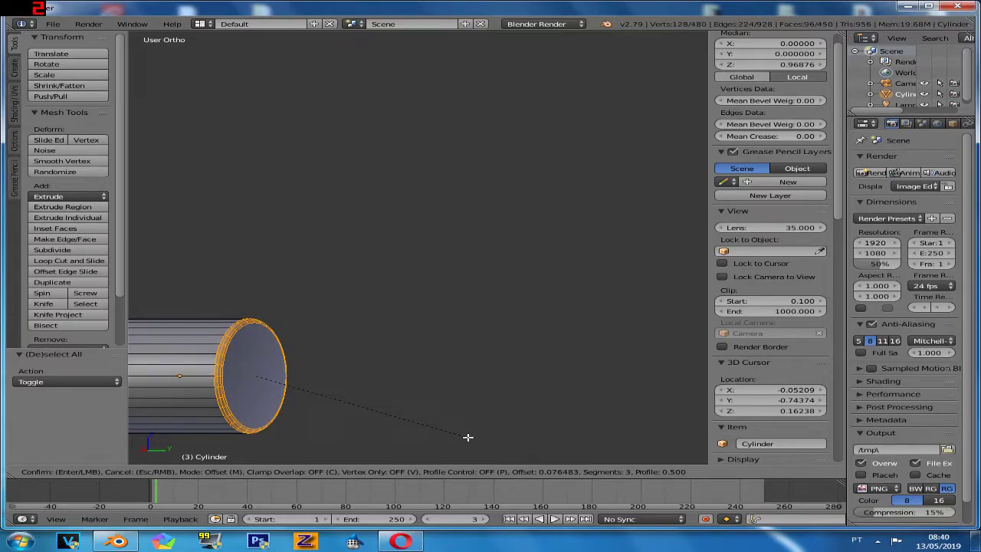
{"action": "left_click", "coordinate": [469, 437]}
{"action": "key", "text": "a"}
{"action": "scroll", "coordinate": [467, 438], "scroll_direction": "down", "scroll_amount": 2}
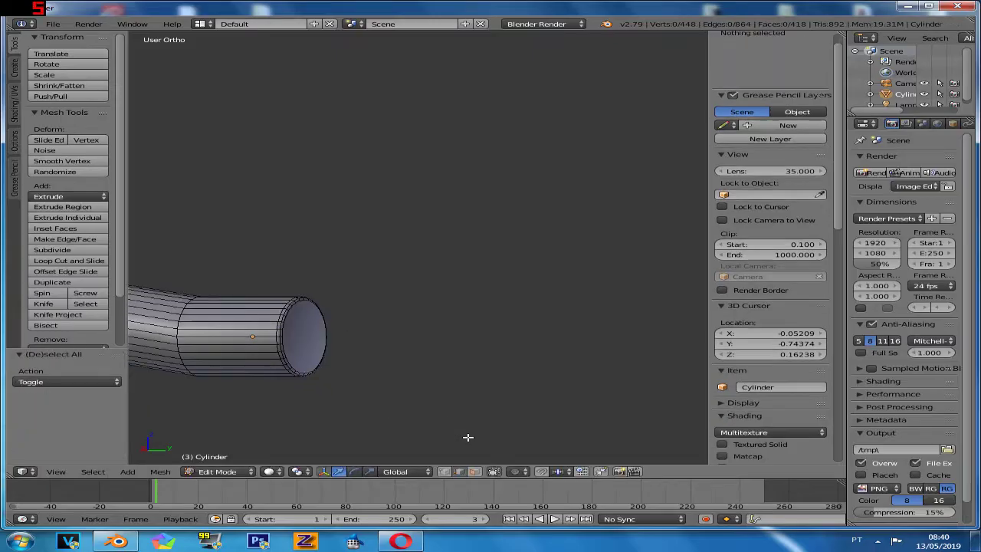
{"action": "mouse_move", "coordinate": [331, 397]}
{"action": "middle_mouse_down", "text": "shift"}
{"action": "mouse_move", "coordinate": [516, 401]}
{"action": "mouse_move", "coordinate": [394, 365]}
{"action": "mouse_move", "coordinate": [452, 380]}
{"action": "middle_mouse_up", "text": "shift"}
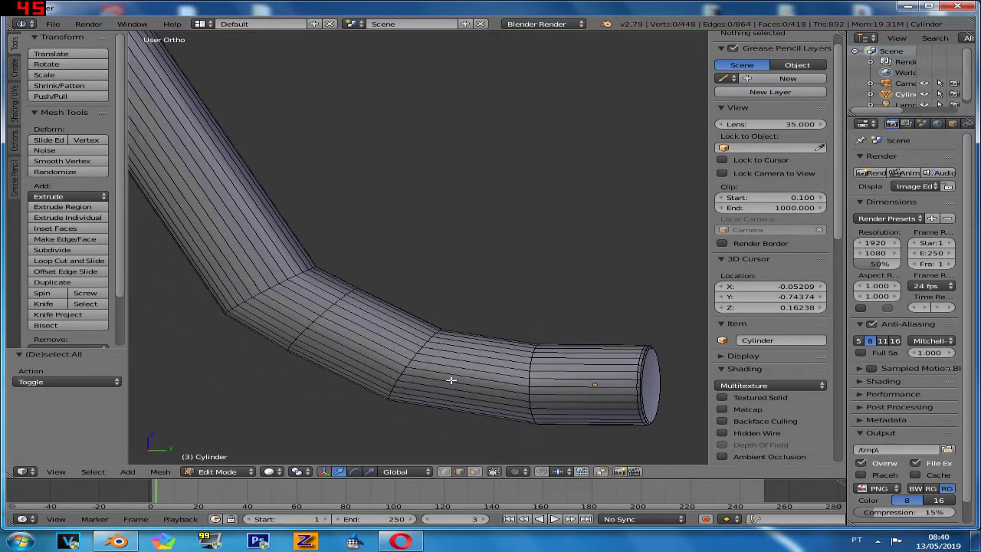
Bevel an edge loop near the tube's tail end and another at the lower bend
{"action": "right_click", "coordinate": [415, 361], "text": "alt"}
{"action": "key", "text": "w"}
{"action": "left_click", "coordinate": [416, 363]}
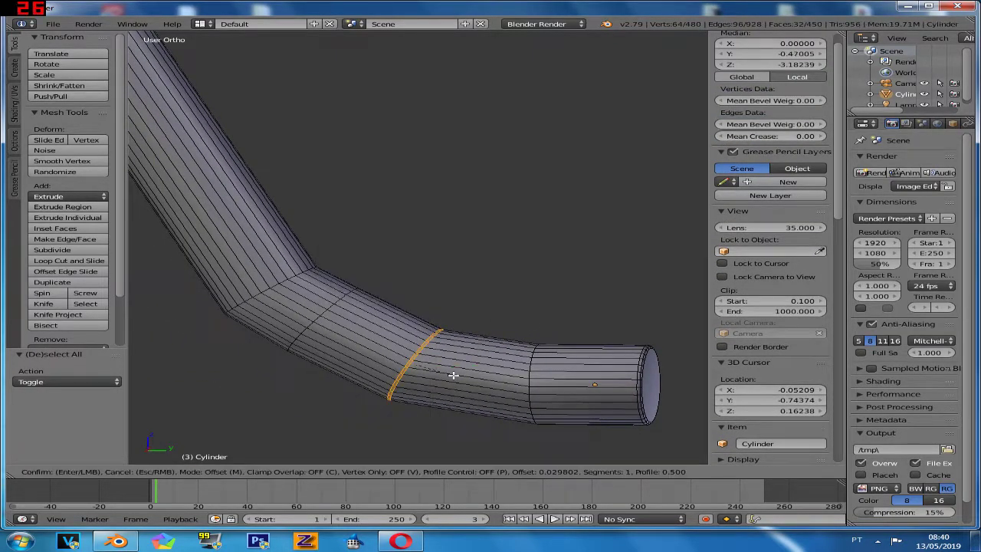
{"action": "left_click", "coordinate": [335, 37]}
{"action": "key", "text": "a"}
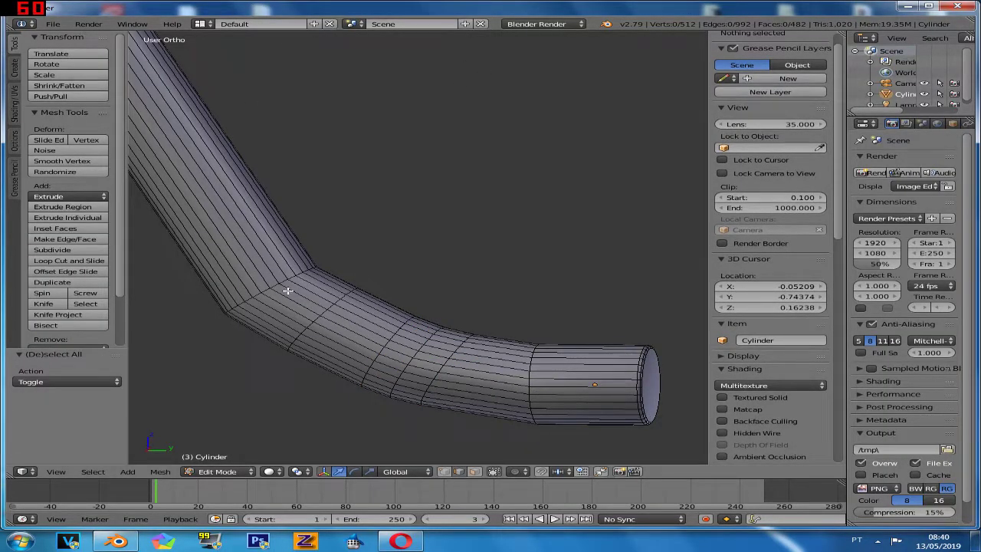
{"action": "right_click", "coordinate": [315, 318], "text": "alt"}
{"action": "key", "text": "w"}
{"action": "left_click", "coordinate": [318, 320]}
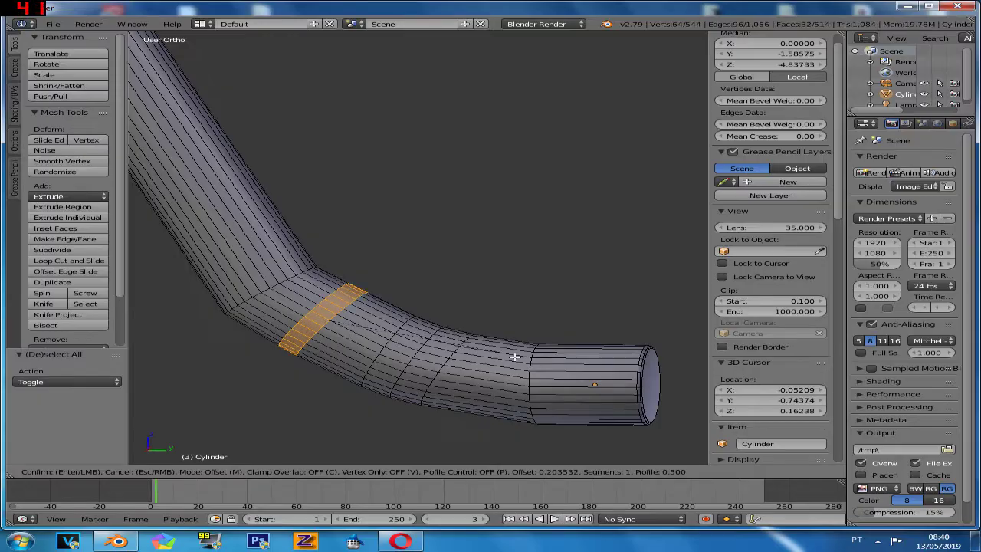
{"action": "left_click", "coordinate": [578, 376]}
{"action": "key", "text": "a"}
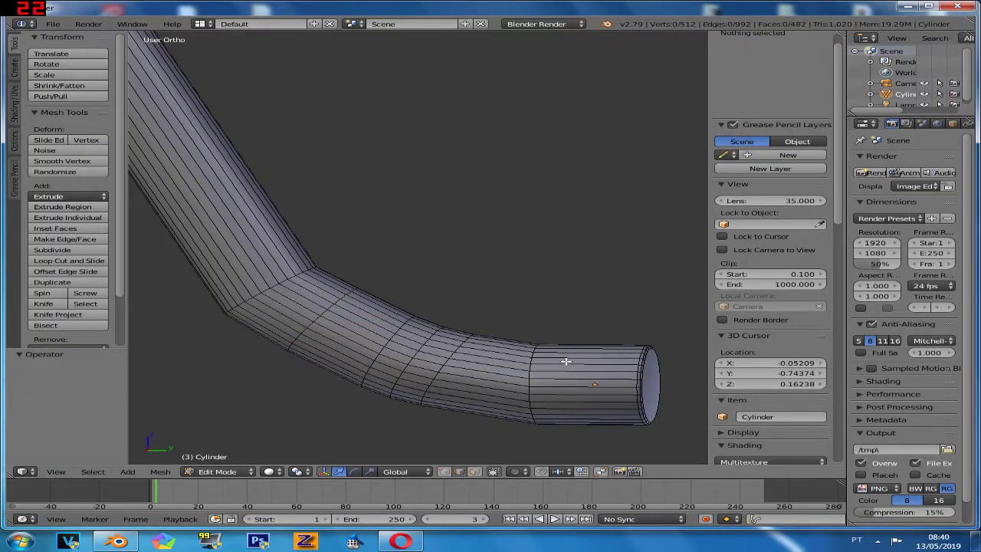
Bevel an edge loop on the upper bend with three segments
{"action": "right_click", "coordinate": [243, 292], "text": "alt"}
{"action": "key", "text": "w"}
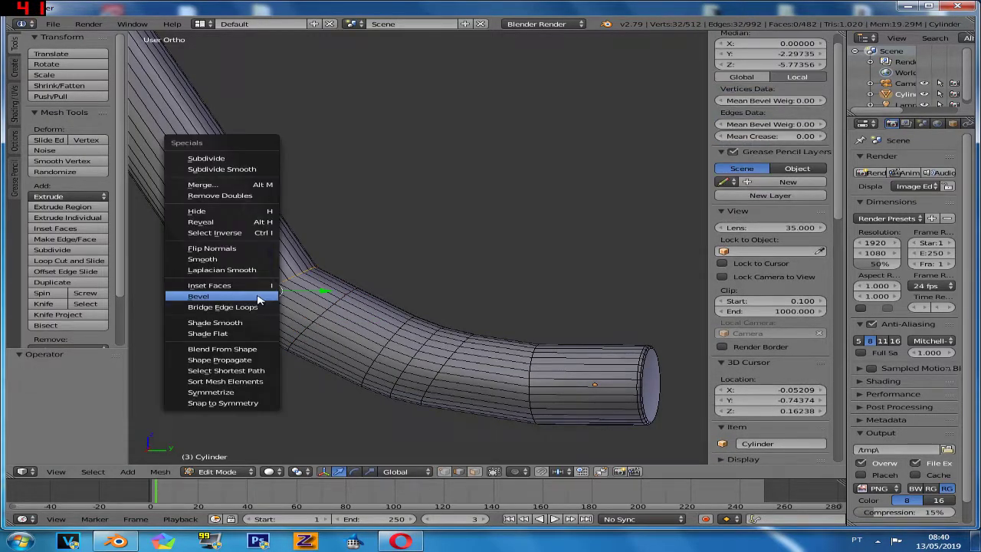
{"action": "key", "text": "w"}
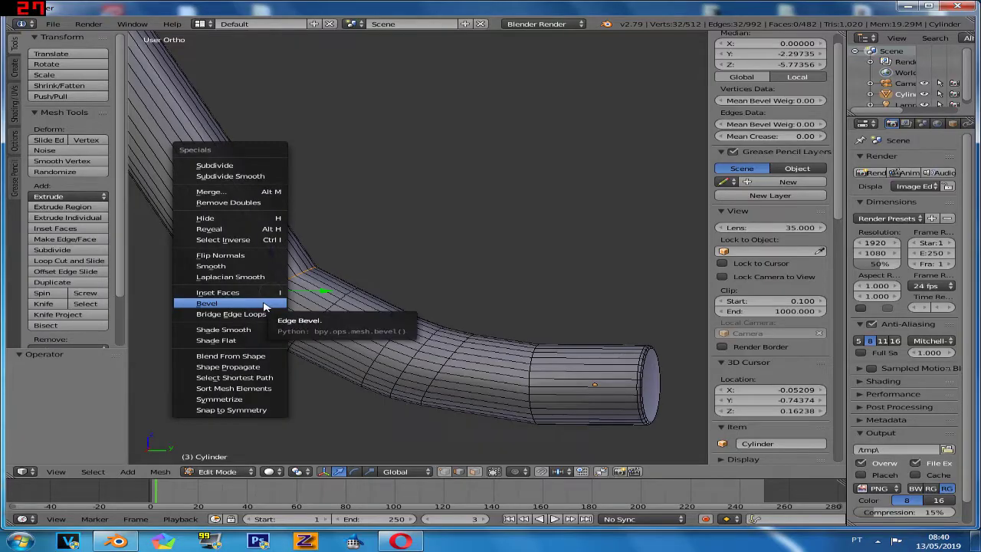
{"action": "left_click", "coordinate": [264, 305]}
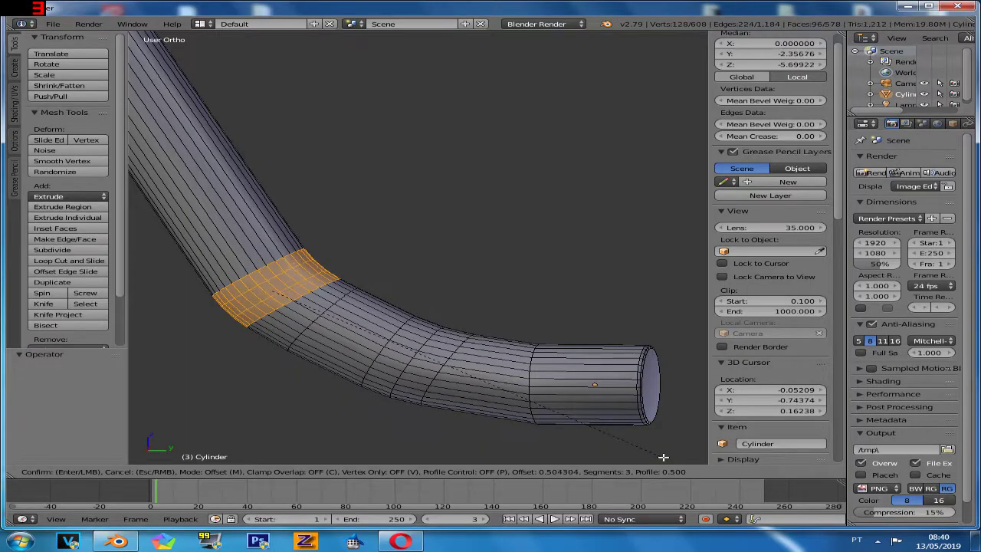
{"action": "left_click", "coordinate": [663, 457]}
{"action": "key", "text": "a"}
Bevel another edge loop near the upper bend into a narrow band
{"action": "middle_click_drag", "start_coordinate": [473, 359], "coordinate": [288, 271]}
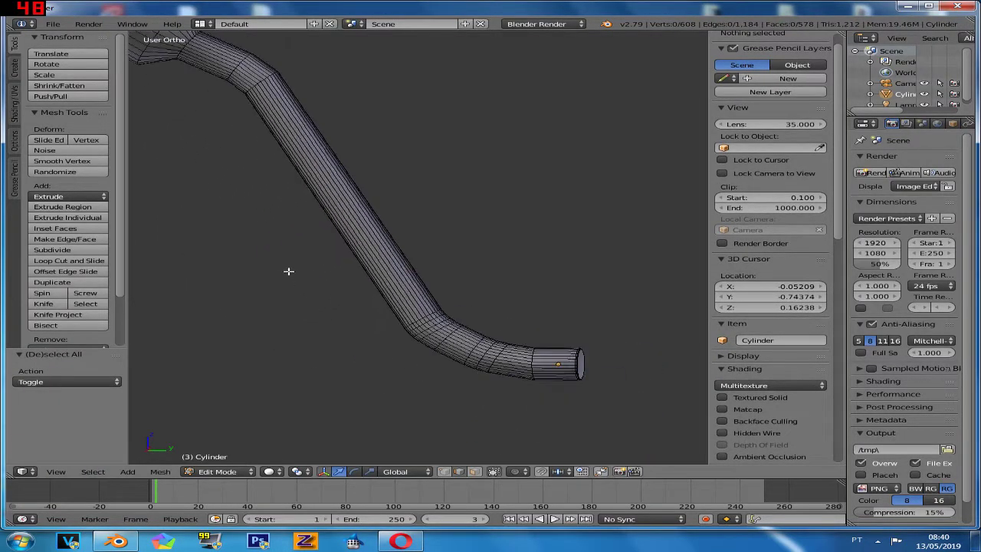
{"action": "scroll", "coordinate": [445, 344], "scroll_direction": "up", "scroll_amount": 5}
{"action": "middle_click_drag", "start_coordinate": [460, 292], "coordinate": [432, 281]}
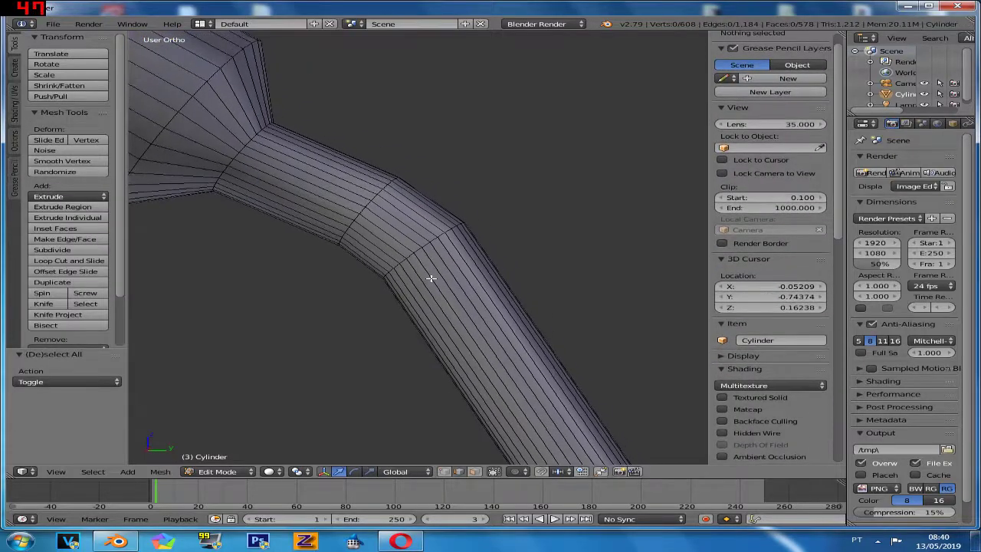
{"action": "right_click", "coordinate": [407, 245], "text": "alt"}
{"action": "key", "text": "ctrl+e"}
{"action": "left_click", "coordinate": [416, 252]}
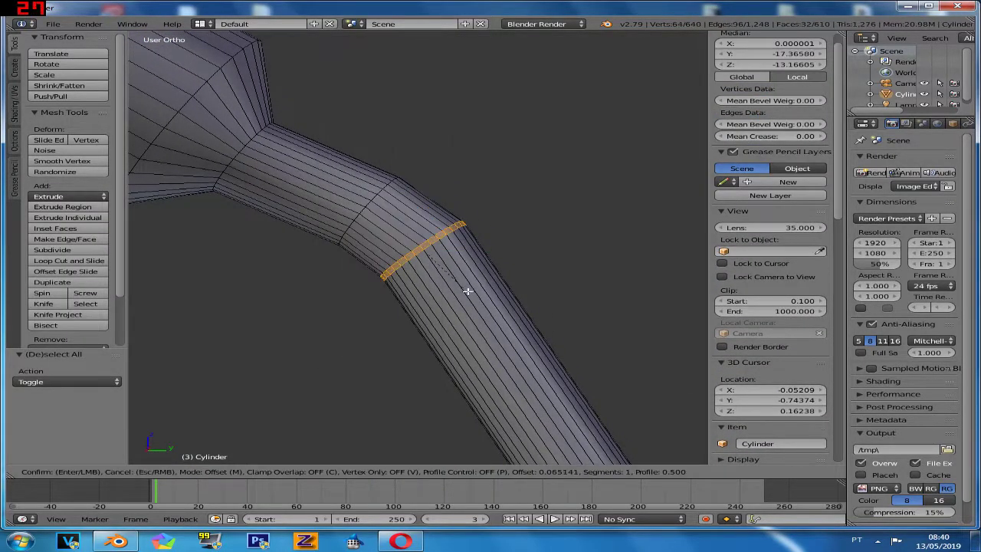
{"action": "left_click", "coordinate": [176, 454]}
{"action": "key", "text": "a"}
Add one more bevelled band on a further edge loop at the bend
{"action": "right_click", "coordinate": [374, 198], "text": "alt"}
{"action": "key", "text": "ctrl+e"}
{"action": "key", "text": "w"}
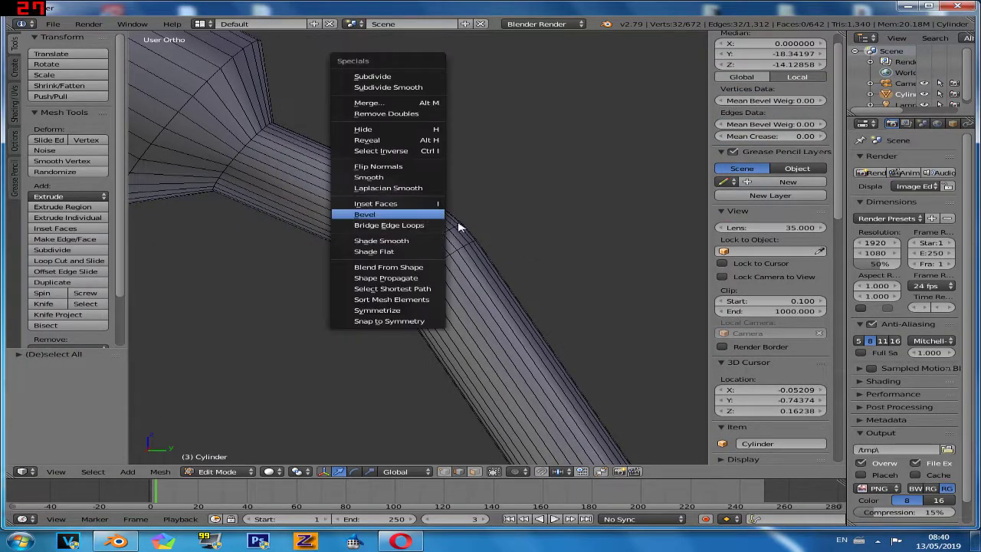
{"action": "left_click", "coordinate": [408, 217]}
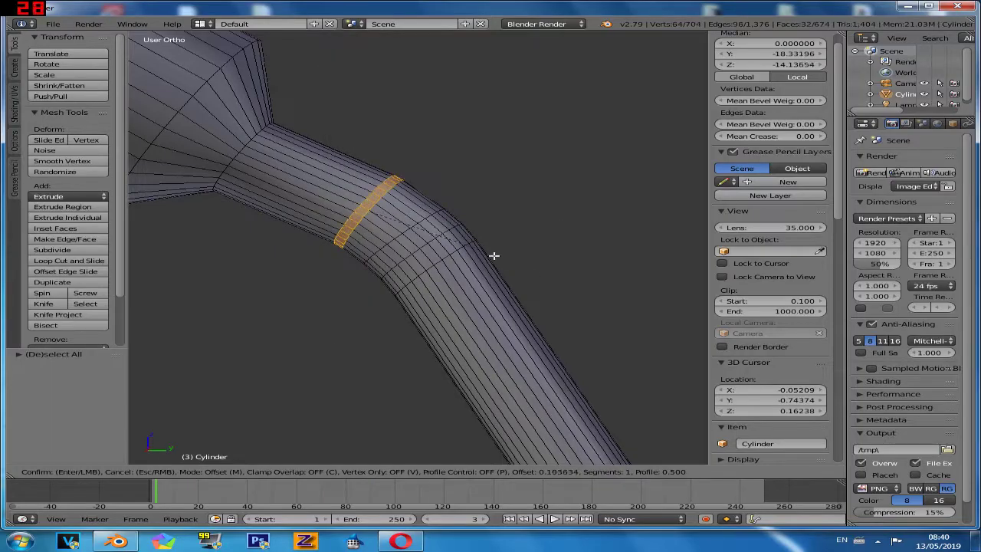
{"action": "left_click", "coordinate": [657, 347]}
{"action": "scroll", "coordinate": [302, 248], "scroll_direction": "up", "scroll_amount": 3}
Bevel the edge loop at the pipe's narrow neck
{"action": "middle_click_drag", "start_coordinate": [302, 248], "coordinate": [432, 278], "text": "shift"}
{"action": "right_click", "coordinate": [420, 265], "text": "alt"}
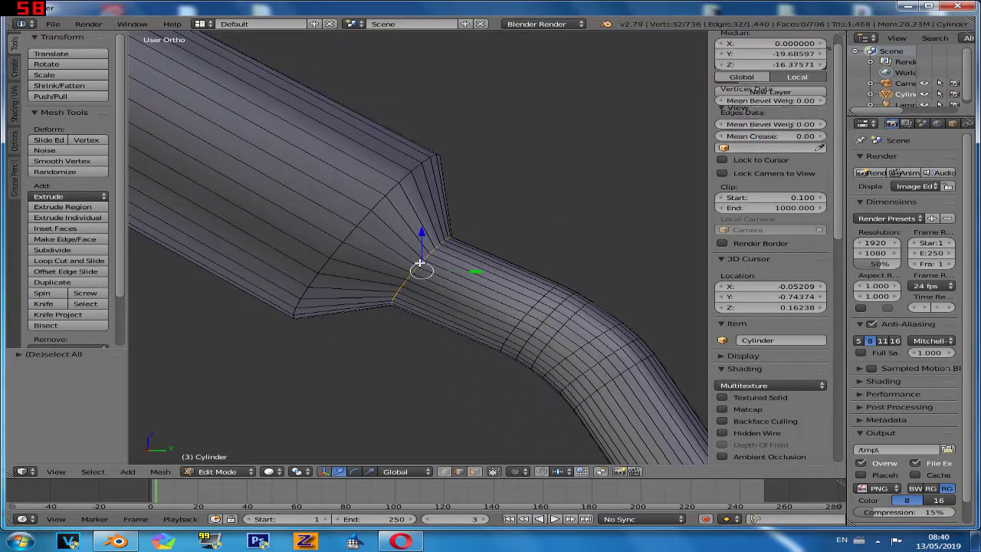
{"action": "right_click", "coordinate": [421, 265], "text": "alt"}
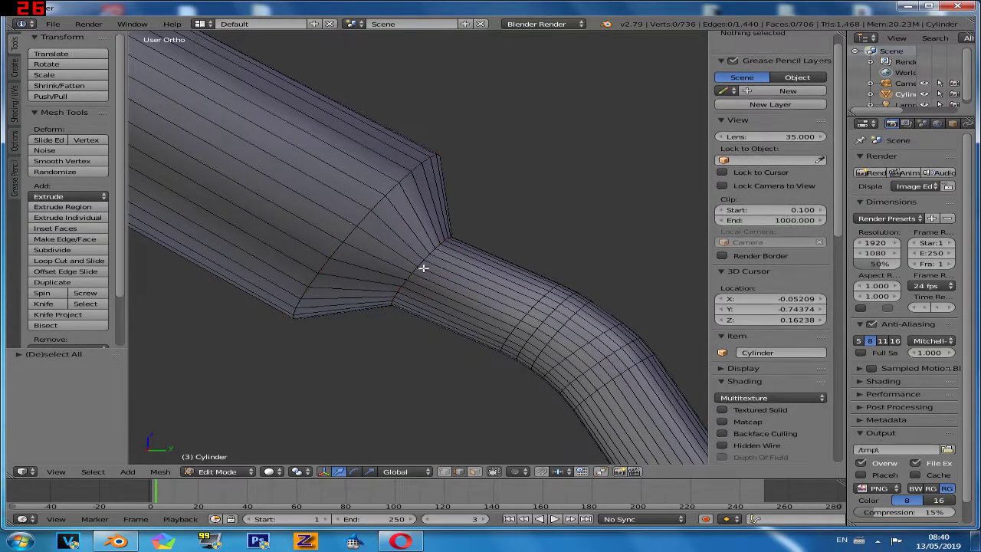
{"action": "key", "text": "w"}
{"action": "left_click", "coordinate": [420, 263]}
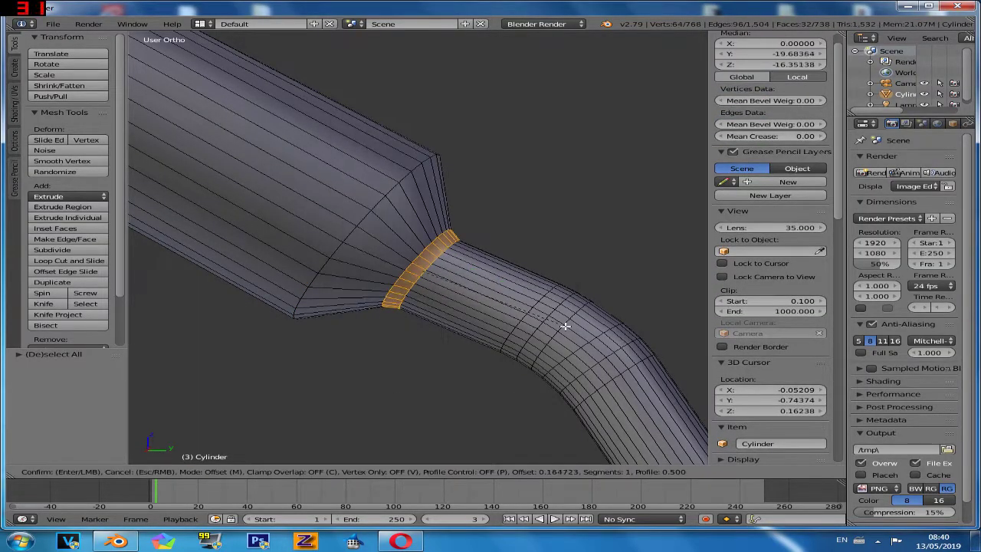
{"action": "left_click", "coordinate": [642, 369]}
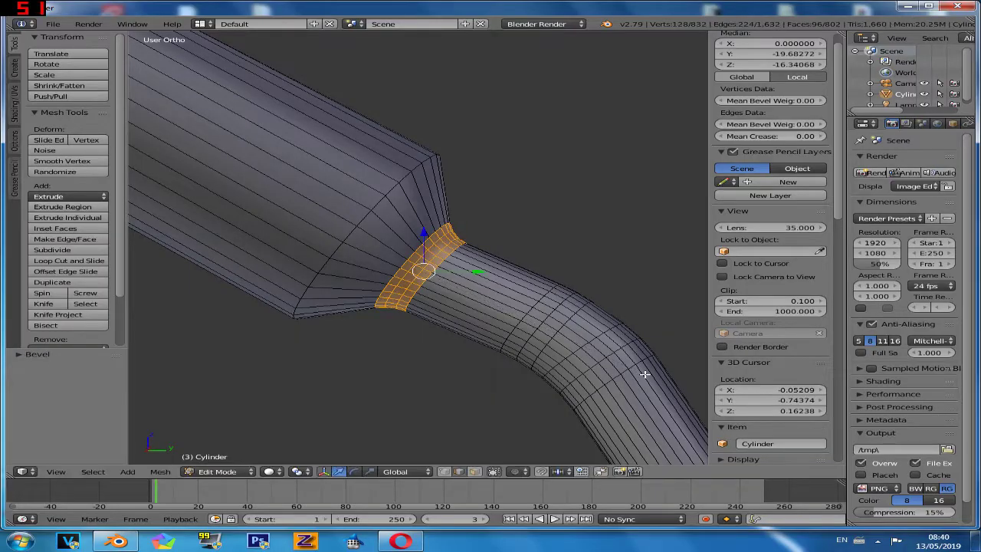
{"action": "key", "text": "a"}
Bevel the cone-base loop with three segments and return to Object Mode
{"action": "right_click", "coordinate": [353, 237], "text": "alt"}
{"action": "key", "text": "w"}
{"action": "left_click", "coordinate": [353, 235]}
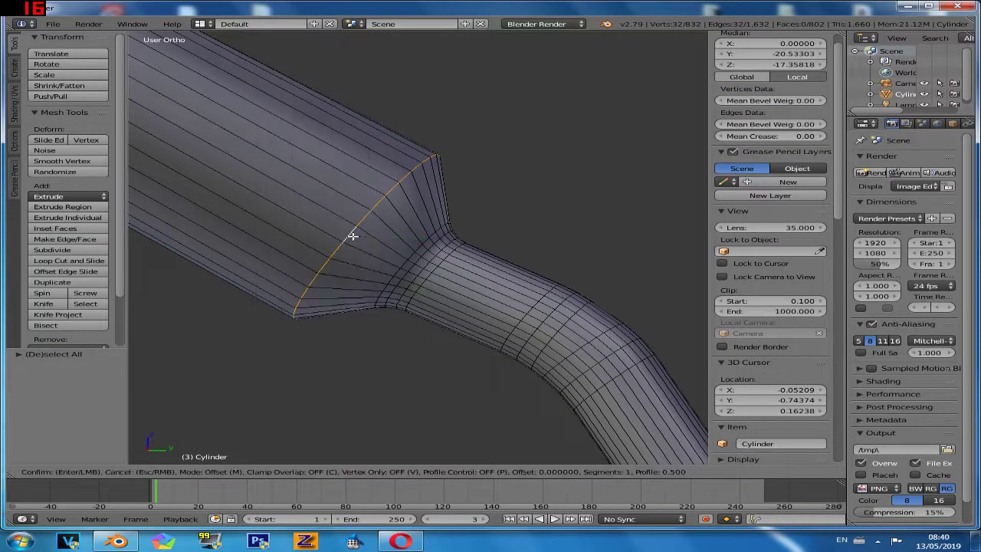
{"action": "left_click", "coordinate": [556, 352]}
{"action": "key", "text": "a"}
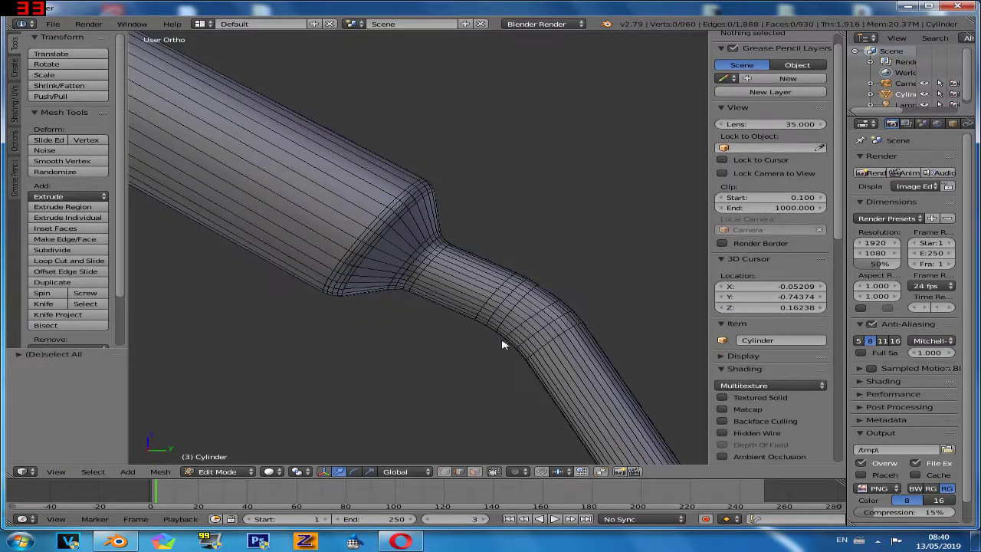
{"action": "key", "text": "Tab"}
Bevel the rim loop at the pipe's open end with four segments
{"action": "mouse_move", "coordinate": [303, 297]}
{"action": "middle_mouse_down"}
{"action": "mouse_move", "coordinate": [427, 320]}
{"action": "mouse_move", "coordinate": [272, 314]}
{"action": "mouse_move", "coordinate": [537, 398]}
{"action": "middle_mouse_up"}
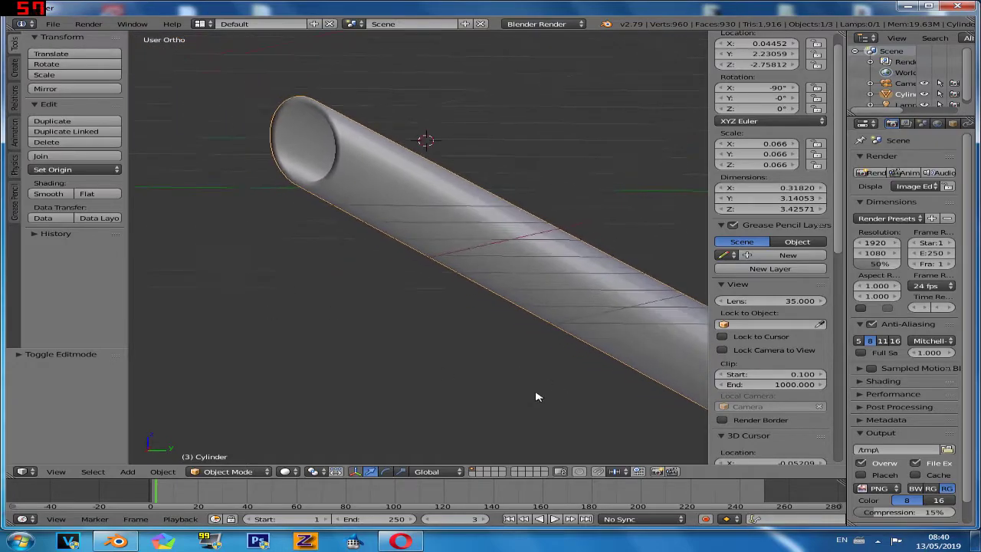
{"action": "scroll", "coordinate": [490, 298], "scroll_direction": "down", "scroll_amount": 2}
{"action": "key", "text": "Tab"}
{"action": "scroll", "coordinate": [473, 282], "scroll_direction": "up", "scroll_amount": 3}
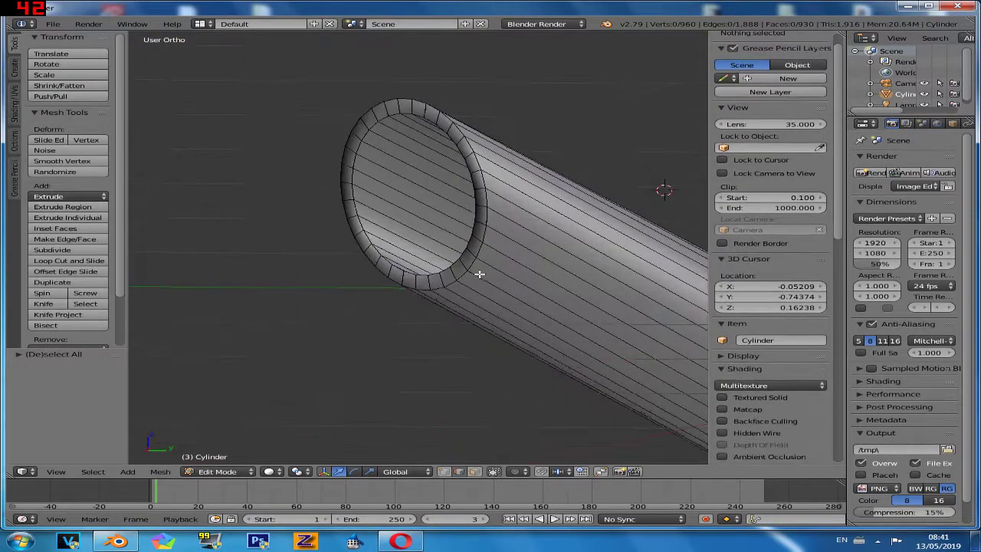
{"action": "scroll", "coordinate": [483, 293], "scroll_direction": "up", "scroll_amount": 3}
{"action": "right_click", "coordinate": [474, 311], "text": "alt"}
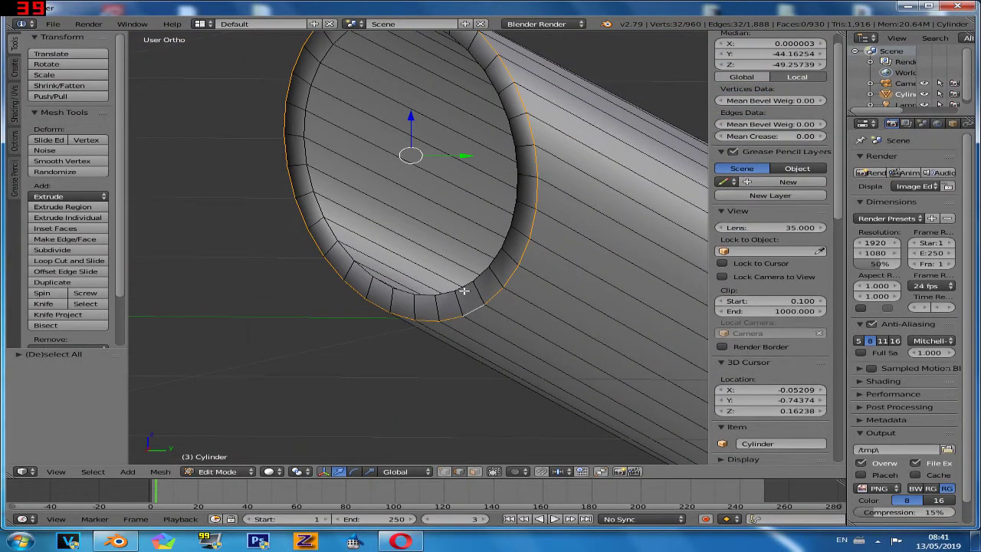
{"action": "key", "text": "a"}
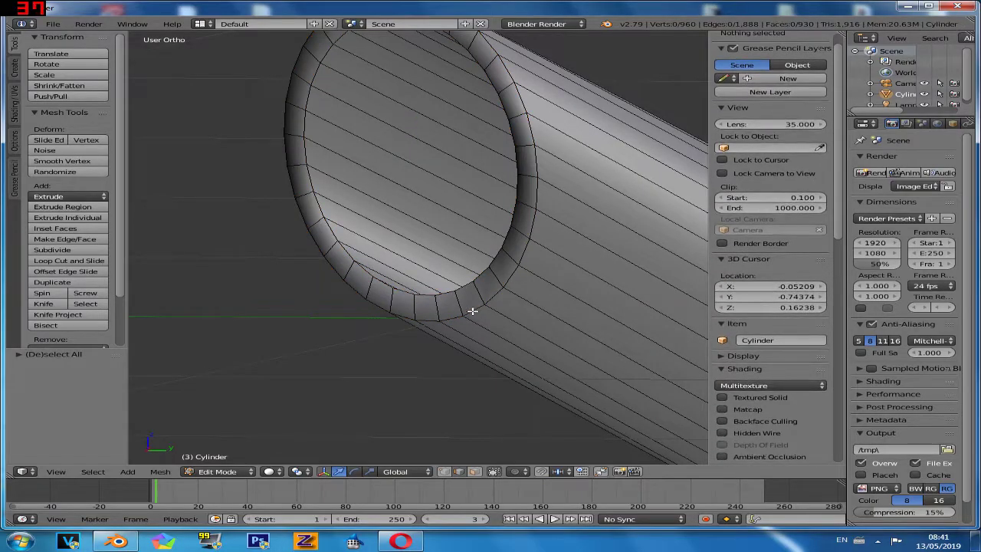
{"action": "right_click", "coordinate": [473, 310], "text": "alt"}
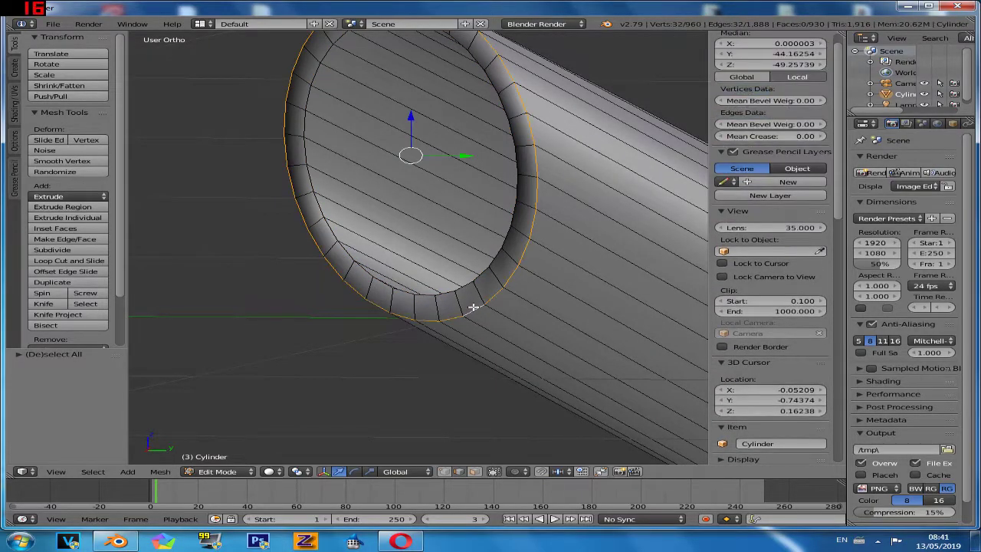
{"action": "mouse_move", "coordinate": [463, 288]}
{"action": "middle_mouse_down"}
{"action": "mouse_move", "coordinate": [563, 307]}
{"action": "mouse_move", "coordinate": [460, 313]}
{"action": "mouse_move", "coordinate": [396, 294]}
{"action": "middle_mouse_up"}
{"action": "scroll", "coordinate": [420, 340], "scroll_direction": "up", "scroll_amount": 2}
{"action": "scroll", "coordinate": [419, 348], "scroll_direction": "up", "scroll_amount": 2}
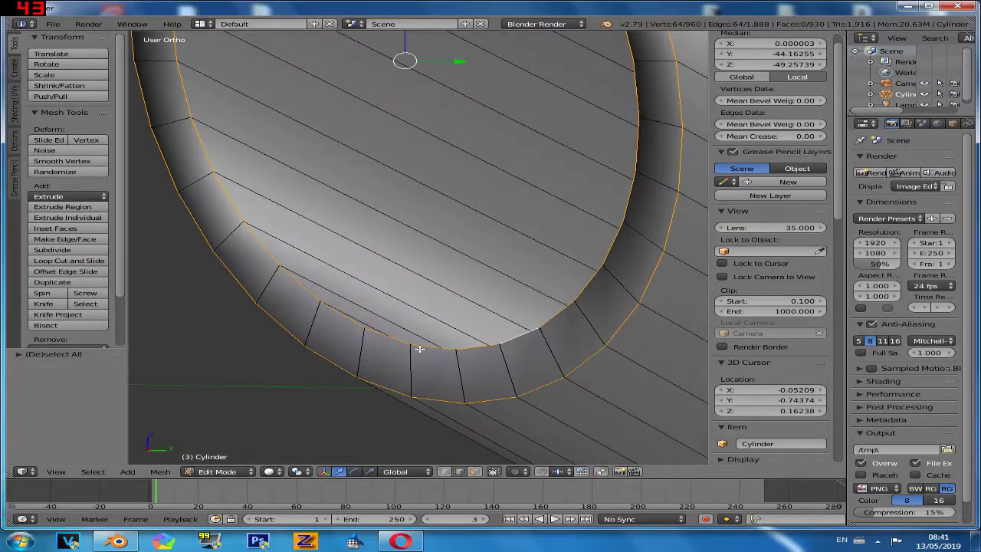
{"action": "key", "text": "w"}
{"action": "left_click", "coordinate": [436, 334]}
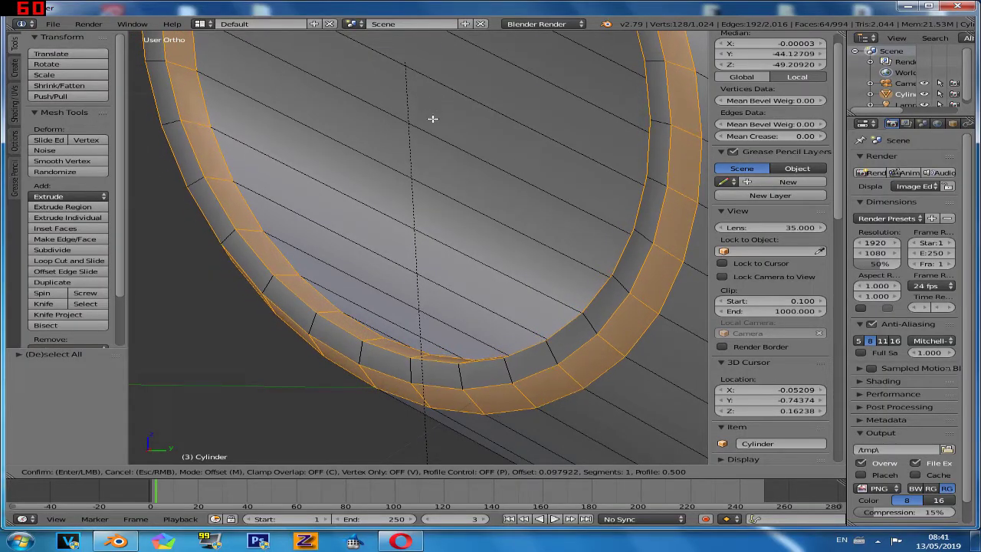
{"action": "scroll", "coordinate": [433, 119], "scroll_direction": "up", "scroll_amount": 1}
{"action": "scroll", "coordinate": [433, 119], "scroll_direction": "up", "scroll_amount": 2}
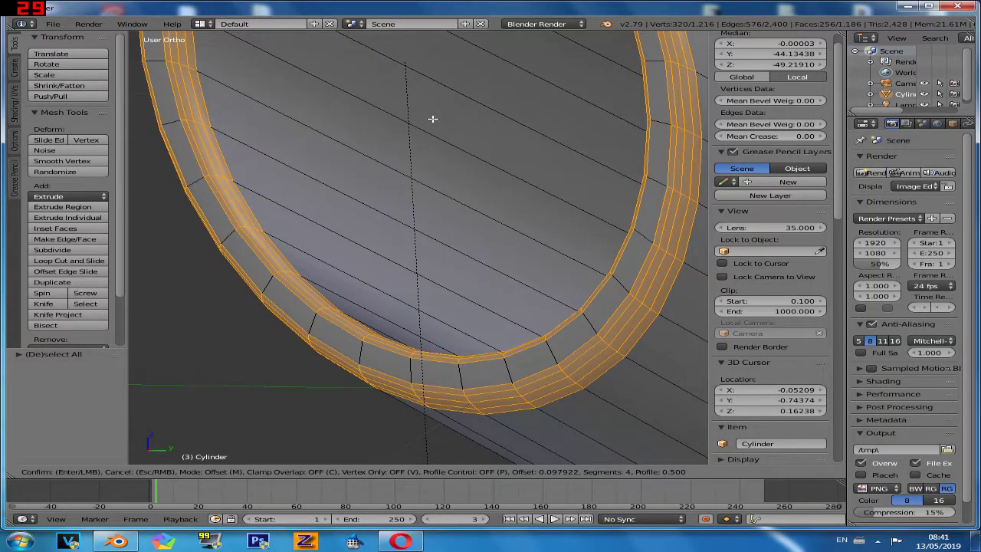
{"action": "left_click", "coordinate": [433, 119]}
{"action": "key", "text": "Tab"}
Circle-select the vertices at the tube's end and scale them up
{"action": "scroll", "coordinate": [433, 119], "scroll_direction": "down", "scroll_amount": 3}
{"action": "scroll", "coordinate": [437, 124], "scroll_direction": "down", "scroll_amount": 2}
{"action": "scroll", "coordinate": [560, 151], "scroll_direction": "up", "scroll_amount": 2}
{"action": "scroll", "coordinate": [588, 153], "scroll_direction": "down", "scroll_amount": 1}
{"action": "scroll", "coordinate": [561, 149], "scroll_direction": "down", "scroll_amount": 2}
{"action": "scroll", "coordinate": [521, 184], "scroll_direction": "down", "scroll_amount": 3}
{"action": "middle_click_drag", "start_coordinate": [521, 184], "coordinate": [460, 210]}
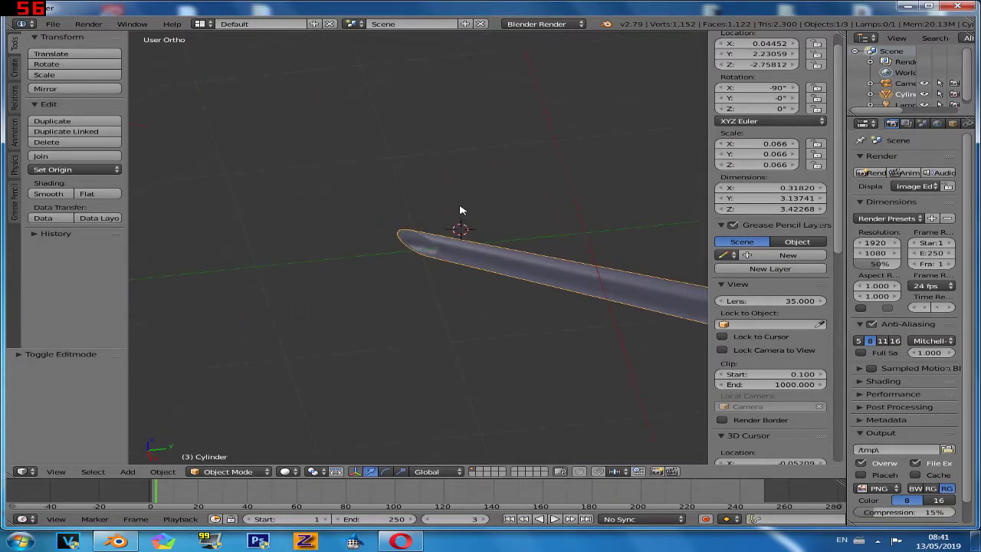
{"action": "key", "text": "Tab"}
{"action": "key", "text": "a"}
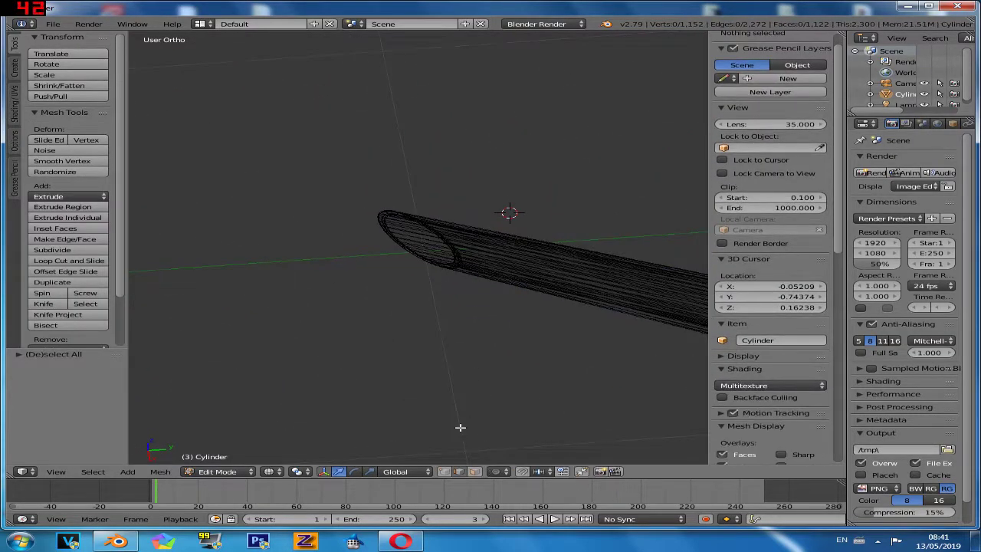
{"action": "key", "text": "c"}
{"action": "left_click", "coordinate": [424, 258]}
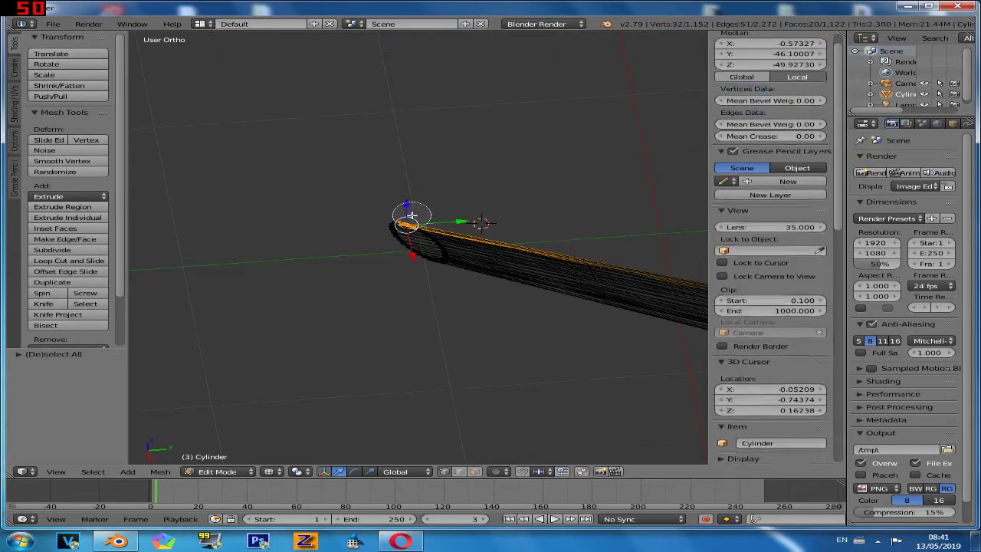
{"action": "right_click", "coordinate": [424, 259]}
{"action": "middle_click_drag", "start_coordinate": [424, 258], "coordinate": [528, 206]}
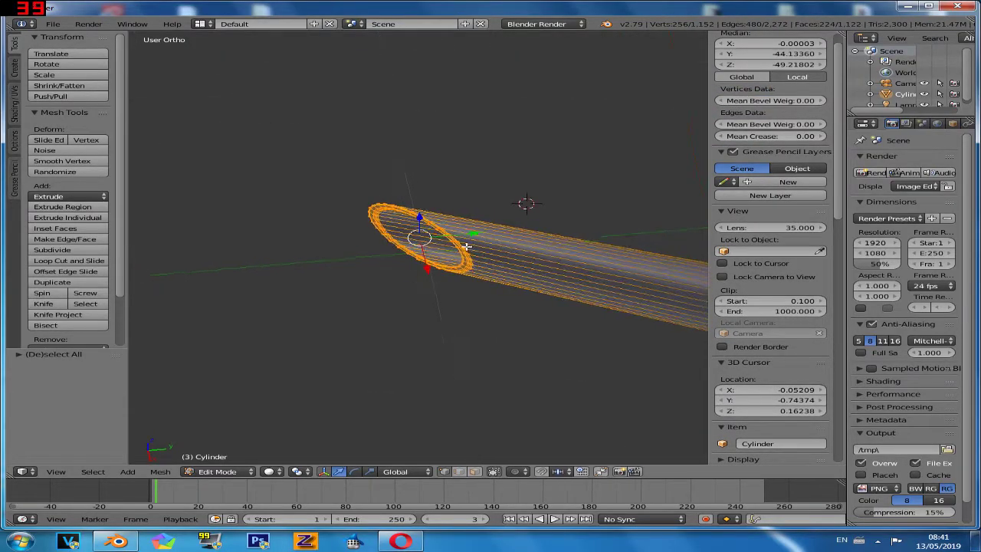
{"action": "scroll", "coordinate": [536, 207], "scroll_direction": "up", "scroll_amount": 3}
{"action": "key", "text": "s"}
{"action": "left_click", "coordinate": [580, 204]}
Enlarge the end ring slightly more, then view the pipe side-on in Object Mode
{"action": "scroll", "coordinate": [591, 226], "scroll_direction": "down", "scroll_amount": 2}
{"action": "mouse_move", "coordinate": [591, 225]}
{"action": "middle_mouse_down"}
{"action": "mouse_move", "coordinate": [376, 265]}
{"action": "mouse_move", "coordinate": [502, 268]}
{"action": "middle_mouse_up"}
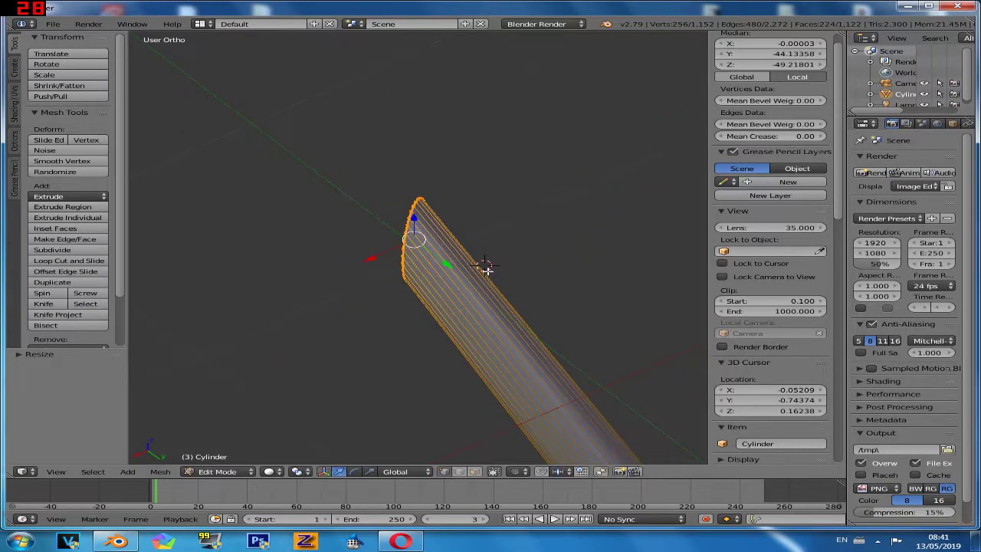
{"action": "mouse_move", "coordinate": [535, 261]}
{"action": "middle_mouse_down"}
{"action": "mouse_move", "coordinate": [554, 240]}
{"action": "mouse_move", "coordinate": [554, 208]}
{"action": "mouse_move", "coordinate": [561, 223]}
{"action": "mouse_move", "coordinate": [705, 228]}
{"action": "mouse_move", "coordinate": [682, 230]}
{"action": "middle_mouse_up"}
{"action": "key", "text": "s"}
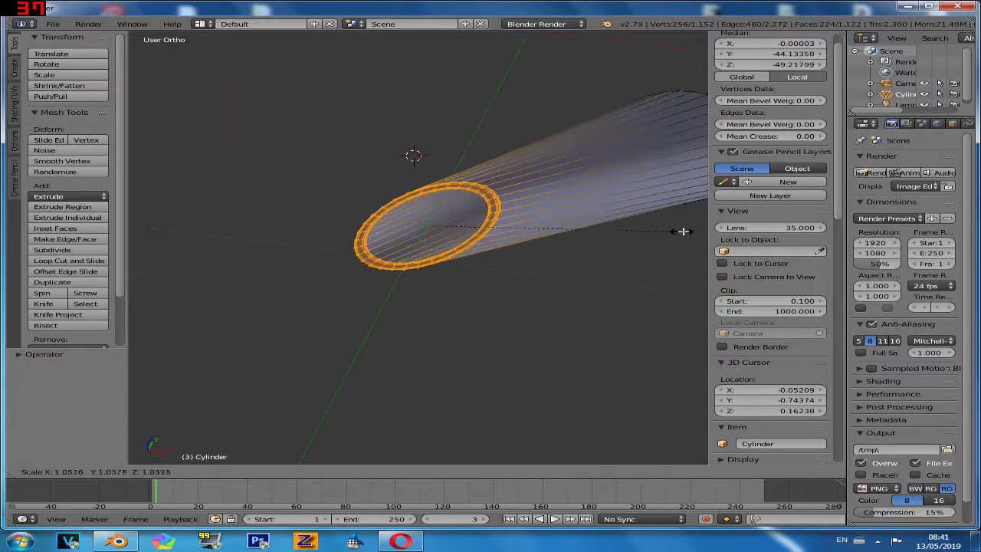
{"action": "left_click", "coordinate": [180, 232]}
{"action": "key", "text": "Tab"}
{"action": "mouse_move", "coordinate": [180, 232]}
{"action": "middle_mouse_down"}
{"action": "mouse_move", "coordinate": [274, 236]}
{"action": "mouse_move", "coordinate": [152, 214]}
{"action": "mouse_move", "coordinate": [256, 234]}
{"action": "middle_mouse_up"}
{"action": "mouse_move", "coordinate": [331, 240]}
{"action": "middle_mouse_down"}
{"action": "mouse_move", "coordinate": [565, 268]}
{"action": "mouse_move", "coordinate": [513, 246]}
{"action": "middle_mouse_up"}
{"action": "key", "text": "KP_3"}
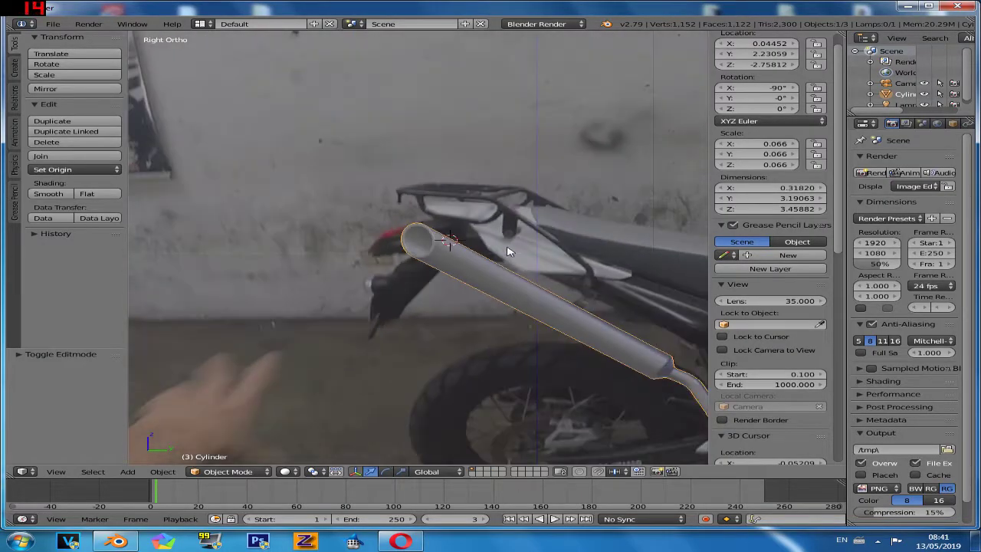
{"action": "middle_click_drag", "start_coordinate": [569, 309], "coordinate": [521, 285], "text": "shift"}
{"action": "scroll", "coordinate": [463, 271], "scroll_direction": "up", "scroll_amount": 2}
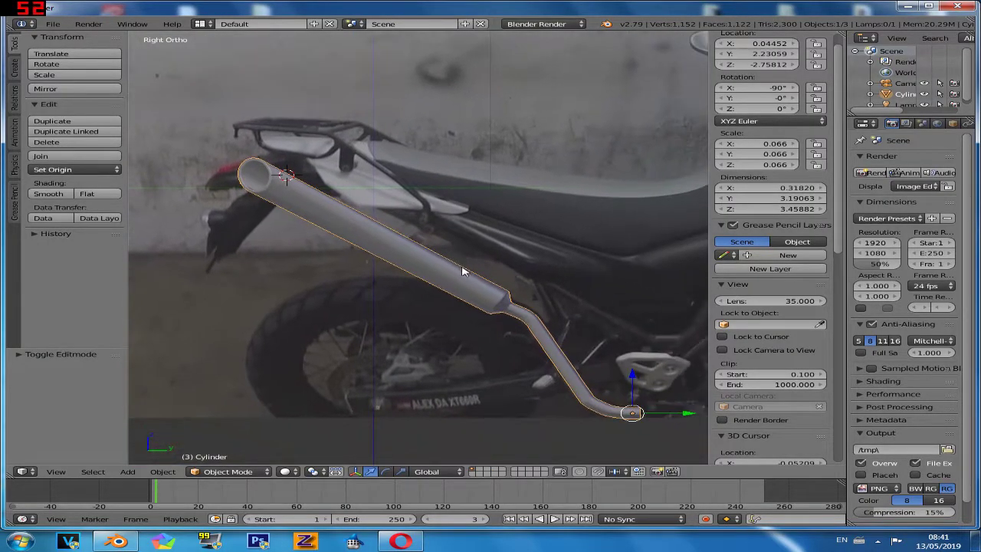
{"action": "middle_click_drag", "start_coordinate": [462, 272], "coordinate": [522, 307], "text": "shift"}
{"action": "scroll", "coordinate": [522, 308], "scroll_direction": "up", "scroll_amount": 2}
{"action": "key", "text": "Tab"}
{"action": "key", "text": "z"}
{"action": "key", "text": "a"}
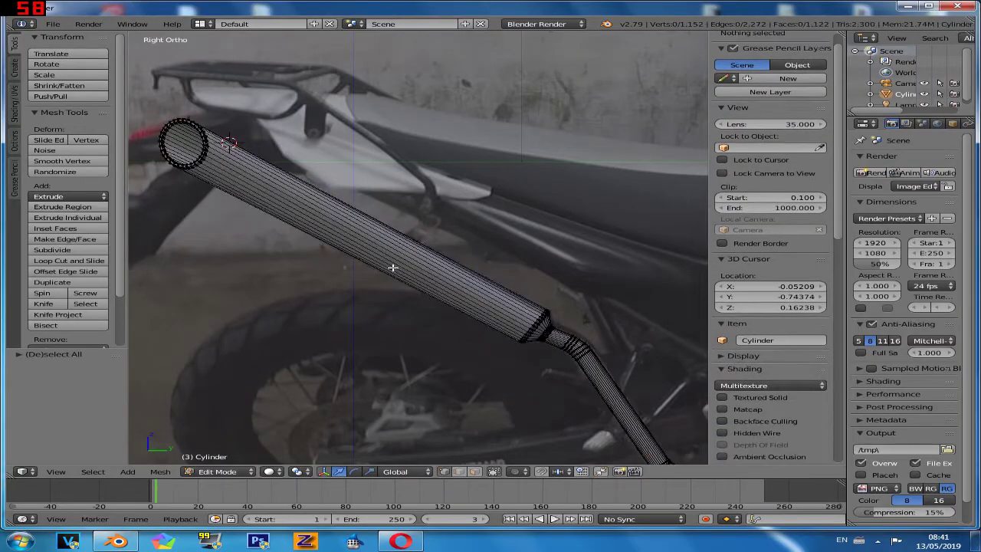
{"action": "key", "text": "Tab"}
{"action": "key", "text": "z"}
{"action": "mouse_move", "coordinate": [340, 263]}
{"action": "middle_mouse_down"}
{"action": "mouse_move", "coordinate": [432, 278]}
{"action": "mouse_move", "coordinate": [486, 307]}
{"action": "mouse_move", "coordinate": [450, 307]}
{"action": "middle_mouse_up"}
{"action": "key", "text": "z"}
{"action": "scroll", "coordinate": [431, 279], "scroll_direction": "up", "scroll_amount": 3}
{"action": "scroll", "coordinate": [460, 284], "scroll_direction": "down", "scroll_amount": 2}
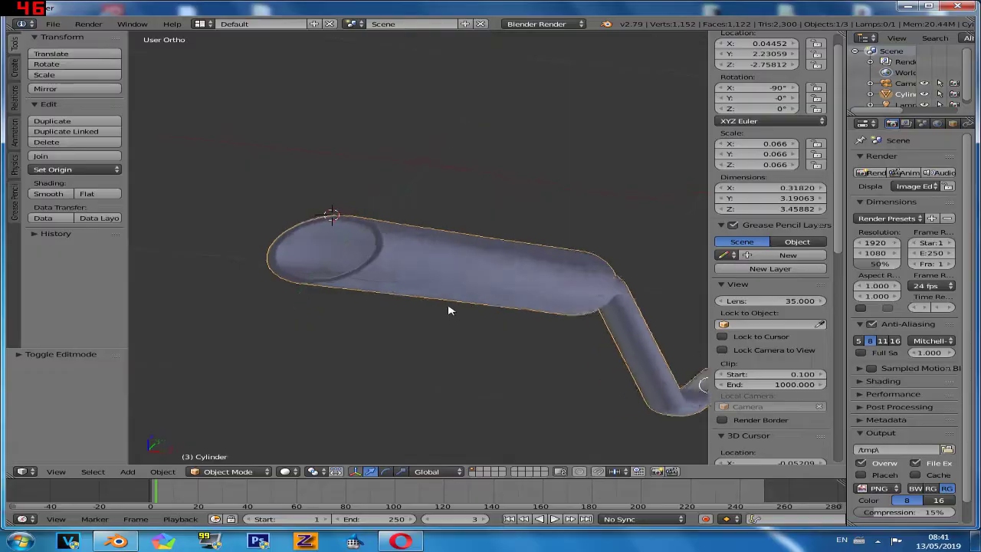
{"action": "scroll", "coordinate": [450, 307], "scroll_direction": "up", "scroll_amount": 3}
{"action": "key", "text": "Tab"}
{"action": "key", "text": "Tab"}
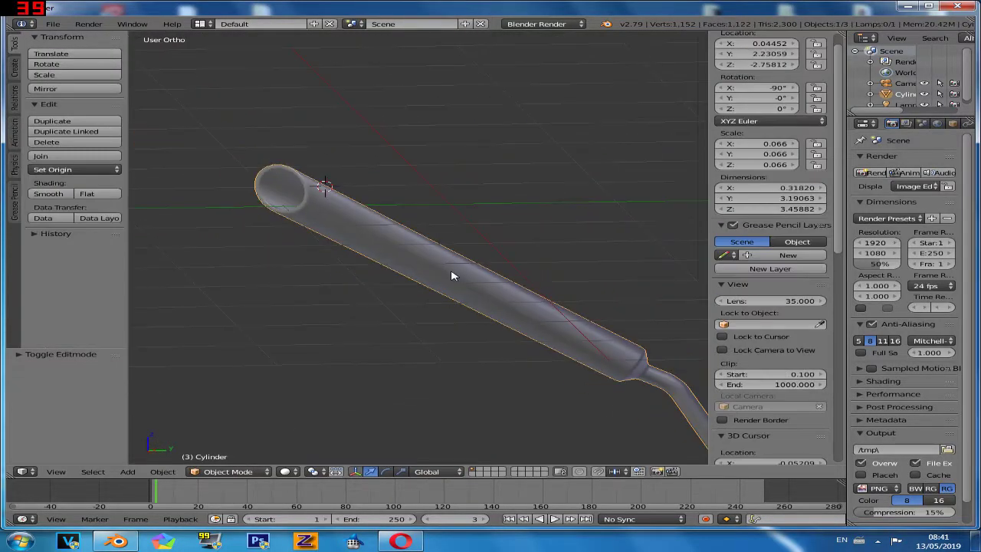
{"action": "key", "text": "KP_3"}
{"action": "scroll", "coordinate": [451, 277], "scroll_direction": "down", "scroll_amount": 2}
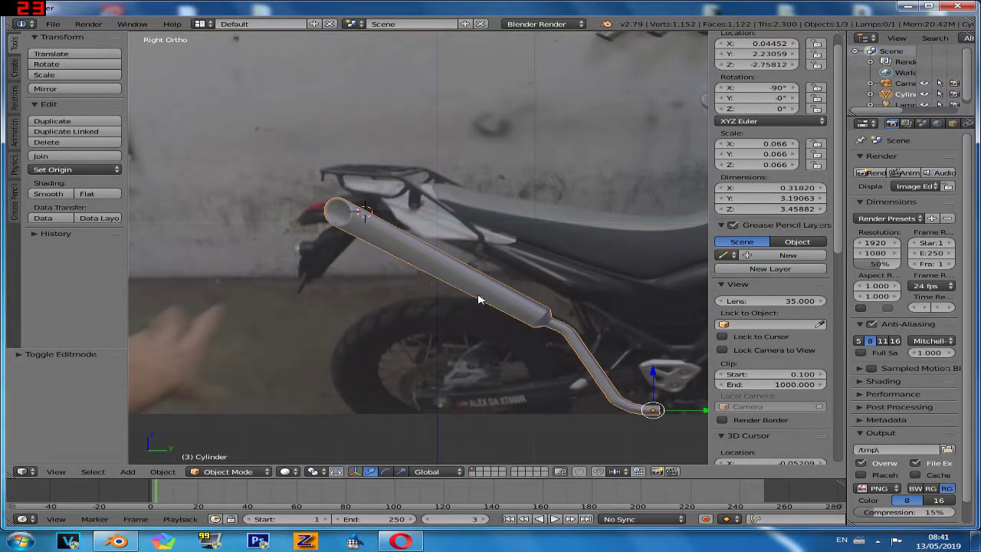
Duplicate the exhaust pipe, leaving the copy Cylinder.001 exactly over the original
{"action": "key", "text": "Tab"}
{"action": "key", "text": "Tab"}
{"action": "key", "text": "a"}
{"action": "key", "text": "g"}
{"action": "right_click", "coordinate": [390, 188]}
{"action": "key", "text": "shift+d"}
{"action": "right_click", "coordinate": [448, 246]}
{"action": "key", "text": "g"}
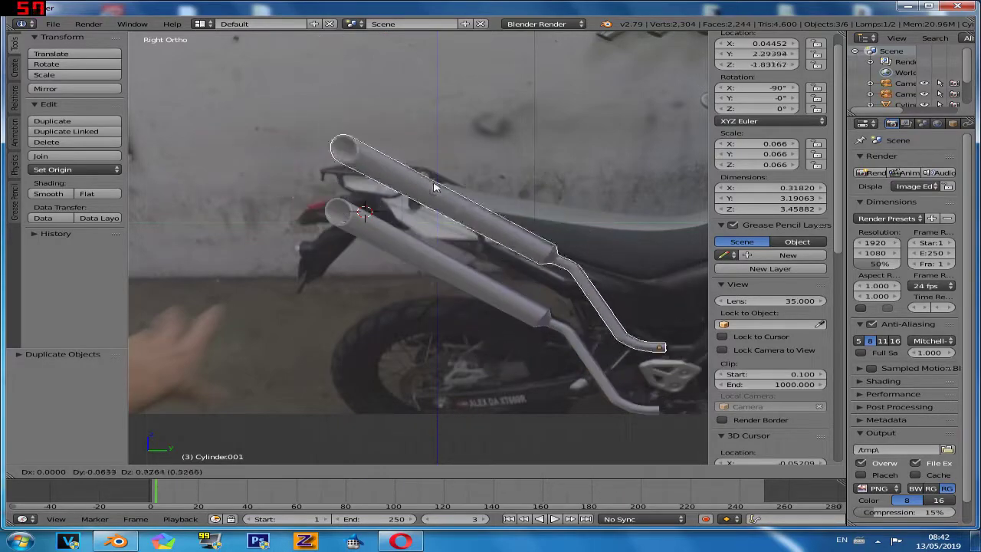
{"action": "right_click", "coordinate": [468, 132]}
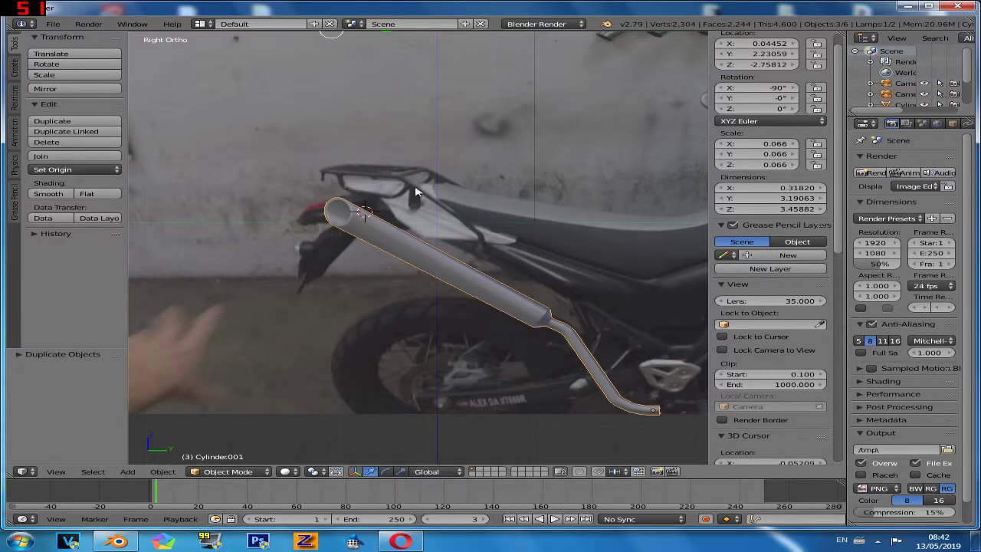
{"action": "key", "text": "g"}
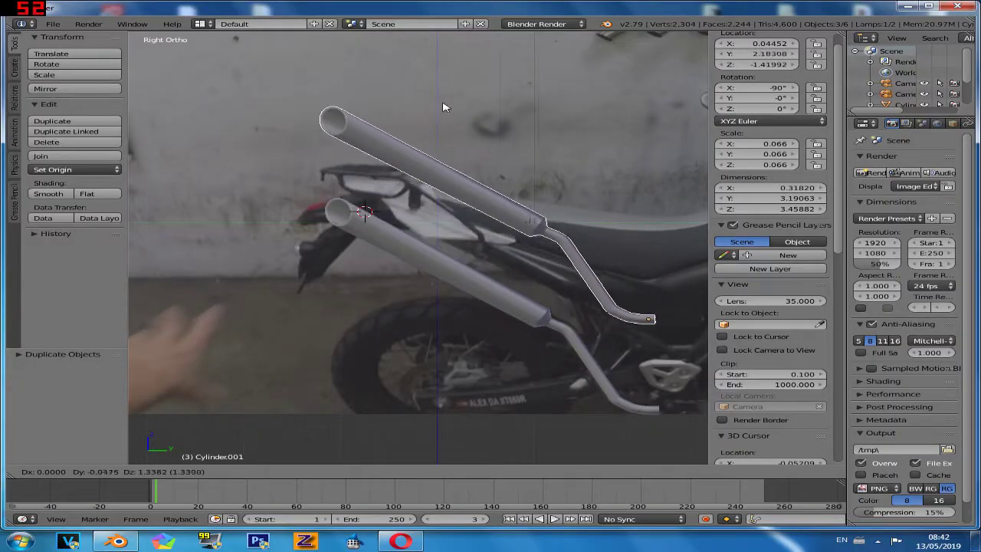
{"action": "right_click", "coordinate": [443, 107]}
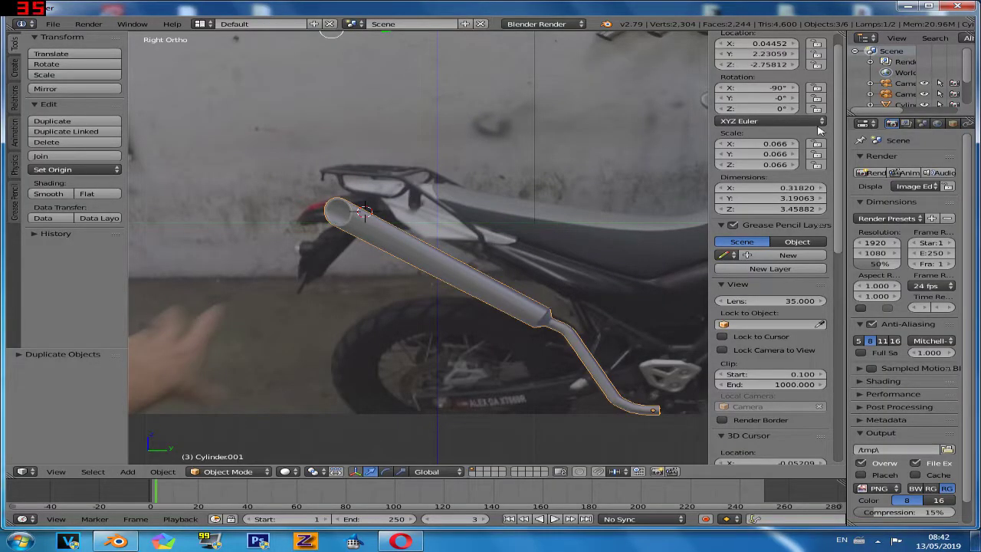
Hide Cylinder.001 in the Outliner and select the original Cylinder
{"action": "scroll", "coordinate": [940, 107], "scroll_direction": "down", "scroll_amount": 2}
{"action": "left_click", "coordinate": [926, 79]}
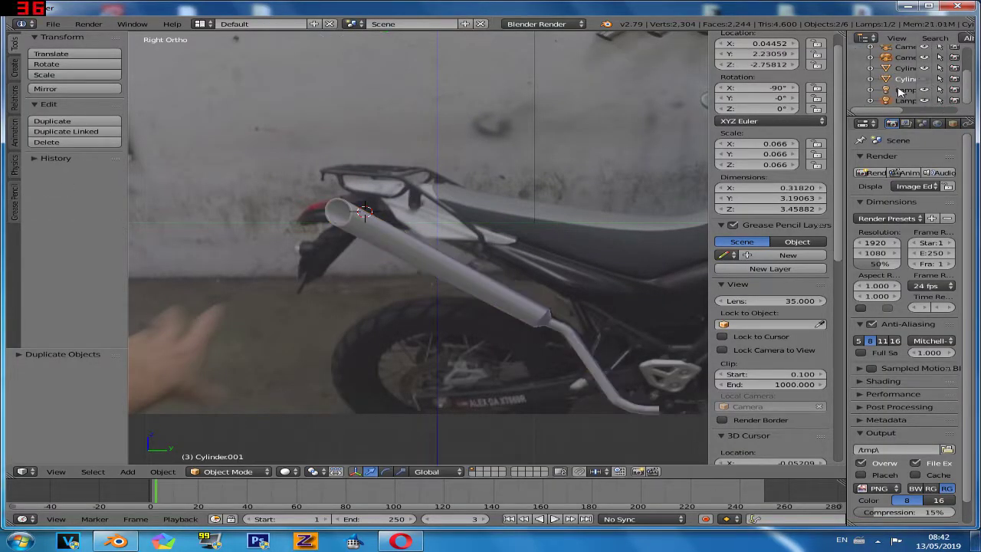
{"action": "left_click", "coordinate": [904, 69]}
Orbit to a 3D view and show the pipe mesh as a wireframe in Edit Mode
{"action": "key", "text": "Tab"}
{"action": "scroll", "coordinate": [430, 253], "scroll_direction": "up", "scroll_amount": 4}
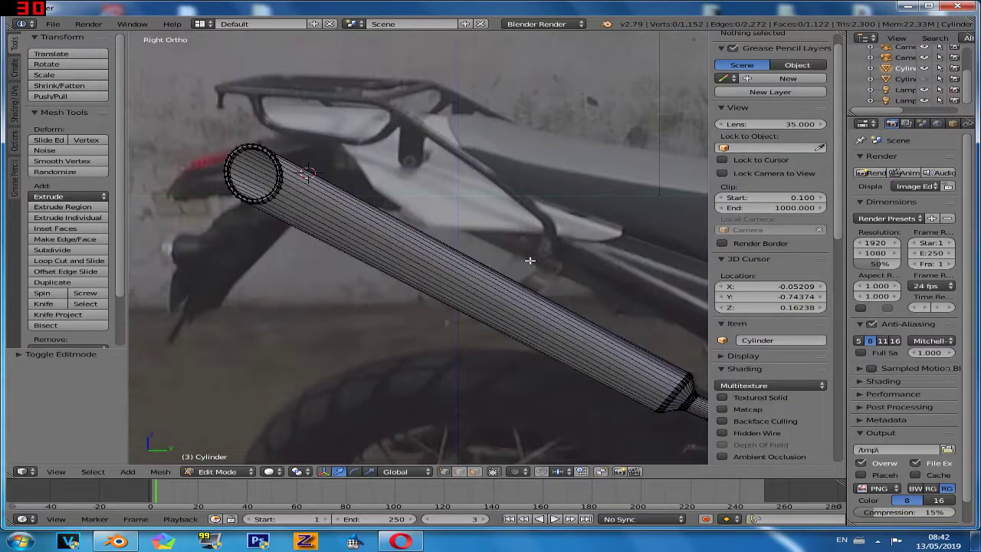
{"action": "key", "text": "a"}
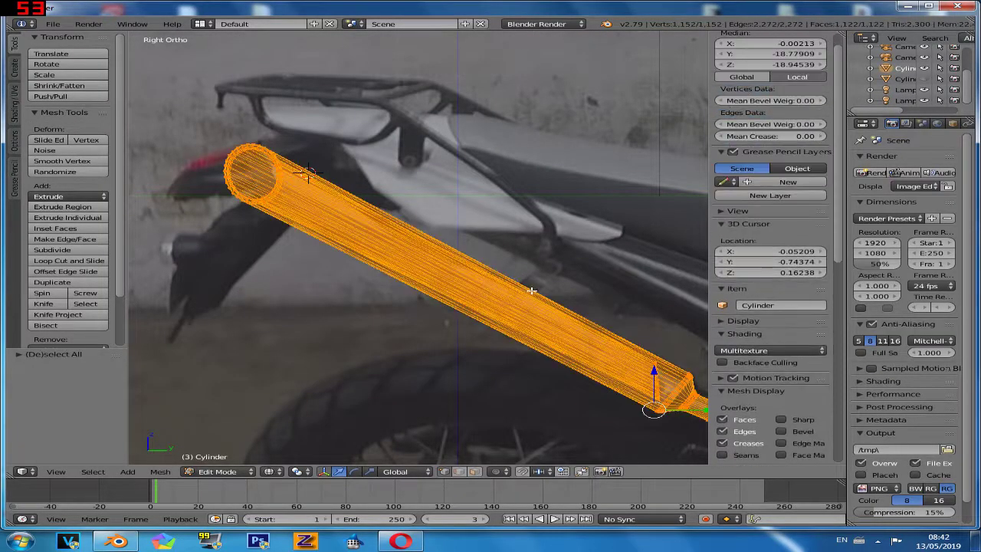
{"action": "key", "text": "a"}
{"action": "scroll", "coordinate": [535, 299], "scroll_direction": "up", "scroll_amount": 3}
{"action": "scroll", "coordinate": [583, 345], "scroll_direction": "up", "scroll_amount": 2}
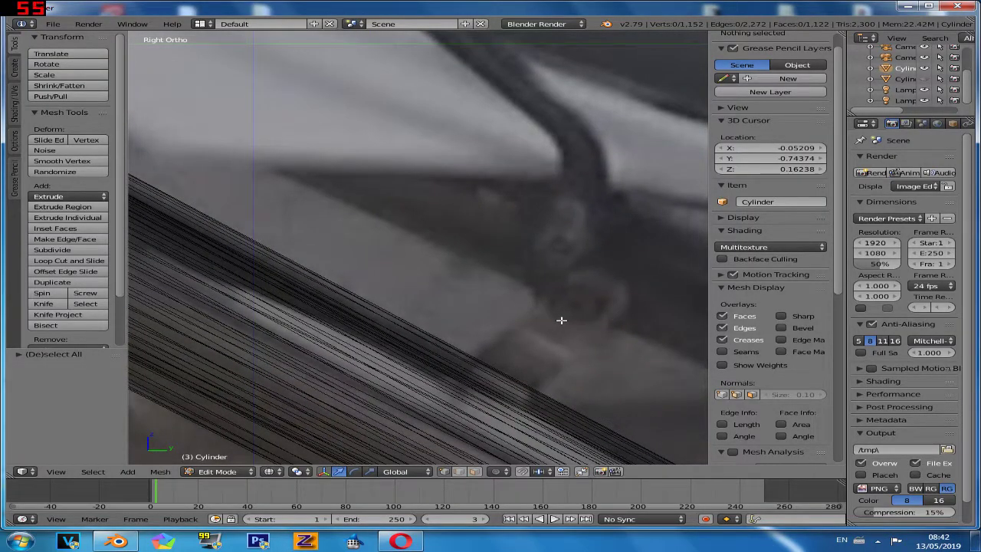
{"action": "scroll", "coordinate": [590, 268], "scroll_direction": "down", "scroll_amount": 2}
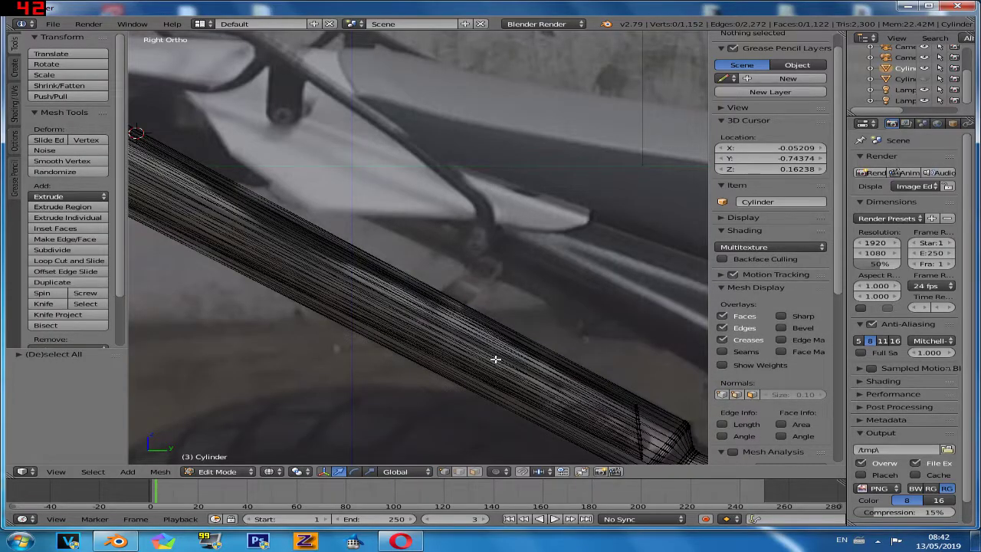
{"action": "key", "text": "ctrl+r"}
{"action": "key", "text": "Escape"}
{"action": "key", "text": "Tab"}
{"action": "mouse_move", "coordinate": [442, 361]}
{"action": "middle_mouse_down"}
{"action": "mouse_move", "coordinate": [561, 373]}
{"action": "mouse_move", "coordinate": [526, 350]}
{"action": "middle_mouse_up"}
{"action": "key", "text": "Tab"}
{"action": "key", "text": "a"}
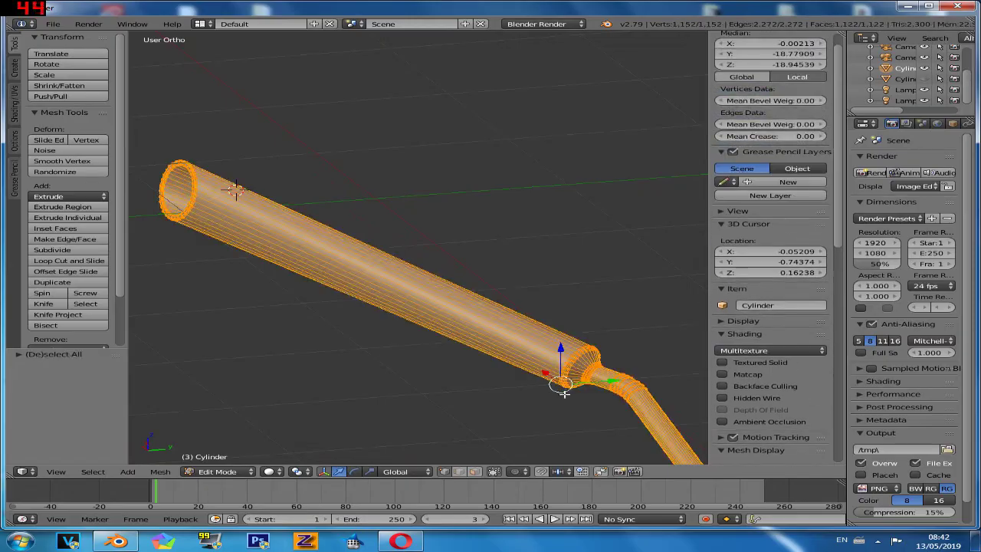
{"action": "key", "text": "z"}
{"action": "scroll", "coordinate": [493, 361], "scroll_direction": "up", "scroll_amount": 5}
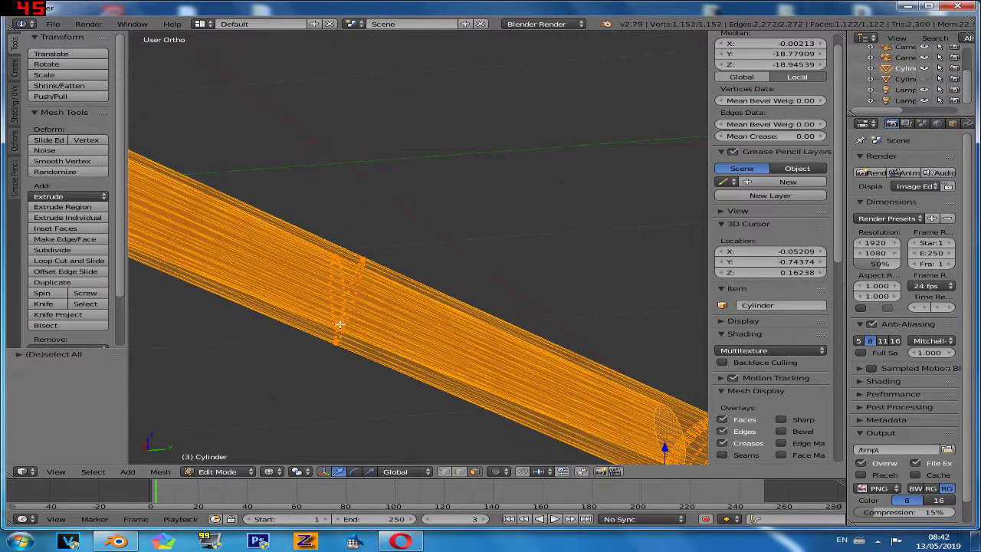
{"action": "key", "text": "a"}
Select the band of 32 faces around the straight section and delete them as Faces
{"action": "key", "text": "c"}
{"action": "left_click", "coordinate": [294, 257]}
{"action": "key", "text": "Escape"}
{"action": "key", "text": "a"}
{"action": "right_click", "coordinate": [332, 272], "text": "ctrl+alt"}
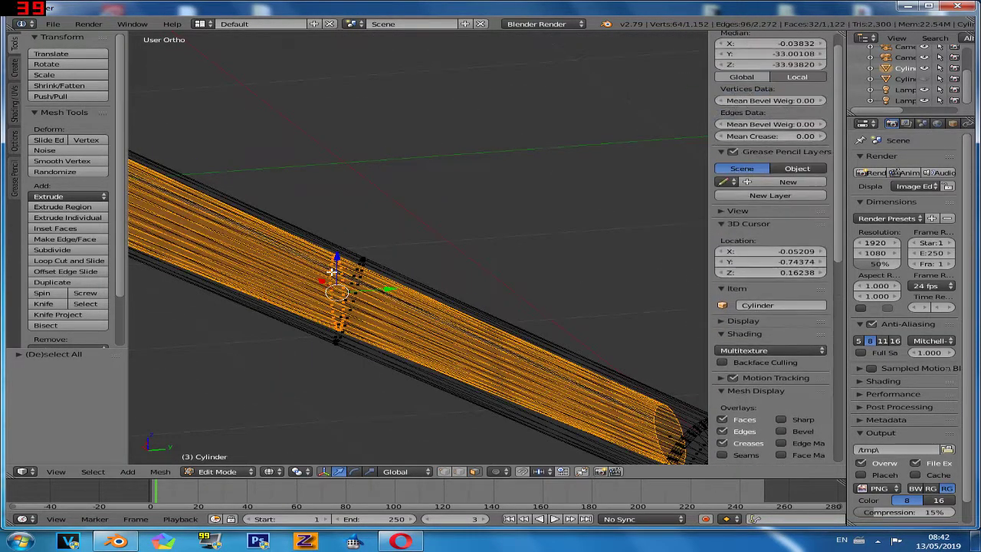
{"action": "key", "text": "x"}
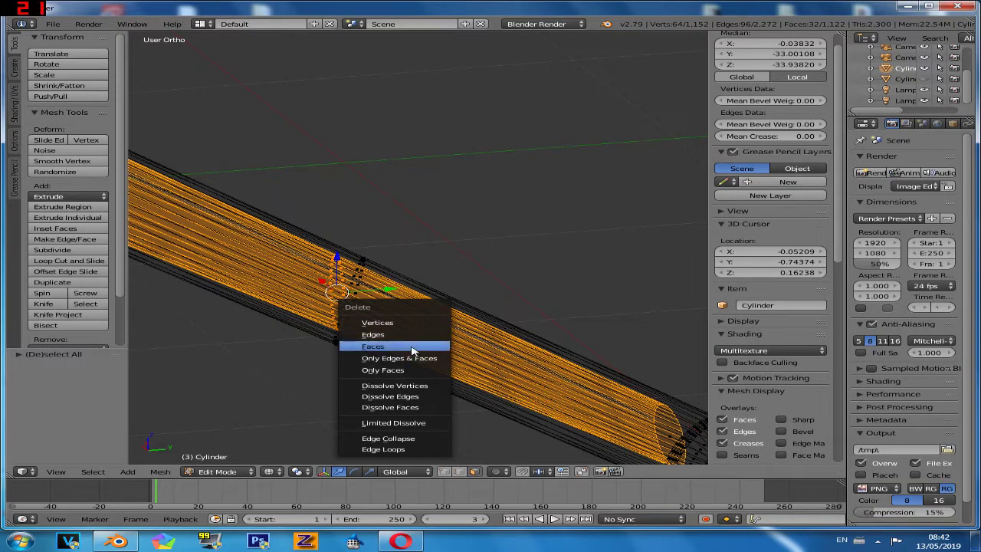
{"action": "left_click", "coordinate": [413, 347]}
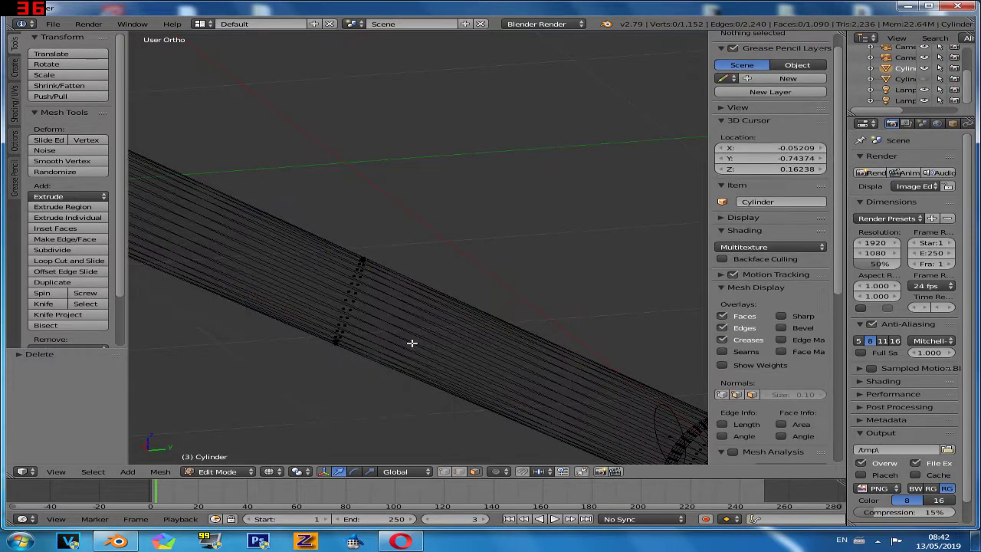
{"action": "scroll", "coordinate": [429, 353], "scroll_direction": "down", "scroll_amount": 3}
{"action": "left_click", "coordinate": [460, 472]}
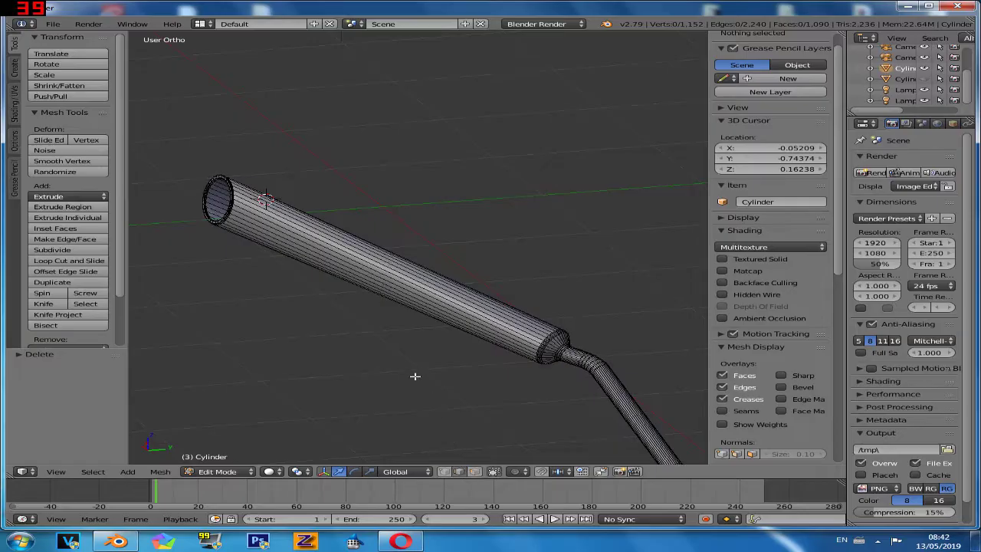
{"action": "key", "text": "KP_3"}
Add the first two loop cuts on the straight section and slide them into place
{"action": "key", "text": "z"}
{"action": "scroll", "coordinate": [418, 374], "scroll_direction": "up", "scroll_amount": 5}
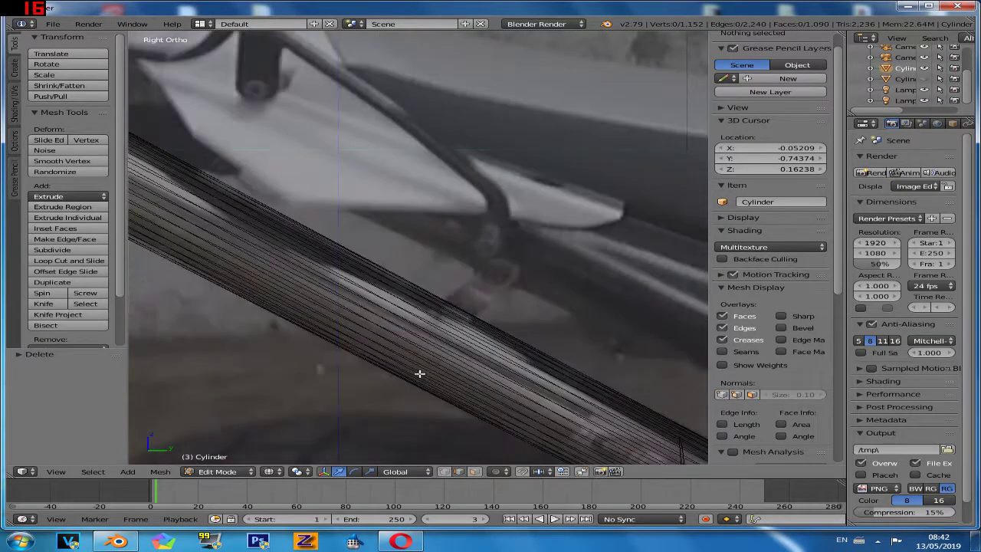
{"action": "key", "text": "ctrl+r"}
{"action": "left_click", "coordinate": [458, 373]}
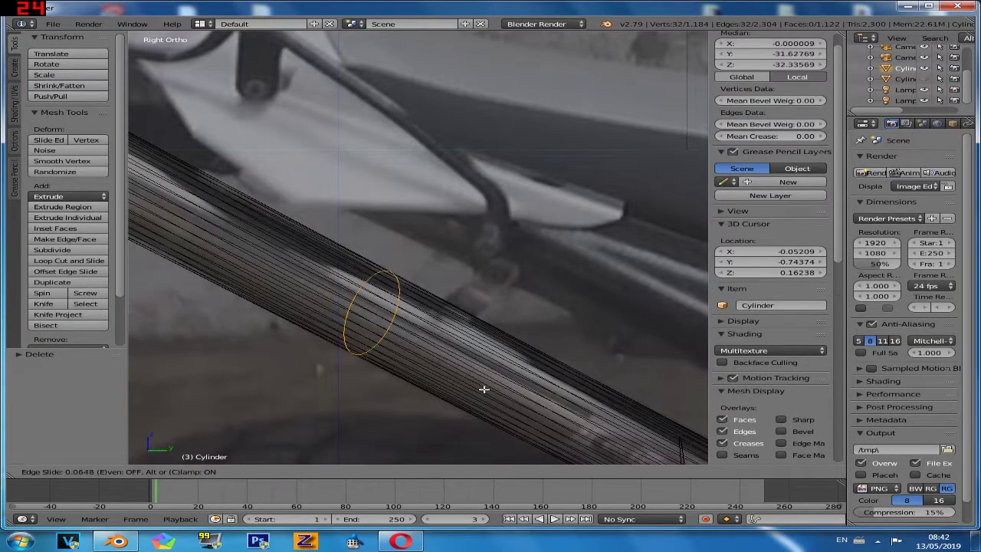
{"action": "left_click", "coordinate": [455, 392]}
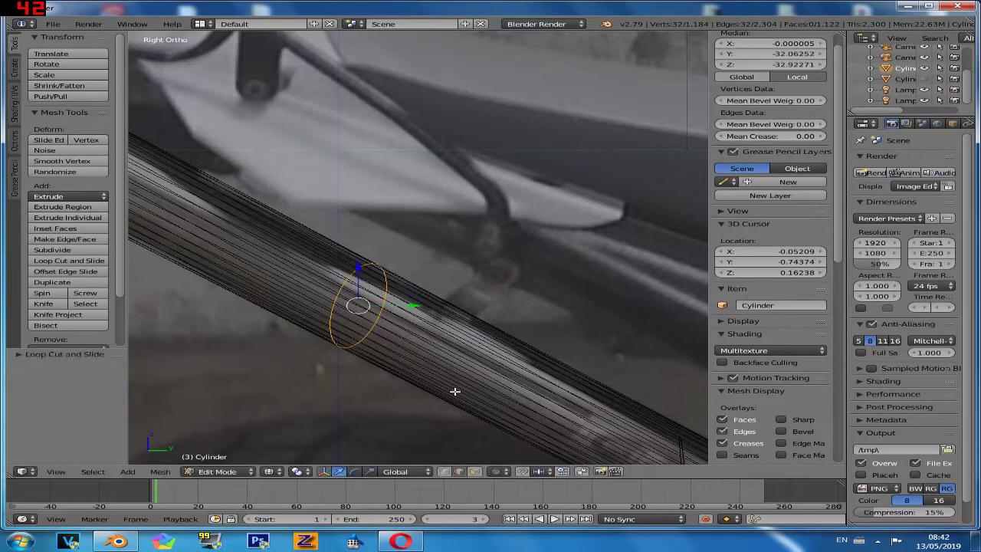
{"action": "key", "text": "ctrl+r"}
{"action": "left_click", "coordinate": [464, 395]}
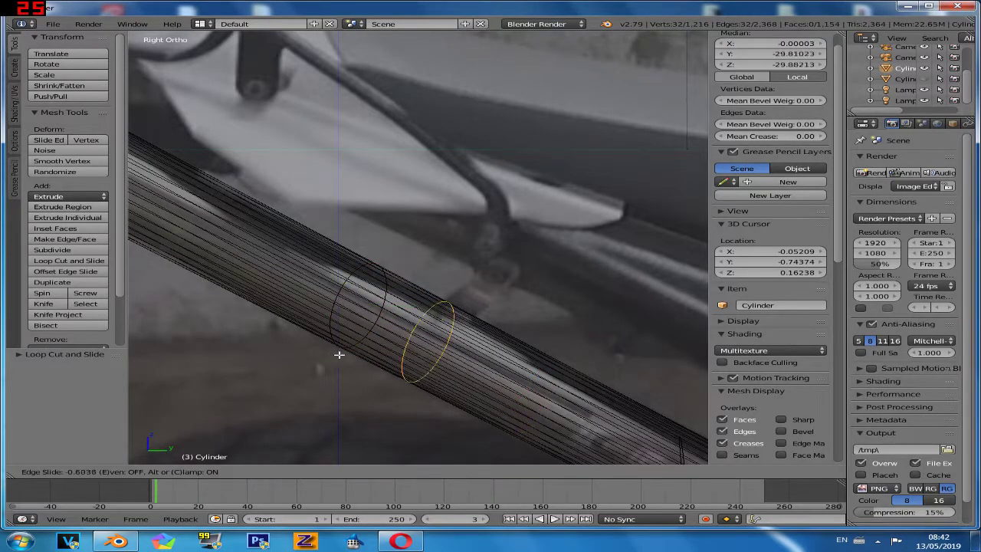
{"action": "left_click", "coordinate": [289, 335]}
Add the third and fourth loop cuts, then return to Object Mode
{"action": "key", "text": "a"}
{"action": "key", "text": "ctrl+r"}
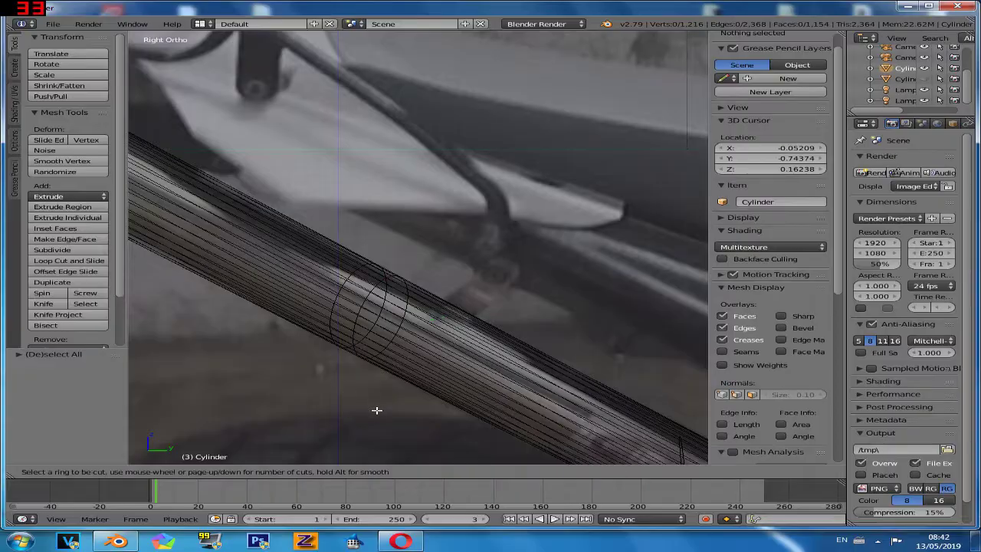
{"action": "left_click", "coordinate": [426, 385]}
{"action": "left_click", "coordinate": [352, 360]}
{"action": "key", "text": "ctrl+r"}
{"action": "left_click", "coordinate": [429, 379]}
{"action": "left_click", "coordinate": [448, 383]}
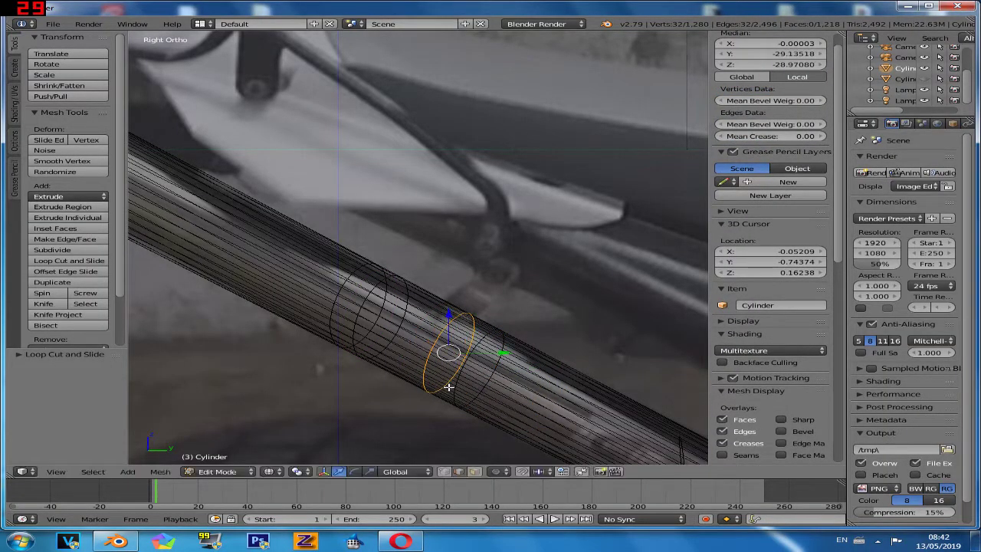
{"action": "middle_click_drag", "start_coordinate": [463, 412], "coordinate": [401, 423]}
{"action": "key", "text": "Tab"}
In face select mode, circle-select two rings of faces on the pipe
{"action": "key", "text": "a"}
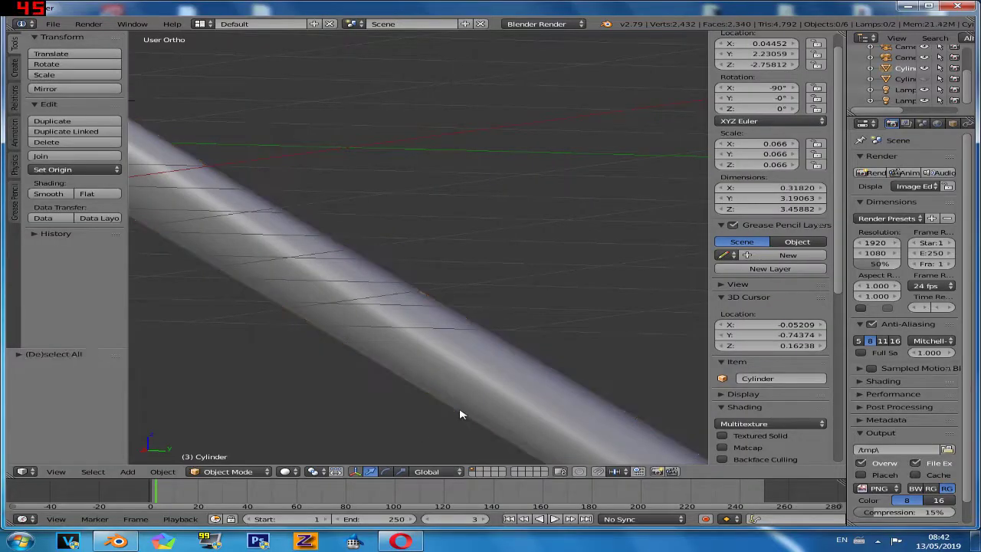
{"action": "key", "text": "Tab"}
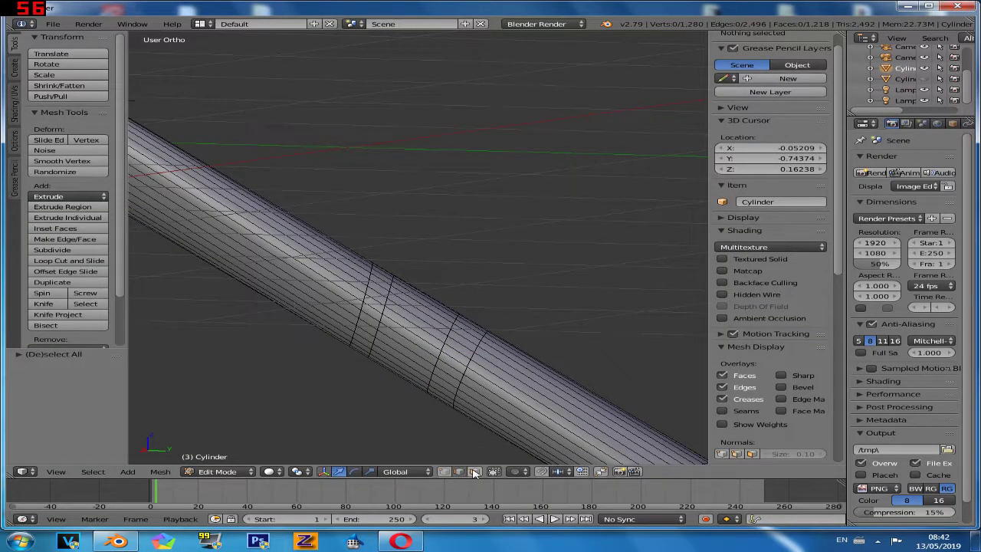
{"action": "left_click", "coordinate": [475, 473]}
{"action": "key", "text": "z"}
{"action": "key", "text": "c"}
{"action": "left_click_drag", "start_coordinate": [438, 394], "coordinate": [503, 302]}
{"action": "left_click_drag", "start_coordinate": [385, 244], "coordinate": [306, 394]}
{"action": "right_click", "coordinate": [311, 389]}
{"action": "key", "text": "z"}
{"action": "scroll", "coordinate": [313, 386], "scroll_direction": "down", "scroll_amount": 3}
{"action": "scroll", "coordinate": [353, 375], "scroll_direction": "up", "scroll_amount": 2}
{"action": "scroll", "coordinate": [391, 371], "scroll_direction": "up", "scroll_amount": 2}
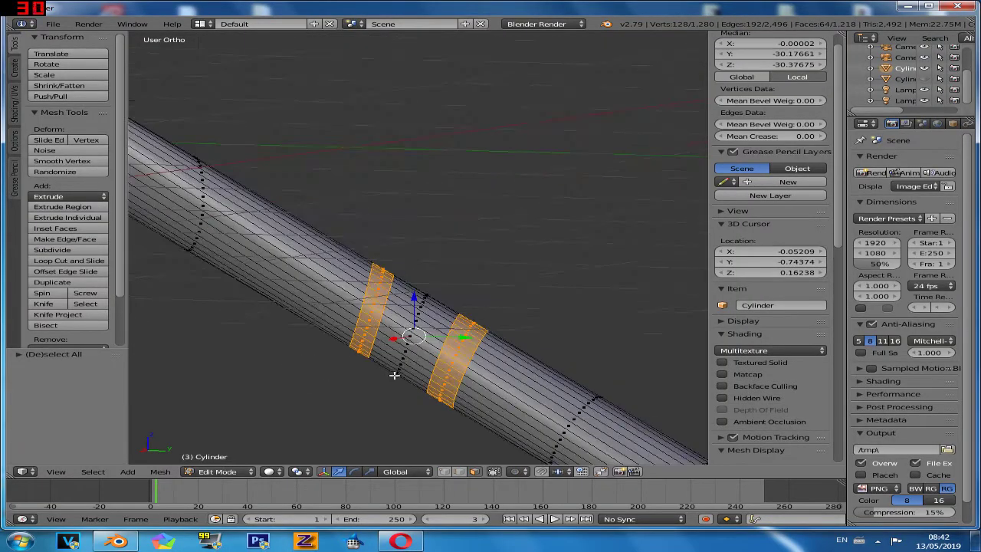
{"action": "scroll", "coordinate": [394, 375], "scroll_direction": "up", "scroll_amount": 2}
{"action": "middle_click_drag", "start_coordinate": [396, 380], "coordinate": [404, 398]}
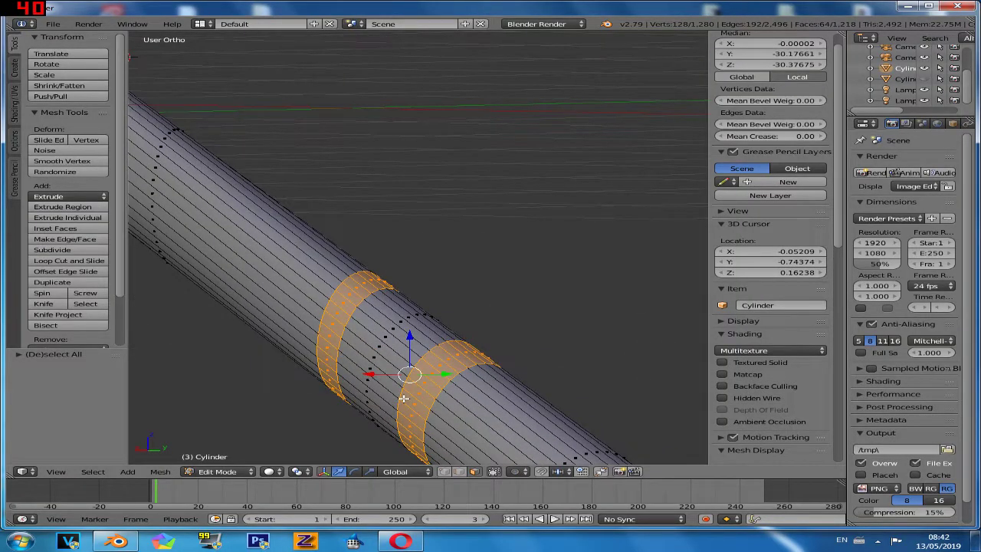
Separate the two face bands into Cylinder.002 and delete the long cylinder
{"action": "key", "text": "p"}
{"action": "left_click", "coordinate": [404, 398]}
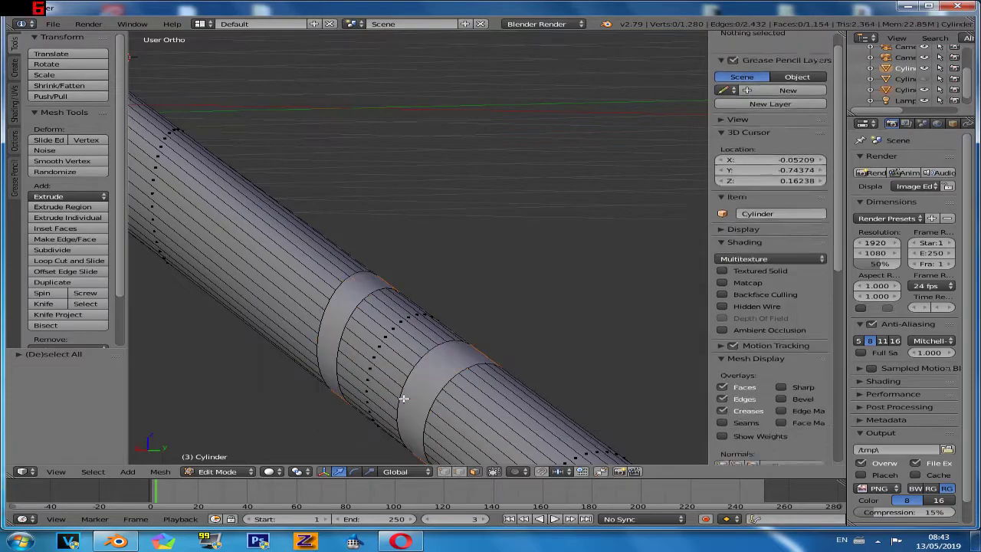
{"action": "key", "text": "Tab"}
{"action": "right_click", "coordinate": [385, 351]}
{"action": "right_click", "coordinate": [280, 247]}
{"action": "key", "text": "x"}
{"action": "left_click", "coordinate": [281, 246]}
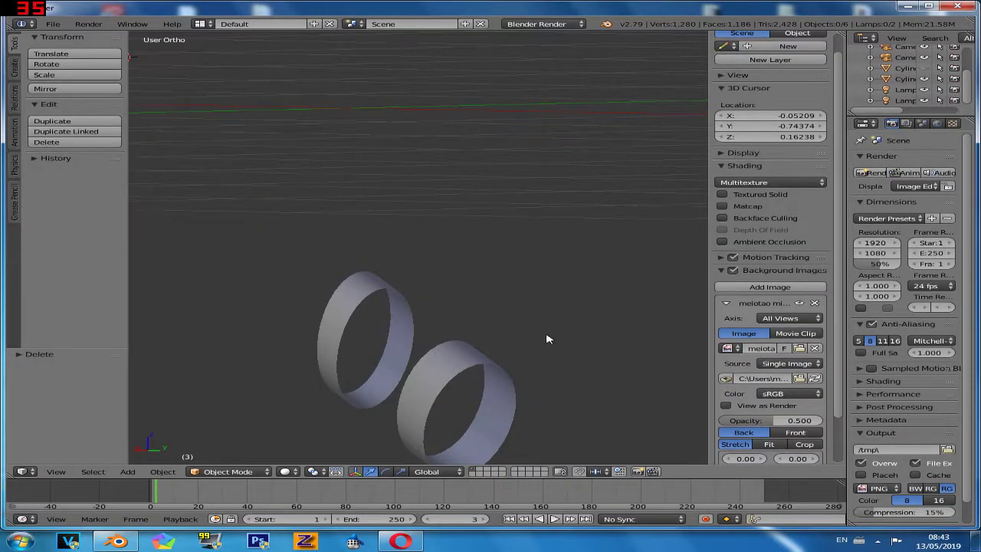
{"action": "right_click", "coordinate": [350, 296]}
{"action": "key", "text": "Tab"}
Thicken both rings by extruding the whole mesh and scaling it outward
{"action": "key", "text": "a"}
{"action": "key", "text": "a"}
{"action": "key", "text": "a"}
{"action": "middle_click_drag", "start_coordinate": [398, 354], "coordinate": [380, 354]}
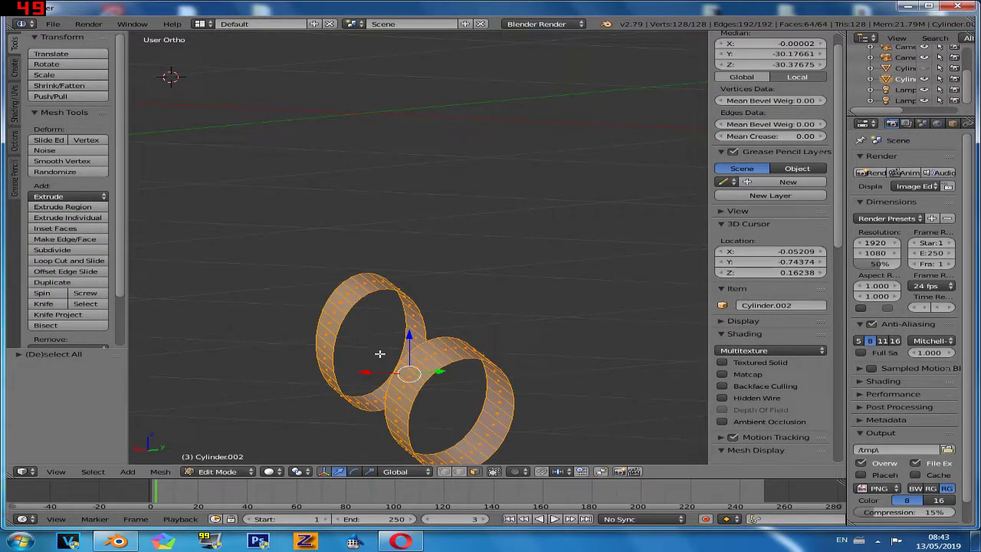
{"action": "key", "text": "e"}
{"action": "right_click", "coordinate": [380, 354]}
{"action": "key", "text": "s"}
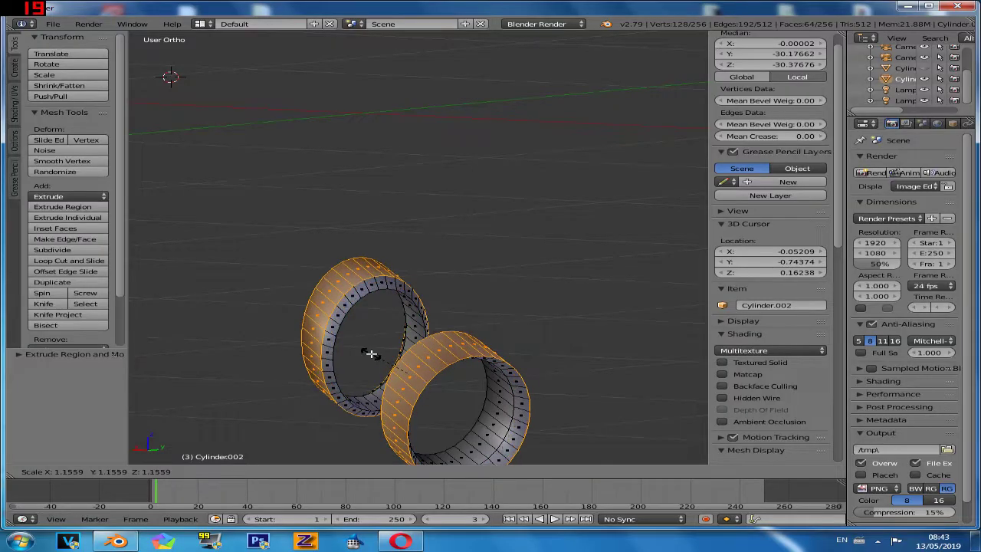
{"action": "left_click", "coordinate": [371, 356]}
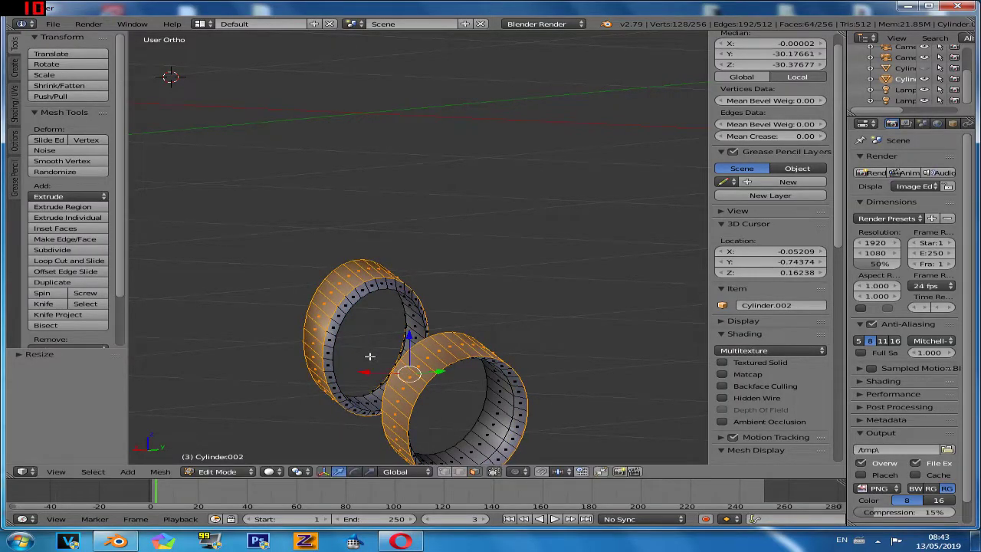
{"action": "key", "text": "Tab"}
{"action": "middle_click_drag", "start_coordinate": [394, 361], "coordinate": [356, 359]}
Select the rings' four edge loops and bevel them with 2 segments
{"action": "key", "text": "Tab"}
{"action": "key", "text": "a"}
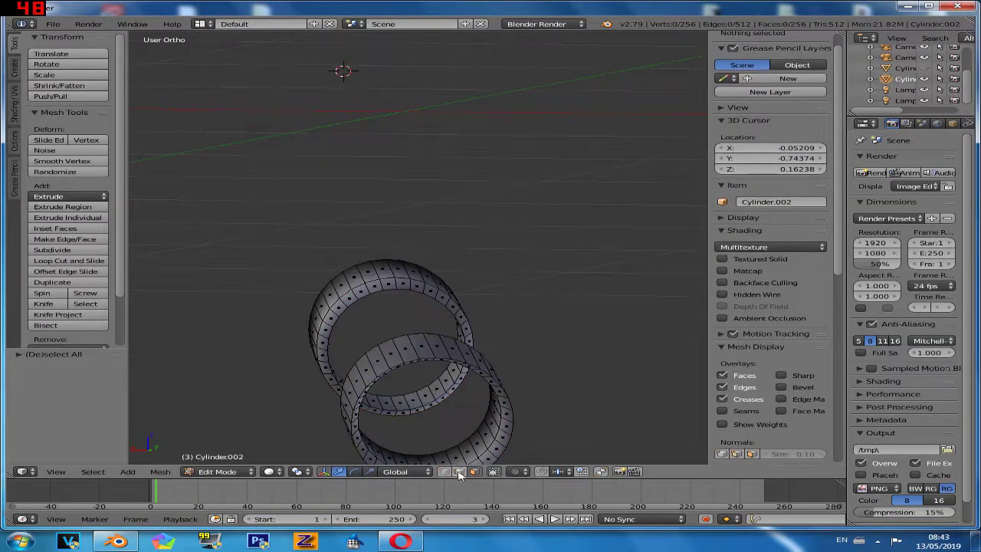
{"action": "right_click", "coordinate": [373, 294], "text": "alt"}
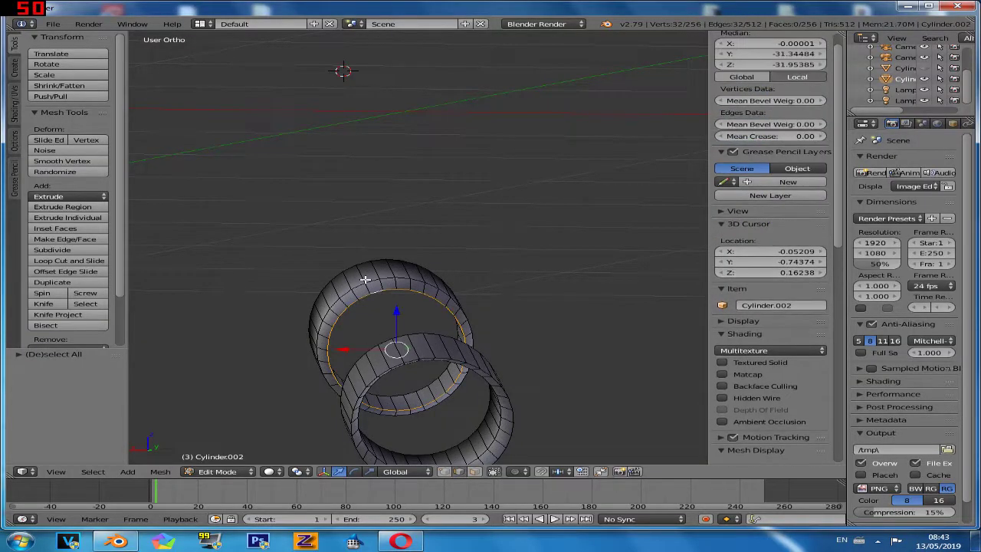
{"action": "middle_click_drag", "start_coordinate": [415, 360], "coordinate": [399, 333]}
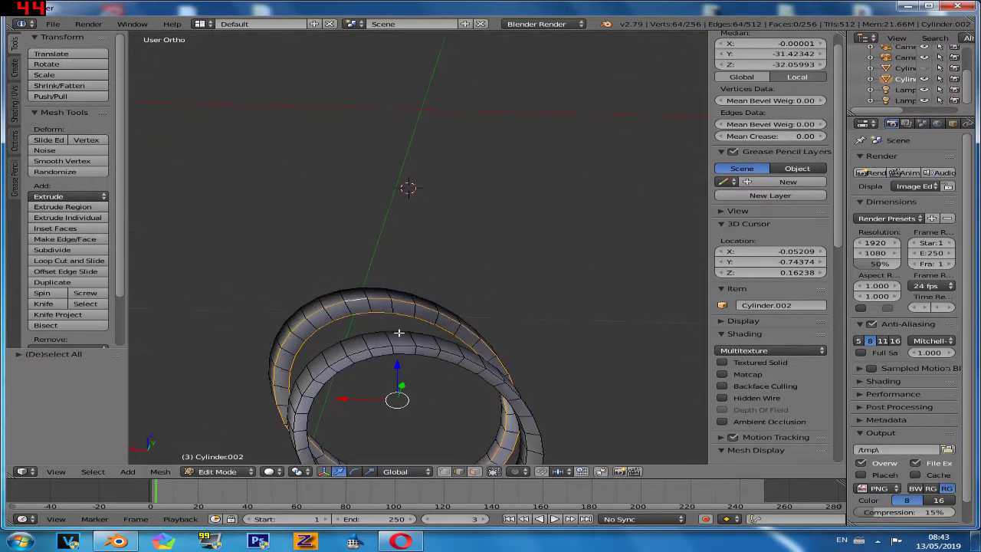
{"action": "right_click", "coordinate": [386, 353], "text": "alt+shift"}
{"action": "mouse_move", "coordinate": [371, 331]}
{"action": "middle_mouse_down"}
{"action": "mouse_move", "coordinate": [429, 340]}
{"action": "mouse_move", "coordinate": [550, 411]}
{"action": "mouse_move", "coordinate": [440, 405]}
{"action": "mouse_move", "coordinate": [334, 363]}
{"action": "mouse_move", "coordinate": [449, 350]}
{"action": "mouse_move", "coordinate": [306, 302]}
{"action": "mouse_move", "coordinate": [431, 373]}
{"action": "mouse_move", "coordinate": [442, 340]}
{"action": "middle_mouse_up"}
{"action": "right_click", "coordinate": [334, 363], "text": "alt+shift"}
{"action": "right_click", "coordinate": [327, 355], "text": "alt+shift"}
{"action": "key", "text": "w"}
{"action": "left_click", "coordinate": [445, 342]}
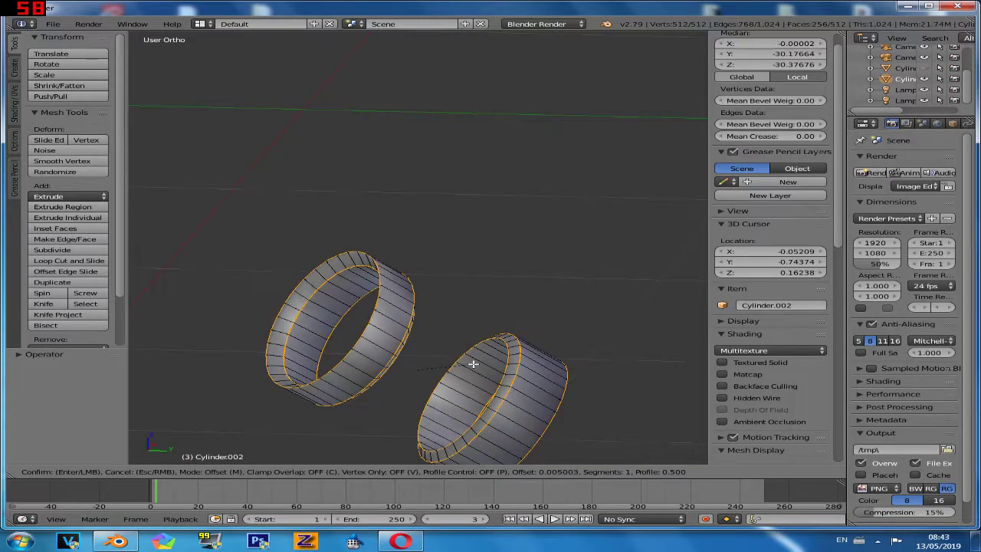
{"action": "scroll", "coordinate": [547, 376], "scroll_direction": "up", "scroll_amount": 1}
{"action": "left_click", "coordinate": [546, 375]}
Return to object mode and view the rings from the side over the reference photo
{"action": "key", "text": "Tab"}
{"action": "mouse_move", "coordinate": [543, 376]}
{"action": "middle_mouse_down"}
{"action": "mouse_move", "coordinate": [332, 397]}
{"action": "mouse_move", "coordinate": [412, 384]}
{"action": "mouse_move", "coordinate": [436, 362]}
{"action": "middle_mouse_up"}
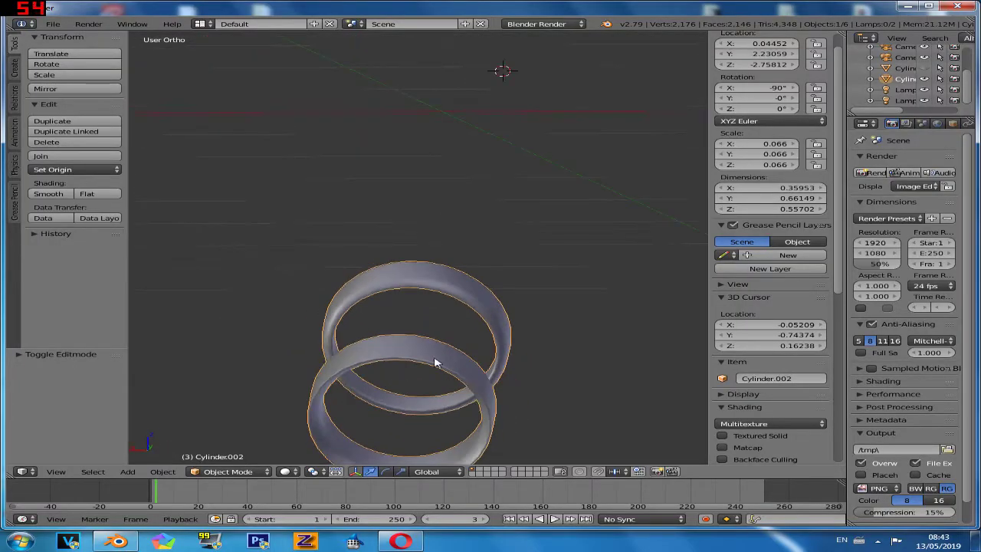
{"action": "middle_click_drag", "start_coordinate": [372, 314], "coordinate": [421, 304]}
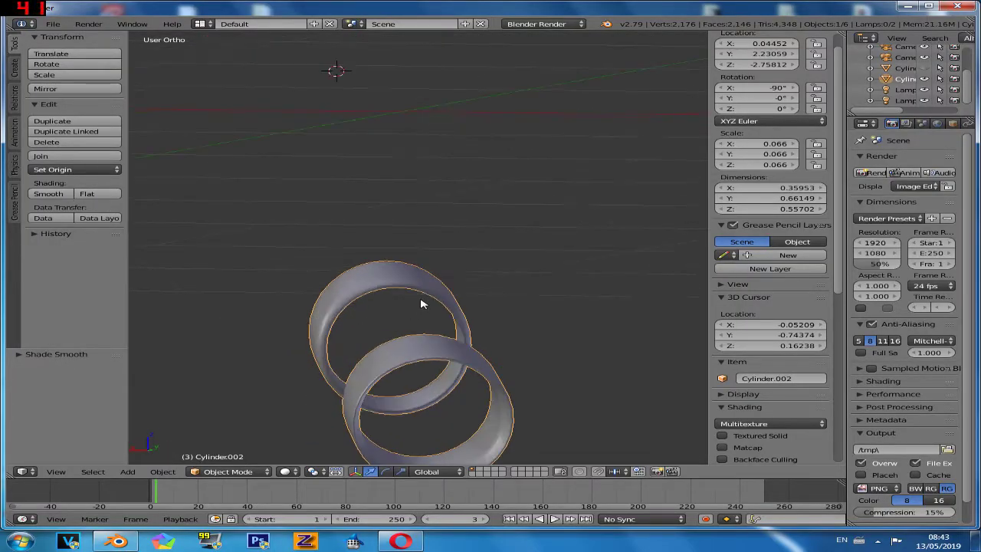
{"action": "key", "text": "KP_3"}
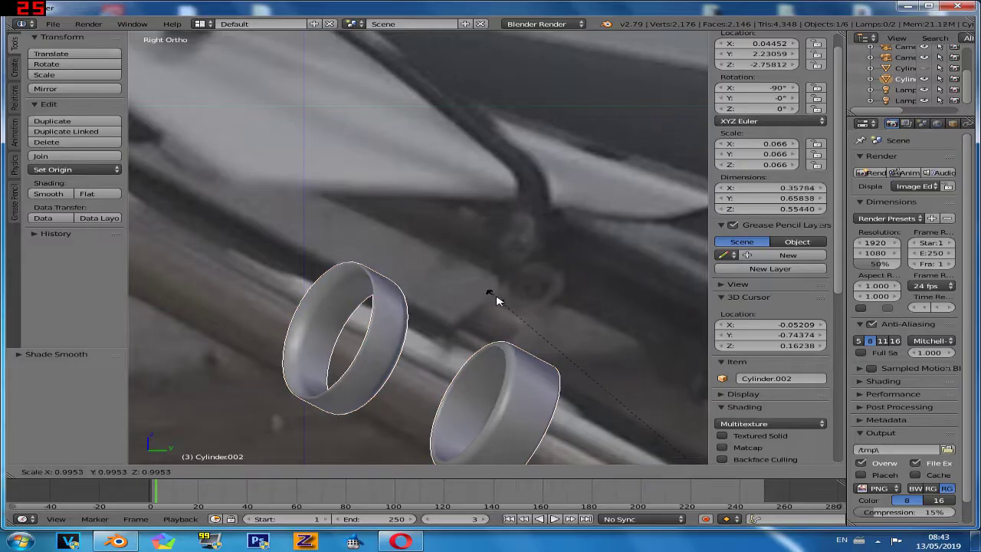
{"action": "left_click", "coordinate": [74, 168]}
Move the rings' origin to their geometry and unhide the pipe cylinder
{"action": "left_click", "coordinate": [98, 194]}
{"action": "key", "text": "s"}
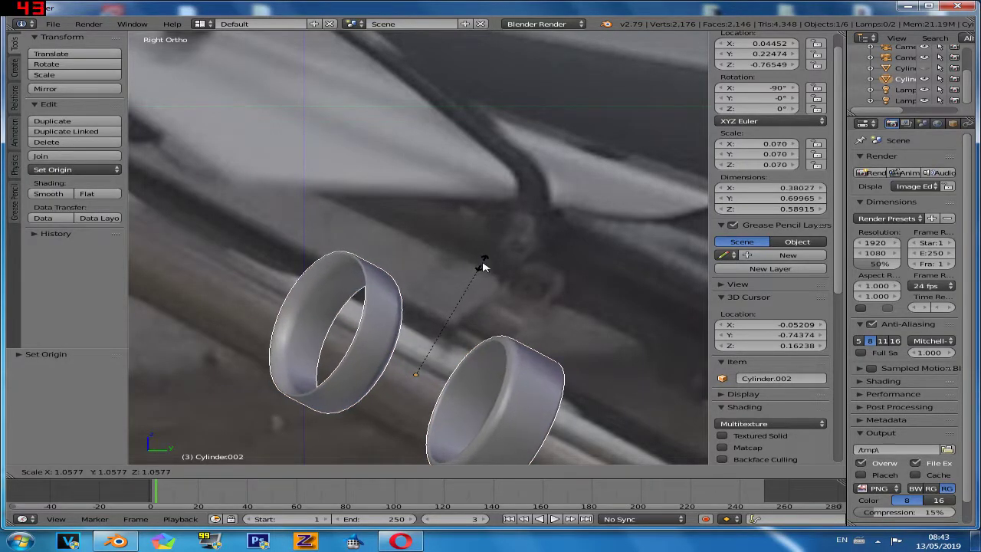
{"action": "left_click", "coordinate": [480, 263]}
{"action": "left_click", "coordinate": [925, 80]}
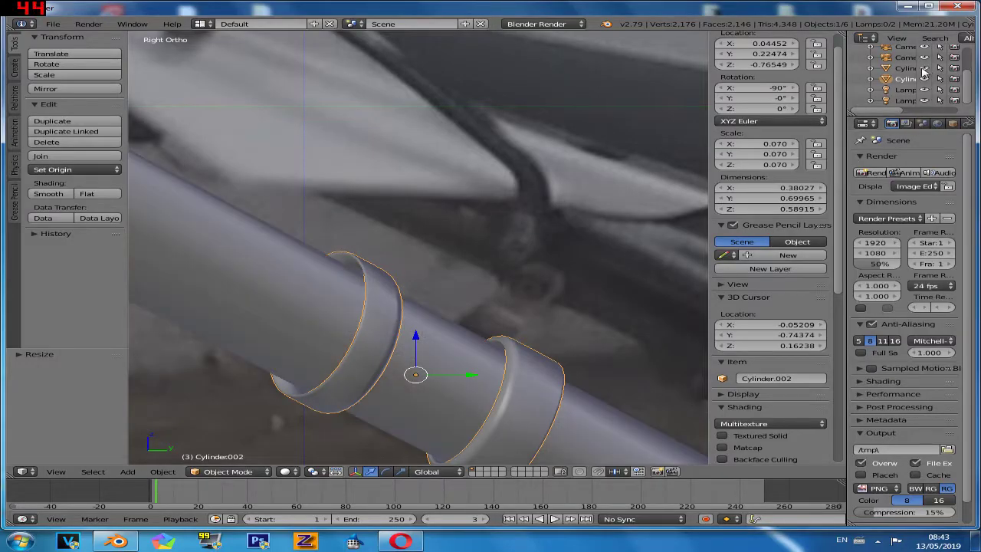
{"action": "mouse_move", "coordinate": [429, 285]}
{"action": "middle_mouse_down"}
{"action": "mouse_move", "coordinate": [373, 307]}
{"action": "mouse_move", "coordinate": [556, 233]}
{"action": "middle_mouse_up"}
{"action": "key", "text": "ctrl+z"}
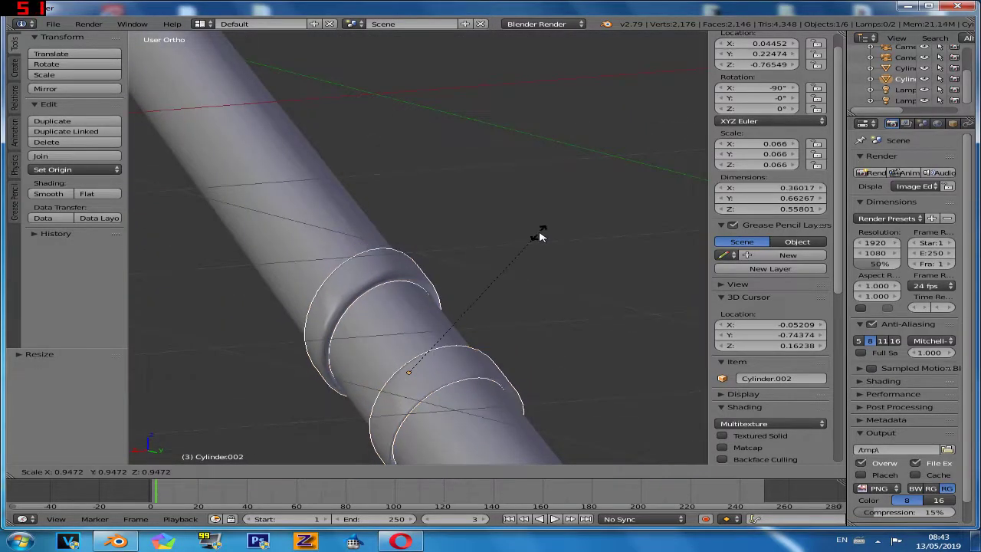
{"action": "mouse_move", "coordinate": [513, 263]}
{"action": "middle_mouse_down"}
{"action": "mouse_move", "coordinate": [611, 254]}
{"action": "mouse_move", "coordinate": [675, 268]}
{"action": "mouse_move", "coordinate": [478, 268]}
{"action": "mouse_move", "coordinate": [455, 252]}
{"action": "mouse_move", "coordinate": [482, 250]}
{"action": "middle_mouse_up"}
Enter edit mode on the rings, clear the selection, and zoom into the wireframe side view
{"action": "key", "text": "Tab"}
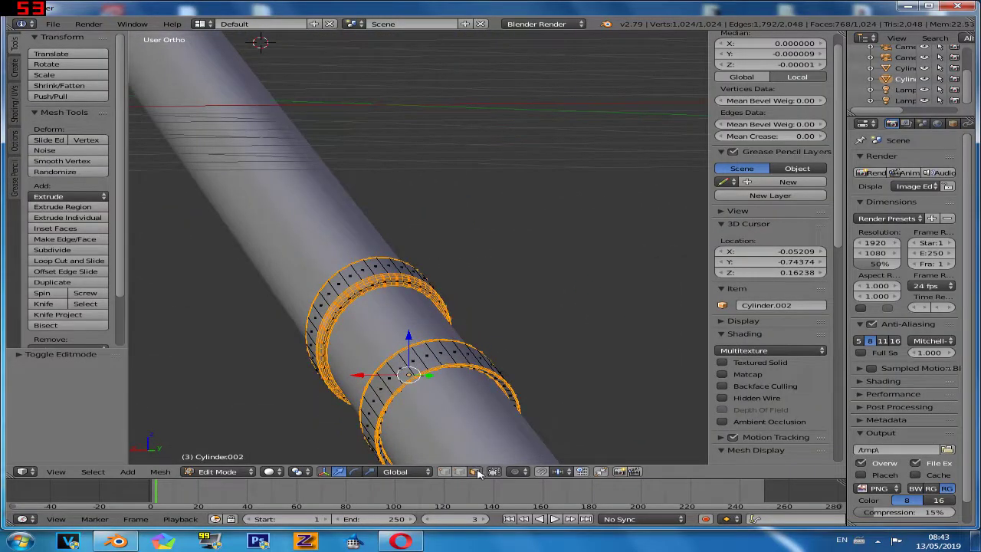
{"action": "key", "text": "a"}
{"action": "scroll", "coordinate": [333, 375], "scroll_direction": "up", "scroll_amount": 1}
{"action": "key", "text": "z"}
{"action": "scroll", "coordinate": [302, 391], "scroll_direction": "up", "scroll_amount": 1}
{"action": "scroll", "coordinate": [300, 391], "scroll_direction": "up", "scroll_amount": 1}
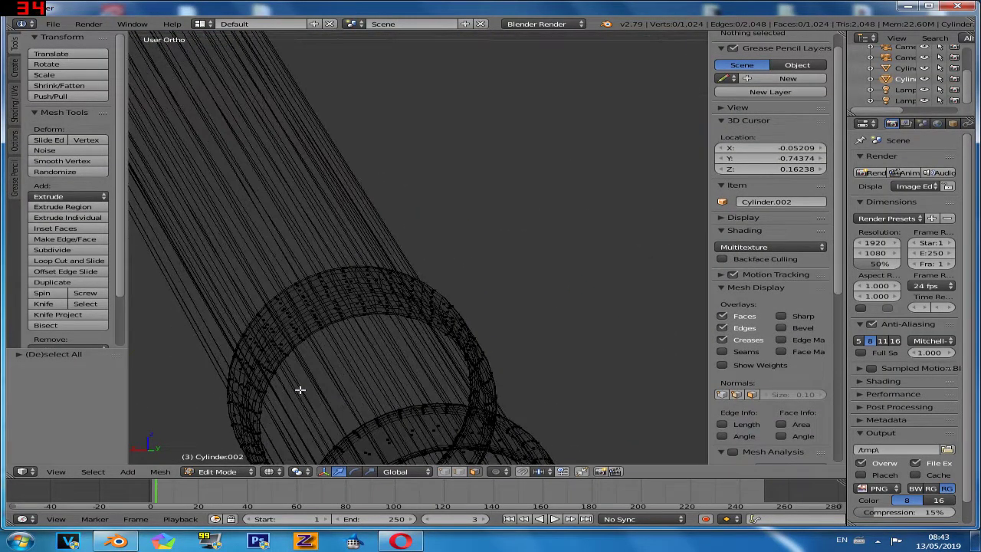
{"action": "key", "text": "KP_7"}
{"action": "key", "text": "KP_3"}
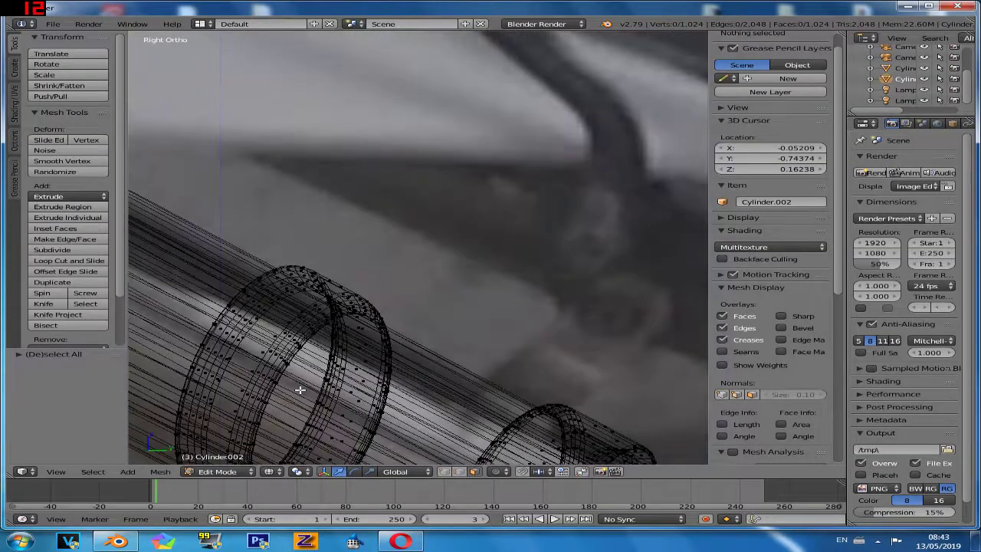
{"action": "scroll", "coordinate": [300, 389], "scroll_direction": "up", "scroll_amount": 1}
{"action": "scroll", "coordinate": [421, 350], "scroll_direction": "up", "scroll_amount": 2}
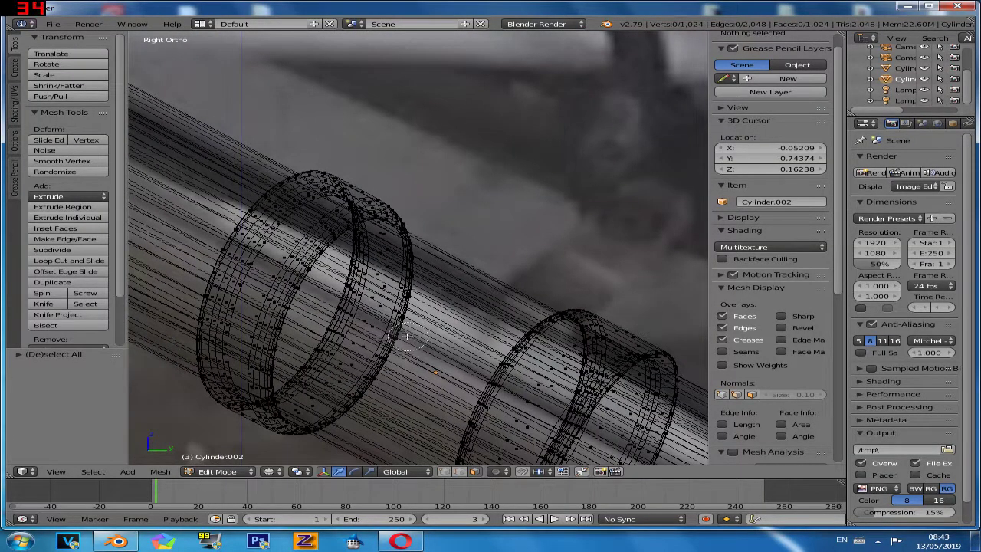
Select vertices on the first ring and add a patch on the second ring
{"action": "left_click_drag", "start_coordinate": [407, 336], "coordinate": [398, 338]}
{"action": "key", "text": "z"}
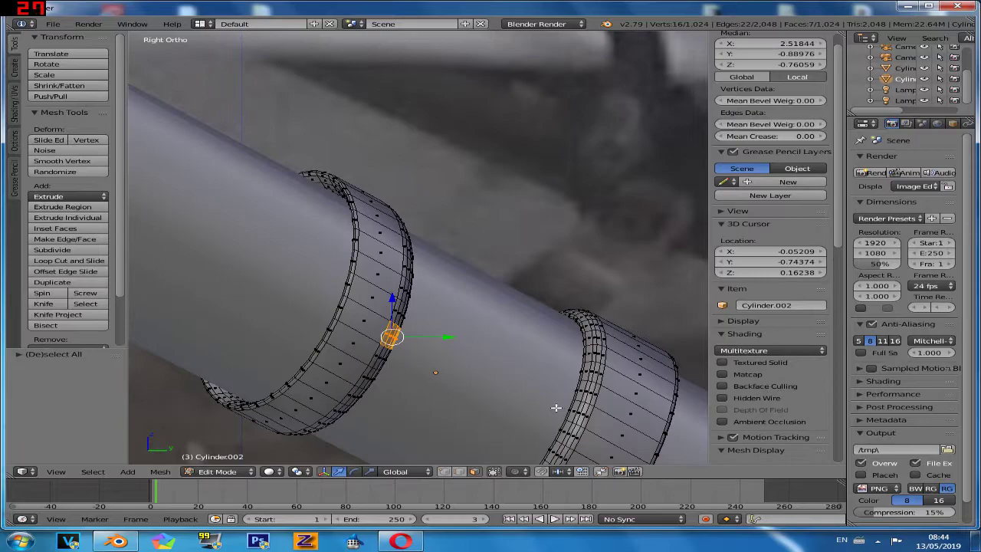
{"action": "middle_click_drag", "start_coordinate": [580, 414], "coordinate": [542, 402]}
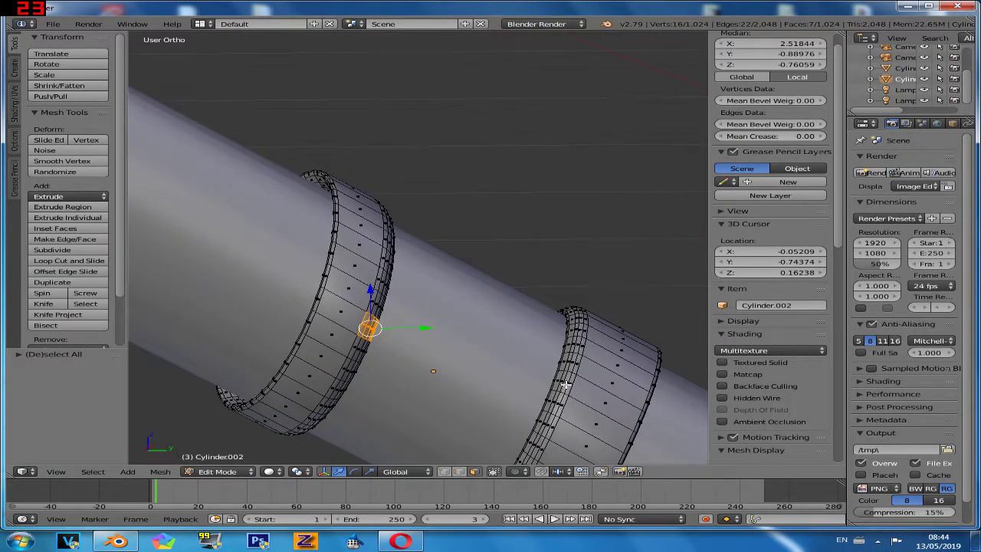
{"action": "key", "text": "z"}
{"action": "right_click", "coordinate": [565, 383], "text": "shift"}
{"action": "key", "text": "z"}
{"action": "mouse_move", "coordinate": [565, 385]}
{"action": "middle_mouse_down"}
{"action": "mouse_move", "coordinate": [510, 378]}
{"action": "mouse_move", "coordinate": [536, 368]}
{"action": "middle_mouse_up"}
{"action": "key", "text": "z"}
Refine the ring selection with circle select and return to the solid side view
{"action": "key", "text": "c"}
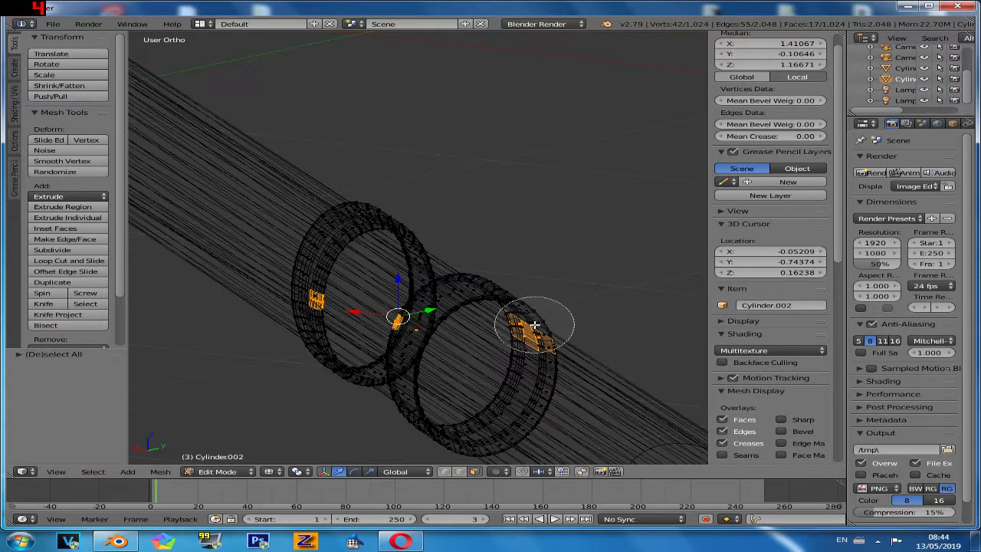
{"action": "key", "text": "Escape"}
{"action": "middle_click_drag", "start_coordinate": [525, 326], "coordinate": [413, 344]}
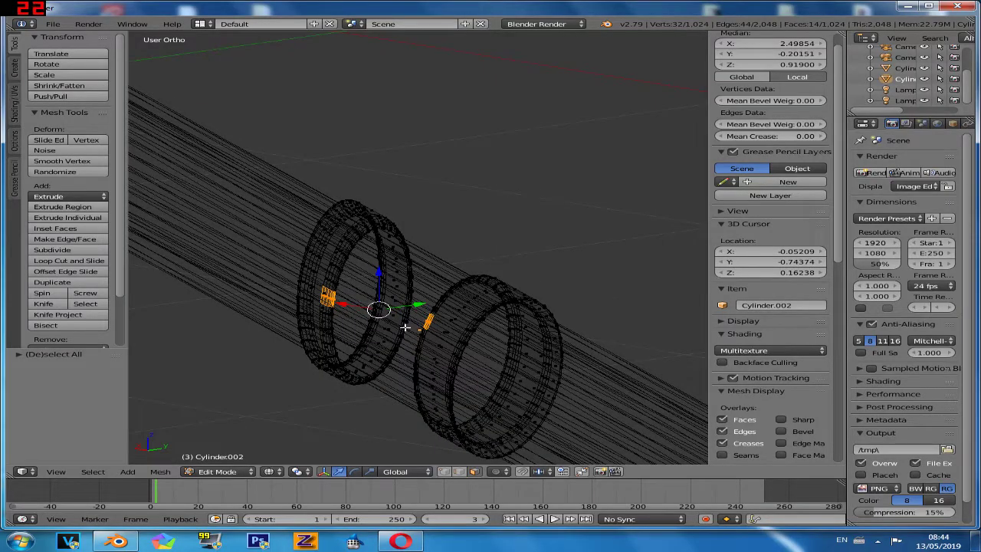
{"action": "key", "text": "KP_3"}
{"action": "key", "text": "z"}
{"action": "scroll", "coordinate": [508, 352], "scroll_direction": "up", "scroll_amount": 2}
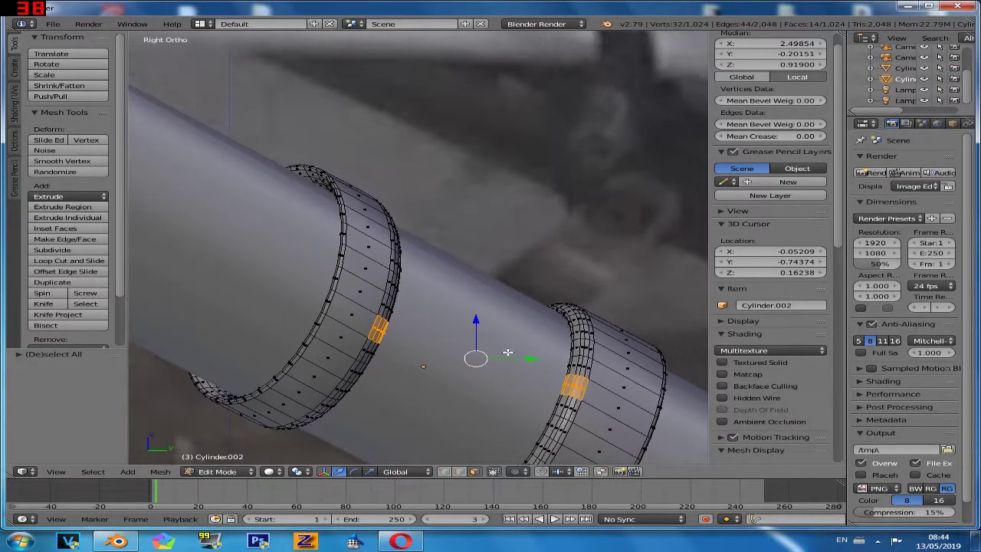
{"action": "middle_click_drag", "start_coordinate": [508, 352], "coordinate": [464, 339], "text": "shift"}
{"action": "key", "text": "w"}
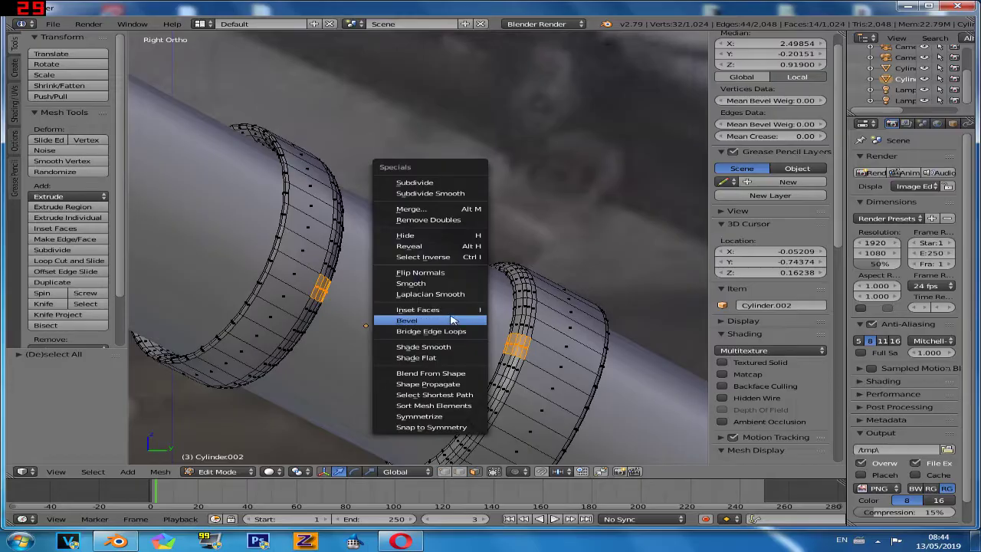
Bridge the selected faces between the rings, inspect the result, then undo it
{"action": "left_click", "coordinate": [441, 332]}
{"action": "key", "text": "Tab"}
{"action": "mouse_move", "coordinate": [465, 345]}
{"action": "middle_mouse_down"}
{"action": "mouse_move", "coordinate": [387, 364]}
{"action": "mouse_move", "coordinate": [350, 394]}
{"action": "mouse_move", "coordinate": [499, 335]}
{"action": "mouse_move", "coordinate": [578, 329]}
{"action": "mouse_move", "coordinate": [357, 335]}
{"action": "mouse_move", "coordinate": [390, 356]}
{"action": "middle_mouse_up"}
{"action": "key", "text": "Tab"}
{"action": "key", "text": "Tab"}
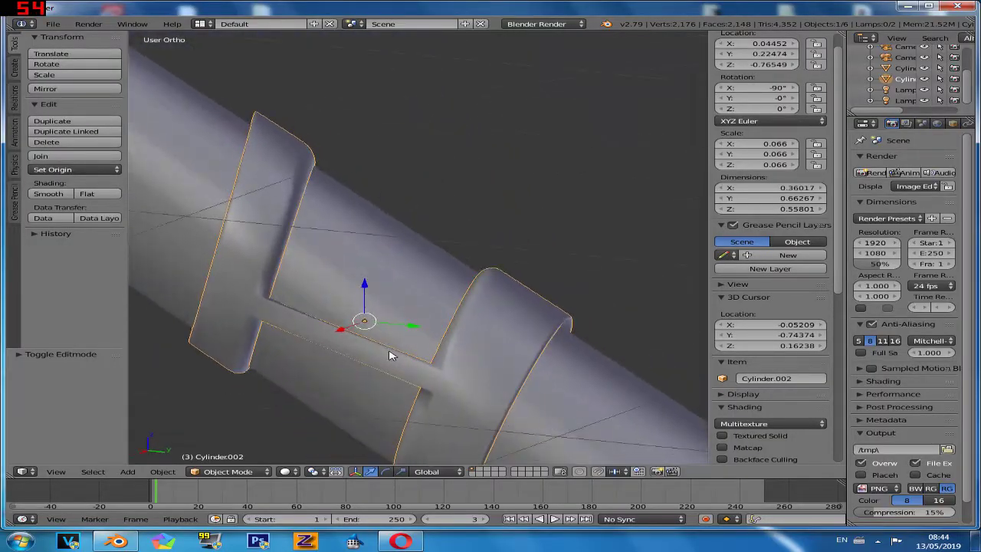
{"action": "key", "text": "Tab"}
{"action": "key", "text": "ctrl+z"}
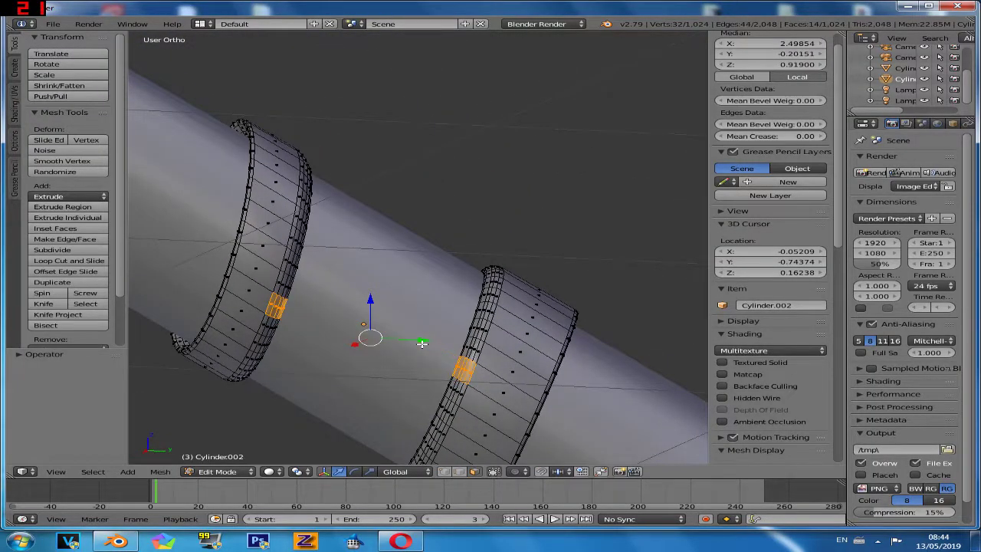
Select a face strip on the right ring, trim it with circle select, and bridge again
{"action": "middle_click_drag", "start_coordinate": [479, 377], "coordinate": [469, 374]}
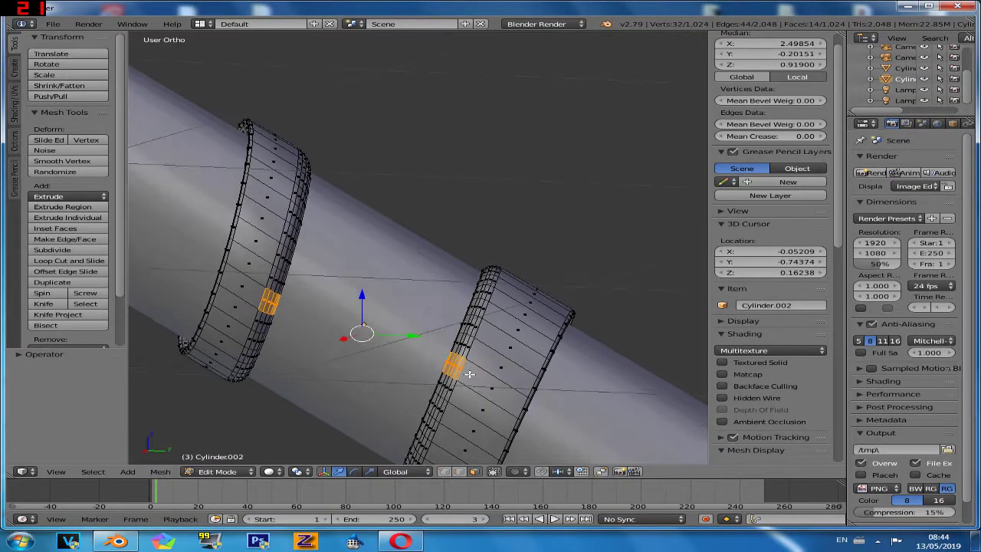
{"action": "right_click", "coordinate": [452, 393], "text": "alt+shift"}
{"action": "key", "text": "z"}
{"action": "key", "text": "c"}
{"action": "mouse_move", "coordinate": [556, 394]}
{"action": "middle_mouse_down"}
{"action": "mouse_move", "coordinate": [518, 429]}
{"action": "mouse_move", "coordinate": [477, 429]}
{"action": "mouse_move", "coordinate": [499, 394]}
{"action": "middle_mouse_up"}
{"action": "key", "text": "Escape"}
{"action": "key", "text": "z"}
{"action": "key", "text": "w"}
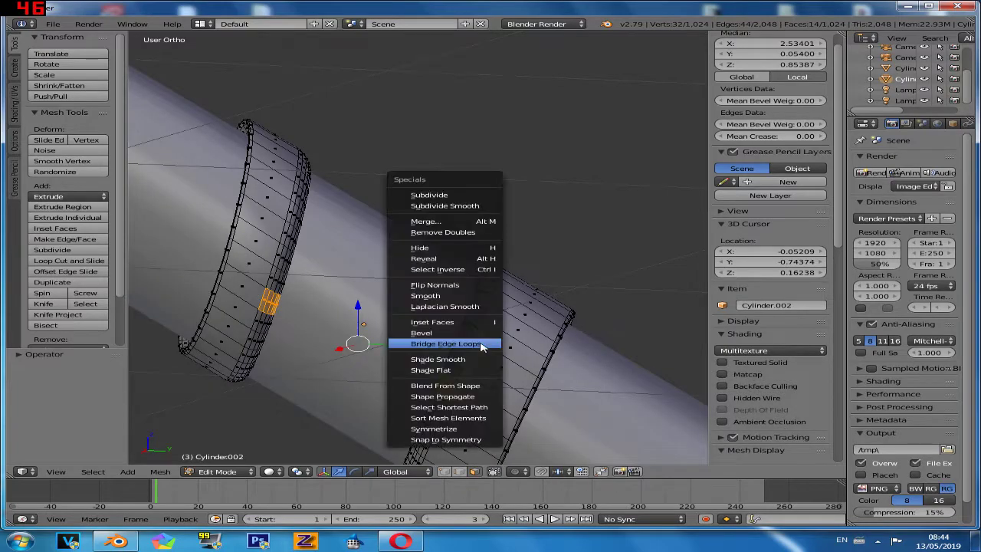
{"action": "left_click", "coordinate": [483, 344]}
Clear the selection and circle-select a face band near the upper ring's rim
{"action": "key", "text": "Tab"}
{"action": "mouse_move", "coordinate": [462, 352]}
{"action": "middle_mouse_down"}
{"action": "mouse_move", "coordinate": [499, 344]}
{"action": "mouse_move", "coordinate": [445, 362]}
{"action": "mouse_move", "coordinate": [385, 344]}
{"action": "middle_mouse_up"}
{"action": "key", "text": "Tab"}
{"action": "key", "text": "a"}
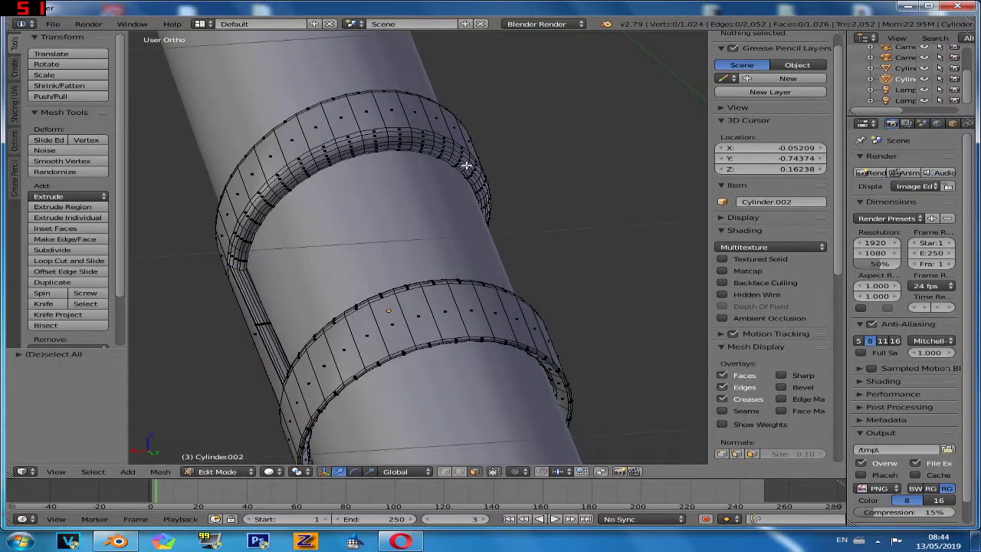
{"action": "middle_click_drag", "start_coordinate": [466, 164], "coordinate": [438, 171]}
{"action": "key", "text": "z"}
{"action": "key", "text": "c"}
{"action": "mouse_move", "coordinate": [431, 163]}
{"action": "left_mouse_down"}
{"action": "mouse_move", "coordinate": [416, 131]}
{"action": "mouse_move", "coordinate": [442, 123]}
{"action": "left_mouse_up"}
{"action": "middle_click_drag", "start_coordinate": [449, 87], "coordinate": [438, 66]}
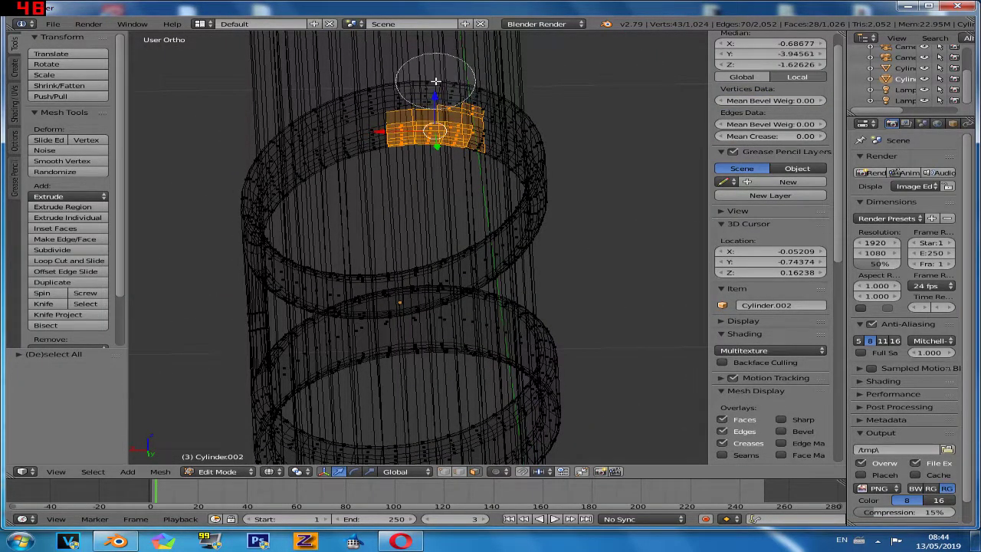
Trim the upper ring's band and circle-select a band of faces on the lower ring
{"action": "key", "text": "KP_8"}
{"action": "key", "text": "KP_8"}
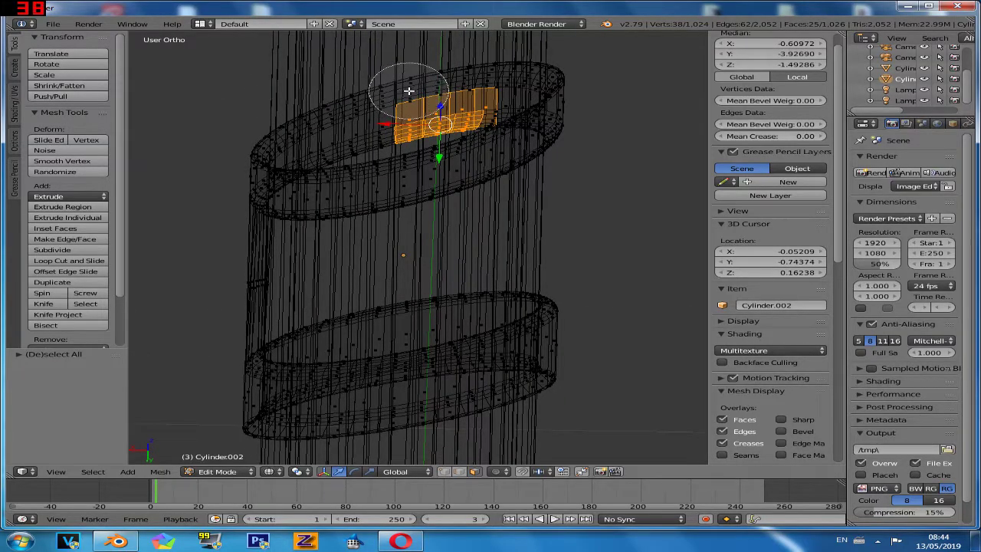
{"action": "middle_click_drag", "start_coordinate": [397, 94], "coordinate": [529, 77]}
{"action": "key", "text": "Escape"}
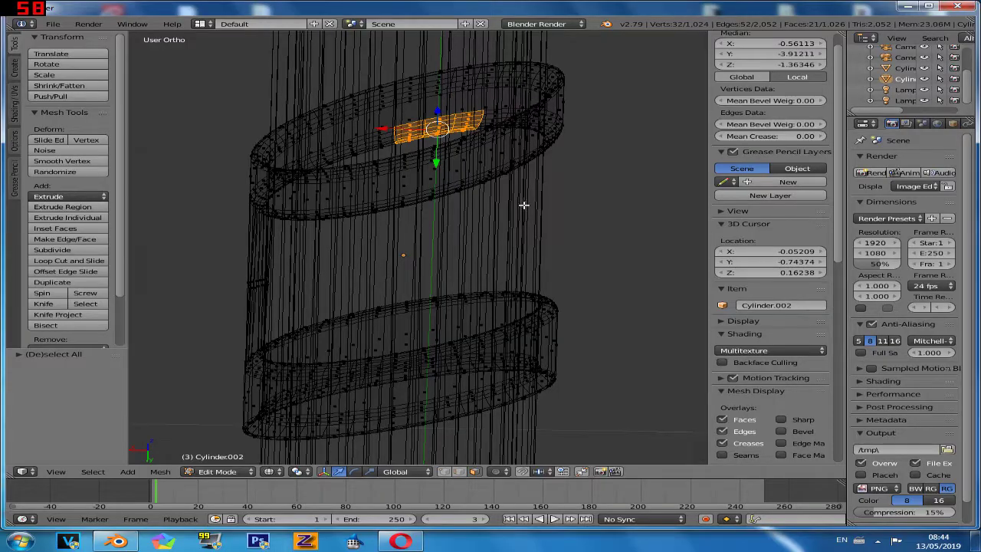
{"action": "key", "text": "KP_2"}
{"action": "key", "text": "KP_2"}
{"action": "key", "text": "KP_8"}
{"action": "key", "text": "KP_8"}
{"action": "key", "text": "c"}
{"action": "left_click_drag", "start_coordinate": [421, 291], "coordinate": [435, 290]}
{"action": "key", "text": "Escape"}
{"action": "key", "text": "z"}
Deselect the sides of both bands, leaving one small face patch per ring
{"action": "key", "text": "KP_2"}
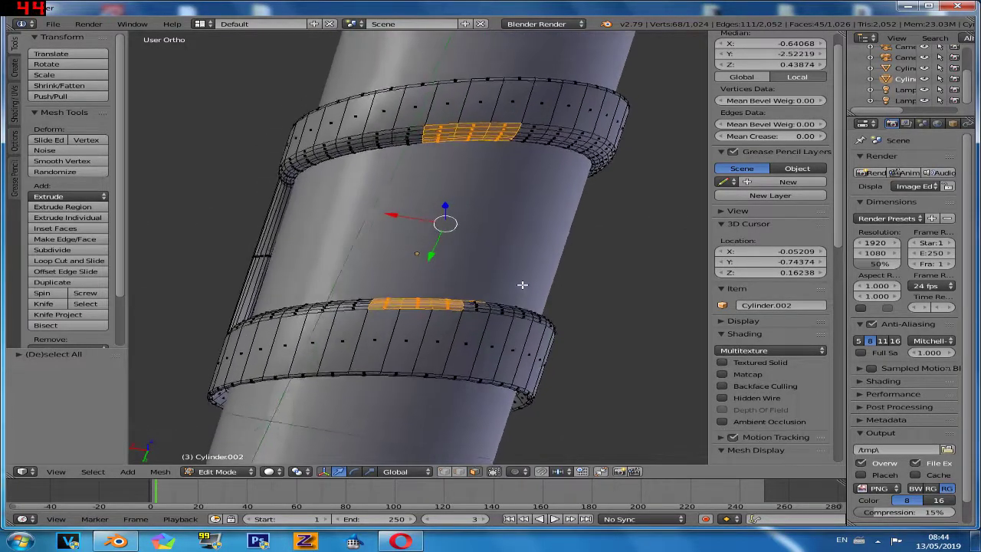
{"action": "key", "text": "z"}
{"action": "key", "text": "c"}
{"action": "mouse_move", "coordinate": [518, 285]}
{"action": "middle_mouse_down"}
{"action": "mouse_move", "coordinate": [499, 296]}
{"action": "mouse_move", "coordinate": [453, 278]}
{"action": "middle_mouse_up"}
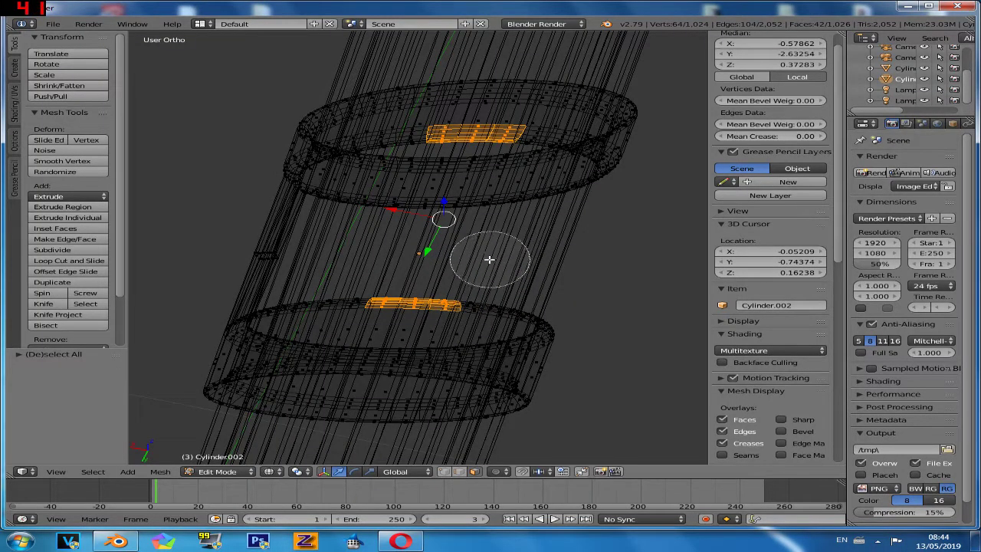
{"action": "middle_click_drag", "start_coordinate": [325, 313], "coordinate": [361, 258]}
{"action": "mouse_move", "coordinate": [411, 103]}
{"action": "middle_mouse_down"}
{"action": "mouse_move", "coordinate": [466, 162]}
{"action": "mouse_move", "coordinate": [526, 121]}
{"action": "middle_mouse_up"}
{"action": "key", "text": "Escape"}
{"action": "key", "text": "z"}
{"action": "mouse_move", "coordinate": [514, 197]}
{"action": "middle_mouse_down"}
{"action": "mouse_move", "coordinate": [537, 202]}
{"action": "mouse_move", "coordinate": [538, 162]}
{"action": "middle_mouse_up"}
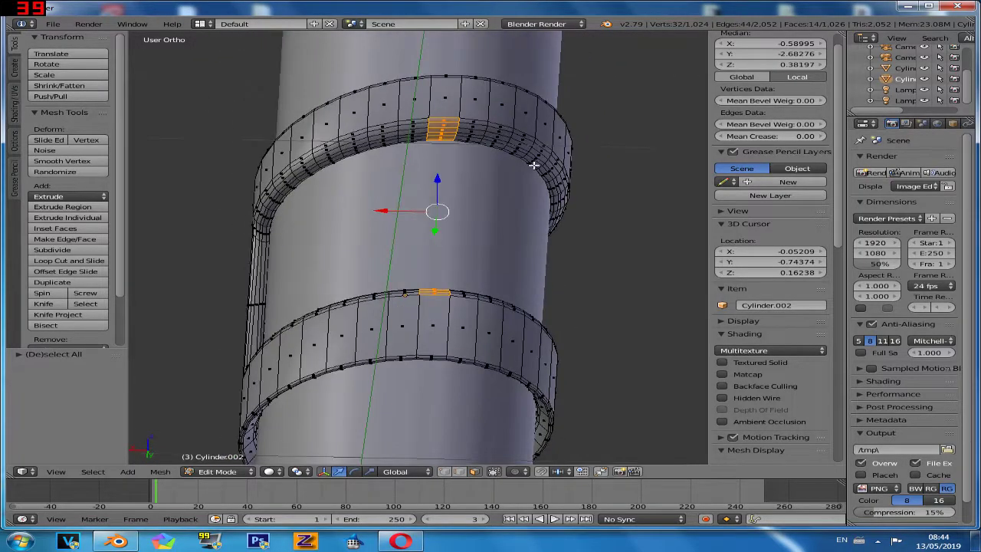
{"action": "key", "text": "w"}
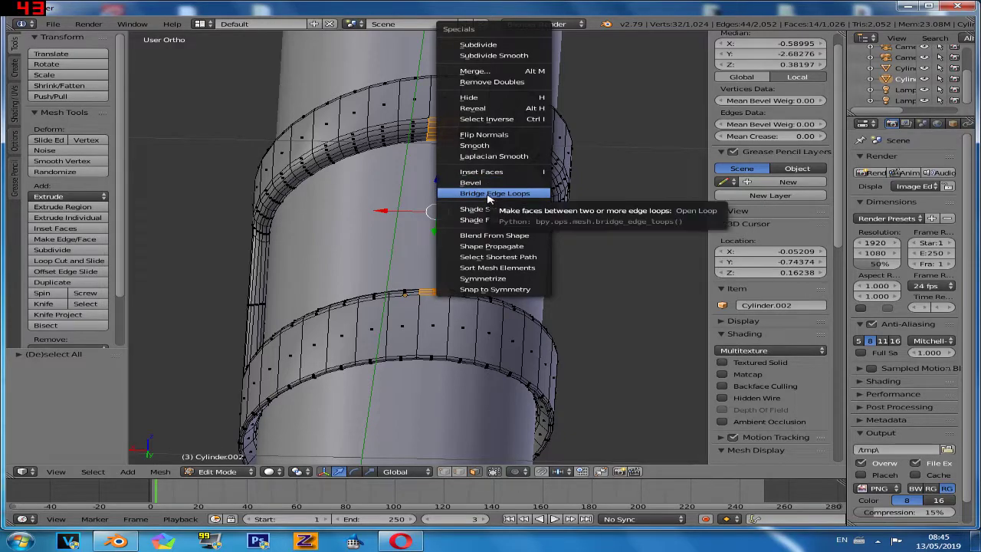
Bridge the selected patches on both rings and inspect the new strap
{"action": "left_click", "coordinate": [488, 199]}
{"action": "key", "text": "Tab"}
{"action": "mouse_move", "coordinate": [477, 220]}
{"action": "middle_mouse_down"}
{"action": "mouse_move", "coordinate": [619, 186]}
{"action": "mouse_move", "coordinate": [467, 212]}
{"action": "mouse_move", "coordinate": [504, 212]}
{"action": "mouse_move", "coordinate": [464, 192]}
{"action": "mouse_move", "coordinate": [396, 262]}
{"action": "mouse_move", "coordinate": [371, 338]}
{"action": "middle_mouse_up"}
{"action": "key", "text": "Tab"}
{"action": "key", "text": "a"}
Select one matching linked face patch on each ring in wireframe
{"action": "key", "text": "z"}
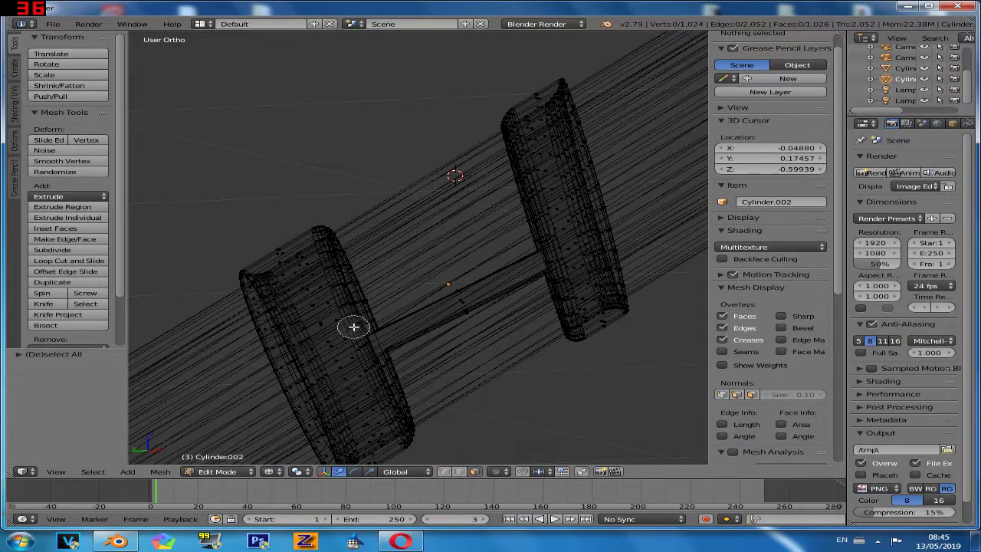
{"action": "key", "text": "l"}
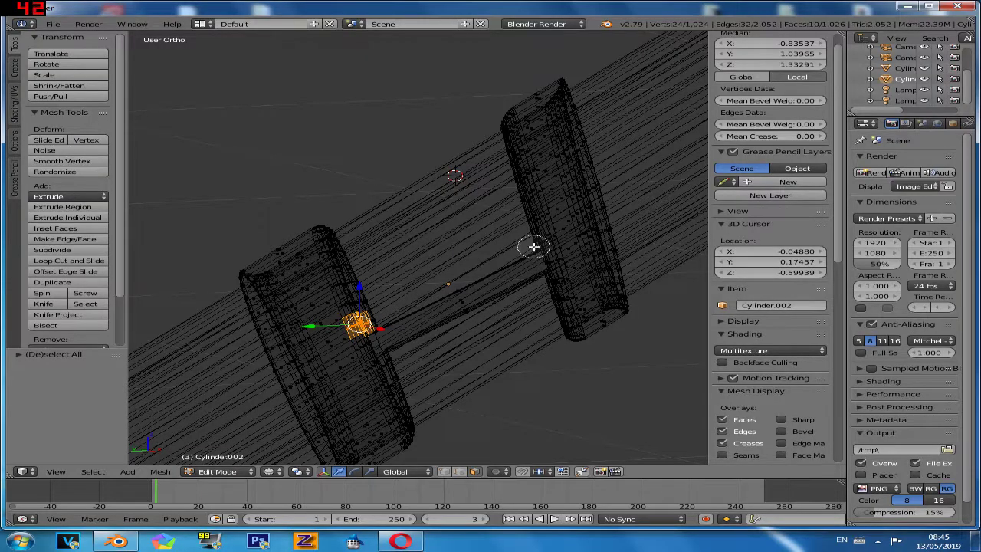
{"action": "key", "text": "z"}
{"action": "key", "text": "z"}
{"action": "key", "text": "l"}
{"action": "mouse_move", "coordinate": [553, 247]}
{"action": "middle_mouse_down"}
{"action": "mouse_move", "coordinate": [528, 200]}
{"action": "mouse_move", "coordinate": [419, 245]}
{"action": "mouse_move", "coordinate": [384, 280]}
{"action": "mouse_move", "coordinate": [349, 294]}
{"action": "middle_mouse_up"}
{"action": "key", "text": "Escape"}
{"action": "key", "text": "z"}
{"action": "key", "text": "z"}
{"action": "key", "text": "z"}
{"action": "key", "text": "z"}
{"action": "key", "text": "z"}
{"action": "key", "text": "z"}
{"action": "key", "text": "z"}
{"action": "key", "text": "z"}
{"action": "key", "text": "z"}
{"action": "mouse_move", "coordinate": [430, 256]}
{"action": "middle_mouse_down"}
{"action": "mouse_move", "coordinate": [358, 260]}
{"action": "mouse_move", "coordinate": [402, 264]}
{"action": "middle_mouse_up"}
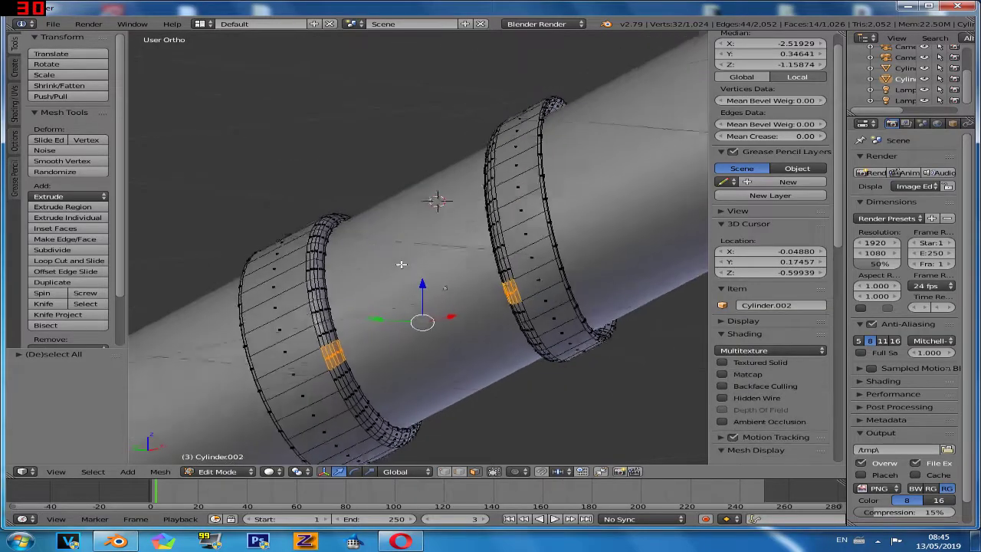
Bridge the two patches into a flat bar and check it from another angle
{"action": "key", "text": "w"}
{"action": "left_click", "coordinate": [402, 264]}
{"action": "key", "text": "Tab"}
{"action": "mouse_move", "coordinate": [403, 265]}
{"action": "middle_mouse_down"}
{"action": "mouse_move", "coordinate": [604, 279]}
{"action": "mouse_move", "coordinate": [664, 250]}
{"action": "mouse_move", "coordinate": [530, 248]}
{"action": "mouse_move", "coordinate": [504, 308]}
{"action": "mouse_move", "coordinate": [508, 375]}
{"action": "mouse_move", "coordinate": [526, 412]}
{"action": "mouse_move", "coordinate": [514, 441]}
{"action": "middle_mouse_up"}
{"action": "key", "text": "Tab"}
{"action": "key", "text": "a"}
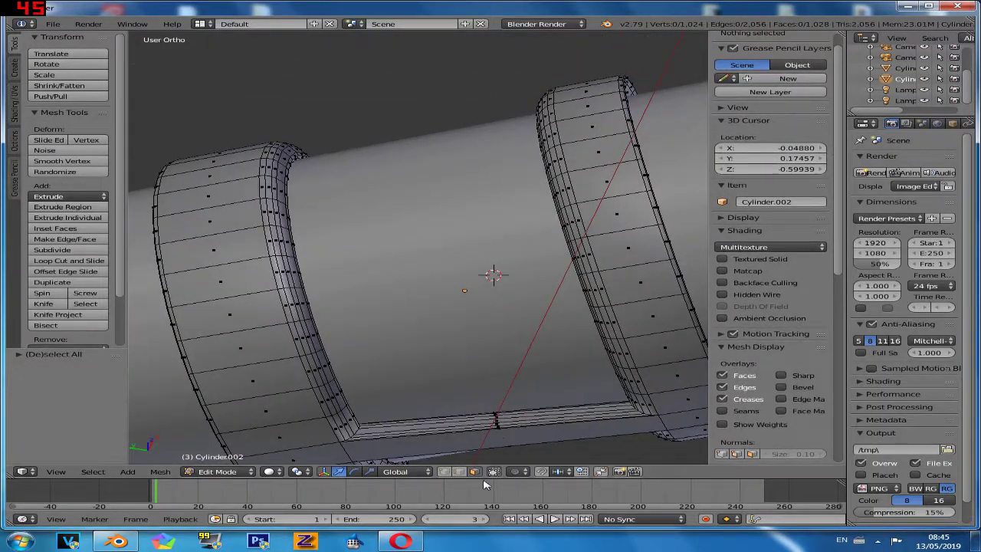
Select the edge loops along the upper and lower rims of the bridged opening
{"action": "right_click", "coordinate": [400, 441]}
{"action": "mouse_move", "coordinate": [487, 424]}
{"action": "middle_mouse_down"}
{"action": "mouse_move", "coordinate": [445, 324]}
{"action": "mouse_move", "coordinate": [316, 251]}
{"action": "middle_mouse_up"}
{"action": "right_click", "coordinate": [339, 263], "text": "alt"}
{"action": "right_click", "coordinate": [301, 263]}
{"action": "right_click", "coordinate": [327, 255], "text": "shift"}
{"action": "mouse_move", "coordinate": [345, 224]}
{"action": "middle_mouse_down"}
{"action": "mouse_move", "coordinate": [429, 299]}
{"action": "mouse_move", "coordinate": [512, 396]}
{"action": "mouse_move", "coordinate": [503, 351]}
{"action": "mouse_move", "coordinate": [449, 237]}
{"action": "mouse_move", "coordinate": [554, 218]}
{"action": "mouse_move", "coordinate": [460, 253]}
{"action": "mouse_move", "coordinate": [455, 226]}
{"action": "mouse_move", "coordinate": [414, 282]}
{"action": "middle_mouse_up"}
{"action": "right_click", "coordinate": [511, 396], "text": "alt+shift"}
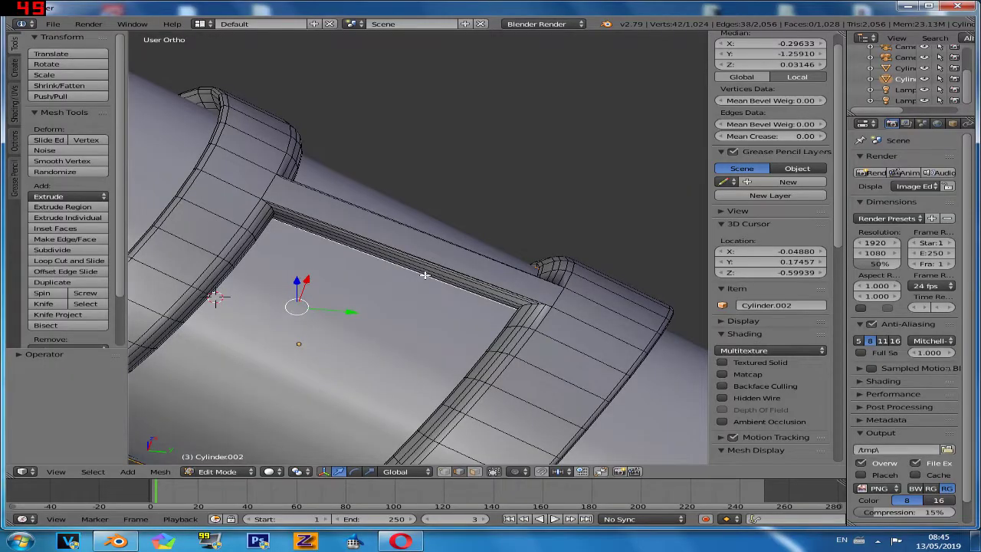
{"action": "middle_click_drag", "start_coordinate": [457, 241], "coordinate": [409, 307]}
Bevel the selected rim edges, then bevel them again with three segments
{"action": "key", "text": "w"}
{"action": "left_click", "coordinate": [397, 292]}
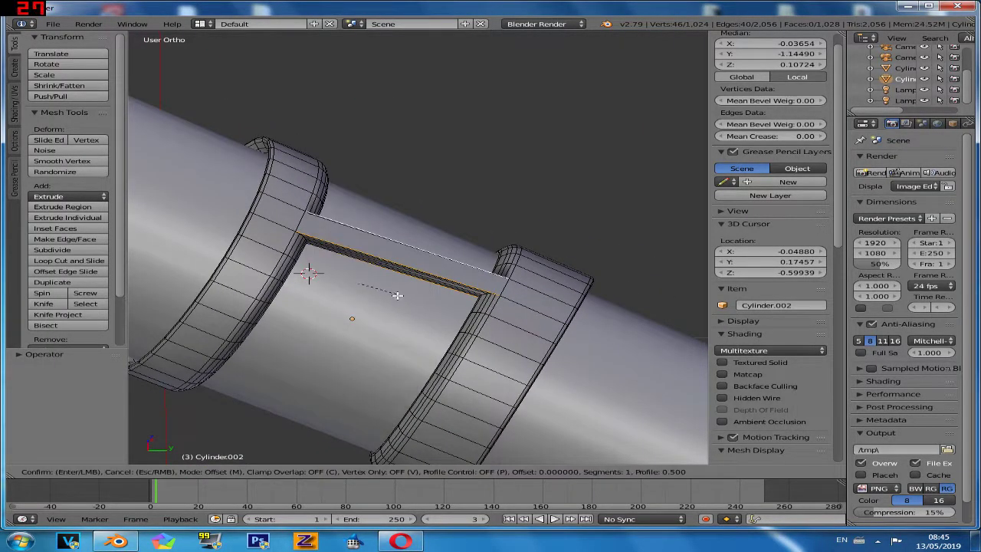
{"action": "left_click", "coordinate": [330, 265]}
{"action": "scroll", "coordinate": [326, 267], "scroll_direction": "up", "scroll_amount": 4}
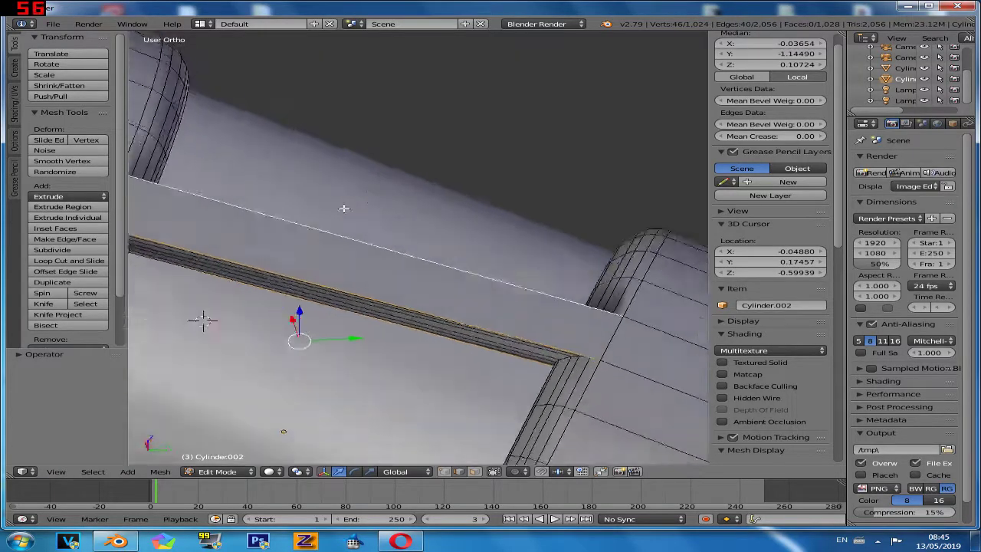
{"action": "scroll", "coordinate": [323, 270], "scroll_direction": "up", "scroll_amount": 3}
{"action": "scroll", "coordinate": [323, 270], "scroll_direction": "up", "scroll_amount": 3}
{"action": "mouse_move", "coordinate": [323, 270]}
{"action": "middle_mouse_down"}
{"action": "mouse_move", "coordinate": [429, 306]}
{"action": "mouse_move", "coordinate": [427, 360]}
{"action": "mouse_move", "coordinate": [368, 323]}
{"action": "middle_mouse_up"}
{"action": "key", "text": "w"}
{"action": "left_click", "coordinate": [368, 319]}
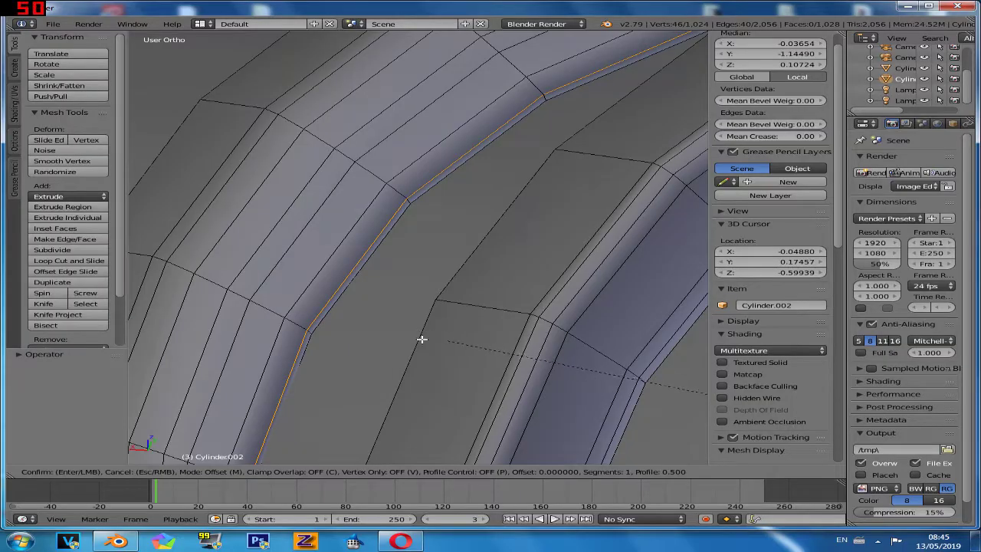
{"action": "scroll", "coordinate": [232, 325], "scroll_direction": "up", "scroll_amount": 2}
{"action": "left_click", "coordinate": [232, 325]}
Remove the two duplicate vertices across the whole mesh and return to Object Mode
{"action": "key", "text": "Tab"}
{"action": "scroll", "coordinate": [409, 344], "scroll_direction": "up", "scroll_amount": 3}
{"action": "scroll", "coordinate": [415, 379], "scroll_direction": "down", "scroll_amount": 3}
{"action": "scroll", "coordinate": [449, 386], "scroll_direction": "down", "scroll_amount": 2}
{"action": "key", "text": "Tab"}
{"action": "key", "text": "a"}
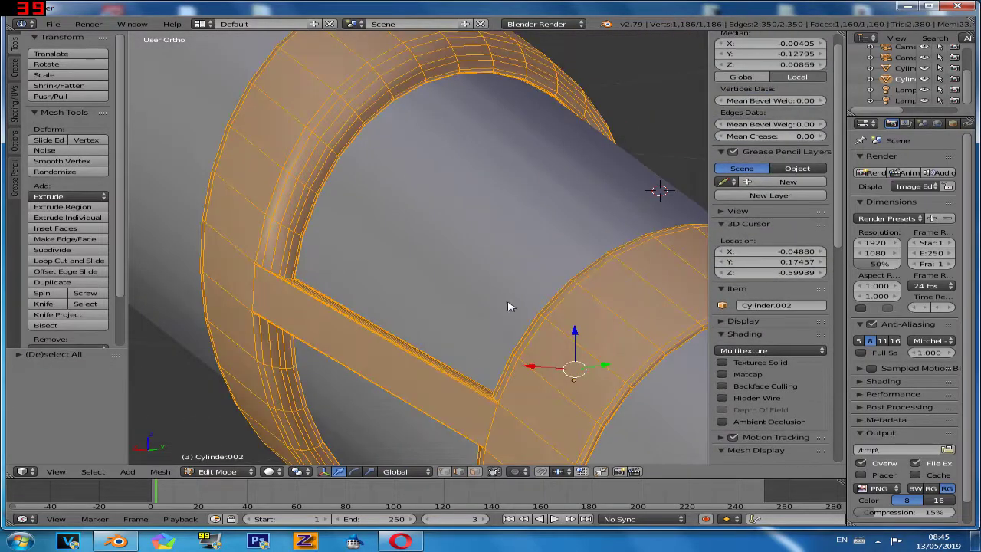
{"action": "key", "text": "w"}
{"action": "left_click", "coordinate": [510, 217]}
{"action": "key", "text": "Tab"}
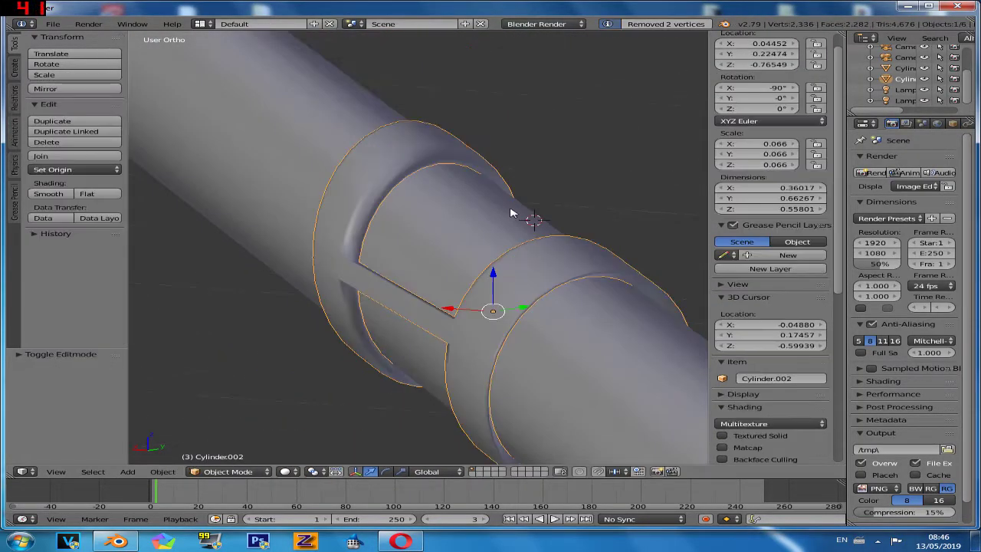
In Edit Mode, select one aligned top face on each of the two clamp rings
{"action": "key", "text": "Tab"}
{"action": "key", "text": "Tab"}
{"action": "key", "text": "Tab"}
{"action": "key", "text": "a"}
{"action": "mouse_move", "coordinate": [536, 183]}
{"action": "middle_mouse_down"}
{"action": "mouse_move", "coordinate": [484, 202]}
{"action": "mouse_move", "coordinate": [521, 227]}
{"action": "mouse_move", "coordinate": [539, 265]}
{"action": "middle_mouse_up"}
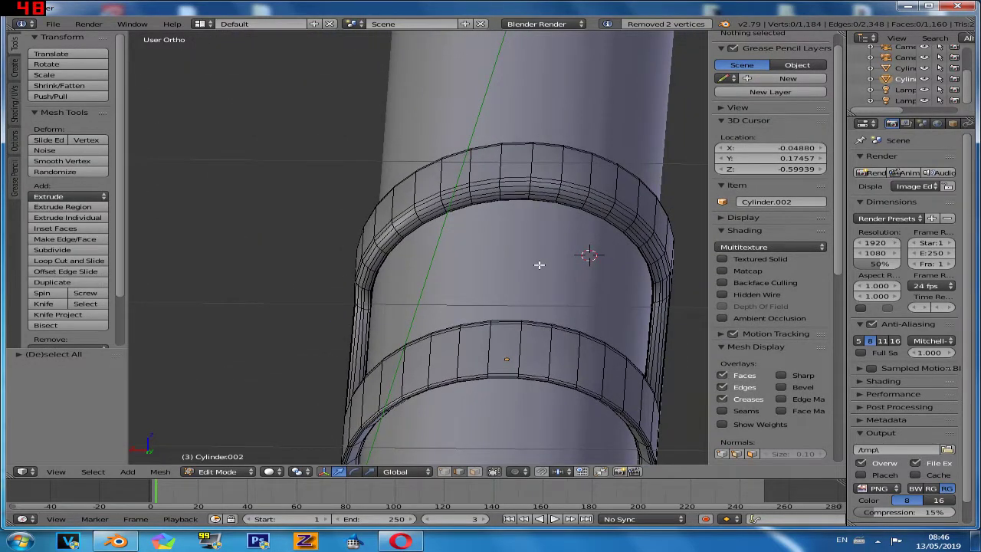
{"action": "key", "text": "KP_1"}
{"action": "key", "text": "KP_3"}
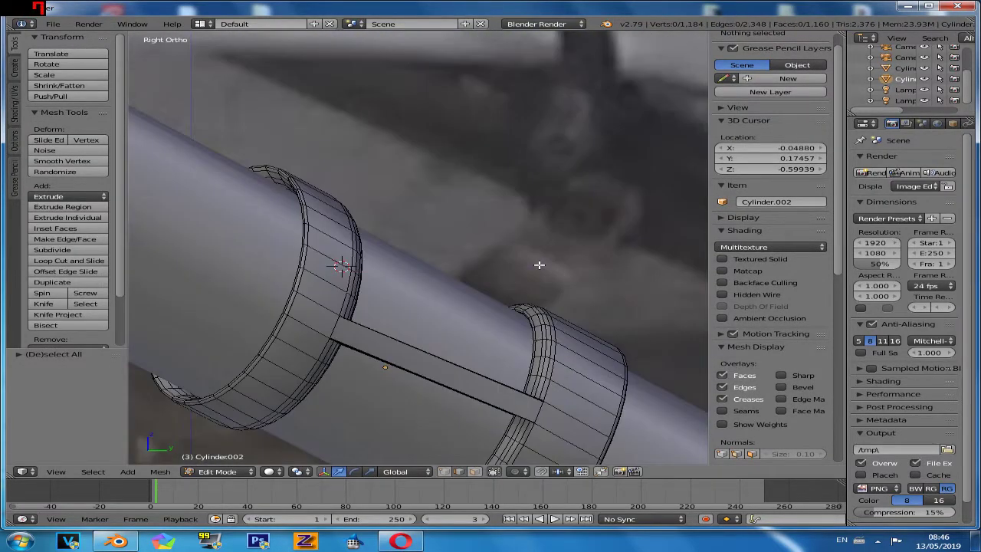
{"action": "key", "text": "KP_7"}
{"action": "key", "text": "z"}
{"action": "key", "text": "z"}
{"action": "key", "text": "z"}
{"action": "key", "text": "z"}
{"action": "key", "text": "z"}
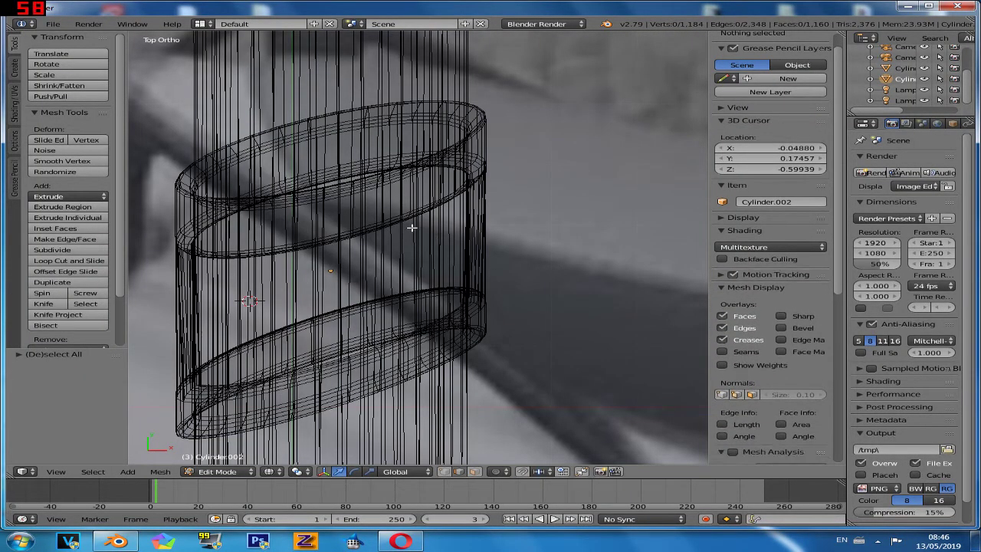
{"action": "key", "text": "c"}
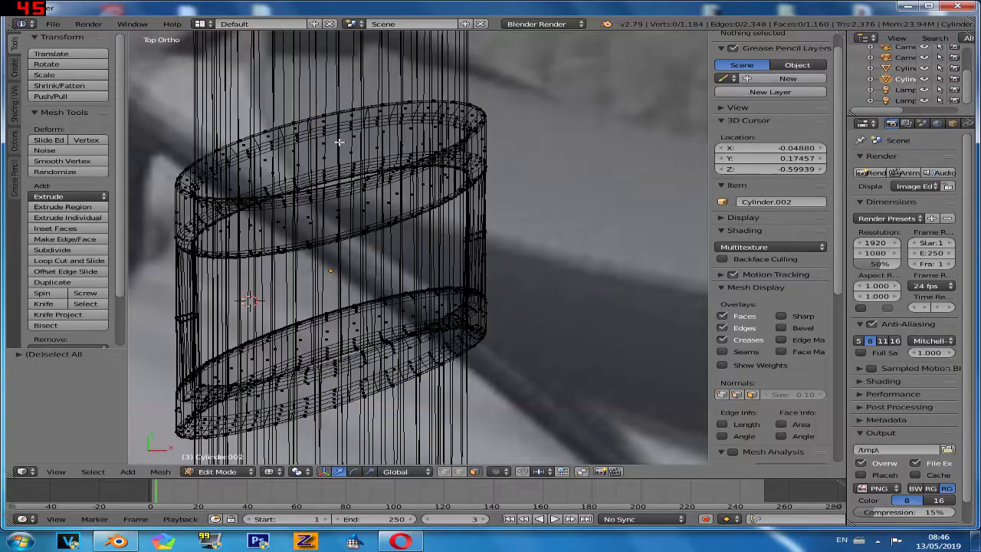
{"action": "right_click", "coordinate": [339, 142]}
{"action": "key", "text": "z"}
{"action": "right_click", "coordinate": [390, 328], "text": "shift"}
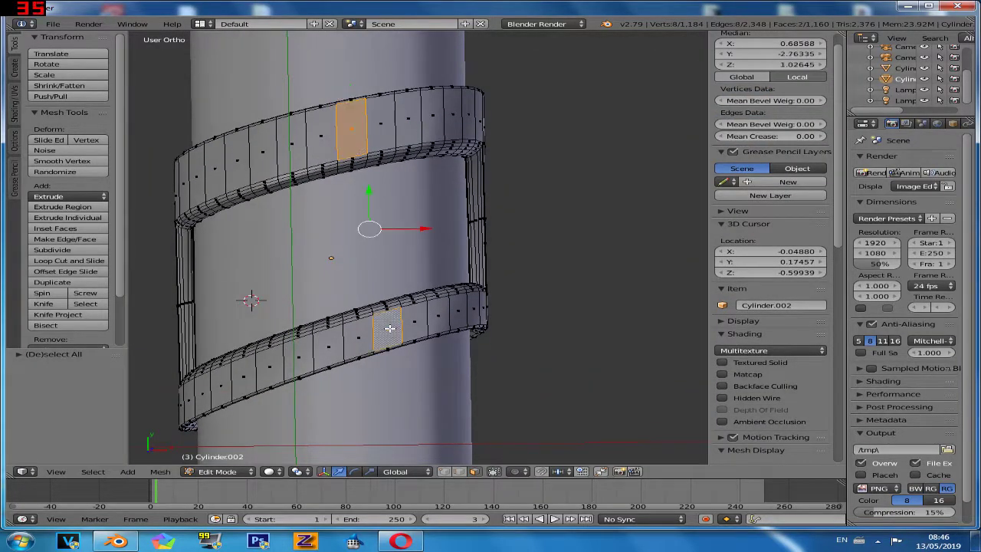
{"action": "right_click", "coordinate": [390, 331], "text": "shift"}
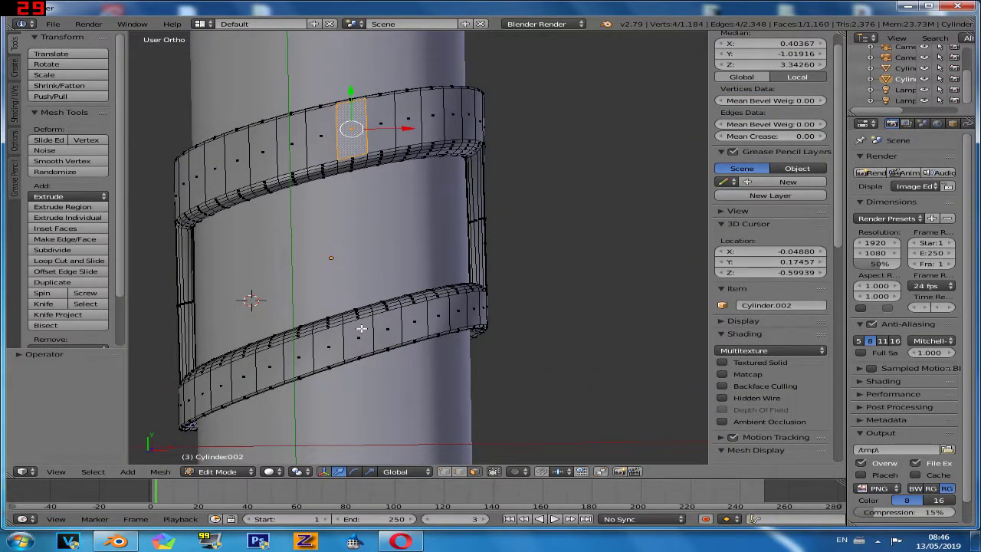
{"action": "right_click", "coordinate": [361, 328], "text": "shift"}
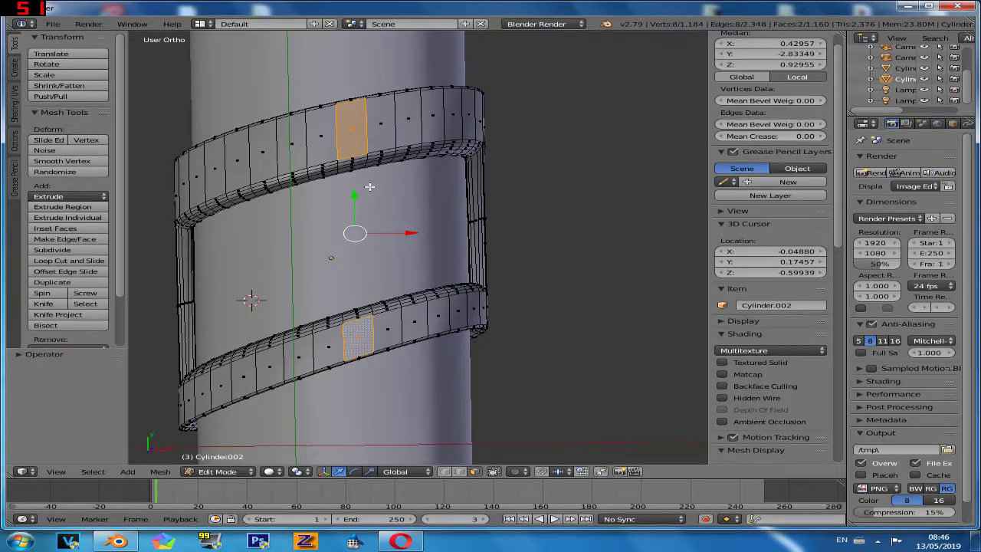
In Right Ortho view, extrude the two selected faces outward as tabs
{"action": "middle_click_drag", "start_coordinate": [367, 186], "coordinate": [561, 205]}
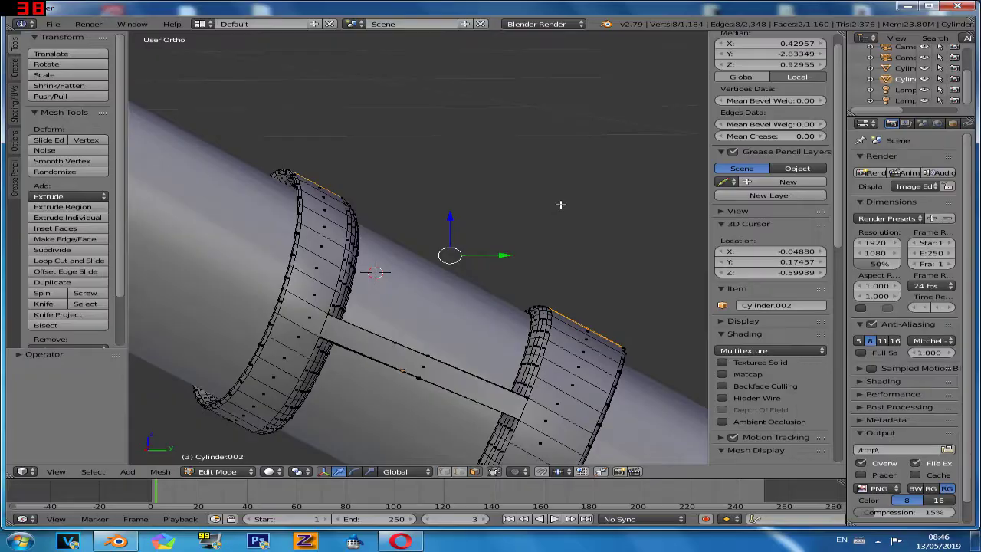
{"action": "key", "text": "KP_3"}
{"action": "key", "text": "e"}
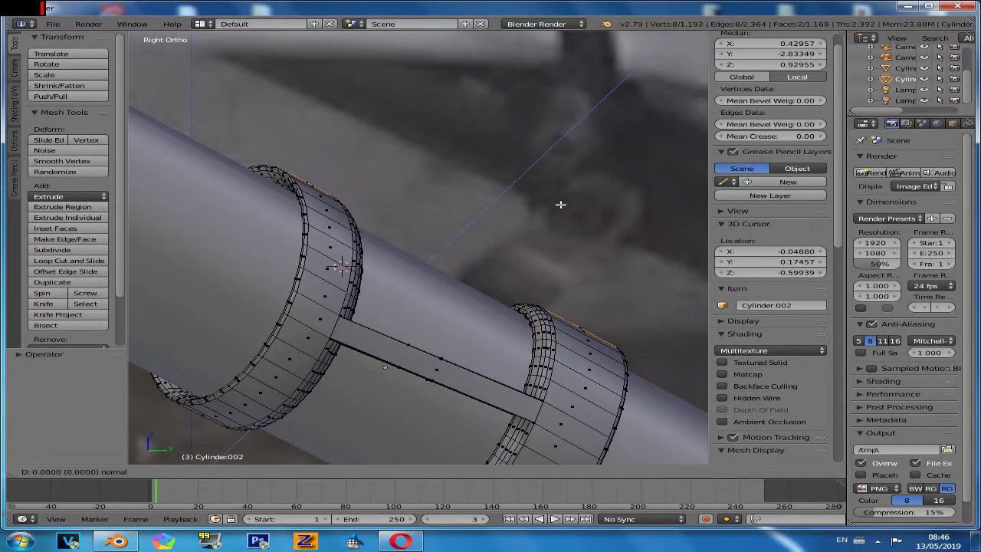
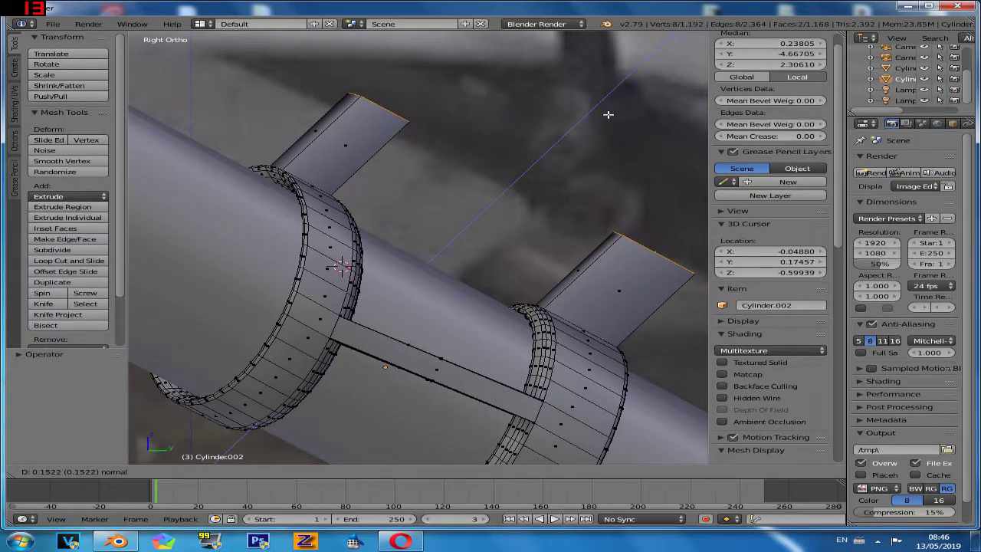
Extrude the flaps from the rings and scale their tips until they pinch together
{"action": "left_click", "coordinate": [608, 114]}
{"action": "scroll", "coordinate": [587, 148], "scroll_direction": "down", "scroll_amount": 2}
{"action": "key", "text": "s"}
{"action": "key", "text": "z"}
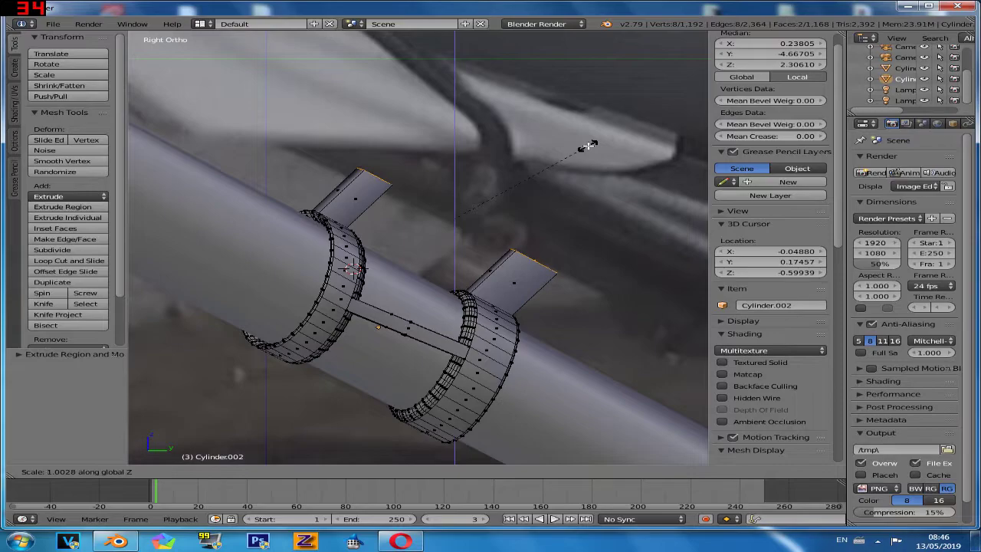
{"action": "left_click", "coordinate": [525, 176]}
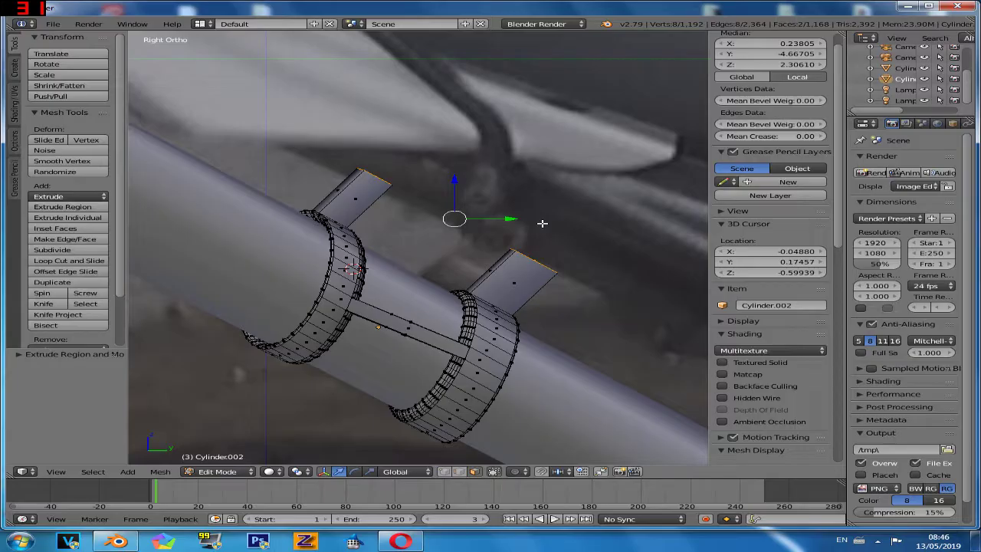
{"action": "key", "text": "s"}
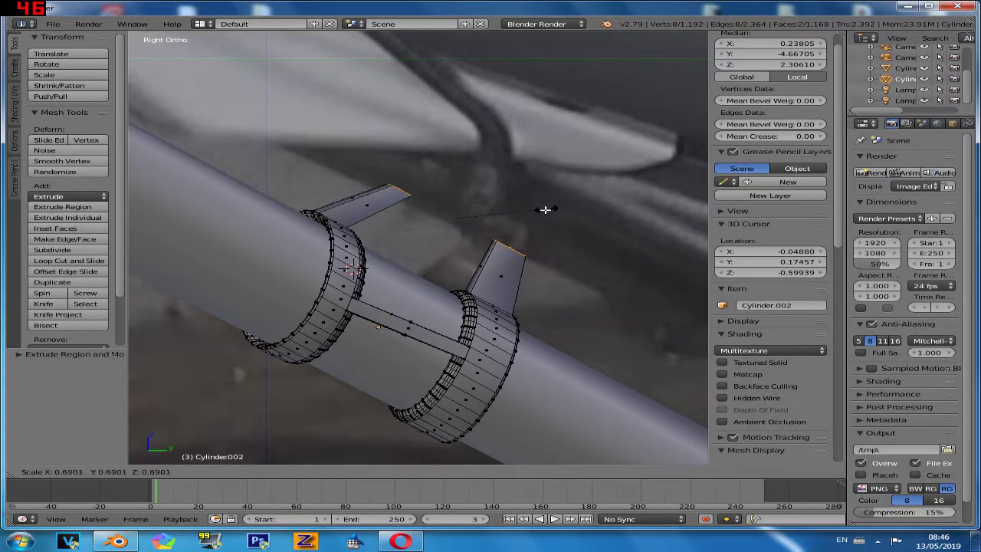
{"action": "right_click", "coordinate": [541, 96]}
{"action": "key", "text": "s"}
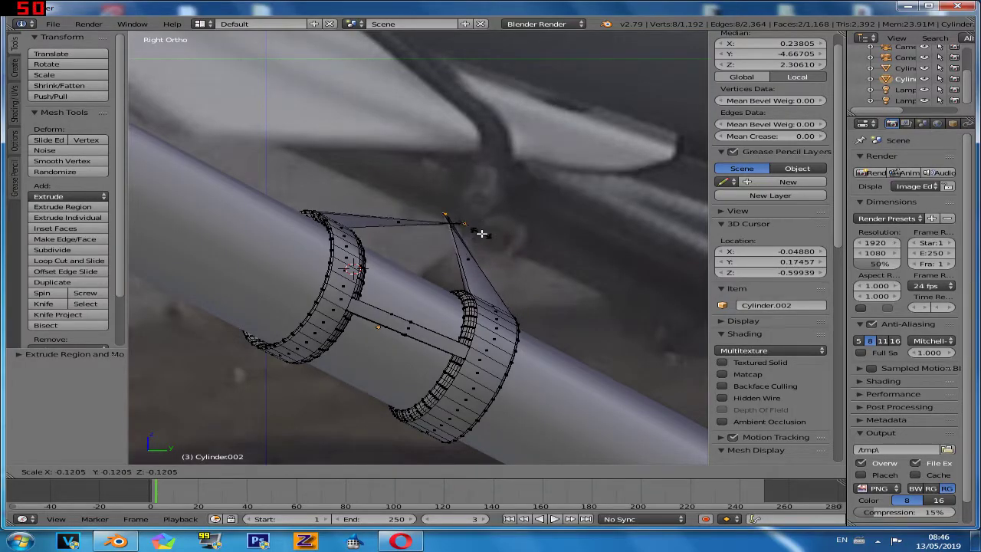
{"action": "left_click", "coordinate": [481, 241]}
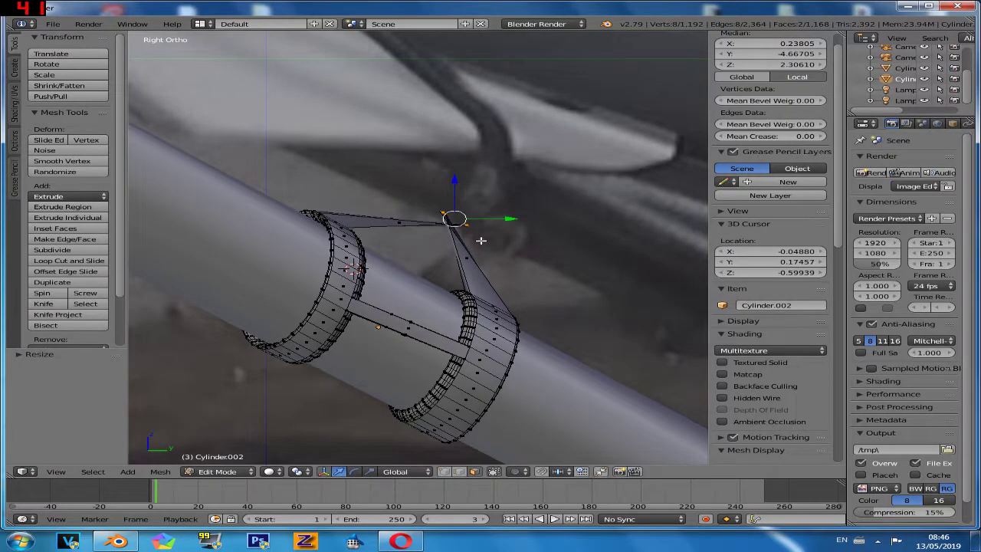
Delete the flap vertices so only the two rings remain, then deselect everything
{"action": "key", "text": "ctrl+z"}
{"action": "key", "text": "x"}
{"action": "left_click", "coordinate": [502, 289]}
{"action": "mouse_move", "coordinate": [502, 289]}
{"action": "middle_mouse_down"}
{"action": "mouse_move", "coordinate": [535, 289]}
{"action": "mouse_move", "coordinate": [500, 299]}
{"action": "middle_mouse_up"}
{"action": "key", "text": "a"}
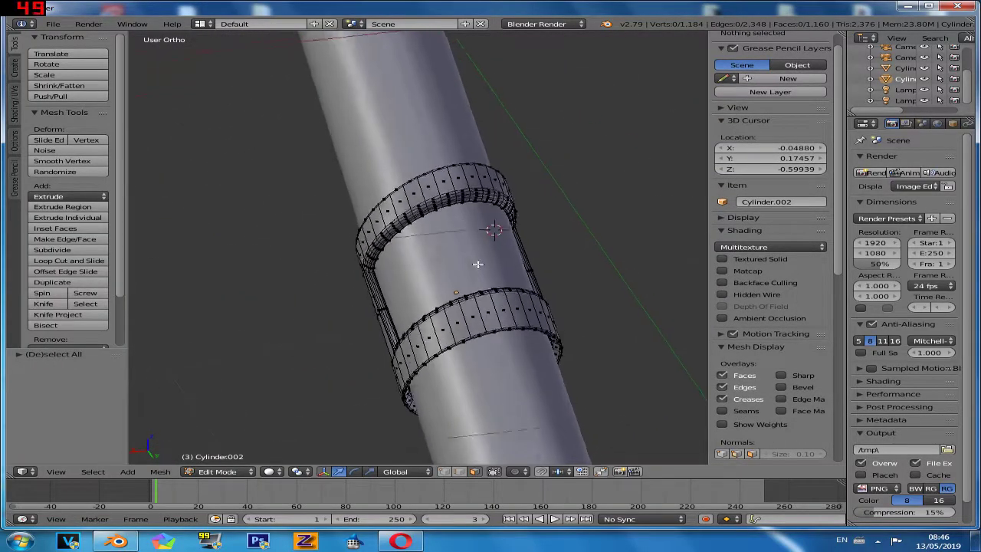
In wireframe, circle-select a patch of faces on the upper clamp ring
{"action": "scroll", "coordinate": [479, 264], "scroll_direction": "up", "scroll_amount": 2}
{"action": "scroll", "coordinate": [483, 260], "scroll_direction": "up", "scroll_amount": 2}
{"action": "middle_click_drag", "start_coordinate": [483, 260], "coordinate": [377, 250]}
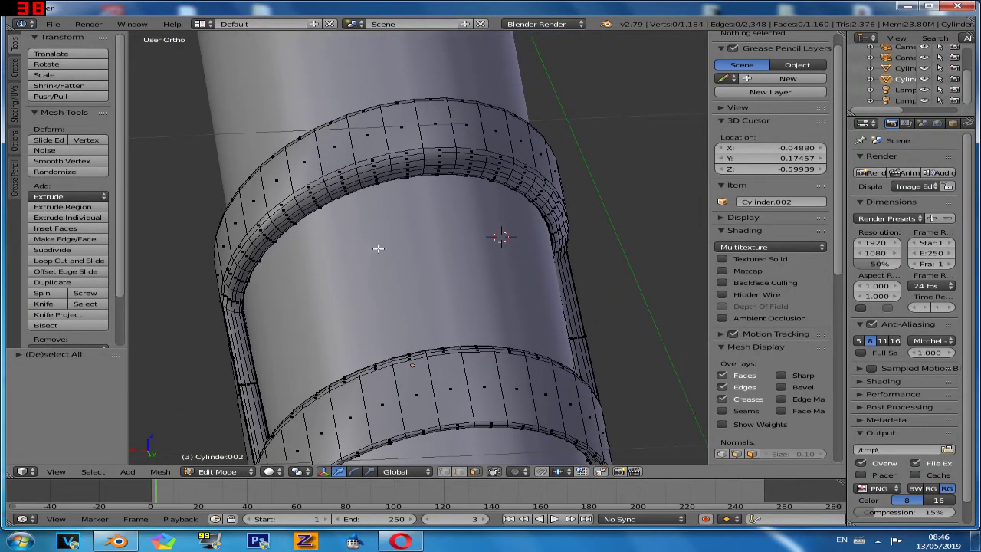
{"action": "key", "text": "z"}
{"action": "left_click", "coordinate": [410, 173]}
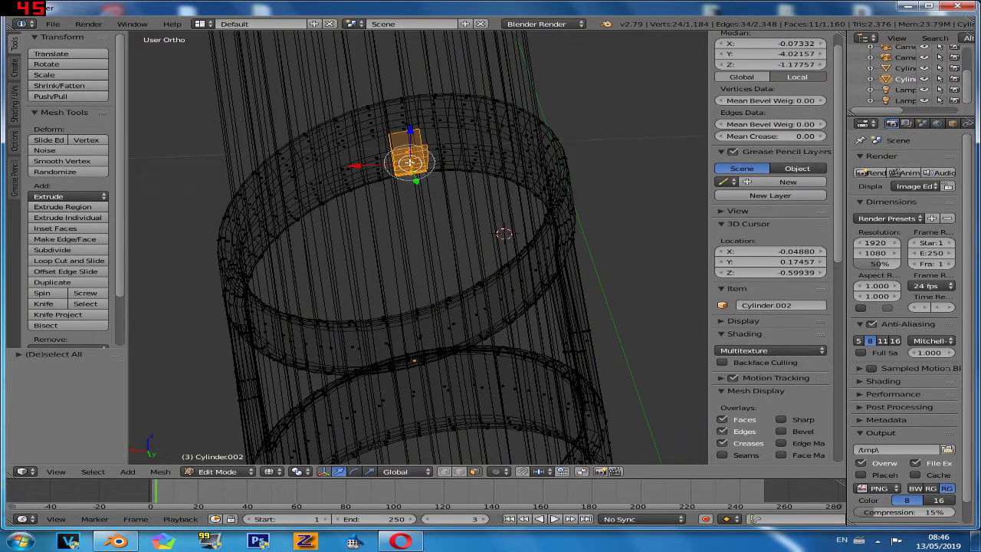
{"action": "middle_click_drag", "start_coordinate": [396, 117], "coordinate": [390, 112]}
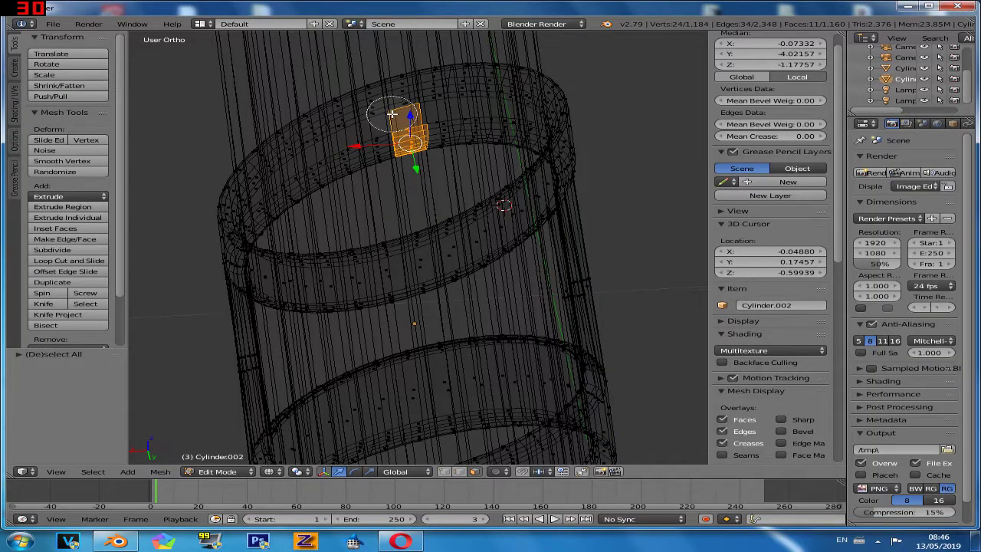
{"action": "middle_click", "coordinate": [392, 115]}
Select a matching patch of faces on the lower clamp ring
{"action": "key", "text": "z"}
{"action": "middle_click_drag", "start_coordinate": [486, 408], "coordinate": [465, 394]}
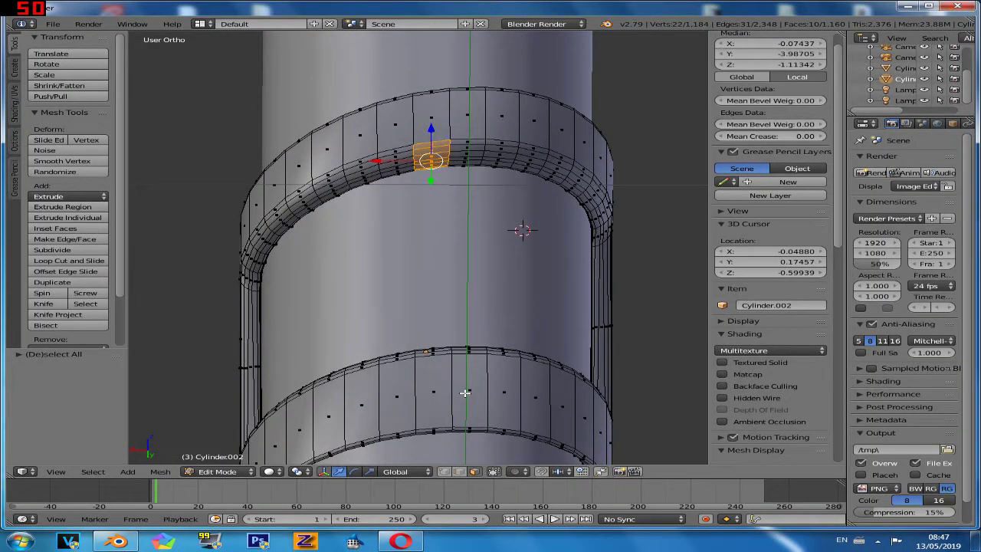
{"action": "key", "text": "z"}
{"action": "key", "text": "c"}
{"action": "middle_click_drag", "start_coordinate": [438, 365], "coordinate": [437, 377]}
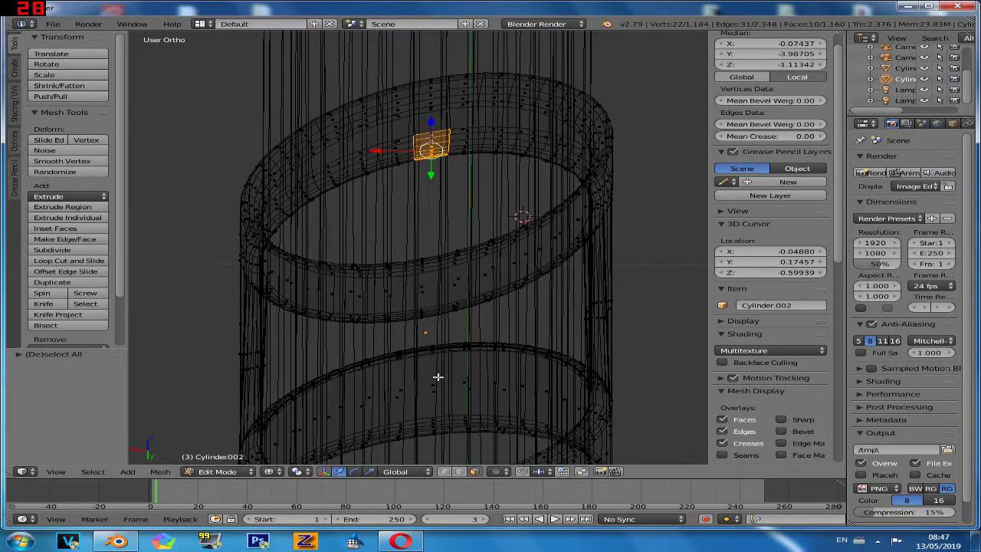
{"action": "left_click_drag", "start_coordinate": [438, 376], "coordinate": [432, 376]}
{"action": "mouse_move", "coordinate": [434, 381]}
{"action": "middle_mouse_down"}
{"action": "mouse_move", "coordinate": [435, 396]}
{"action": "mouse_move", "coordinate": [467, 329]}
{"action": "middle_mouse_up"}
{"action": "key", "text": "z"}
Join the two patches into a face strip with Bridge Edge Loops
{"action": "key", "text": "w"}
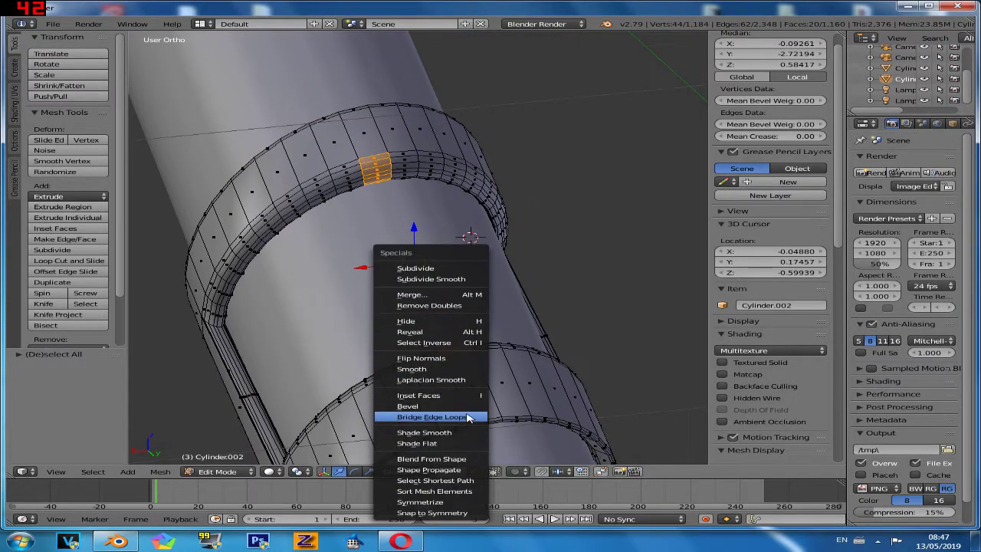
{"action": "left_click", "coordinate": [468, 418]}
{"action": "key", "text": "h"}
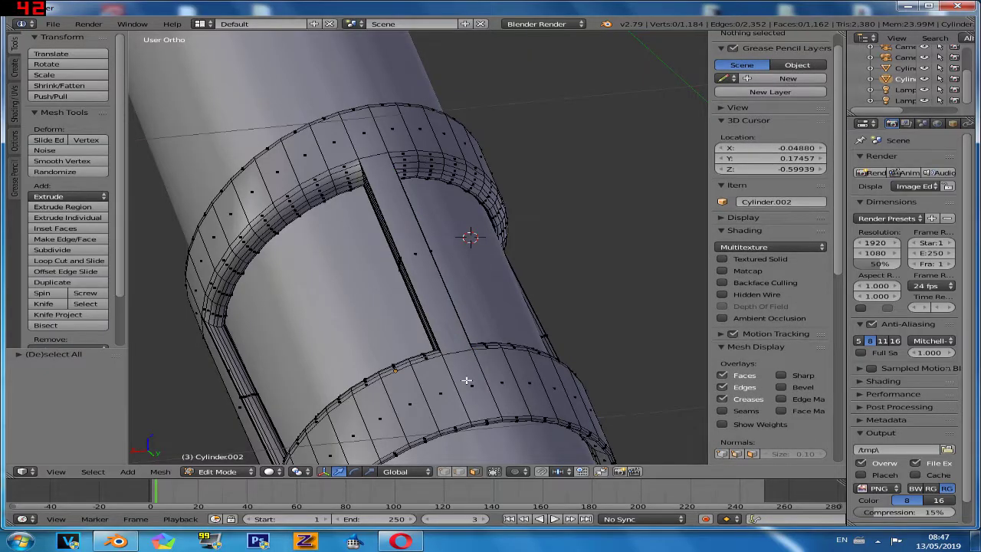
{"action": "key", "text": "Tab"}
{"action": "mouse_move", "coordinate": [470, 404]}
{"action": "middle_mouse_down"}
{"action": "mouse_move", "coordinate": [438, 389]}
{"action": "mouse_move", "coordinate": [406, 398]}
{"action": "middle_mouse_up"}
{"action": "key", "text": "Tab"}
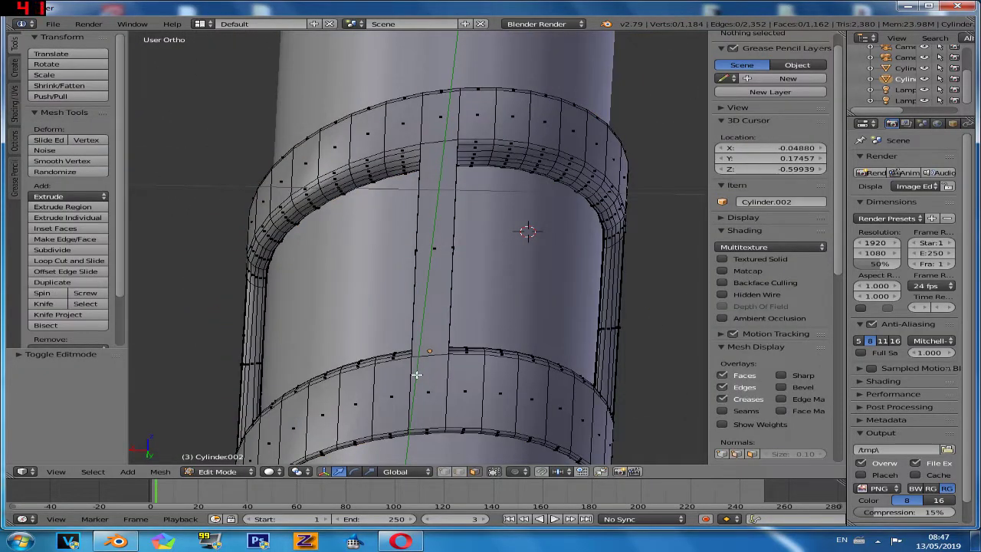
{"action": "key", "text": "alt+h"}
{"action": "key", "text": "a"}
{"action": "key", "text": "ctrl+r"}
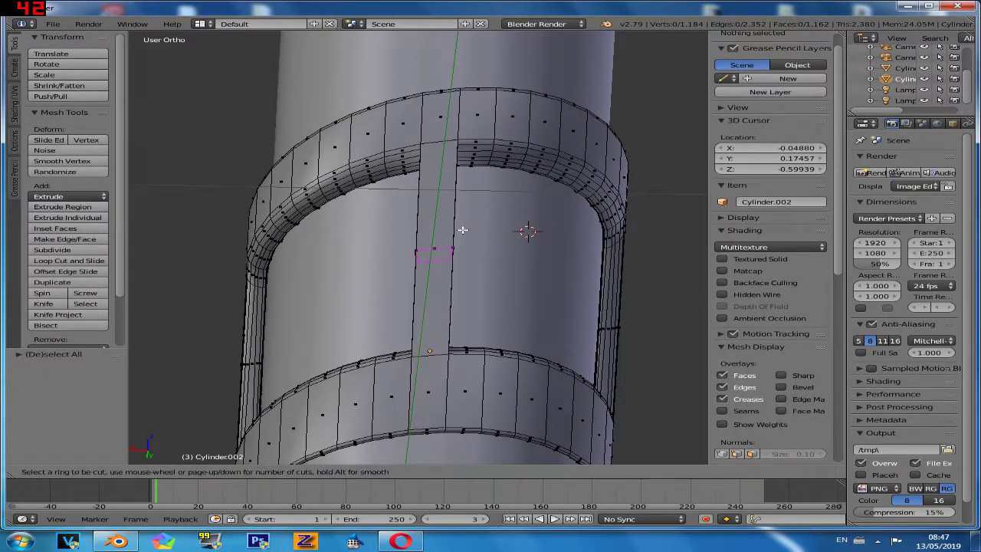
{"action": "left_click", "coordinate": [460, 225]}
{"action": "left_click", "coordinate": [457, 230]}
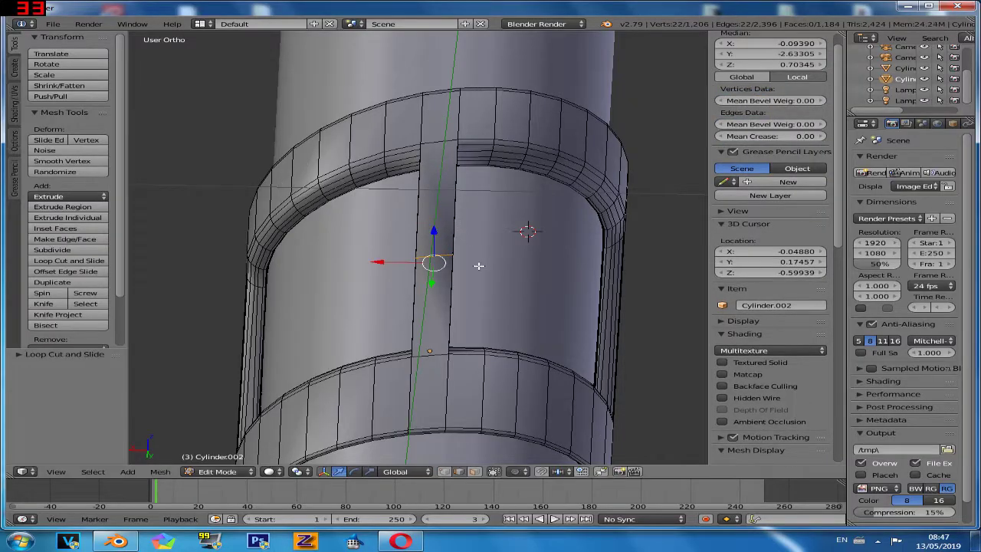
{"action": "key", "text": "g"}
{"action": "key", "text": "g"}
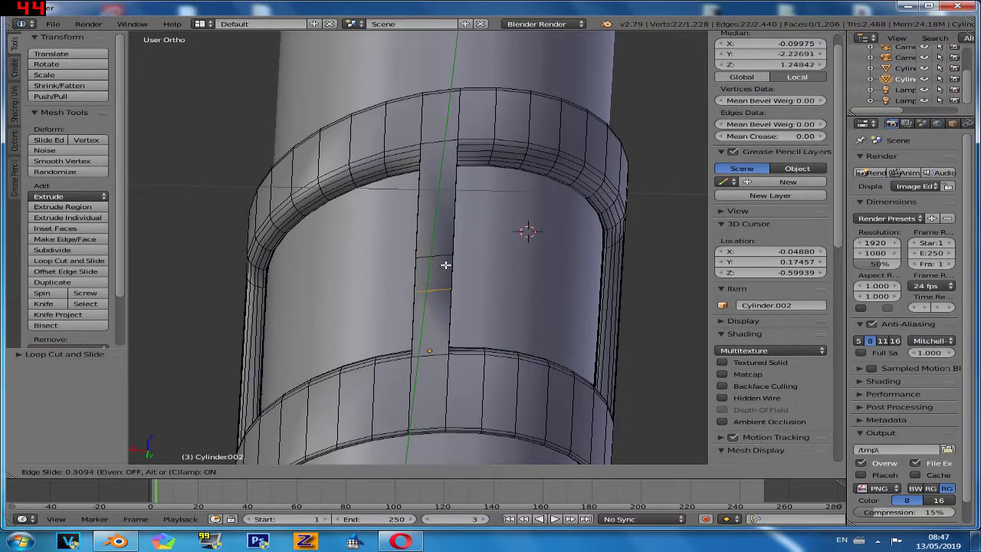
{"action": "left_click", "coordinate": [463, 248]}
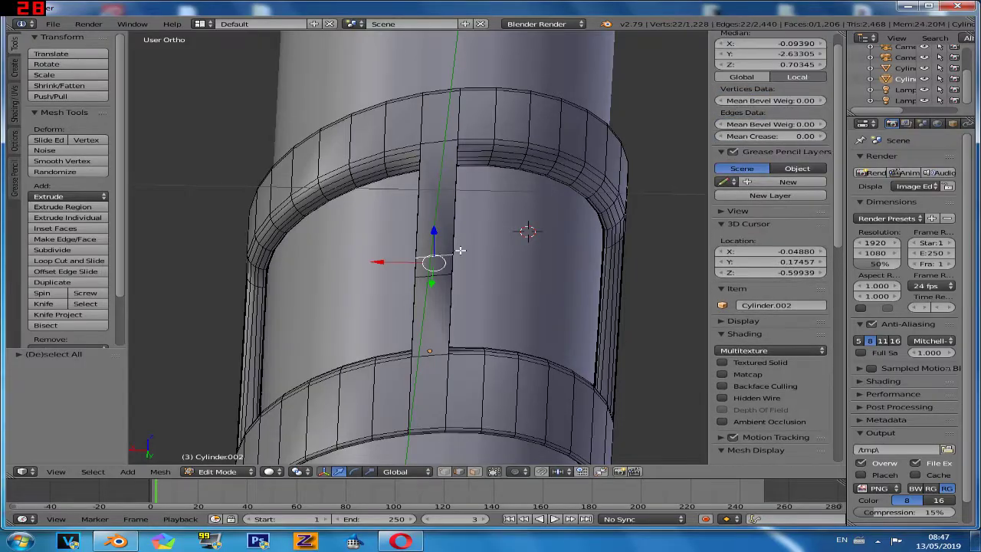
{"action": "key", "text": "f"}
{"action": "key", "text": "g"}
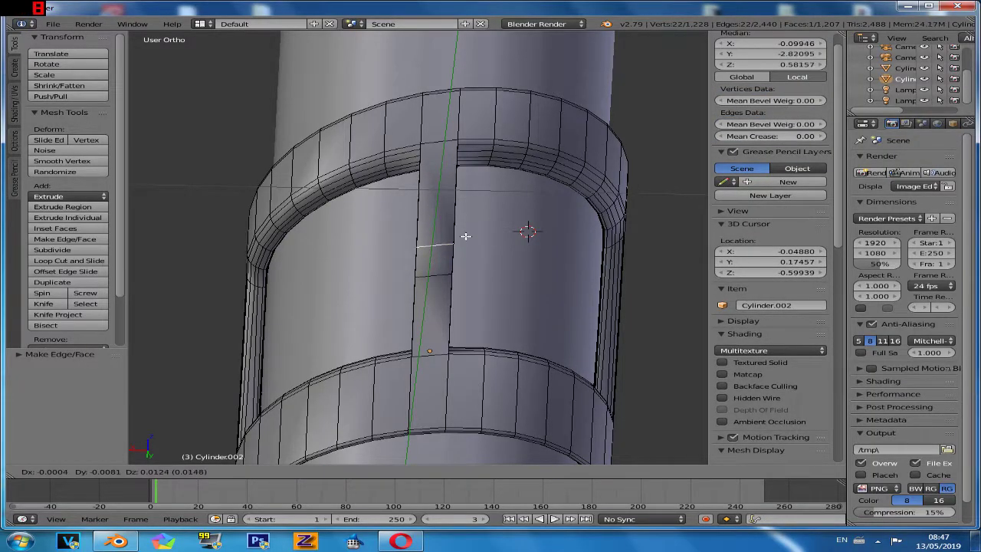
{"action": "left_click", "coordinate": [463, 216]}
{"action": "key", "text": "g"}
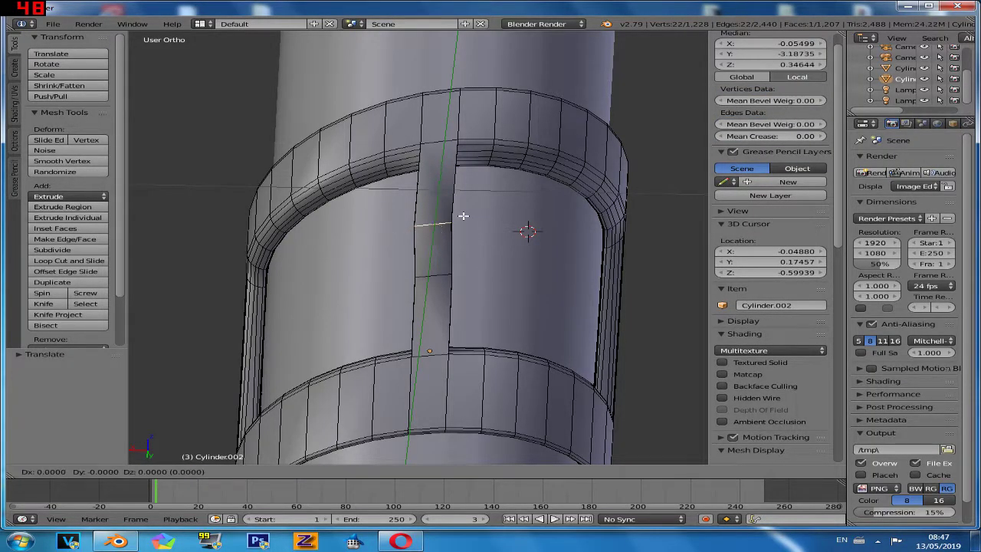
{"action": "left_click", "coordinate": [466, 222]}
{"action": "key", "text": "a"}
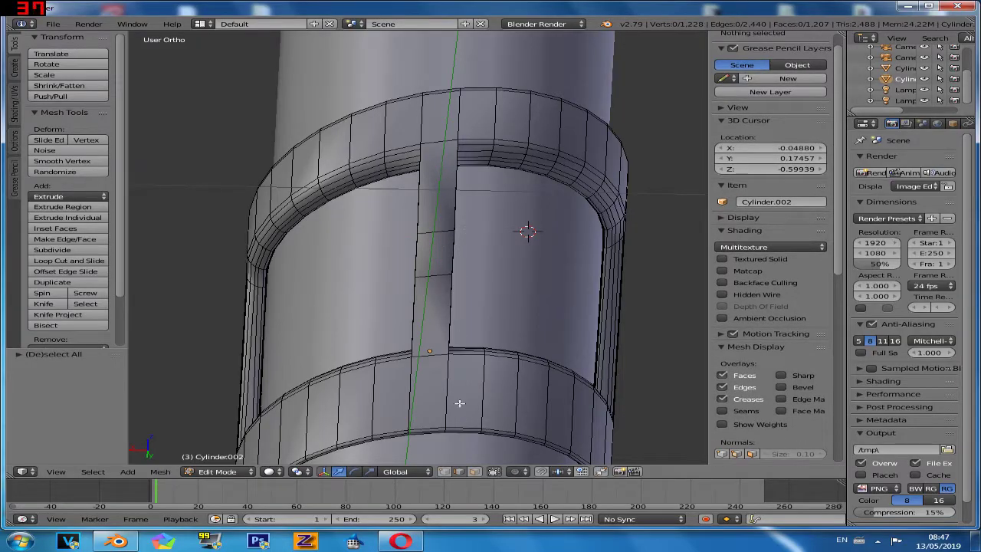
{"action": "right_click", "coordinate": [438, 275], "text": "alt"}
{"action": "key", "text": "g"}
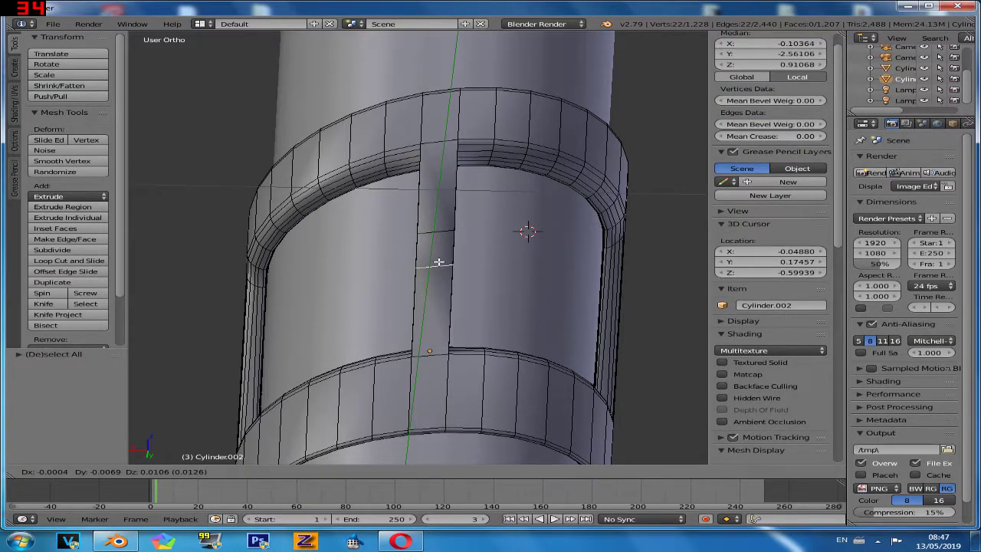
{"action": "left_click", "coordinate": [437, 255]}
{"action": "key", "text": "a"}
{"action": "right_click", "coordinate": [436, 259]}
{"action": "mouse_move", "coordinate": [435, 258]}
{"action": "middle_mouse_down"}
{"action": "mouse_move", "coordinate": [571, 222]}
{"action": "mouse_move", "coordinate": [483, 274]}
{"action": "middle_mouse_up"}
{"action": "key", "text": "a"}
{"action": "scroll", "coordinate": [417, 289], "scroll_direction": "up", "scroll_amount": 3}
{"action": "key", "text": "a"}
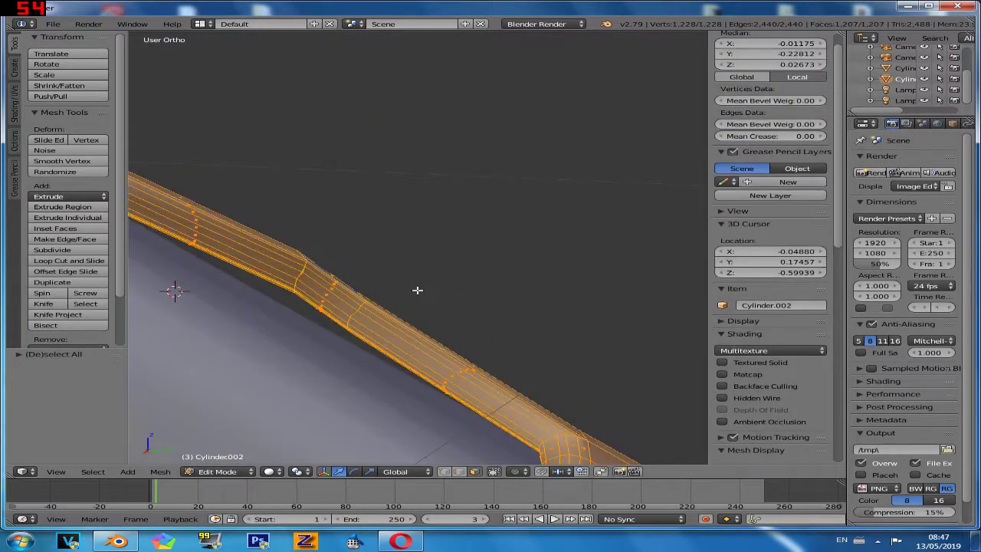
{"action": "key", "text": "a"}
{"action": "left_click", "coordinate": [460, 472]}
{"action": "right_click", "coordinate": [329, 280], "text": "alt"}
{"action": "middle_click_drag", "start_coordinate": [487, 274], "coordinate": [434, 285]}
{"action": "key", "text": "ctrl+z"}
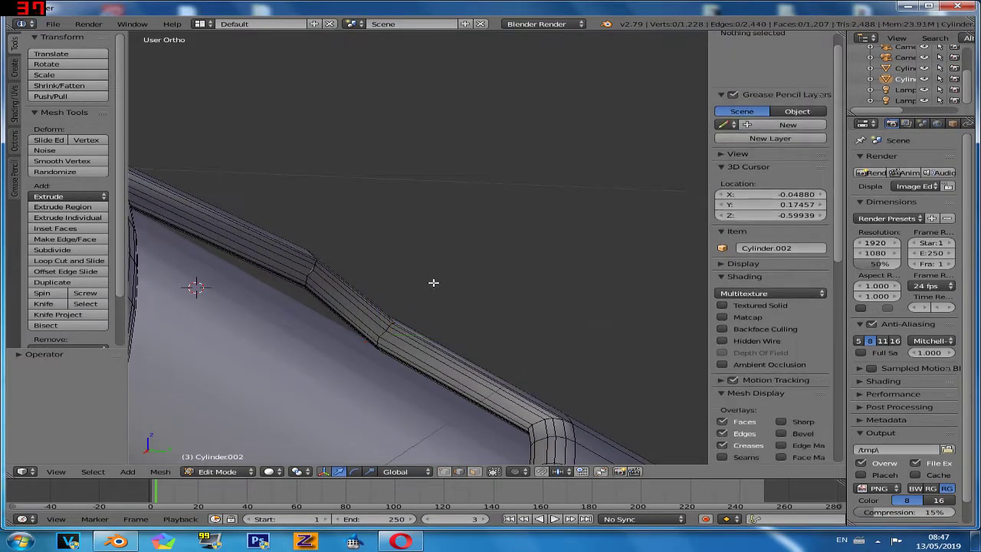
{"action": "key", "text": "ctrl+z"}
{"action": "key", "text": "ctrl+z"}
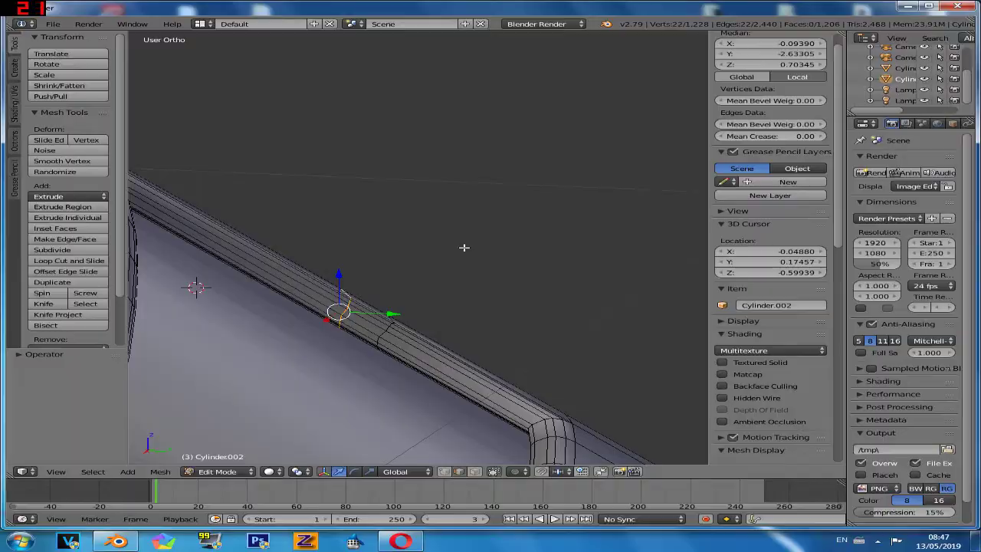
{"action": "mouse_move", "coordinate": [478, 235]}
{"action": "middle_mouse_down"}
{"action": "mouse_move", "coordinate": [468, 247]}
{"action": "mouse_move", "coordinate": [423, 244]}
{"action": "middle_mouse_up"}
{"action": "key", "text": "ctrl+z"}
{"action": "key", "text": "ctrl+z"}
Add two loop cuts across the bridging strip
{"action": "key", "text": "ctrl+r"}
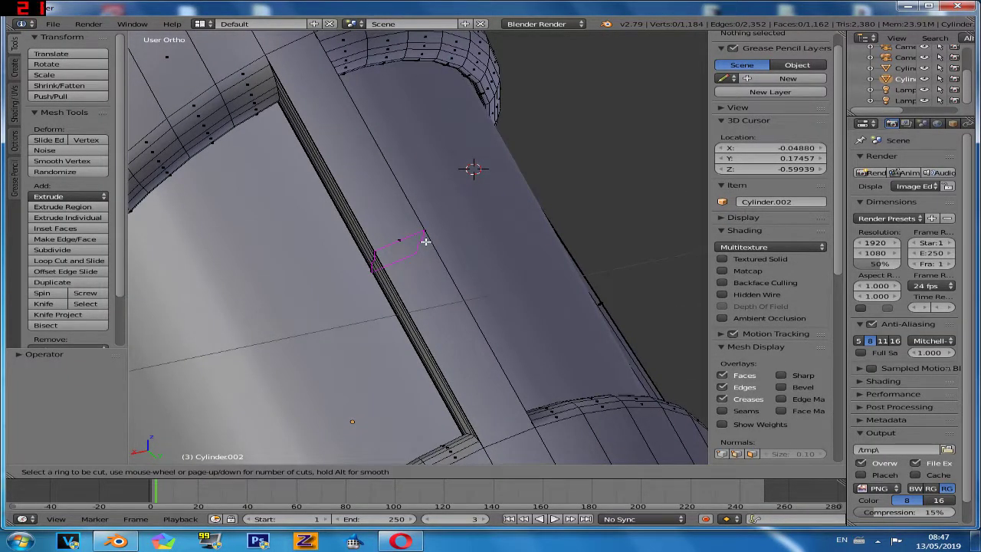
{"action": "left_click", "coordinate": [429, 237]}
{"action": "left_click", "coordinate": [429, 236]}
{"action": "key", "text": "ctrl+r"}
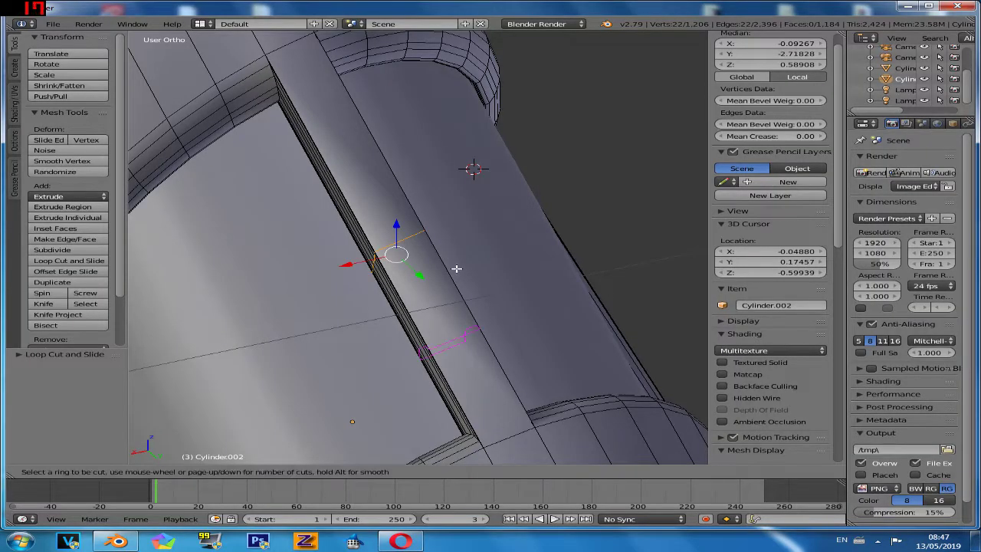
{"action": "left_click", "coordinate": [455, 269]}
{"action": "left_click", "coordinate": [424, 209]}
{"action": "left_click", "coordinate": [424, 207]}
{"action": "key", "text": "a"}
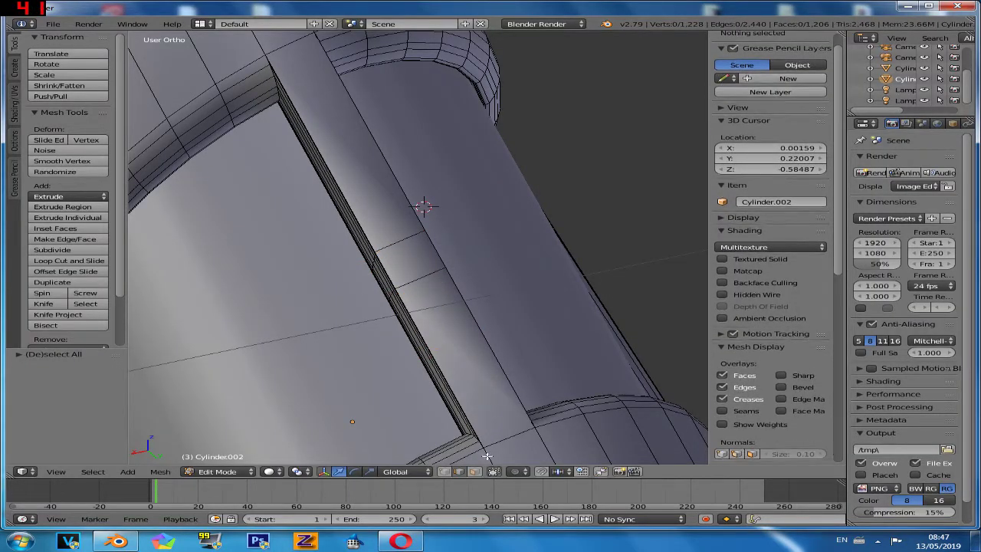
Try extruding the strip's end edge, then cancel it and clear the selection
{"action": "right_click", "coordinate": [416, 273], "text": "alt"}
{"action": "key", "text": "KP_3"}
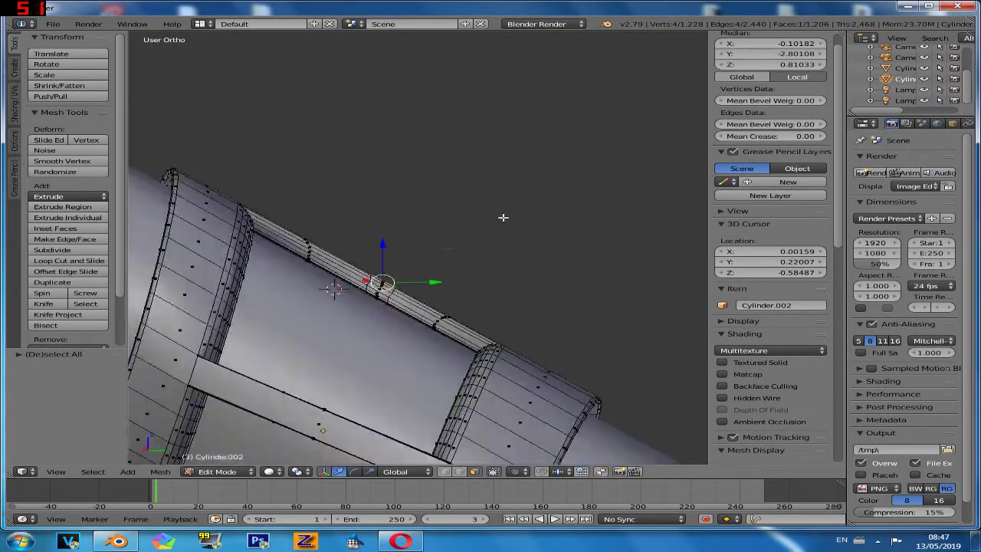
{"action": "key", "text": "e"}
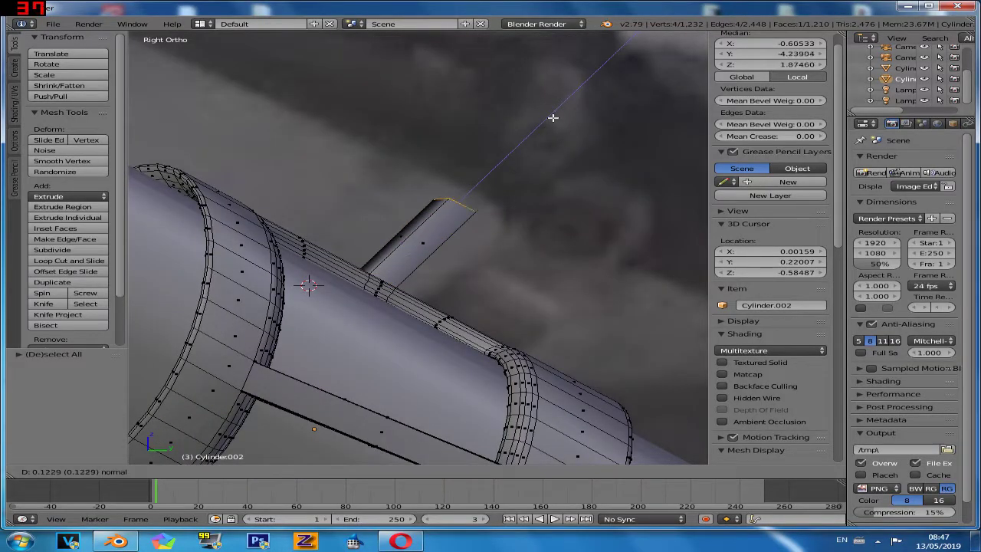
{"action": "right_click", "coordinate": [546, 126]}
{"action": "middle_click_drag", "start_coordinate": [547, 127], "coordinate": [460, 237]}
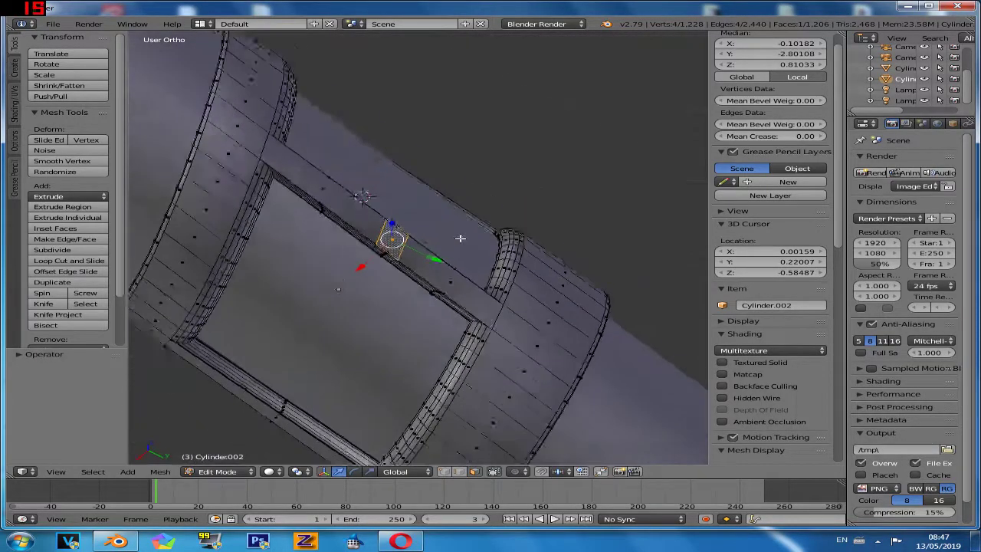
{"action": "key", "text": "a"}
{"action": "scroll", "coordinate": [467, 245], "scroll_direction": "up", "scroll_amount": 2}
Add another loop cut on the strap, slide it into place, and select the face between the loops
{"action": "right_click", "coordinate": [467, 245], "text": "alt"}
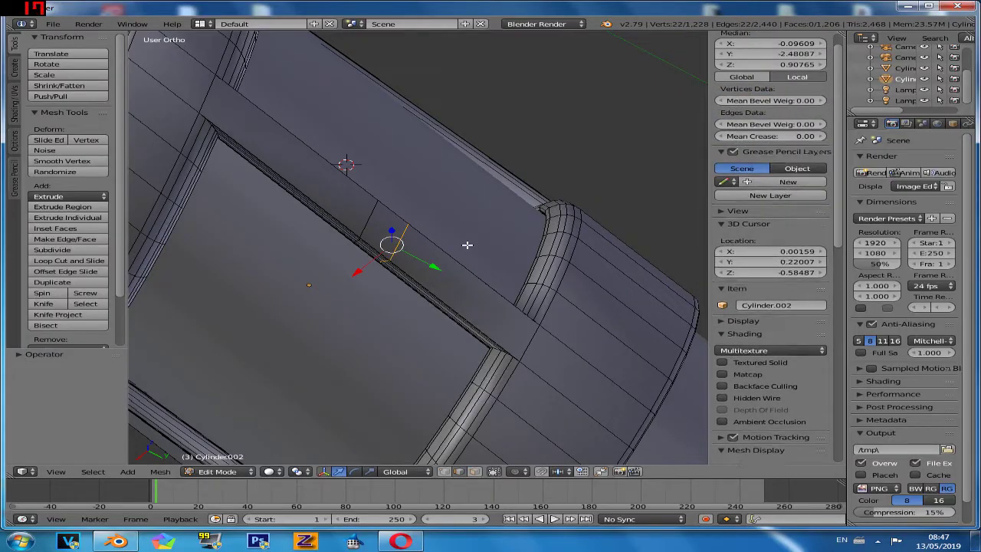
{"action": "key", "text": "x"}
{"action": "left_click", "coordinate": [467, 244]}
{"action": "key", "text": "ctrl+r"}
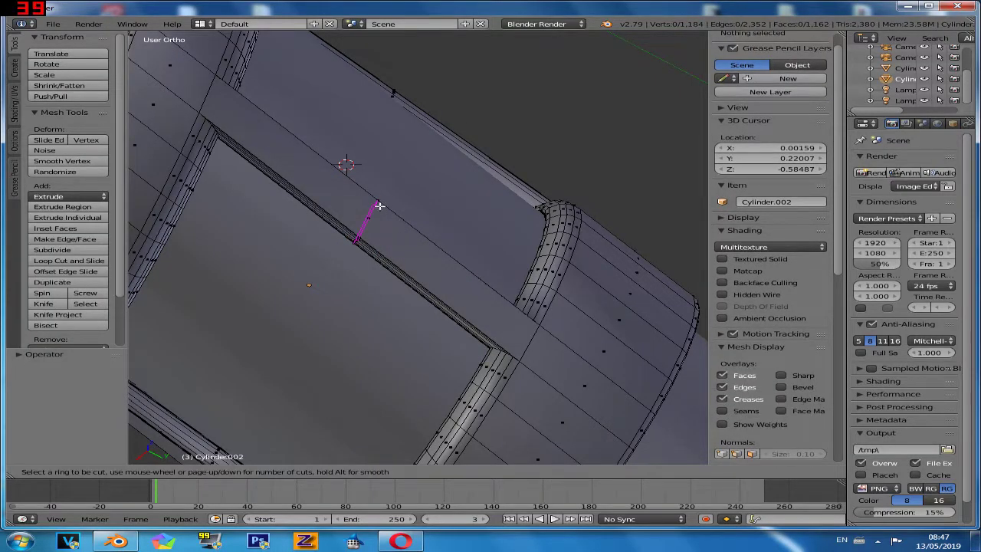
{"action": "left_click", "coordinate": [359, 191]}
{"action": "right_click", "coordinate": [344, 169]}
{"action": "key", "text": "g"}
{"action": "key", "text": "g"}
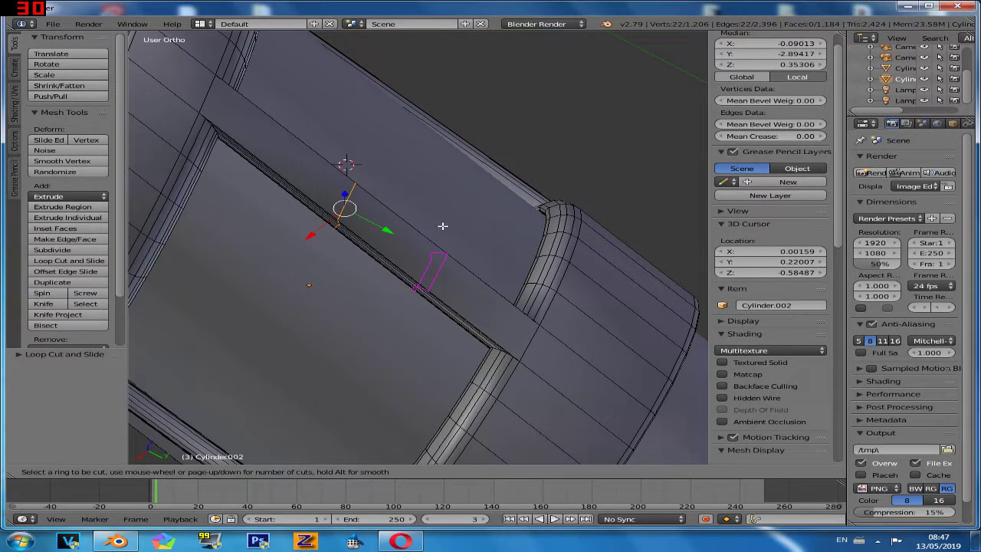
{"action": "left_click", "coordinate": [420, 211]}
{"action": "key", "text": "a"}
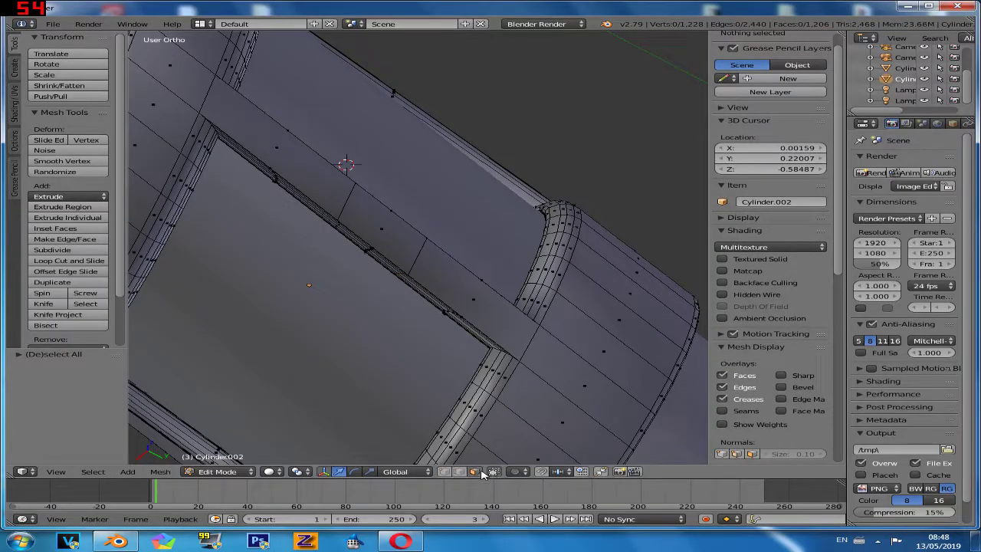
{"action": "right_click", "coordinate": [397, 244]}
{"action": "mouse_move", "coordinate": [396, 244]}
{"action": "middle_mouse_down"}
{"action": "mouse_move", "coordinate": [428, 217]}
{"action": "mouse_move", "coordinate": [483, 212]}
{"action": "middle_mouse_up"}
Extrude the strap face upward into a tab
{"action": "key", "text": "e"}
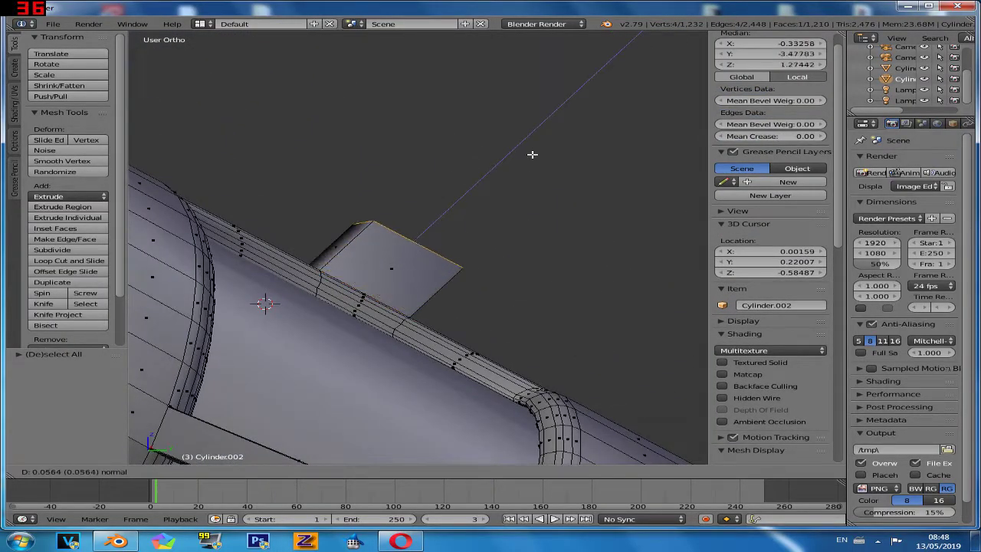
{"action": "left_click", "coordinate": [594, 84]}
{"action": "key", "text": "KP_3"}
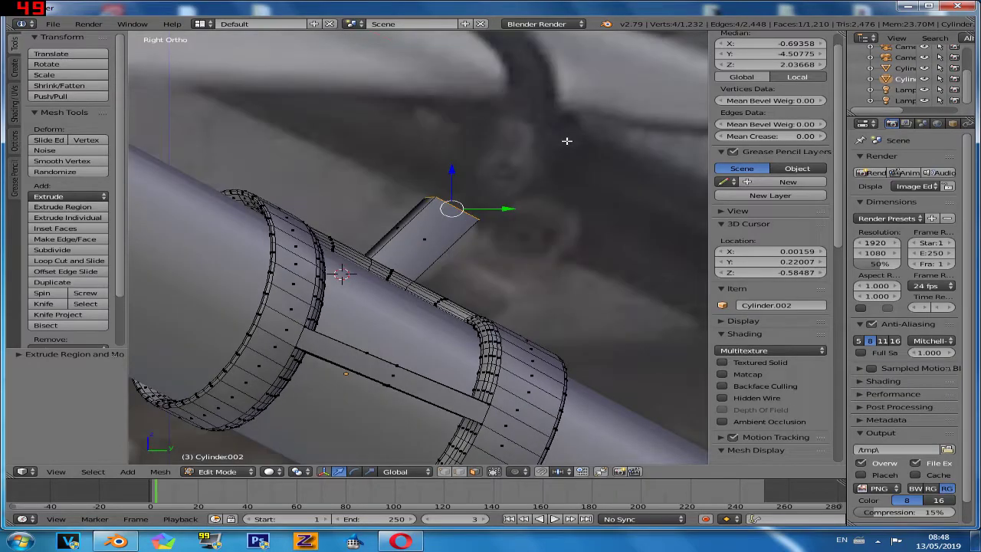
{"action": "key", "text": "z"}
{"action": "key", "text": "z"}
{"action": "key", "text": "Tab"}
{"action": "mouse_move", "coordinate": [285, 286]}
{"action": "middle_mouse_down"}
{"action": "mouse_move", "coordinate": [455, 261]}
{"action": "mouse_move", "coordinate": [469, 195]}
{"action": "middle_mouse_up"}
{"action": "key", "text": "Tab"}
Select the tab's two opposite vertical edges
{"action": "middle_click_drag", "start_coordinate": [438, 247], "coordinate": [456, 262]}
{"action": "key", "text": "a"}
{"action": "right_click", "coordinate": [468, 246]}
{"action": "right_click", "coordinate": [422, 254], "text": "shift"}
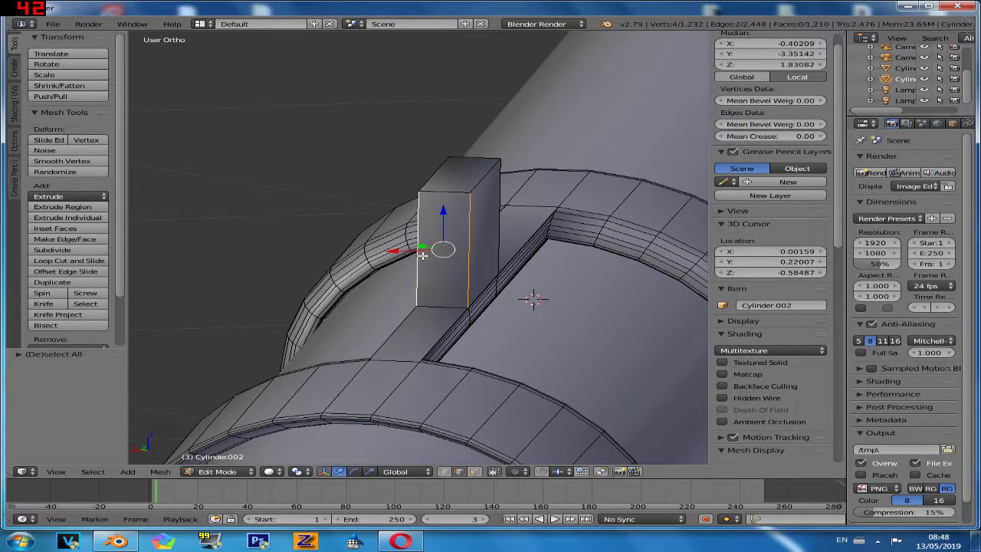
{"action": "middle_click_drag", "start_coordinate": [436, 296], "coordinate": [400, 310]}
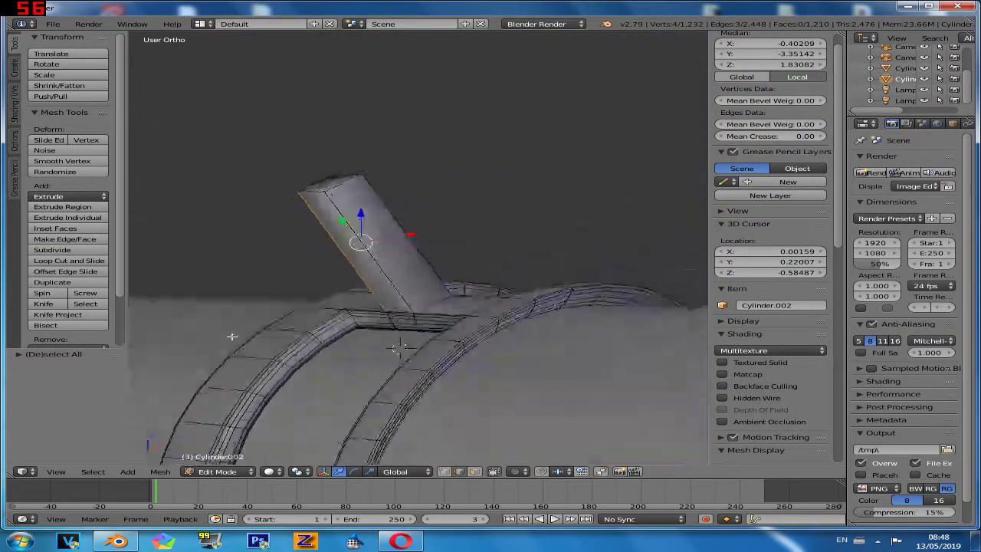
{"action": "right_click", "coordinate": [426, 266], "text": "alt+shift"}
{"action": "middle_click_drag", "start_coordinate": [425, 266], "coordinate": [493, 290]}
{"action": "key", "text": "ctrl+z"}
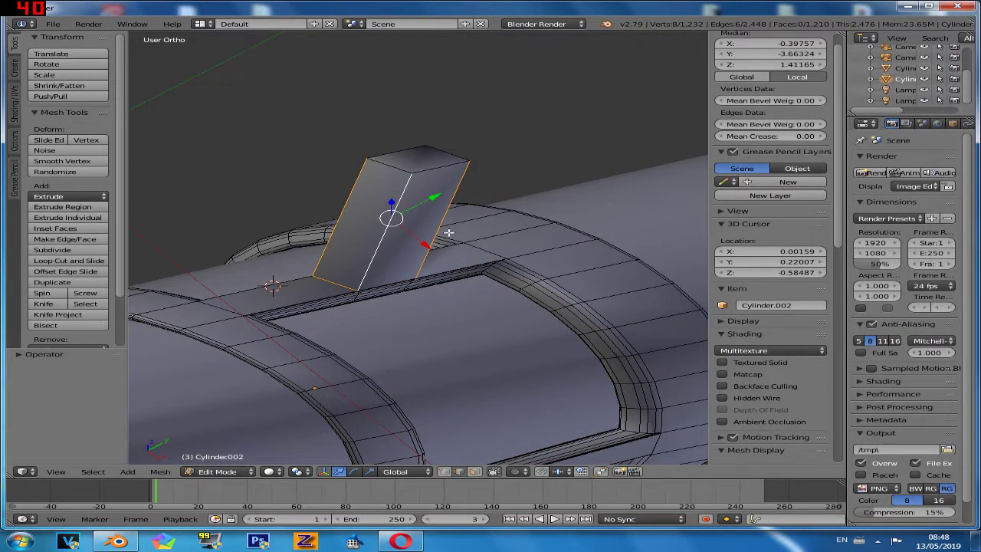
{"action": "middle_click_drag", "start_coordinate": [448, 233], "coordinate": [391, 263]}
{"action": "scroll", "coordinate": [358, 223], "scroll_direction": "up", "scroll_amount": 5}
{"action": "scroll", "coordinate": [269, 357], "scroll_direction": "up", "scroll_amount": 3}
{"action": "scroll", "coordinate": [335, 301], "scroll_direction": "up", "scroll_amount": 2}
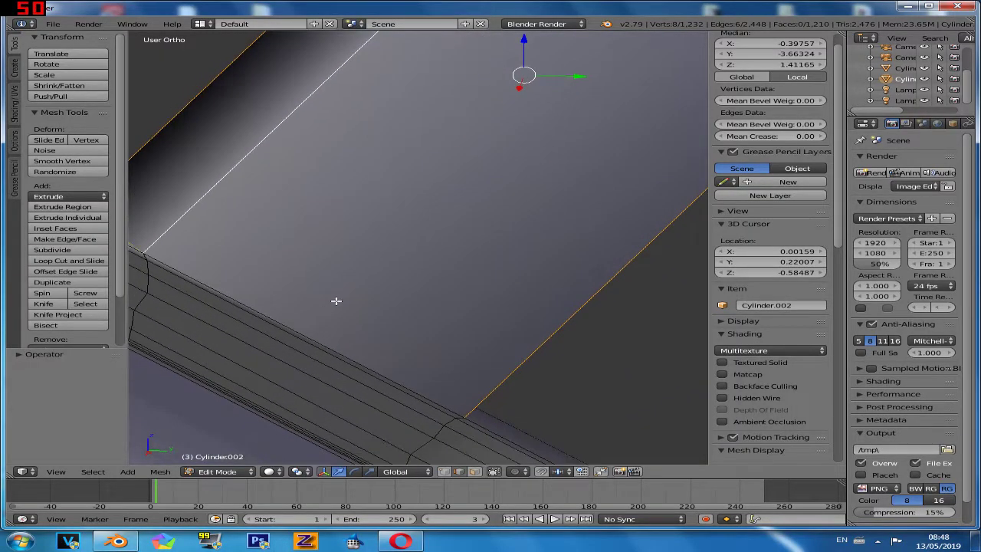
{"action": "middle_click_drag", "start_coordinate": [336, 301], "coordinate": [295, 313]}
{"action": "scroll", "coordinate": [374, 300], "scroll_direction": "down", "scroll_amount": 4}
{"action": "mouse_move", "coordinate": [465, 283]}
{"action": "middle_mouse_down"}
{"action": "mouse_move", "coordinate": [417, 340]}
{"action": "mouse_move", "coordinate": [438, 271]}
{"action": "mouse_move", "coordinate": [184, 214]}
{"action": "mouse_move", "coordinate": [510, 260]}
{"action": "mouse_move", "coordinate": [495, 258]}
{"action": "middle_mouse_up"}
Bevel the tab's edges with 2 segments and return to Object Mode
{"action": "left_click", "coordinate": [497, 273], "text": "shift"}
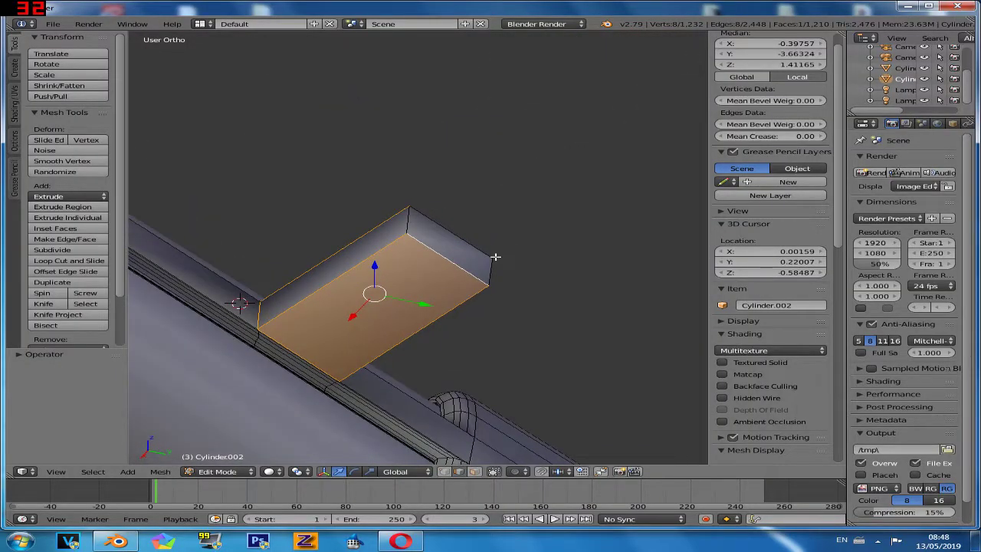
{"action": "left_click", "coordinate": [497, 258], "text": "shift"}
{"action": "key", "text": "w"}
{"action": "left_click", "coordinate": [463, 258]}
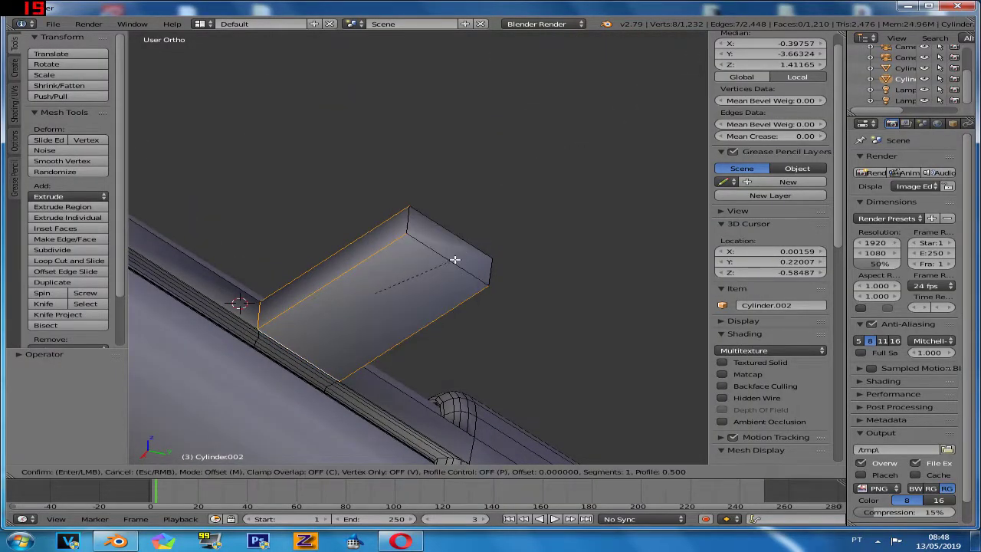
{"action": "left_click", "coordinate": [509, 250]}
{"action": "key", "text": "Tab"}
{"action": "mouse_move", "coordinate": [509, 258]}
{"action": "middle_mouse_down"}
{"action": "mouse_move", "coordinate": [364, 248]}
{"action": "mouse_move", "coordinate": [289, 214]}
{"action": "mouse_move", "coordinate": [453, 214]}
{"action": "middle_mouse_up"}
{"action": "scroll", "coordinate": [453, 215], "scroll_direction": "down", "scroll_amount": 3}
View the full exhaust pipe from the right side and clear the selection
{"action": "key", "text": "KP_3"}
{"action": "scroll", "coordinate": [452, 219], "scroll_direction": "up", "scroll_amount": 3}
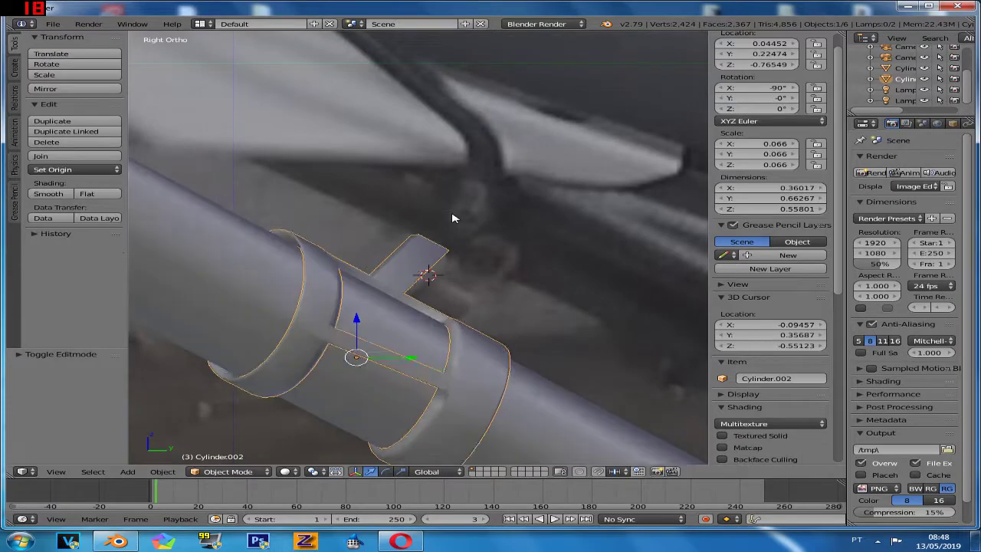
{"action": "scroll", "coordinate": [519, 307], "scroll_direction": "down", "scroll_amount": 3}
{"action": "middle_click_drag", "start_coordinate": [519, 307], "coordinate": [438, 318]}
{"action": "key", "text": "a"}
{"action": "right_click", "coordinate": [445, 328]}
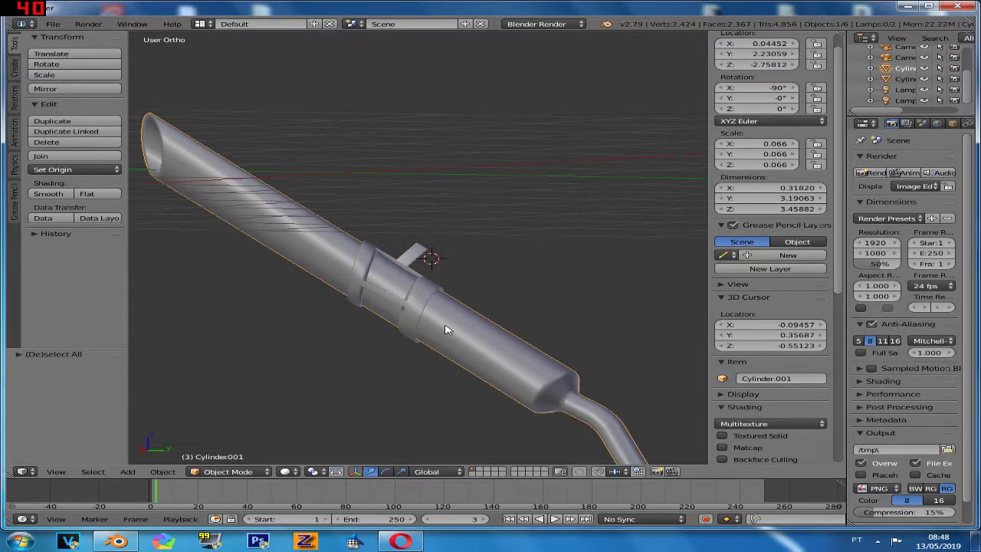
{"action": "key", "text": "KP_3"}
{"action": "key", "text": "a"}
{"action": "scroll", "coordinate": [448, 325], "scroll_direction": "up", "scroll_amount": 2}
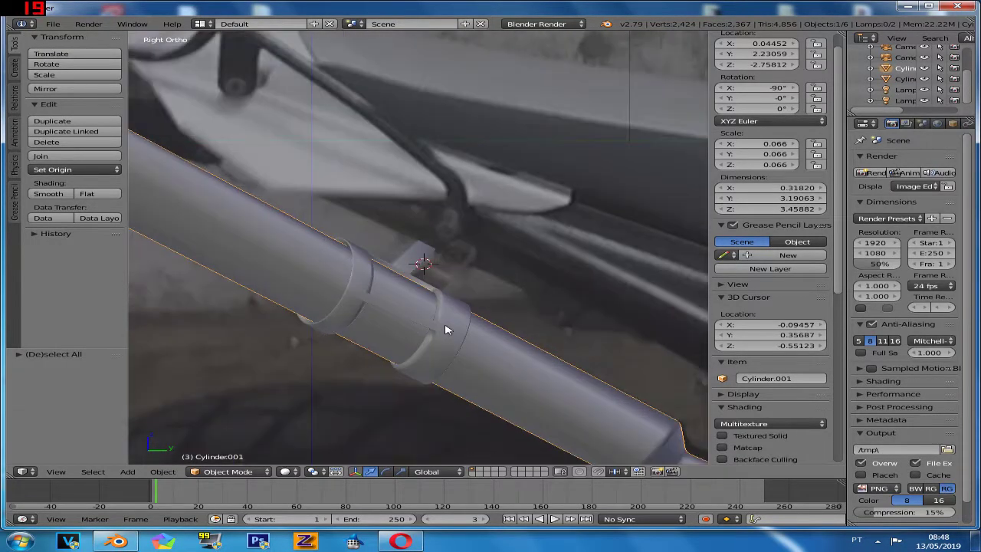
Select only the collar object in Object Mode
{"action": "right_click", "coordinate": [427, 263]}
{"action": "key", "text": "Tab"}
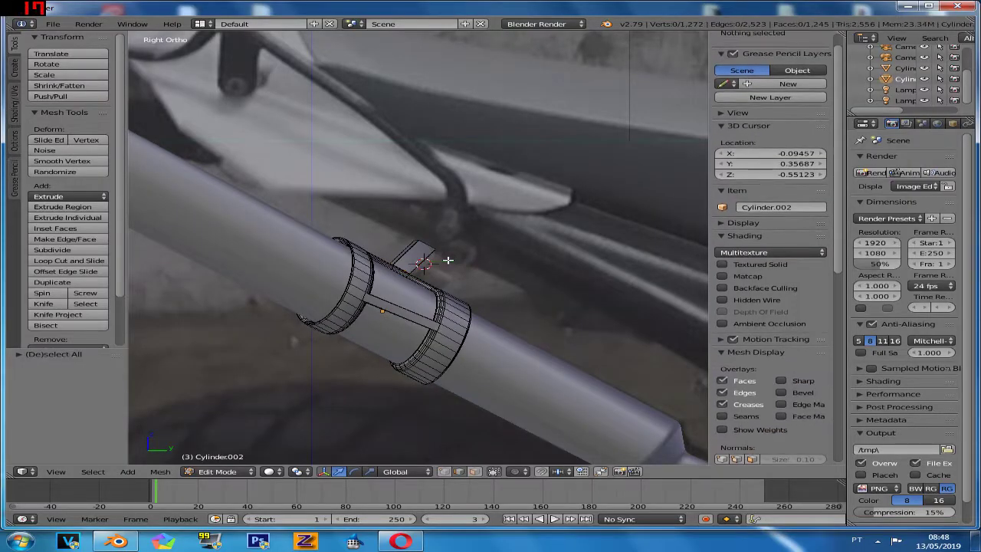
{"action": "key", "text": "Tab"}
{"action": "key", "text": "a"}
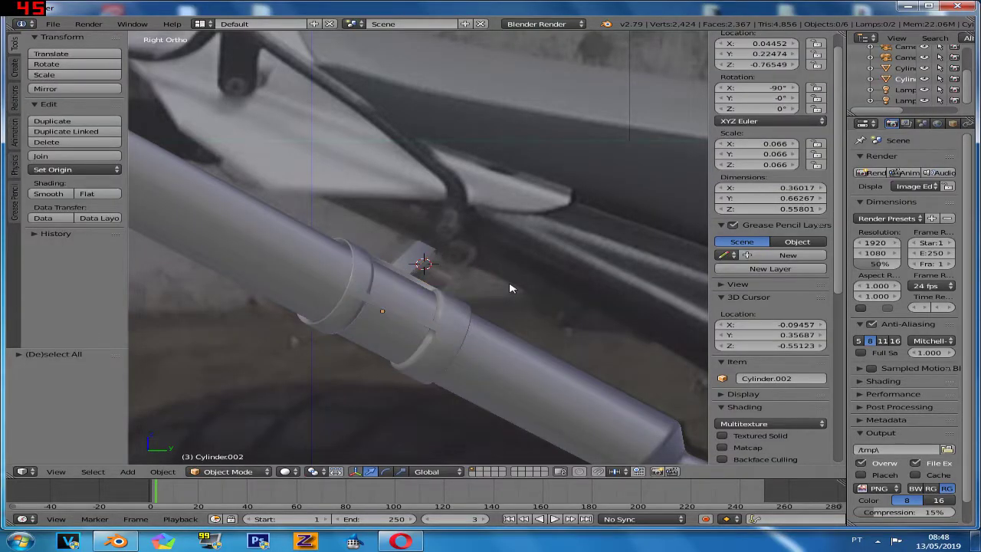
{"action": "key", "text": "a"}
{"action": "right_click", "coordinate": [411, 259]}
{"action": "scroll", "coordinate": [912, 153], "scroll_direction": "down", "scroll_amount": 1}
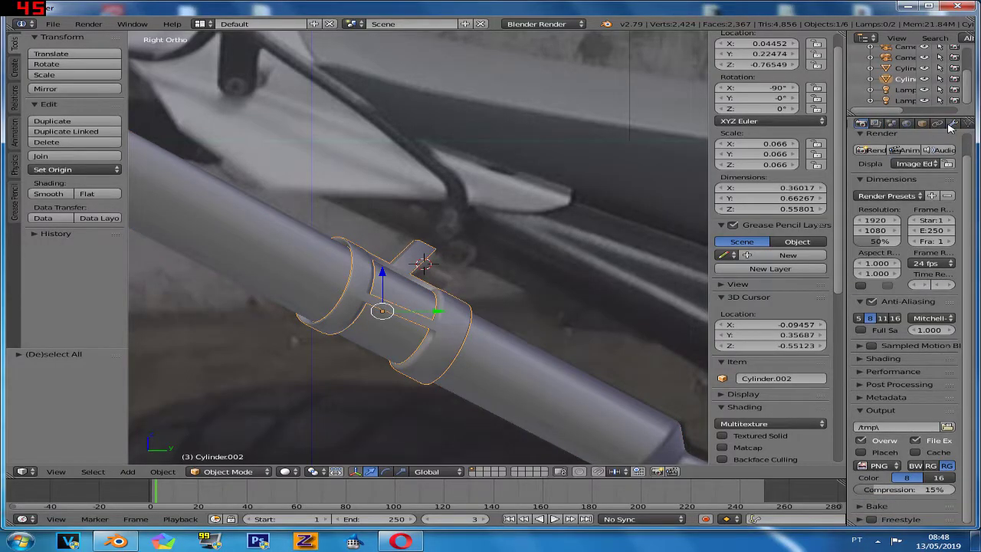
Create a new material named 'segura' in a second slot with a blue diffuse colour
{"action": "left_click", "coordinate": [956, 123]}
{"action": "left_click", "coordinate": [906, 189]}
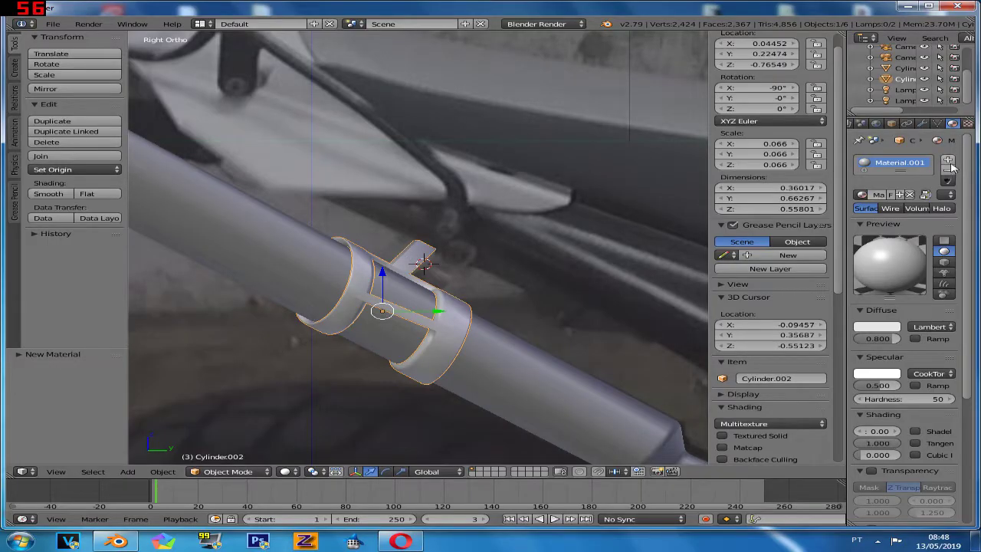
{"action": "left_click", "coordinate": [949, 161]}
{"action": "left_click", "coordinate": [889, 220]}
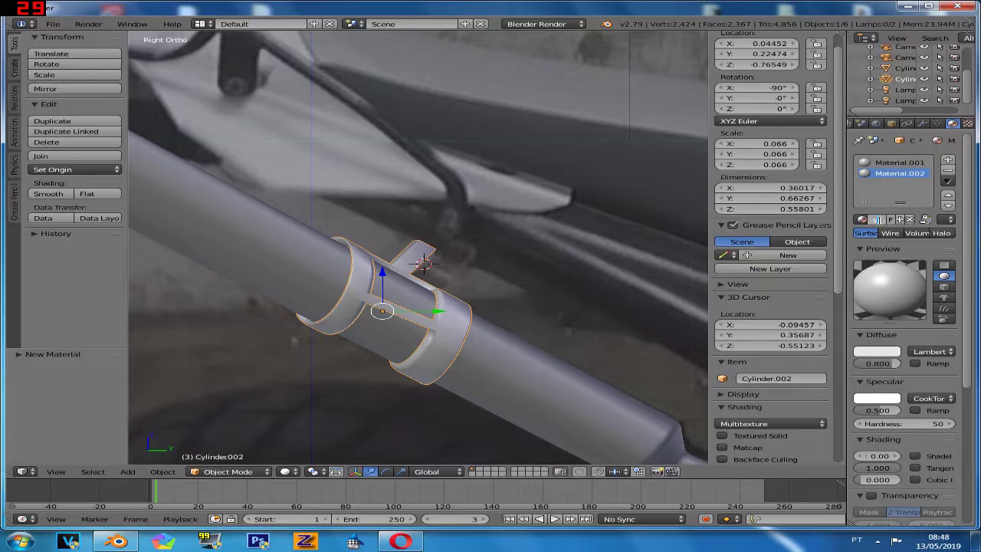
{"action": "type", "text": "segura"}
{"action": "key", "text": "Return"}
{"action": "left_click", "coordinate": [882, 352]}
{"action": "left_click", "coordinate": [869, 239]}
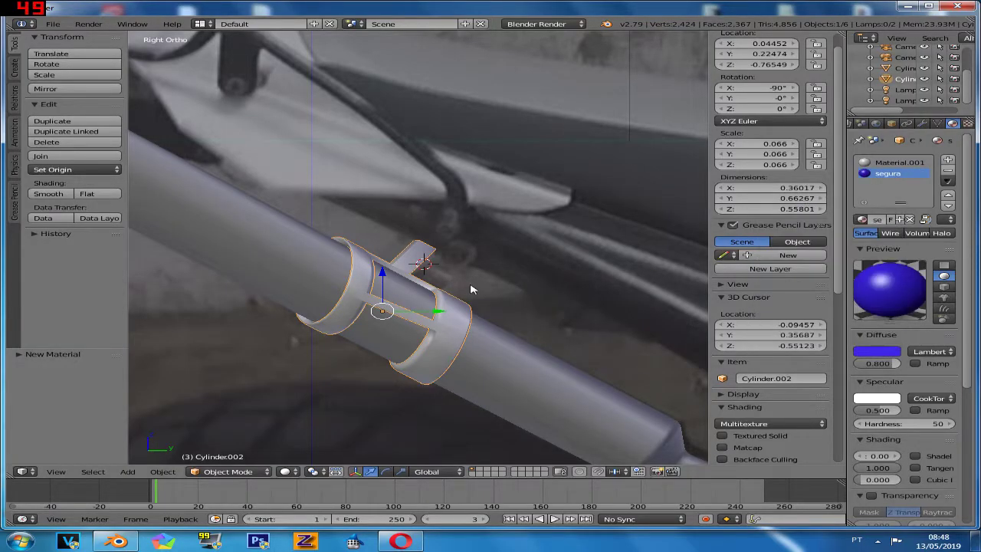
Select the whole collar mesh in Edit Mode to assign the segura material
{"action": "key", "text": "Tab"}
{"action": "key", "text": "a"}
{"action": "key", "text": "a"}
{"action": "key", "text": "Tab"}
{"action": "key", "text": "Tab"}
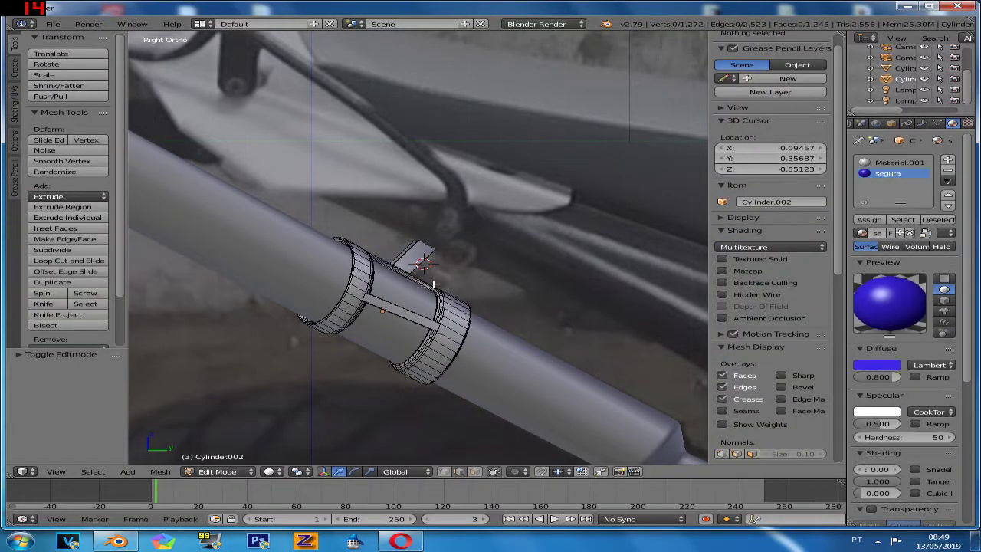
{"action": "key", "text": "a"}
{"action": "key", "text": "a"}
{"action": "key", "text": "Tab"}
{"action": "right_click", "coordinate": [229, 230]}
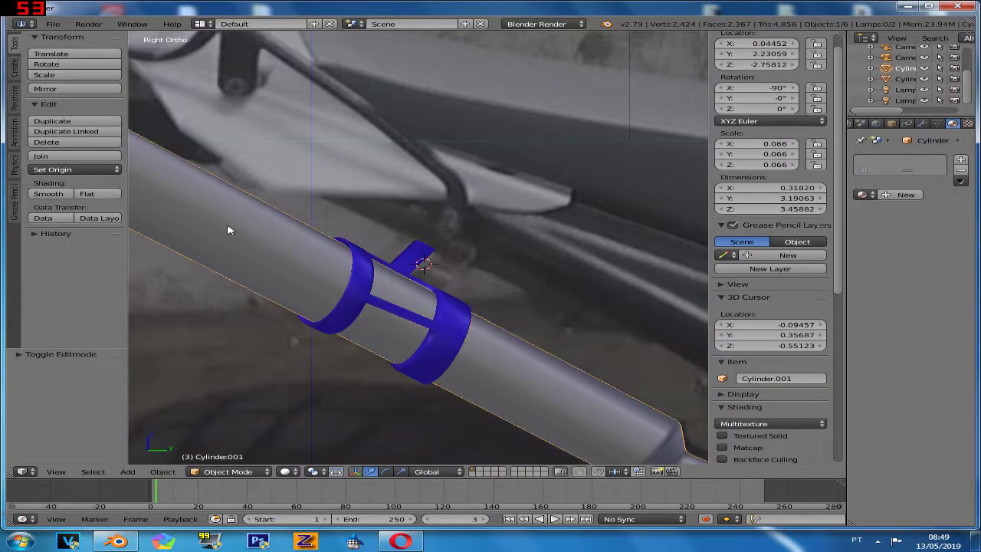
Give the pipe a new 'cromo' material with darker grey diffuse (RGB 0.351) and darker specular
{"action": "left_click", "coordinate": [903, 195]}
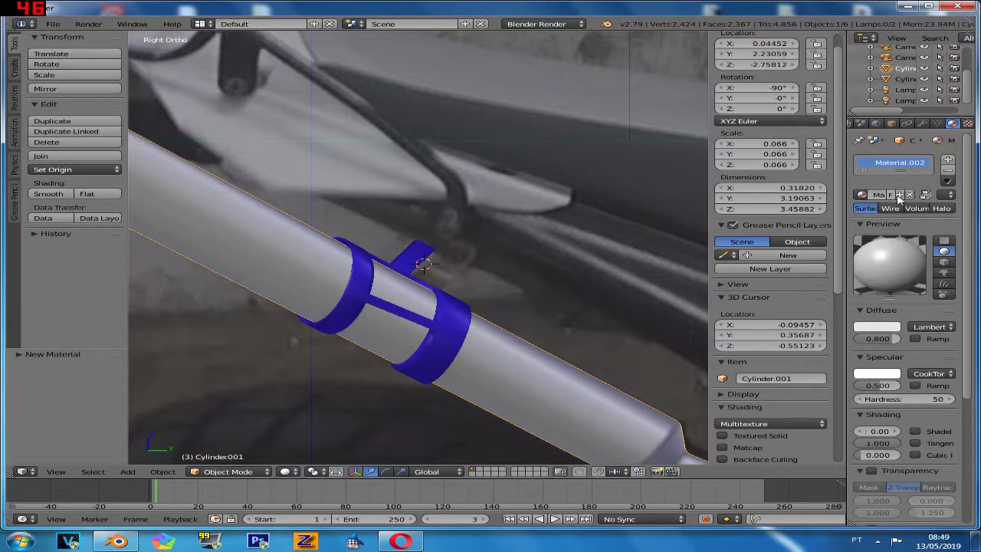
{"action": "left_click", "coordinate": [947, 163]}
{"action": "left_click", "coordinate": [883, 220]}
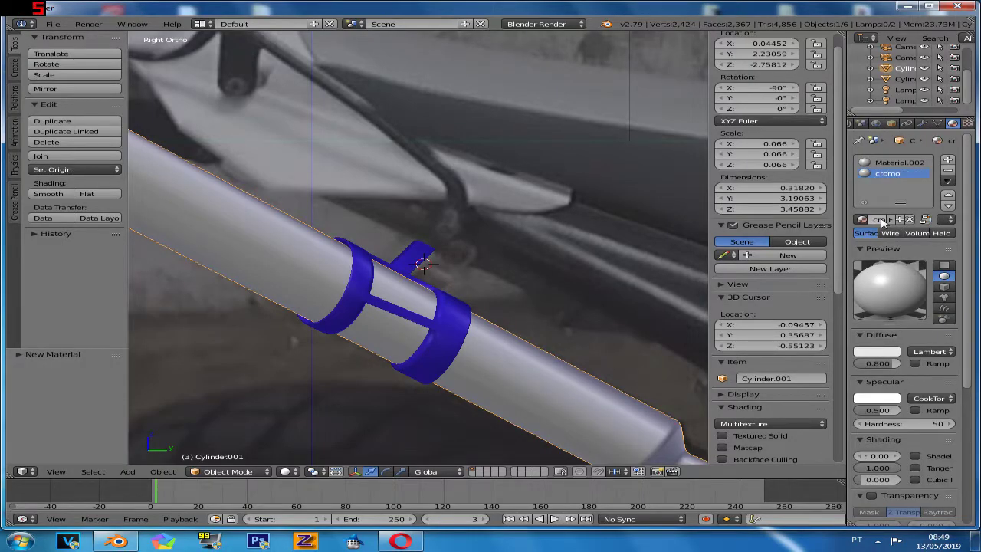
{"action": "left_click", "coordinate": [878, 351]}
{"action": "left_click_drag", "start_coordinate": [890, 262], "coordinate": [889, 222]}
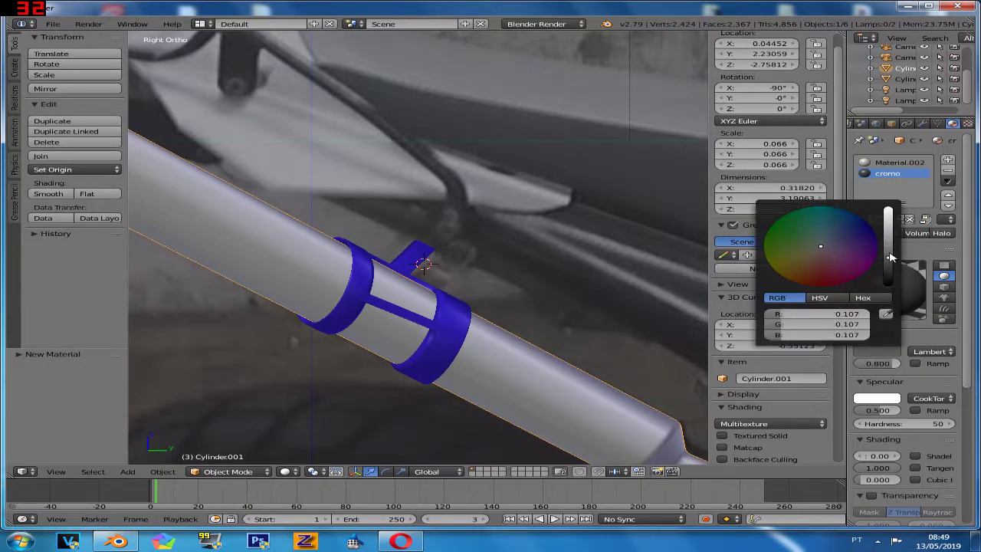
{"action": "left_click", "coordinate": [882, 398]}
{"action": "left_click_drag", "start_coordinate": [901, 289], "coordinate": [894, 325]}
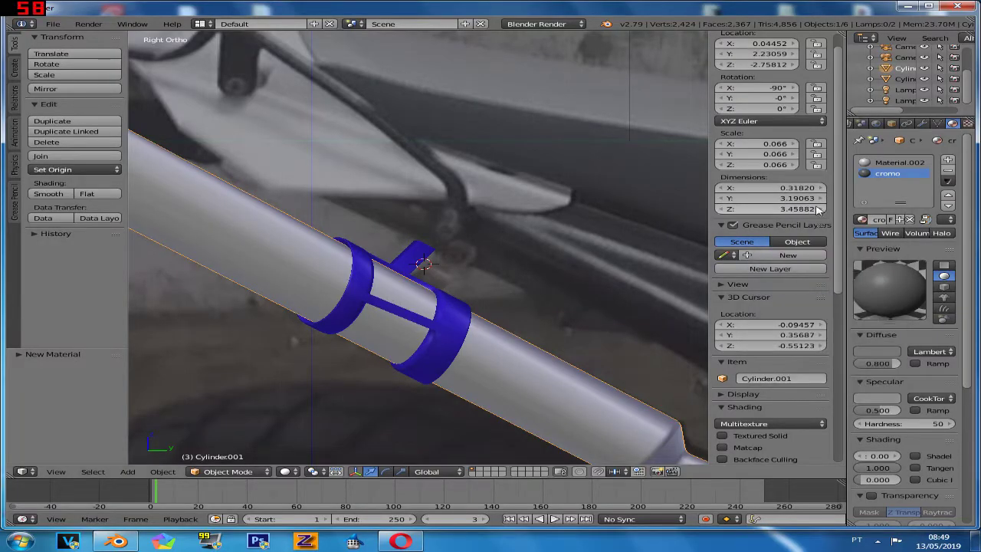
Select the whole pipe mesh and merge its duplicate vertices
{"action": "key", "text": "Tab"}
{"action": "key", "text": "a"}
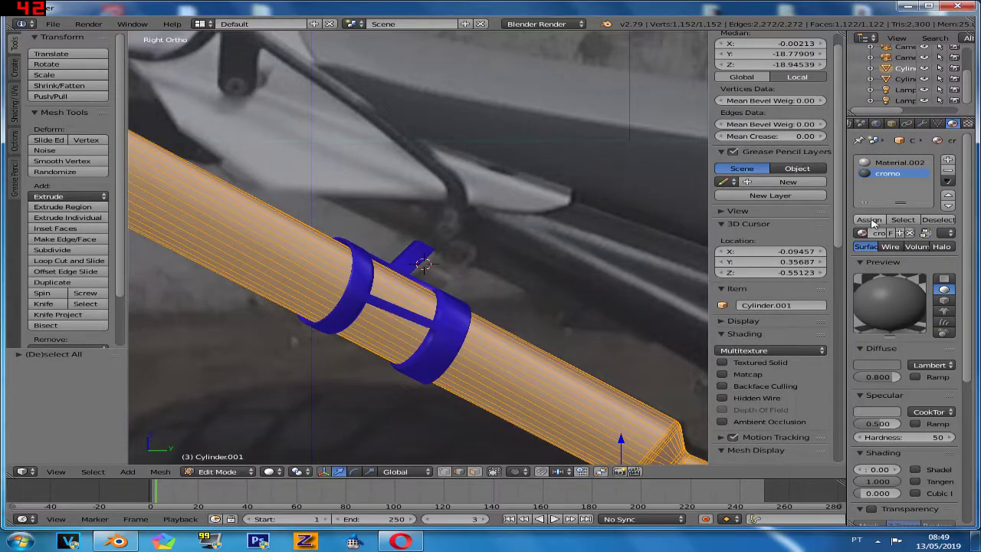
{"action": "scroll", "coordinate": [536, 276], "scroll_direction": "down", "scroll_amount": 5}
{"action": "key", "text": "Tab"}
Deselect the pipe and select the blue clamp object
{"action": "key", "text": "Tab"}
{"action": "key", "text": "a"}
{"action": "key", "text": "a"}
{"action": "key", "text": "w"}
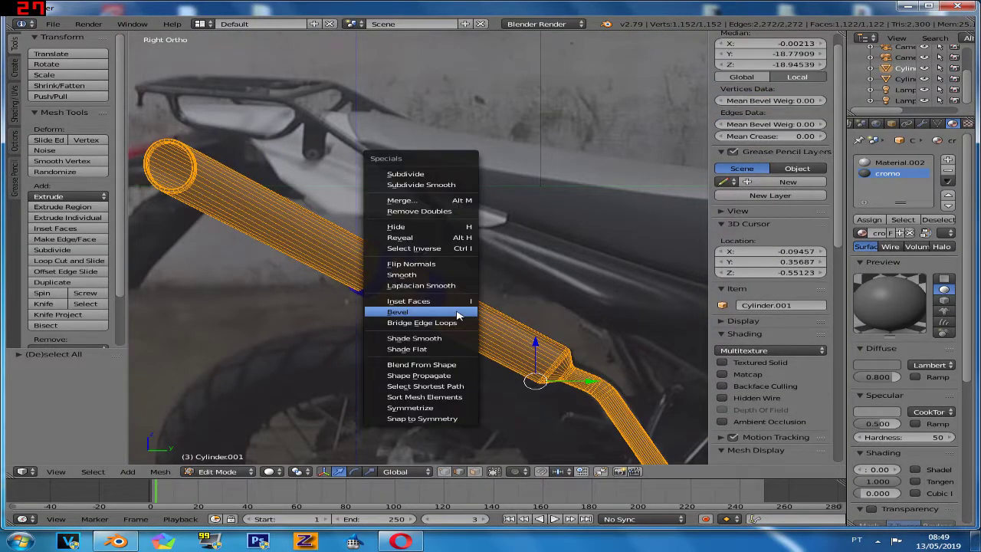
{"action": "left_click", "coordinate": [458, 215]}
{"action": "key", "text": "Tab"}
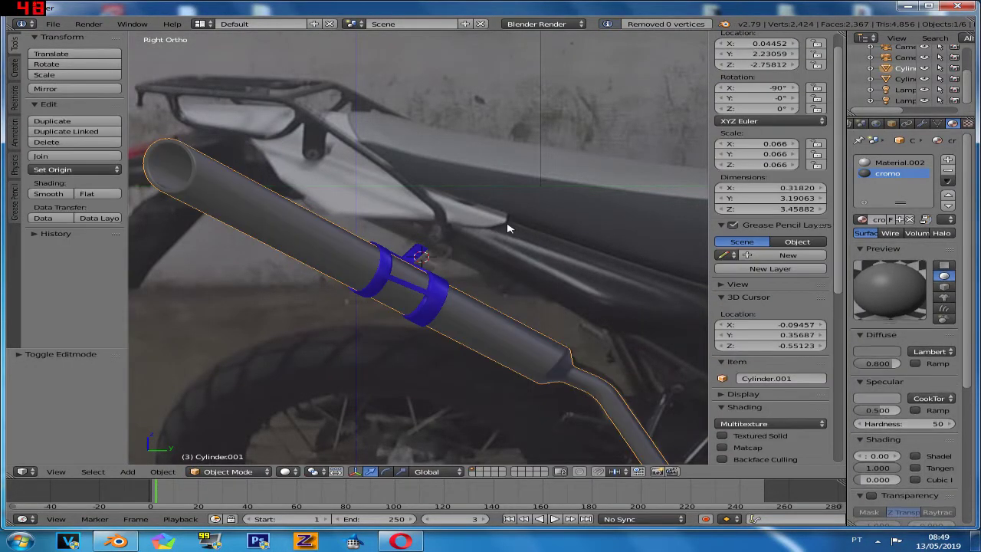
{"action": "key", "text": "a"}
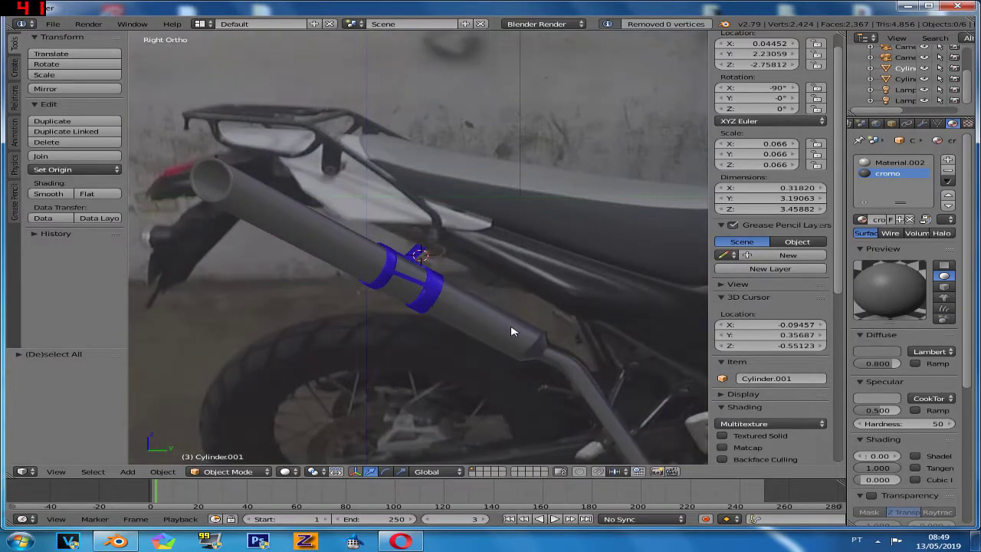
{"action": "right_click", "coordinate": [419, 291]}
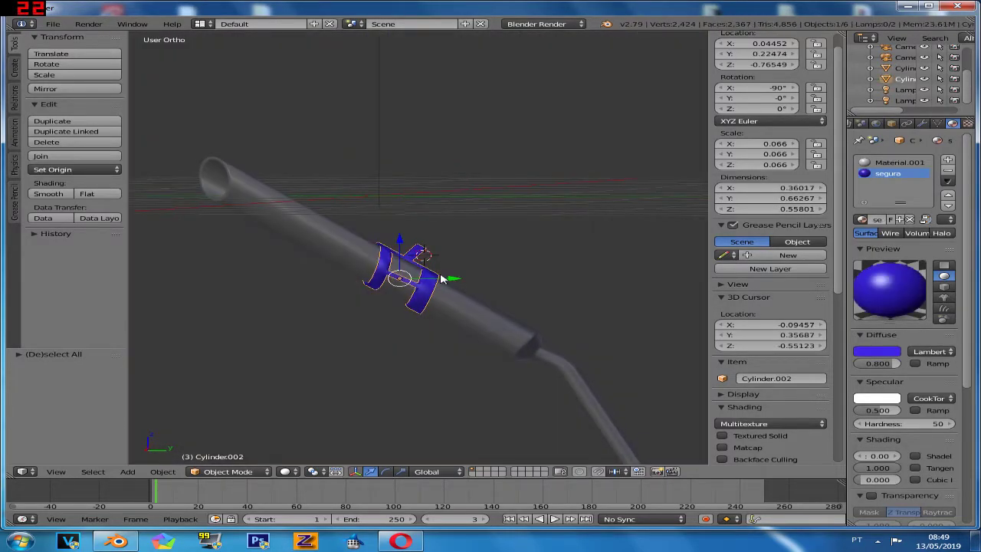
In Edit Mode on the blue clamp, select the end face of its tab
{"action": "key", "text": "Tab"}
{"action": "key", "text": "a"}
{"action": "scroll", "coordinate": [442, 281], "scroll_direction": "up", "scroll_amount": 3}
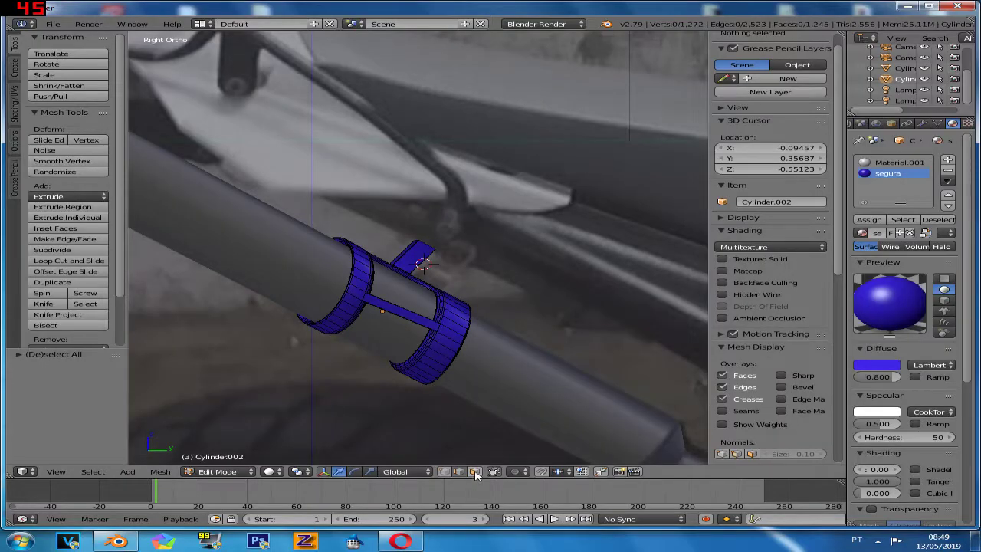
{"action": "middle_click_drag", "start_coordinate": [383, 307], "coordinate": [316, 333]}
{"action": "right_click", "coordinate": [411, 251]}
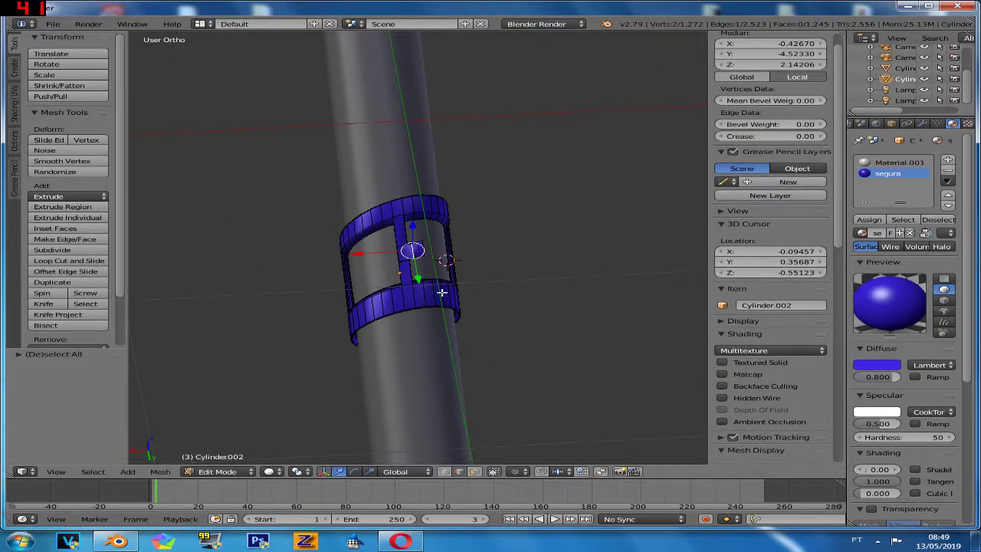
{"action": "key", "text": "a"}
{"action": "right_click", "coordinate": [421, 253]}
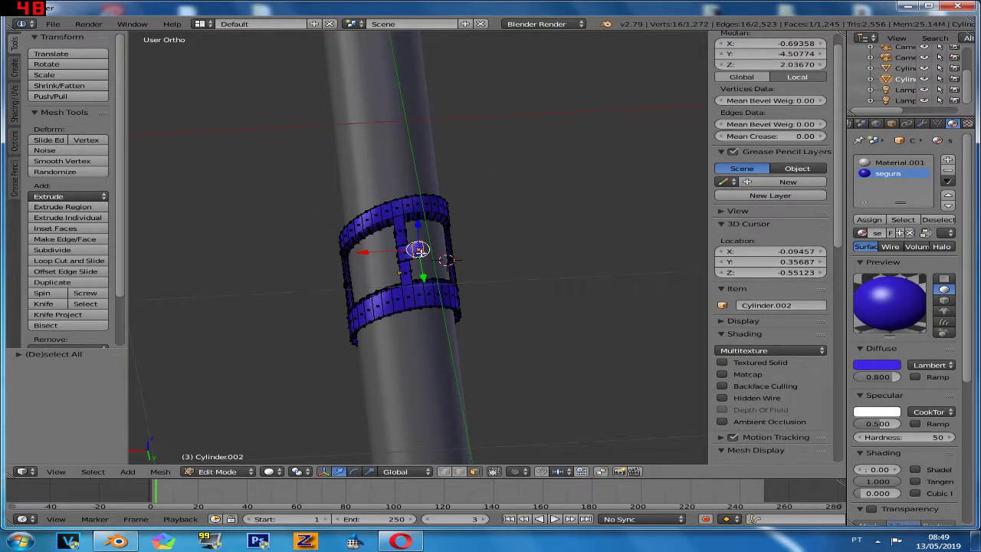
Extrude the tab's end face upward along Z and tilt the new end away from the pipe
{"action": "key", "text": "KP_3"}
{"action": "key", "text": "e"}
{"action": "key", "text": "z"}
{"action": "left_click", "coordinate": [483, 215]}
{"action": "key", "text": "g"}
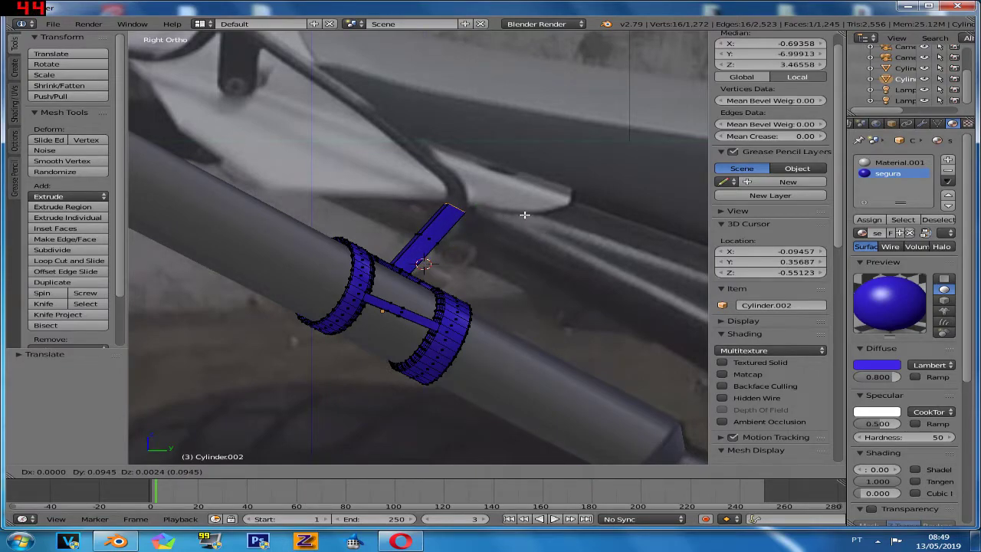
{"action": "left_click", "coordinate": [525, 221]}
{"action": "key", "text": "Tab"}
Back in Object Mode, add a 2-unit mesh circle at the 3D cursor on the tab
{"action": "scroll", "coordinate": [509, 245], "scroll_direction": "down", "scroll_amount": 5}
{"action": "right_click", "coordinate": [414, 276]}
{"action": "mouse_move", "coordinate": [429, 280]}
{"action": "middle_mouse_down"}
{"action": "mouse_move", "coordinate": [412, 299]}
{"action": "mouse_move", "coordinate": [358, 311]}
{"action": "mouse_move", "coordinate": [476, 299]}
{"action": "middle_mouse_up"}
{"action": "key", "text": "KP_3"}
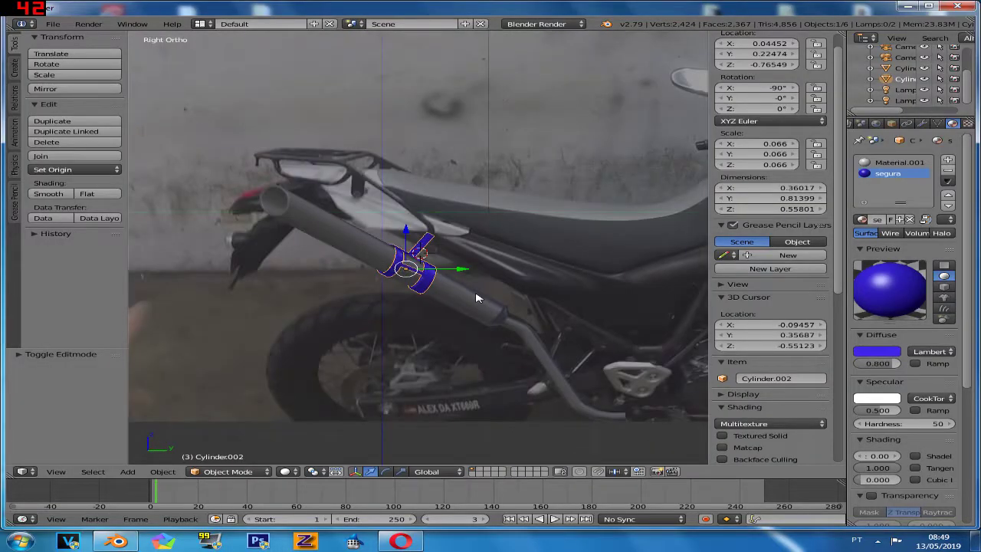
{"action": "scroll", "coordinate": [487, 302], "scroll_direction": "up", "scroll_amount": 5}
{"action": "key", "text": "a"}
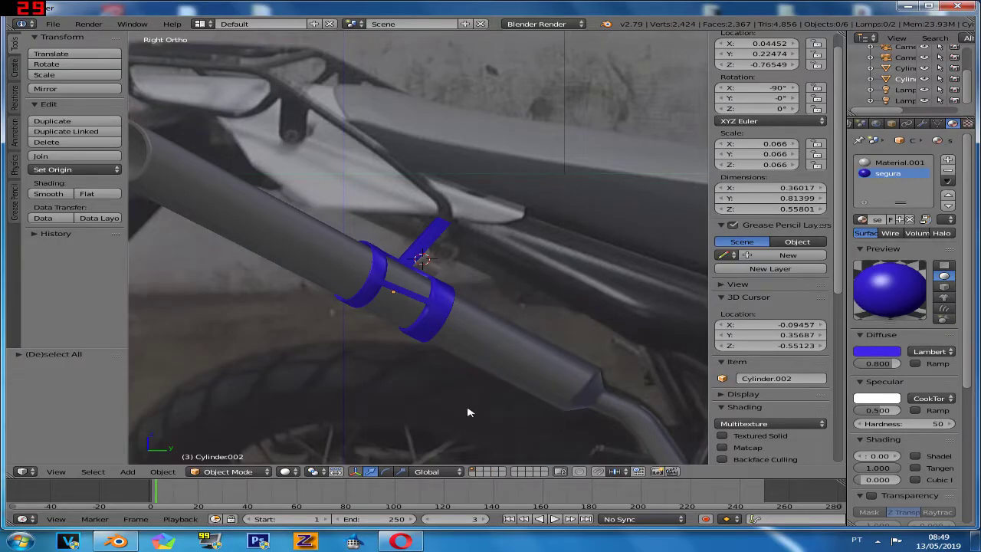
{"action": "scroll", "coordinate": [421, 218], "scroll_direction": "down", "scroll_amount": 2}
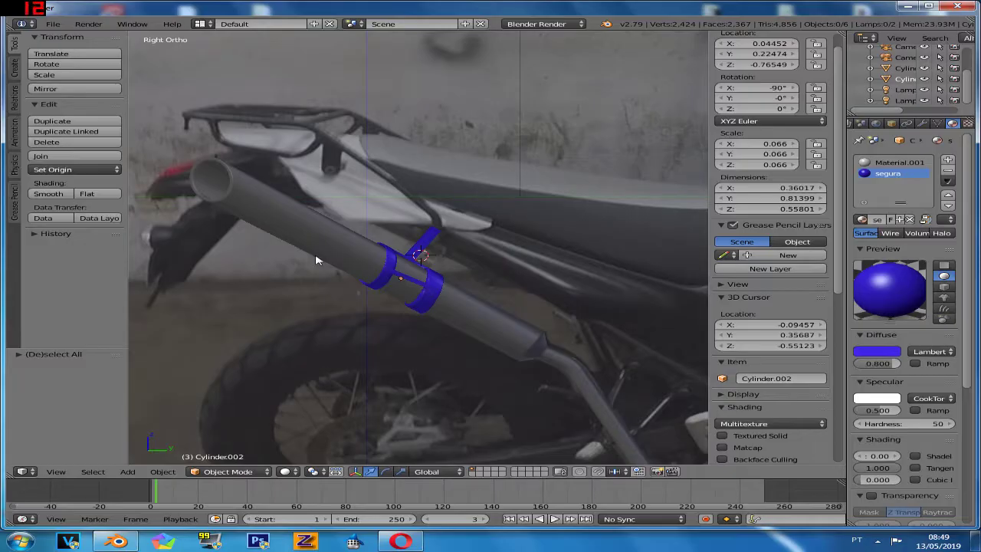
{"action": "key", "text": "shift+a"}
{"action": "left_click", "coordinate": [375, 282]}
Rotate the new circle 90° and shrink it in the side view
{"action": "mouse_move", "coordinate": [376, 282]}
{"action": "middle_mouse_down"}
{"action": "mouse_move", "coordinate": [411, 274]}
{"action": "mouse_move", "coordinate": [394, 318]}
{"action": "mouse_move", "coordinate": [371, 336]}
{"action": "middle_mouse_up"}
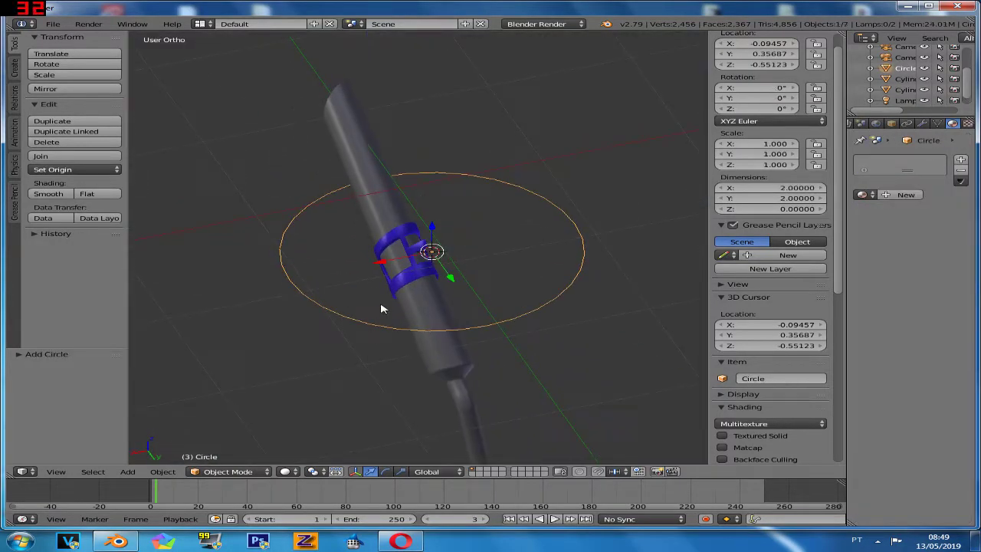
{"action": "type", "text": "r90"}
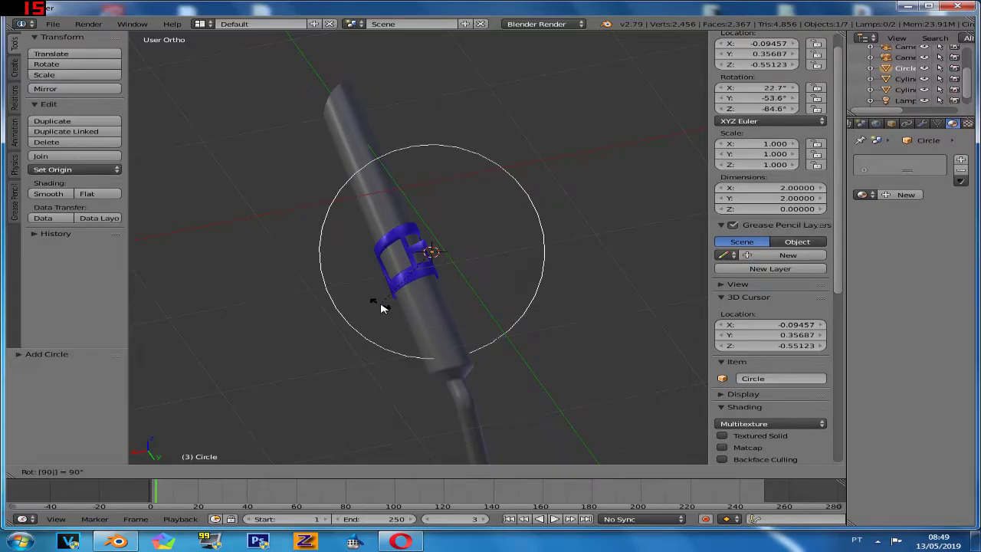
{"action": "type", "text": "xzy"}
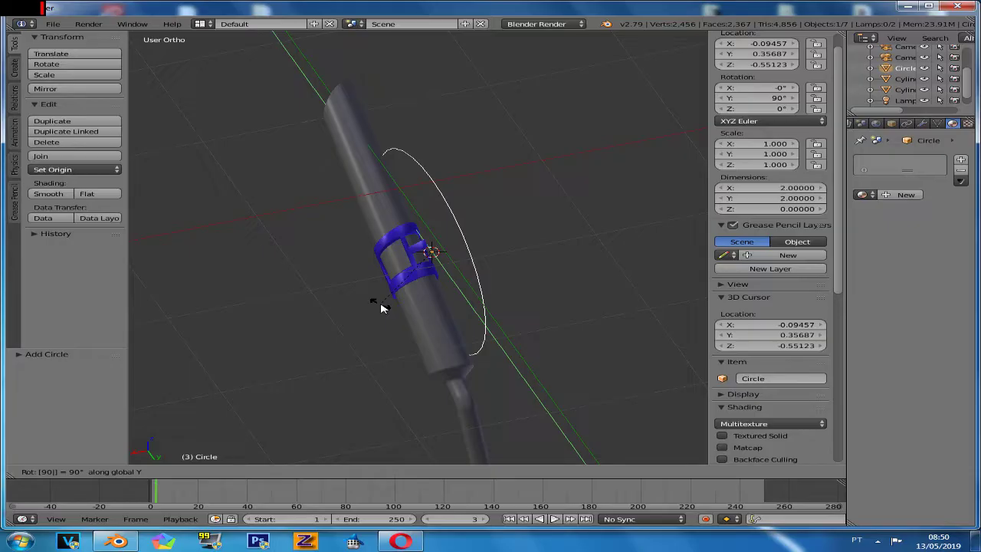
{"action": "key", "text": "Return"}
{"action": "key", "text": "KP_3"}
{"action": "scroll", "coordinate": [568, 214], "scroll_direction": "up", "scroll_amount": 3}
{"action": "key", "text": "s"}
{"action": "left_click", "coordinate": [460, 196]}
Move the circle near the tab's end and shrink it to 0.063 scale
{"action": "key", "text": "g"}
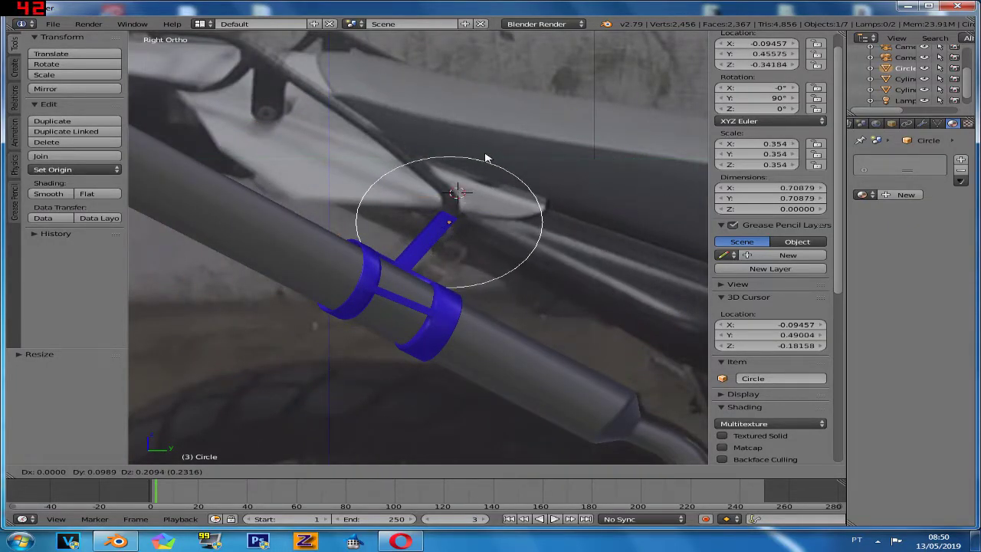
{"action": "left_click", "coordinate": [478, 154]}
{"action": "key", "text": "s"}
{"action": "scroll", "coordinate": [456, 182], "scroll_direction": "up", "scroll_amount": 5}
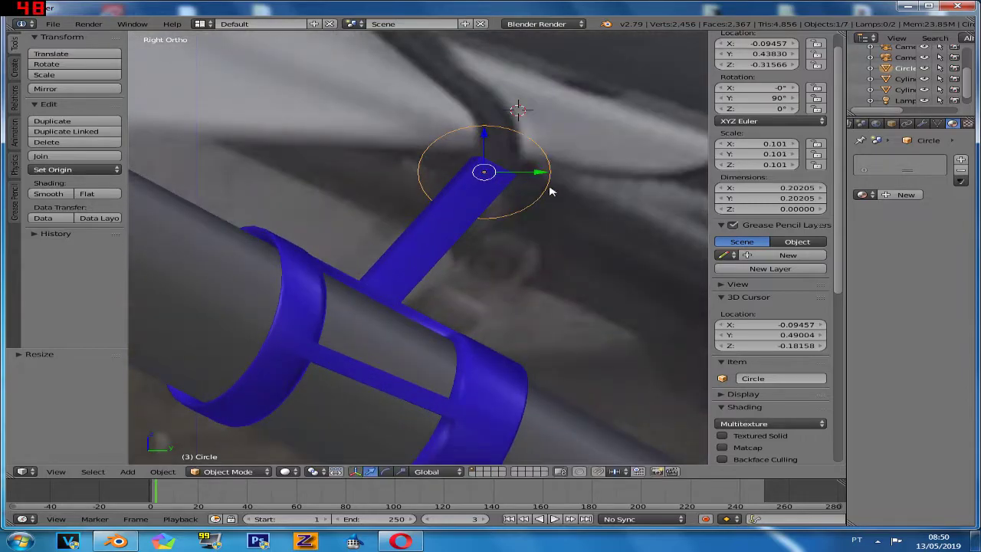
{"action": "left_click", "coordinate": [571, 157]}
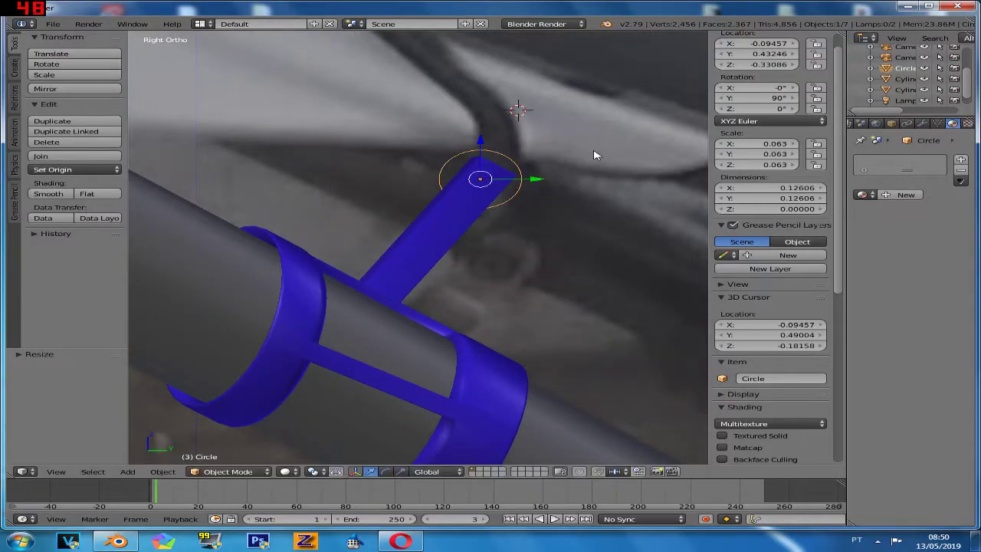
{"action": "middle_click_drag", "start_coordinate": [595, 156], "coordinate": [449, 212]}
{"action": "scroll", "coordinate": [552, 222], "scroll_direction": "up", "scroll_amount": 2}
{"action": "scroll", "coordinate": [506, 220], "scroll_direction": "up", "scroll_amount": 2}
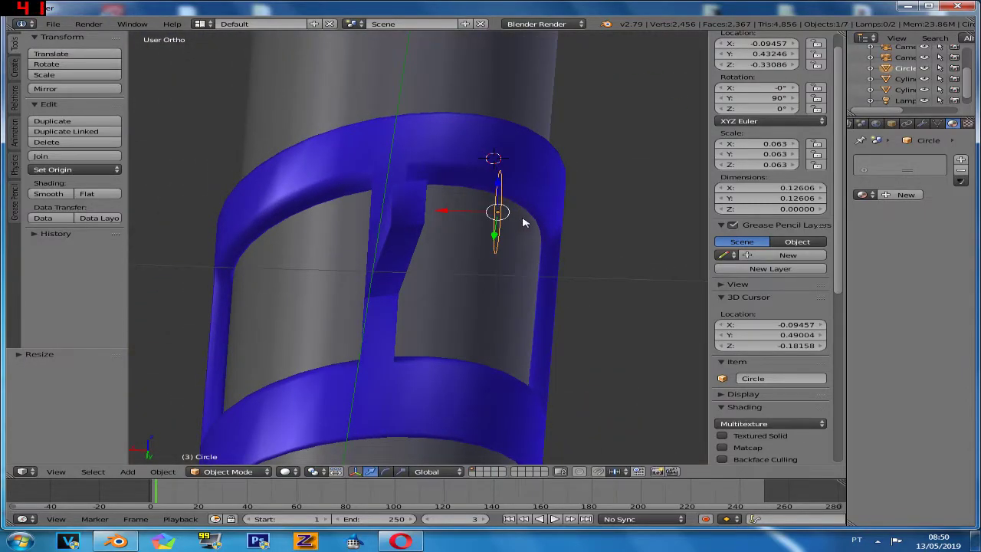
Shift the circle along X and turn it -10.9° about the vertical axis
{"action": "key", "text": "g"}
{"action": "key", "text": "x"}
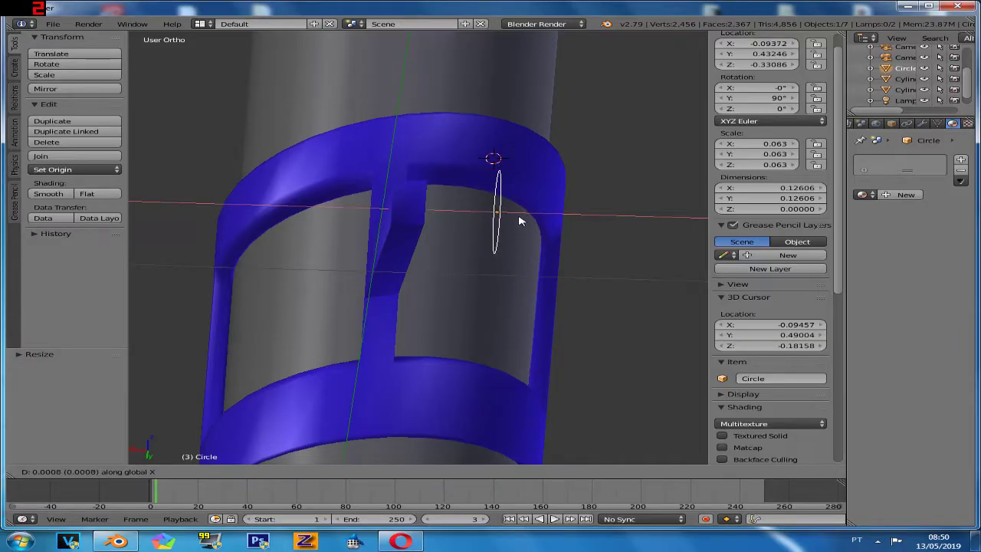
{"action": "left_click", "coordinate": [407, 263]}
{"action": "scroll", "coordinate": [409, 261], "scroll_direction": "up", "scroll_amount": 1}
{"action": "middle_click_drag", "start_coordinate": [409, 261], "coordinate": [464, 213]}
{"action": "key", "text": "r"}
{"action": "key", "text": "z"}
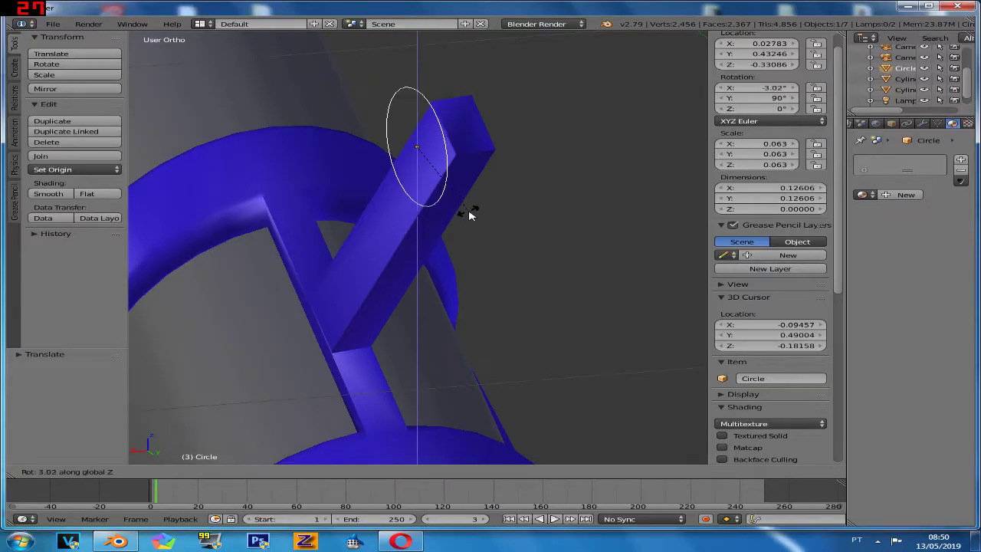
{"action": "left_click", "coordinate": [482, 210]}
Rotate the circle about Y, scale it to 0.025 and place it on the tab's end
{"action": "key", "text": "r"}
{"action": "key", "text": "y"}
{"action": "left_click", "coordinate": [474, 219]}
{"action": "key", "text": "s"}
{"action": "left_click", "coordinate": [440, 178]}
{"action": "key", "text": "g"}
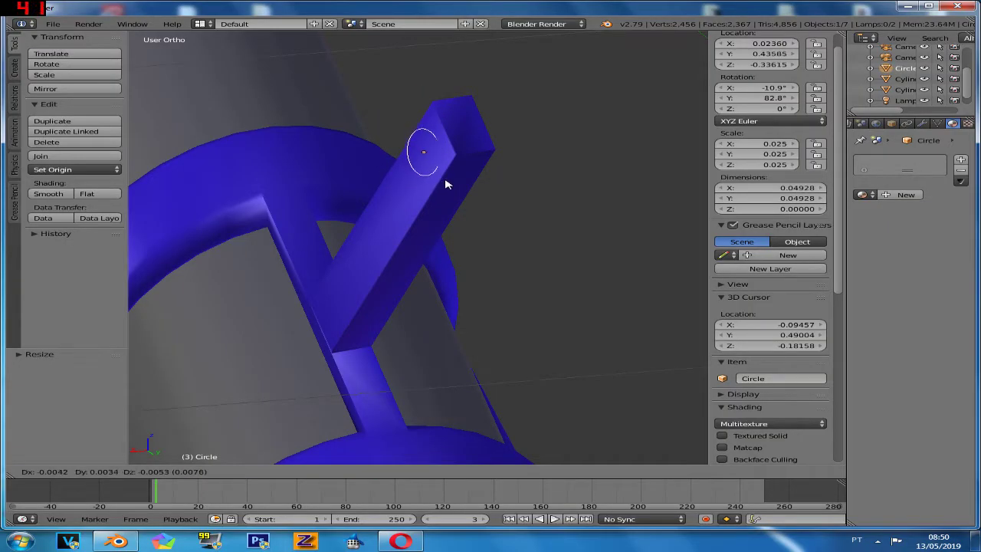
{"action": "left_click", "coordinate": [452, 184]}
Tilt the circle about Y to match the tab's angle and nudge it along X
{"action": "key", "text": "r"}
{"action": "key", "text": "y"}
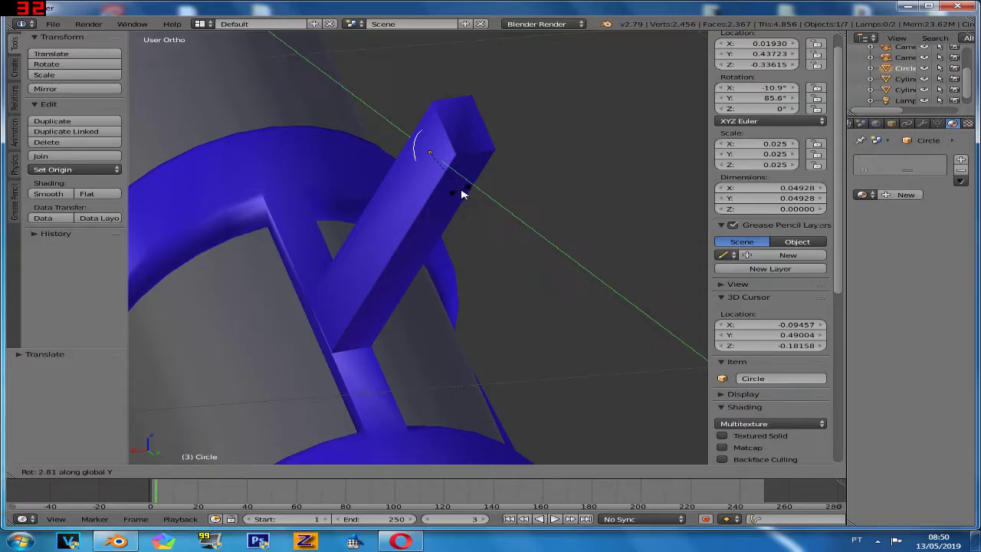
{"action": "left_click", "coordinate": [461, 195]}
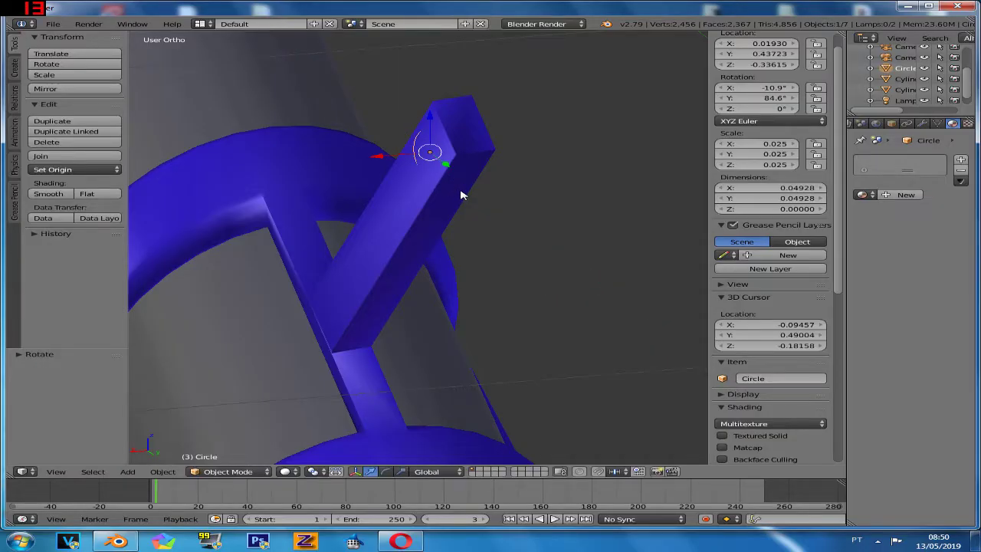
{"action": "key", "text": "r"}
{"action": "key", "text": "x"}
{"action": "key", "text": "x"}
{"action": "key", "text": "x"}
{"action": "key", "text": "x"}
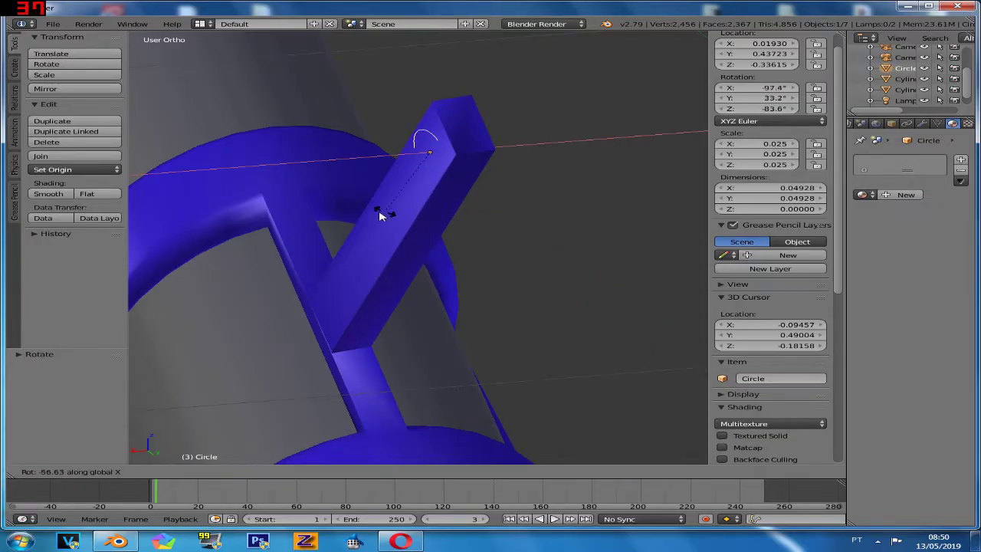
{"action": "key", "text": "Escape"}
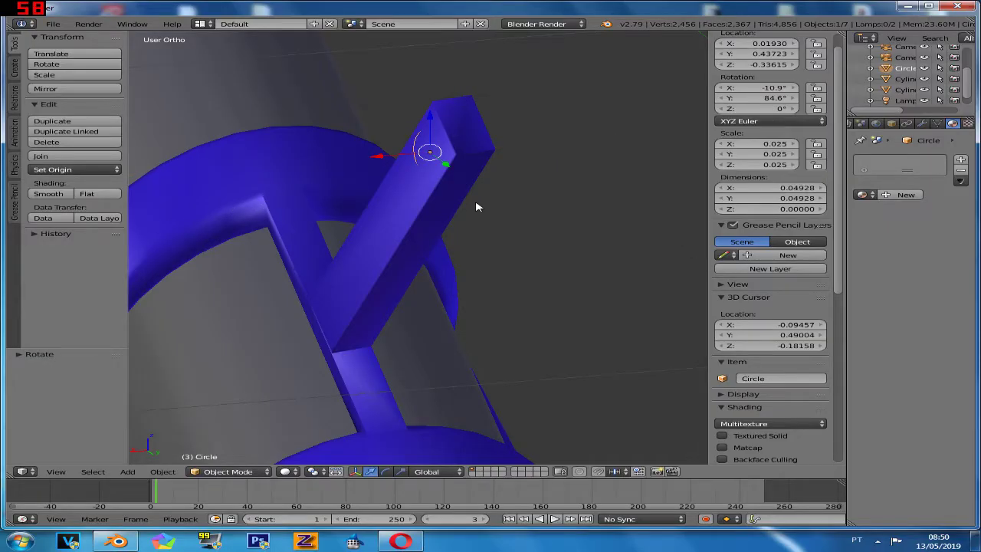
{"action": "key", "text": "g"}
{"action": "key", "text": "x"}
{"action": "left_click", "coordinate": [471, 212]}
Give the circle a small vertical-axis turn and settle its final X position on the tab end
{"action": "key", "text": "r"}
{"action": "key", "text": "z"}
{"action": "left_click", "coordinate": [463, 218]}
{"action": "key", "text": "g"}
{"action": "key", "text": "x"}
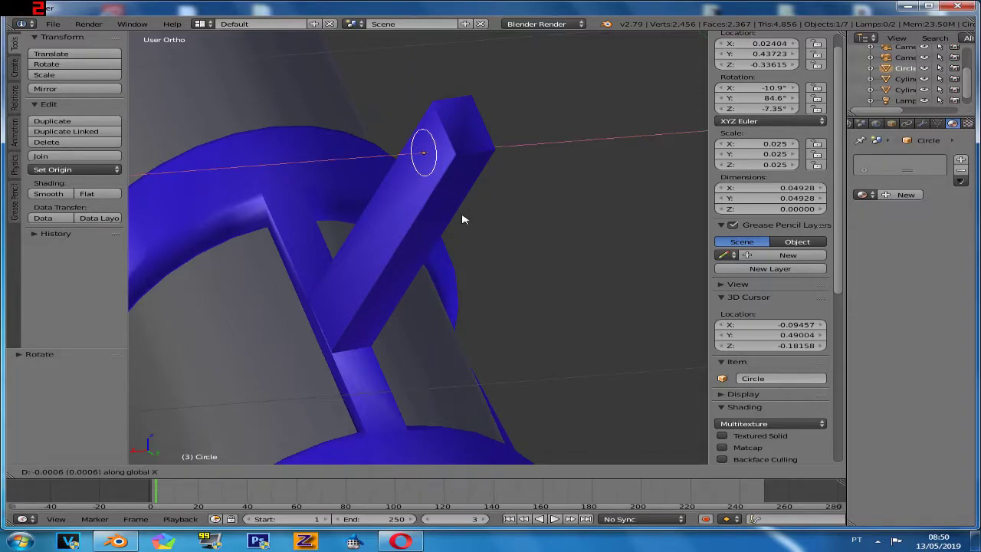
{"action": "left_click", "coordinate": [462, 219]}
{"action": "middle_click_drag", "start_coordinate": [468, 213], "coordinate": [491, 206]}
{"action": "scroll", "coordinate": [462, 236], "scroll_direction": "up", "scroll_amount": 2}
{"action": "key", "text": "Tab"}
{"action": "key", "text": "Tab"}
{"action": "key", "text": "Tab"}
{"action": "key", "text": "a"}
{"action": "middle_click_drag", "start_coordinate": [497, 216], "coordinate": [472, 229]}
Abandon a trial move and extrusion, then reselect only the circle object
{"action": "key", "text": "a"}
{"action": "key", "text": "a"}
{"action": "key", "text": "a"}
{"action": "key", "text": "g"}
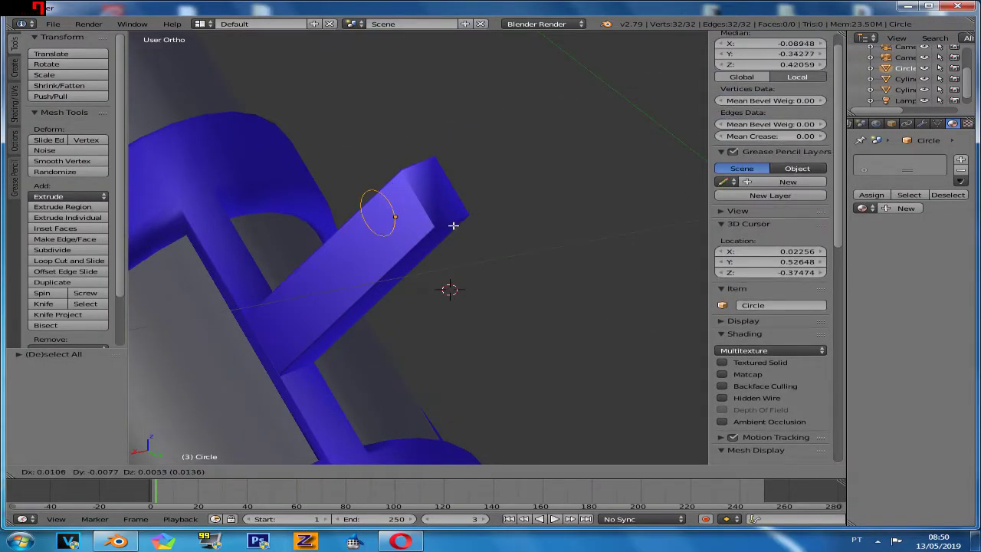
{"action": "right_click", "coordinate": [460, 226]}
{"action": "key", "text": "e"}
{"action": "right_click", "coordinate": [458, 249]}
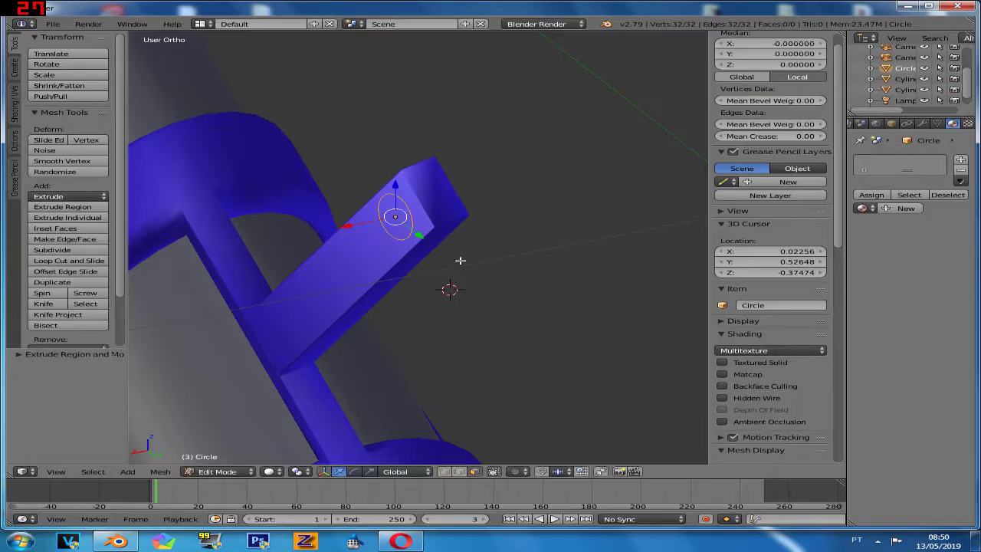
{"action": "key", "text": "Tab"}
{"action": "key", "text": "a"}
{"action": "right_click", "coordinate": [422, 208]}
{"action": "right_click", "coordinate": [410, 216]}
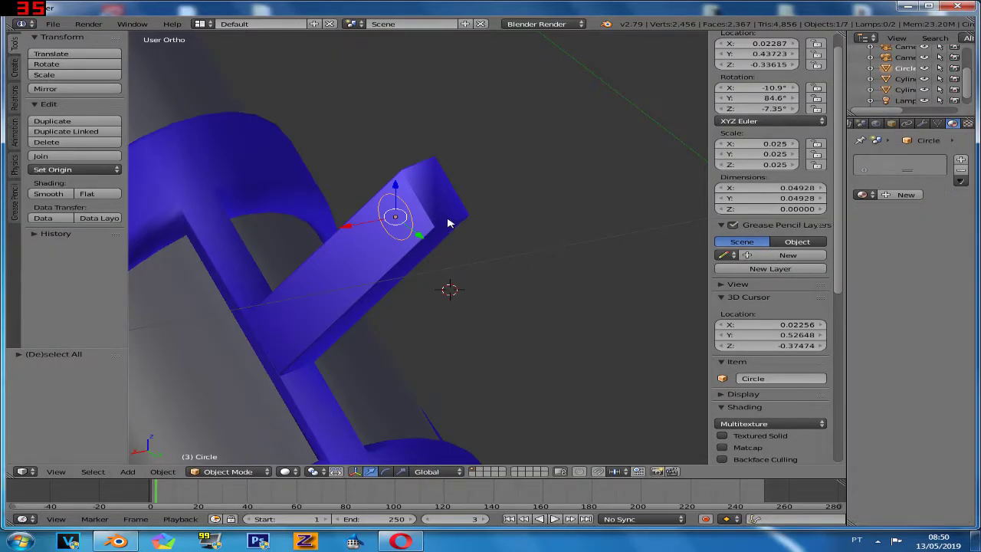
Place the 3D cursor at the tab's end and select all of the circle's vertices
{"action": "key", "text": "Tab"}
{"action": "key", "text": "Tab"}
{"action": "left_click", "coordinate": [435, 226]}
{"action": "right_click", "coordinate": [418, 240]}
{"action": "right_click", "coordinate": [416, 236]}
{"action": "key", "text": "Tab"}
{"action": "key", "text": "a"}
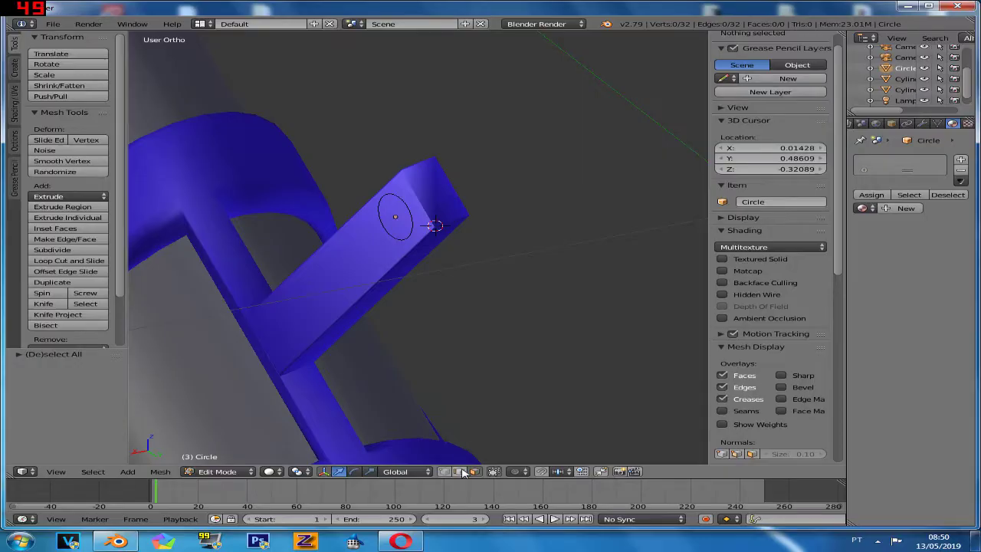
{"action": "key", "text": "a"}
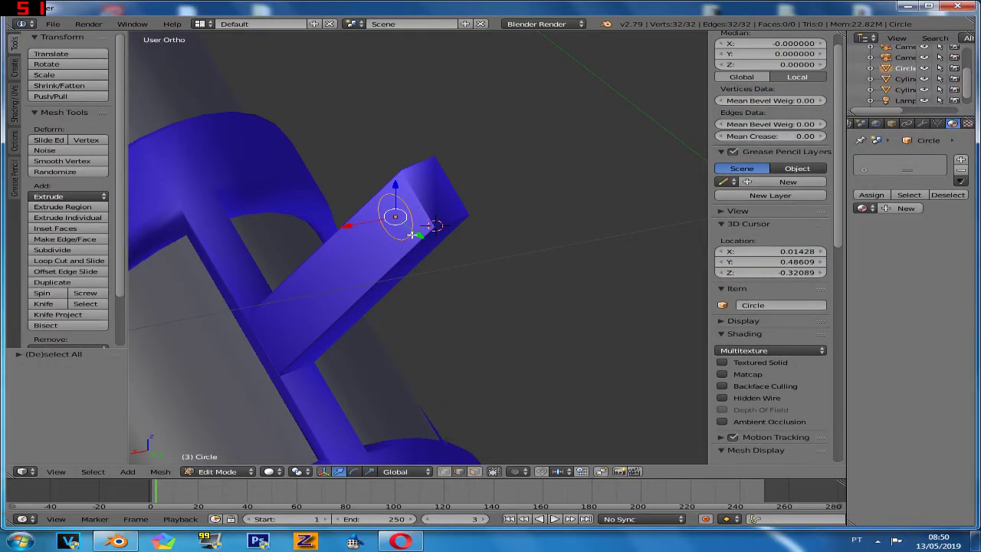
Extrude the circle ring and offset the new ring along X
{"action": "key", "text": "e"}
{"action": "right_click", "coordinate": [517, 224]}
{"action": "middle_click_drag", "start_coordinate": [517, 224], "coordinate": [467, 241]}
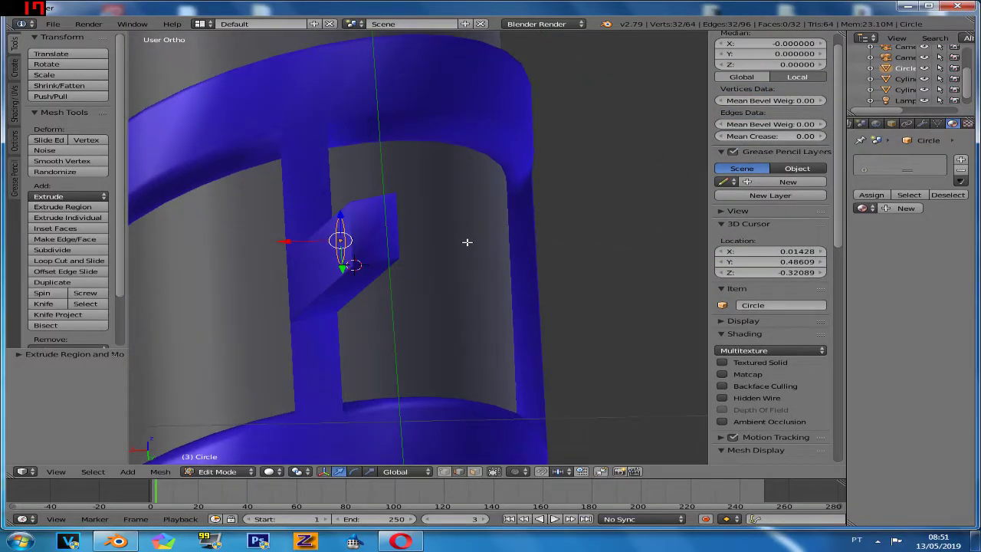
{"action": "key", "text": "g"}
{"action": "key", "text": "x"}
{"action": "left_click", "coordinate": [375, 265]}
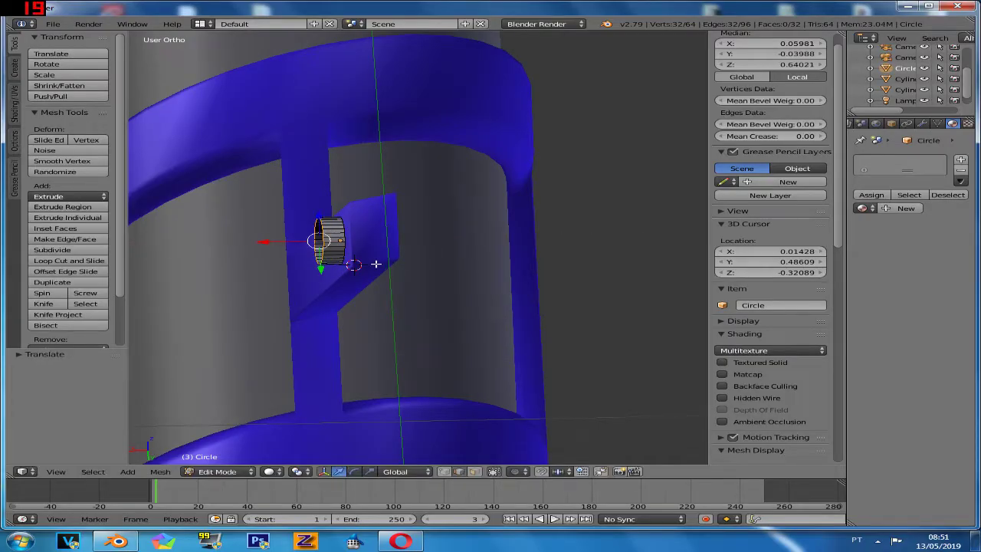
Shrink the extruded ring, then extrude again and scale the new section inward
{"action": "middle_click_drag", "start_coordinate": [375, 264], "coordinate": [552, 225]}
{"action": "scroll", "coordinate": [551, 225], "scroll_direction": "up", "scroll_amount": 4}
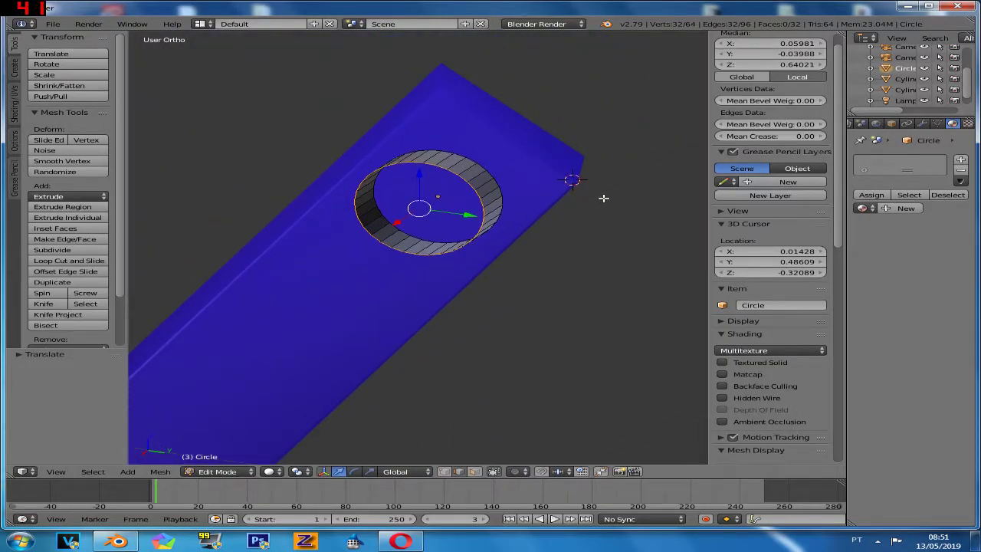
{"action": "key", "text": "s"}
{"action": "left_click", "coordinate": [576, 204]}
{"action": "key", "text": "e"}
{"action": "right_click", "coordinate": [576, 204]}
{"action": "key", "text": "s"}
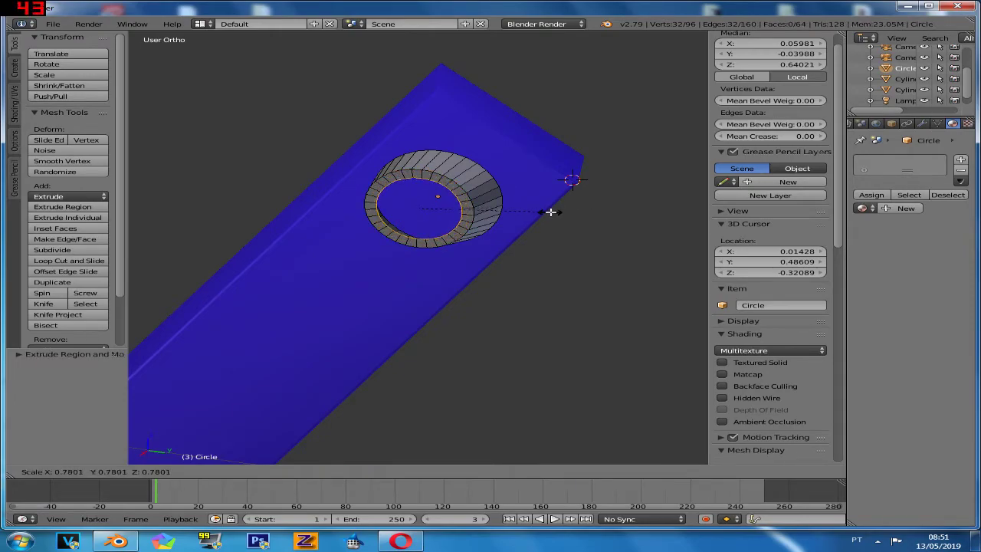
{"action": "left_click", "coordinate": [529, 217]}
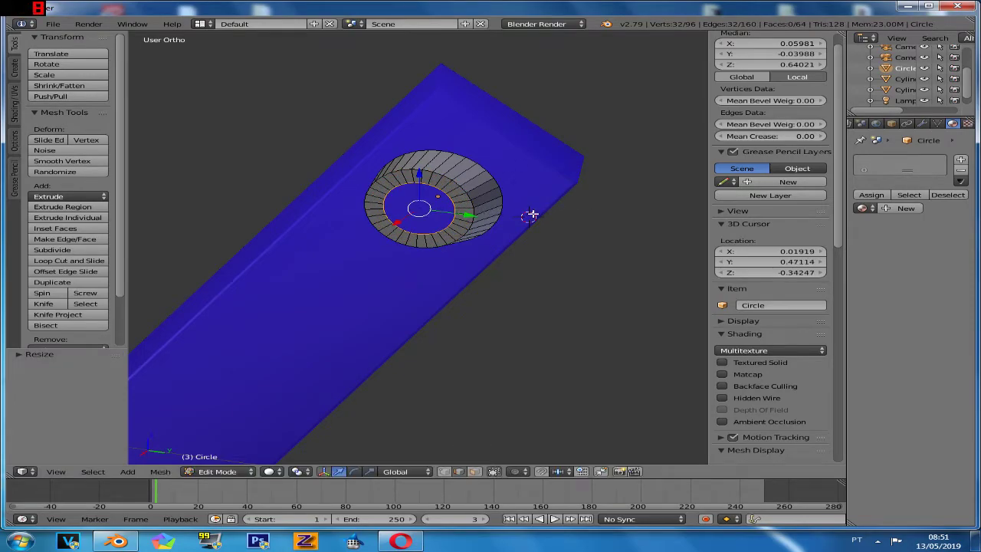
Extrude the ring once more, move it along X and fill the inner circle with a face
{"action": "key", "text": "e"}
{"action": "right_click", "coordinate": [535, 212]}
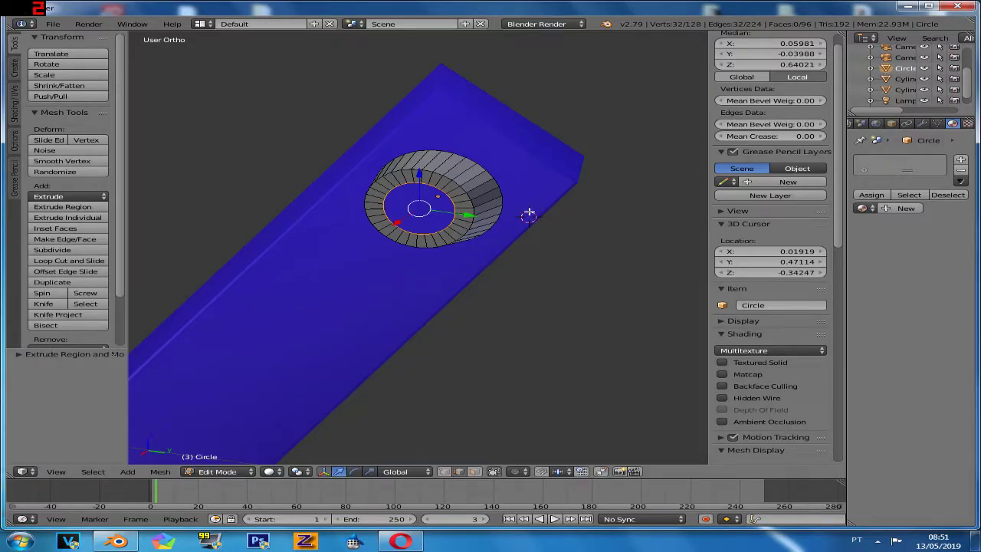
{"action": "middle_click_drag", "start_coordinate": [529, 212], "coordinate": [472, 229]}
{"action": "key", "text": "g"}
{"action": "key", "text": "x"}
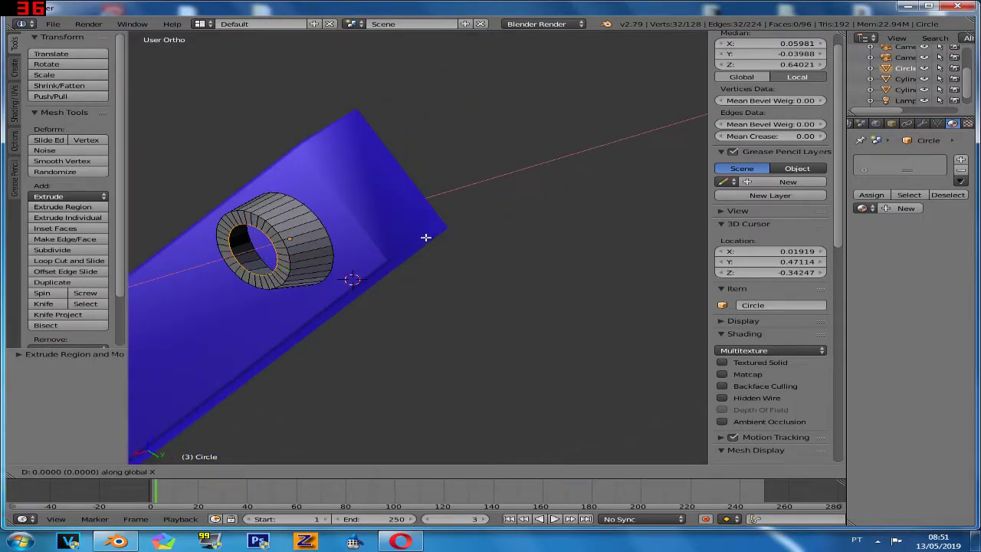
{"action": "left_click", "coordinate": [444, 237]}
{"action": "middle_click_drag", "start_coordinate": [444, 234], "coordinate": [495, 224]}
{"action": "key", "text": "f"}
Push the inner loop of the hole deeper into the bushing
{"action": "key", "text": "a"}
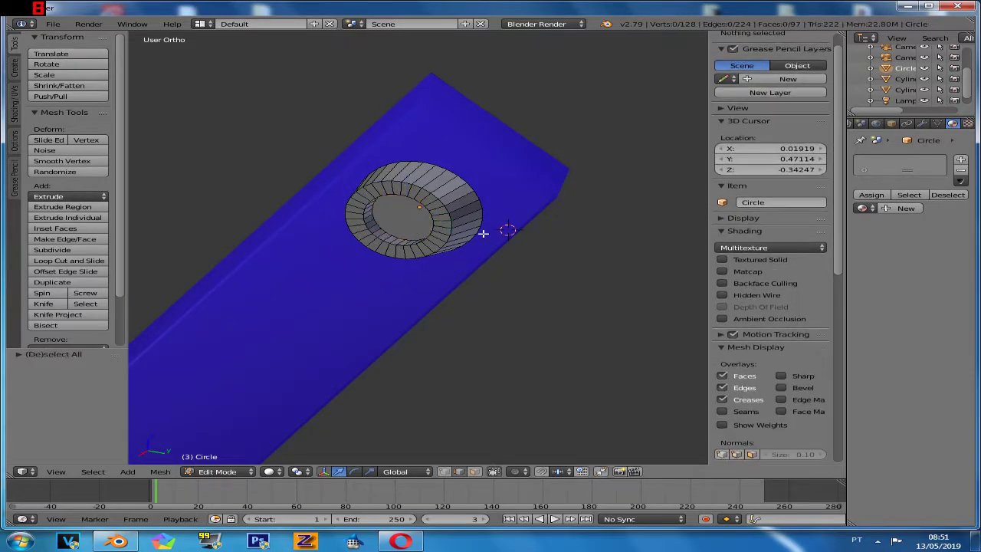
{"action": "mouse_move", "coordinate": [411, 260]}
{"action": "middle_mouse_down"}
{"action": "mouse_move", "coordinate": [395, 197]}
{"action": "mouse_move", "coordinate": [326, 220]}
{"action": "middle_mouse_up"}
{"action": "right_click", "coordinate": [393, 195], "text": "alt"}
{"action": "key", "text": "g"}
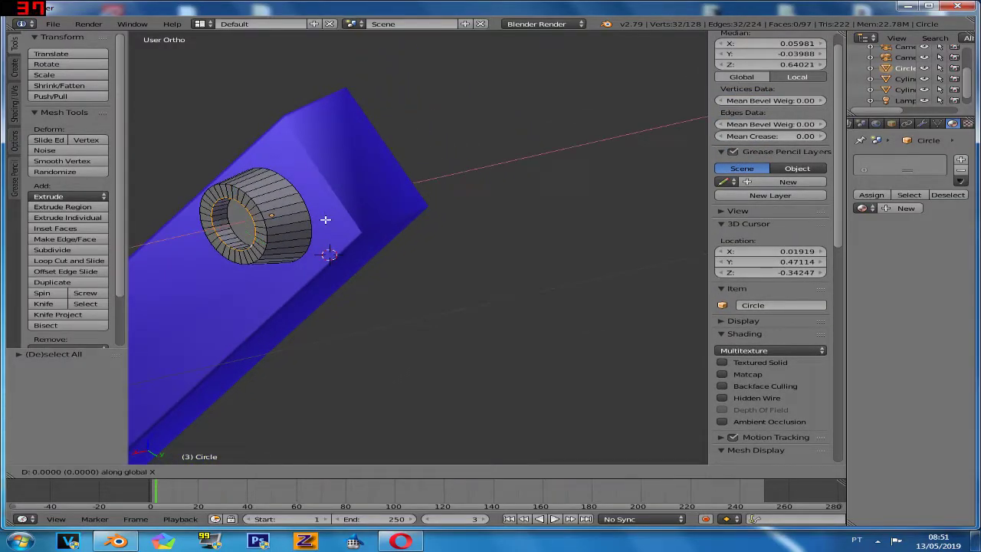
{"action": "left_click", "coordinate": [316, 223]}
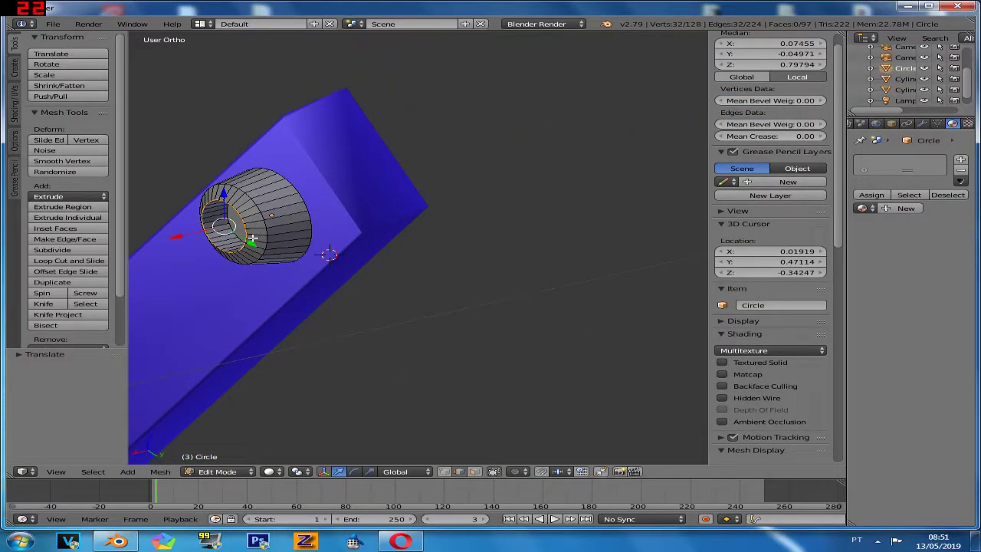
Select three outer edge loops around the bushing
{"action": "key", "text": "Tab"}
{"action": "middle_click_drag", "start_coordinate": [282, 226], "coordinate": [345, 251]}
{"action": "key", "text": "Tab"}
{"action": "key", "text": "a"}
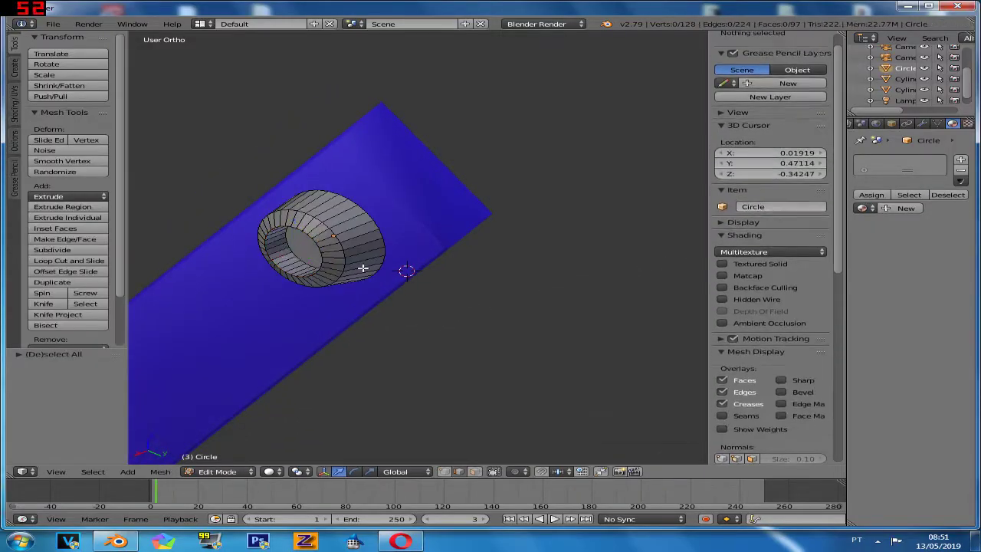
{"action": "right_click", "coordinate": [342, 252], "text": "alt"}
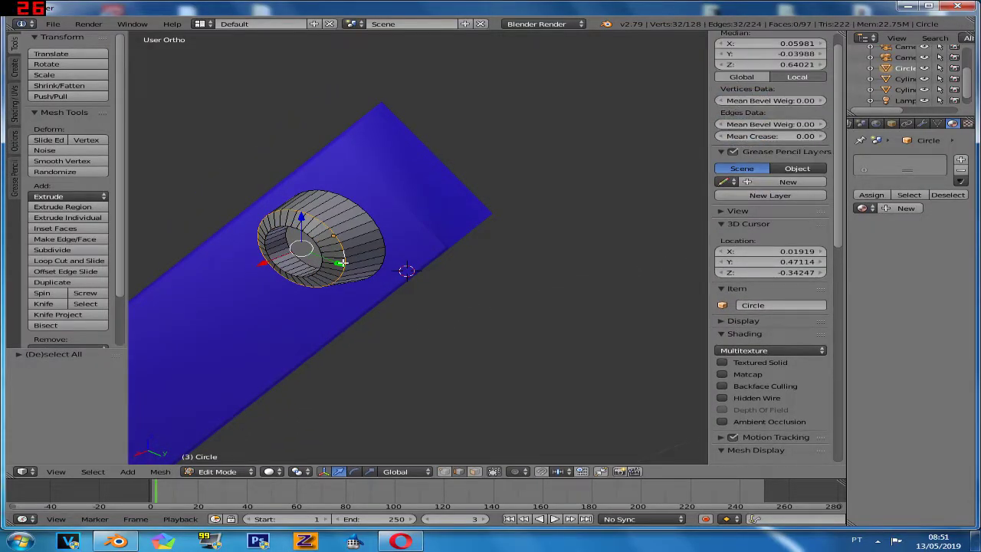
{"action": "right_click", "coordinate": [322, 261], "text": "alt+shift"}
{"action": "right_click", "coordinate": [310, 260], "text": "alt+shift"}
Bevel the three selected edge loops via the W Specials menu
{"action": "key", "text": "w"}
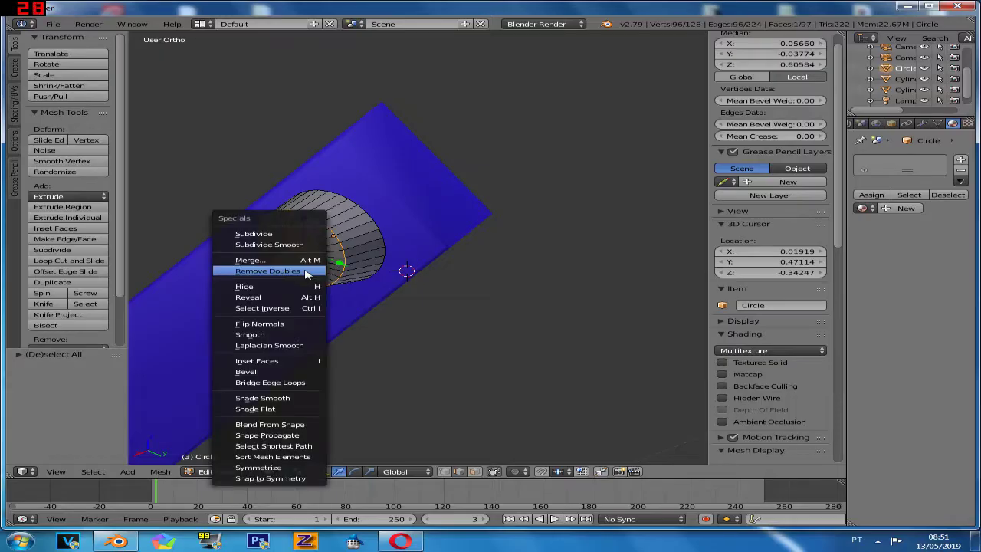
{"action": "left_click", "coordinate": [281, 372]}
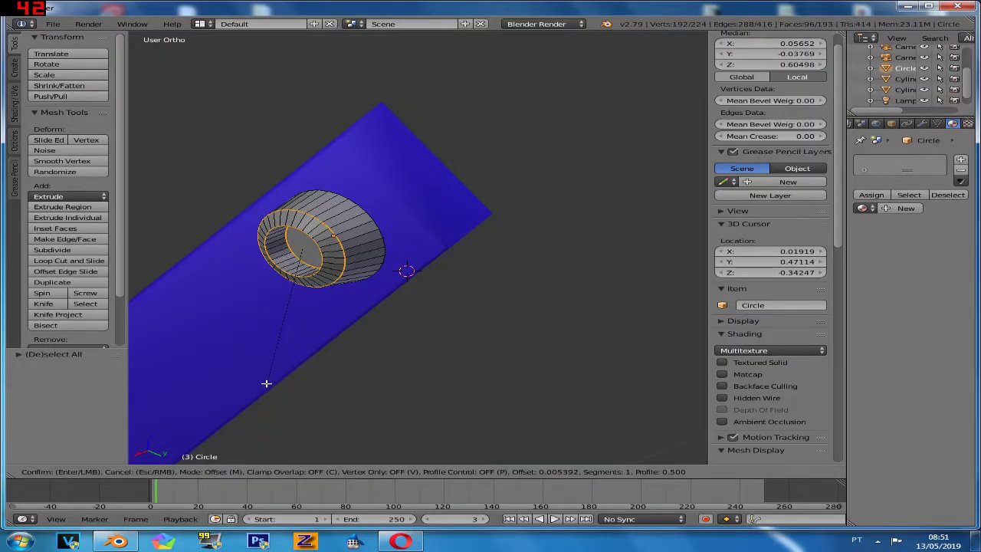
{"action": "left_click", "coordinate": [252, 424]}
{"action": "left_click", "coordinate": [251, 423]}
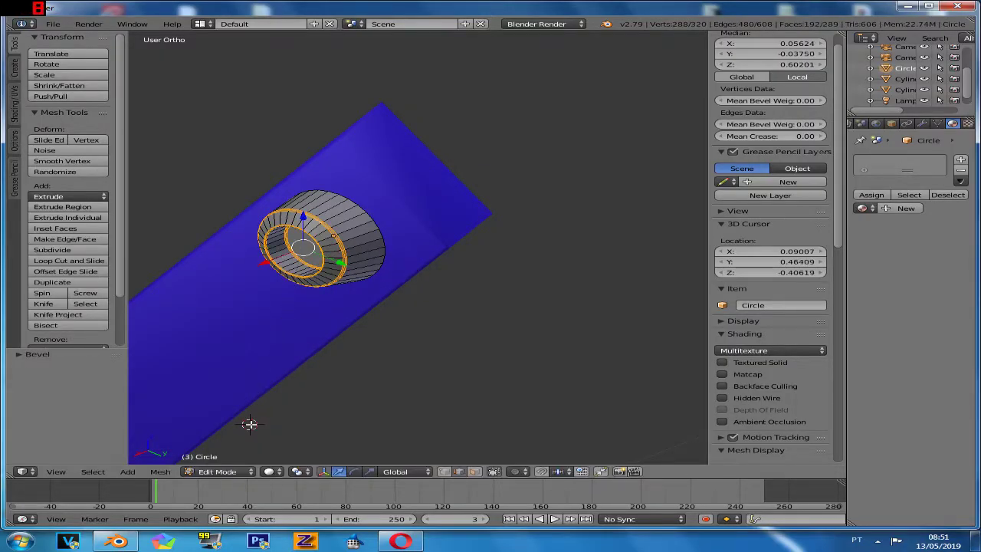
Smooth-shade the bushing in Object Mode and leave it selected
{"action": "key", "text": "Tab"}
{"action": "left_click", "coordinate": [48, 193]}
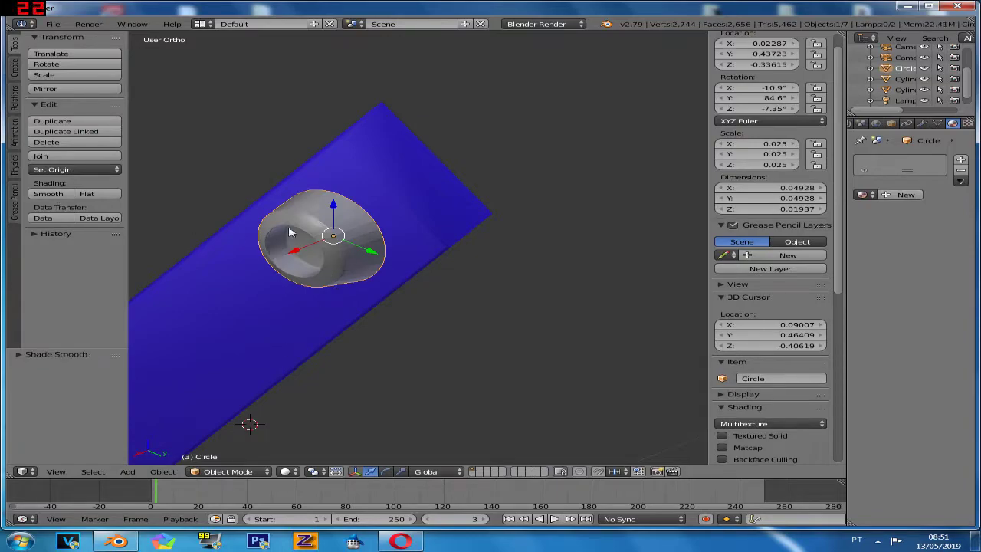
{"action": "right_click", "coordinate": [412, 230]}
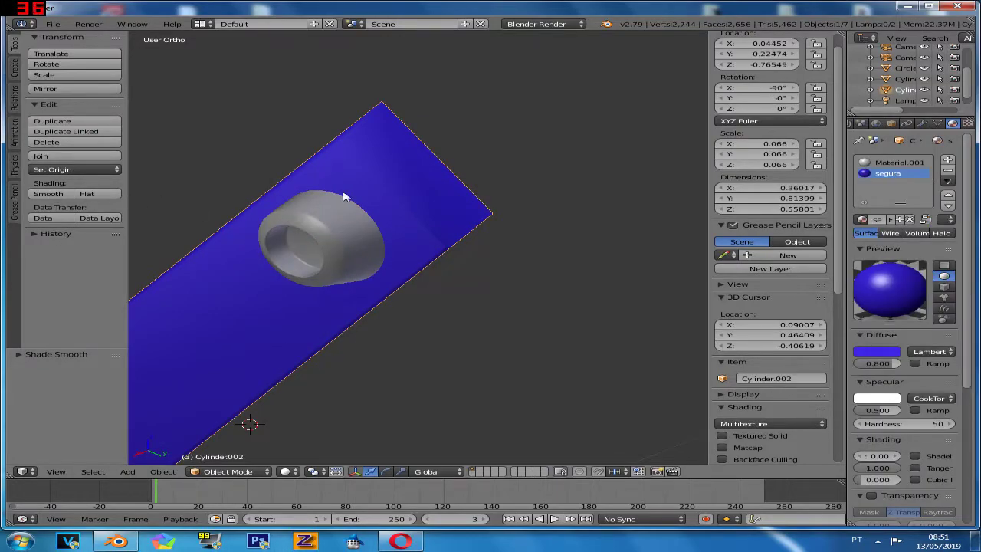
{"action": "right_click", "coordinate": [308, 217]}
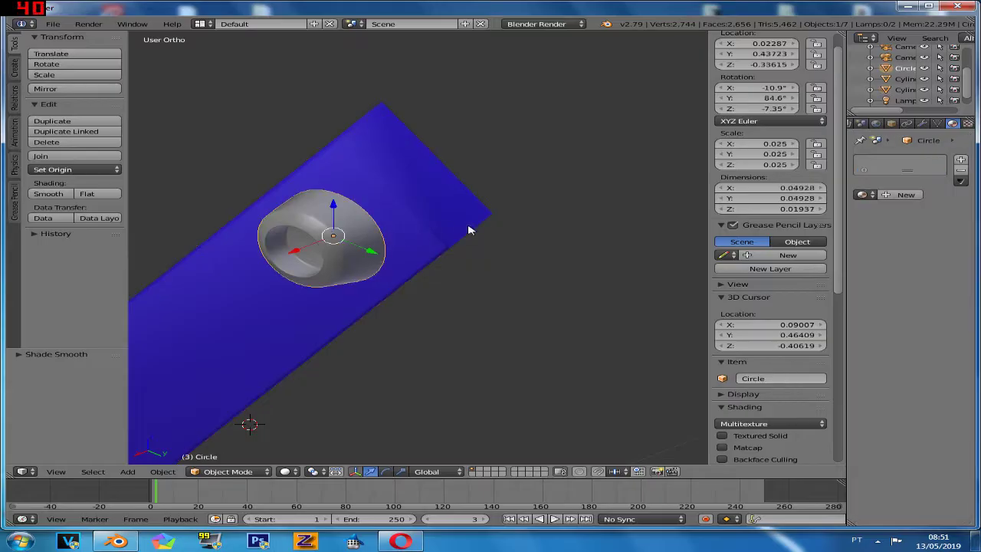
Add a new material slot with a red material and assign it to the whole bushing mesh
{"action": "left_click", "coordinate": [903, 195]}
{"action": "left_click", "coordinate": [947, 160]}
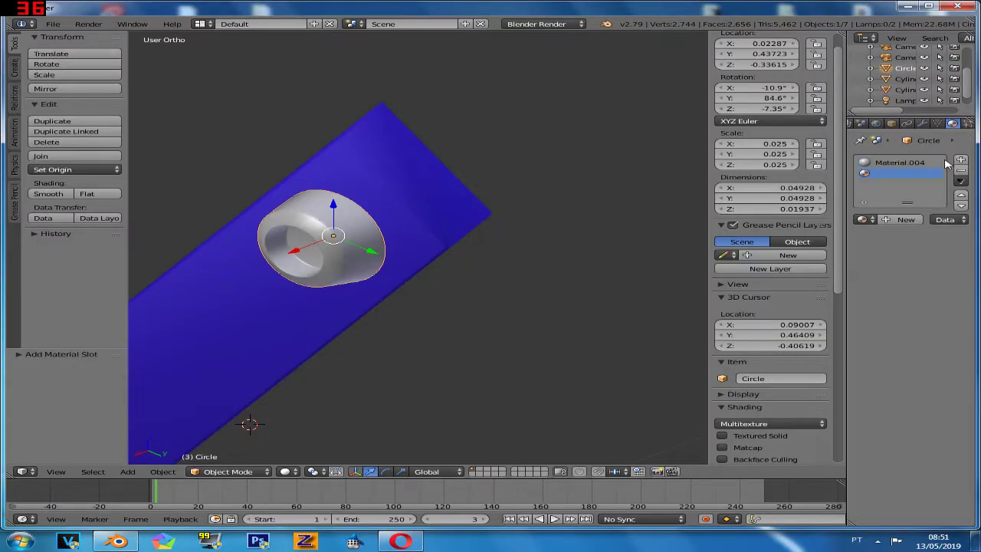
{"action": "left_click", "coordinate": [905, 220]}
{"action": "left_click", "coordinate": [877, 351]}
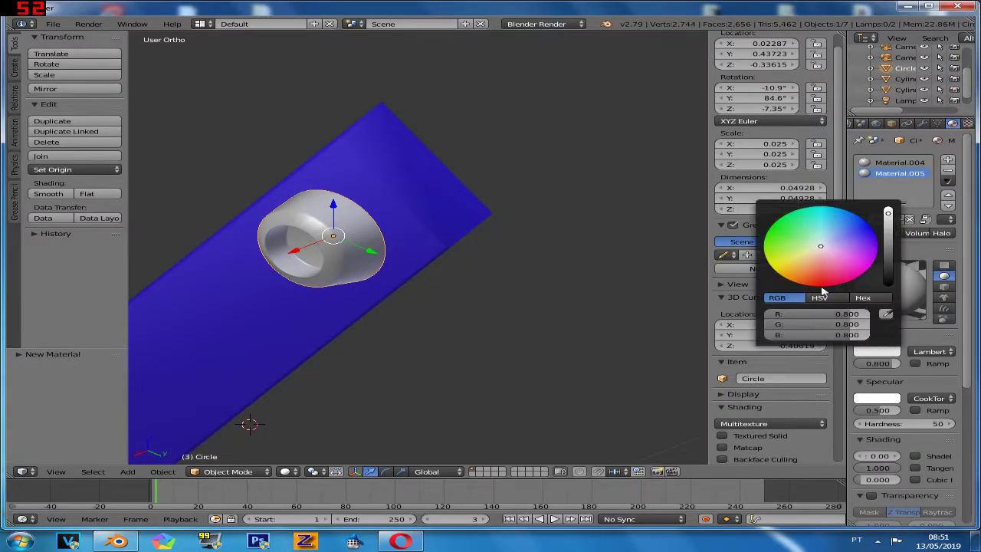
{"action": "left_click", "coordinate": [825, 292]}
{"action": "key", "text": "Tab"}
{"action": "key", "text": "a"}
{"action": "left_click", "coordinate": [869, 219]}
{"action": "key", "text": "Tab"}
Select all parts and join the pipe, clamp and bushing into one object with Ctrl+J
{"action": "scroll", "coordinate": [385, 302], "scroll_direction": "down", "scroll_amount": 2}
{"action": "scroll", "coordinate": [389, 301], "scroll_direction": "down", "scroll_amount": 4}
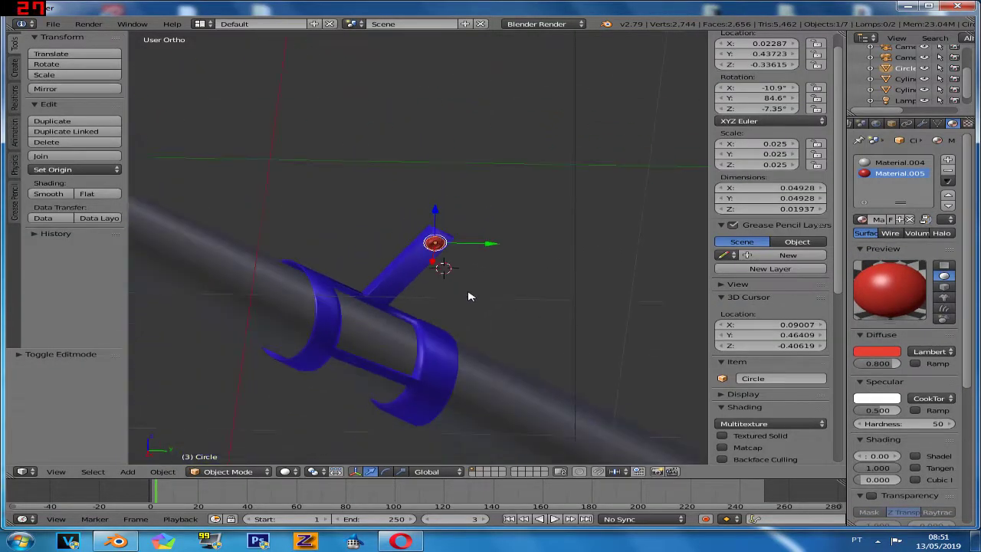
{"action": "key", "text": "a"}
{"action": "key", "text": "a"}
{"action": "mouse_move", "coordinate": [469, 293]}
{"action": "middle_mouse_down"}
{"action": "mouse_move", "coordinate": [422, 270]}
{"action": "mouse_move", "coordinate": [386, 277]}
{"action": "mouse_move", "coordinate": [401, 249]}
{"action": "mouse_move", "coordinate": [399, 258]}
{"action": "mouse_move", "coordinate": [433, 266]}
{"action": "middle_mouse_up"}
{"action": "key", "text": "ctrl+j"}
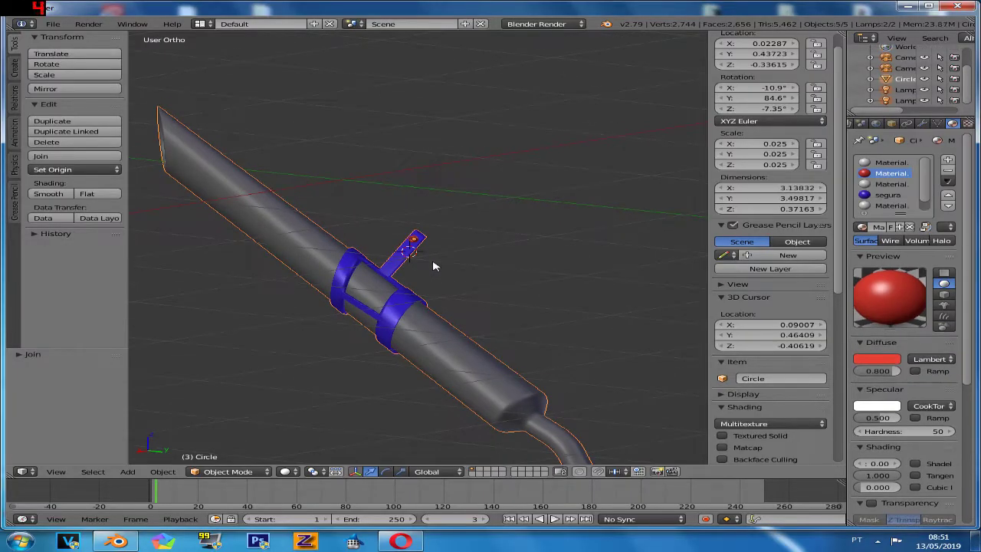
Merge duplicate vertices across the whole joined mesh with Remove Doubles
{"action": "key", "text": "Tab"}
{"action": "key", "text": "a"}
{"action": "key", "text": "a"}
{"action": "key", "text": "w"}
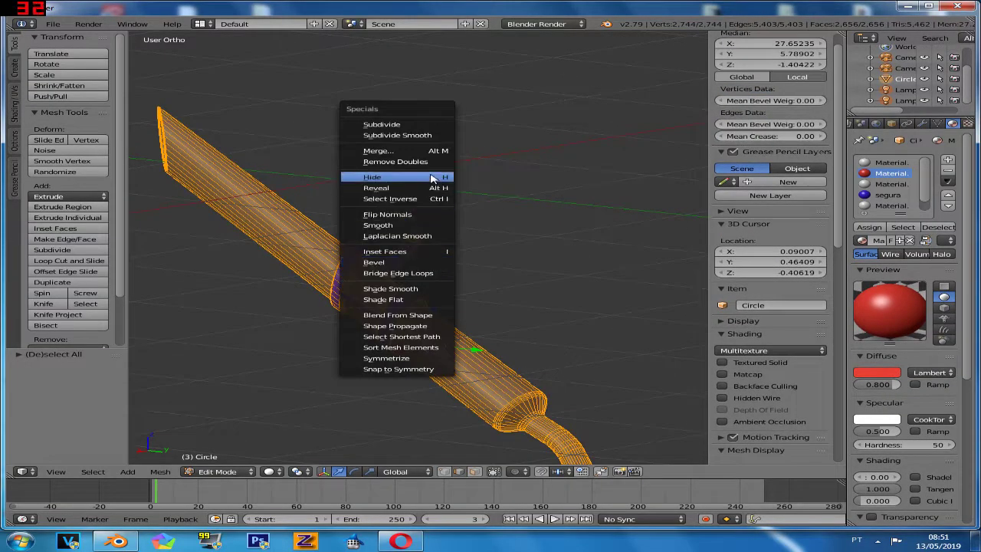
{"action": "left_click", "coordinate": [433, 162]}
{"action": "key", "text": "Tab"}
{"action": "scroll", "coordinate": [424, 282], "scroll_direction": "down", "scroll_amount": 2}
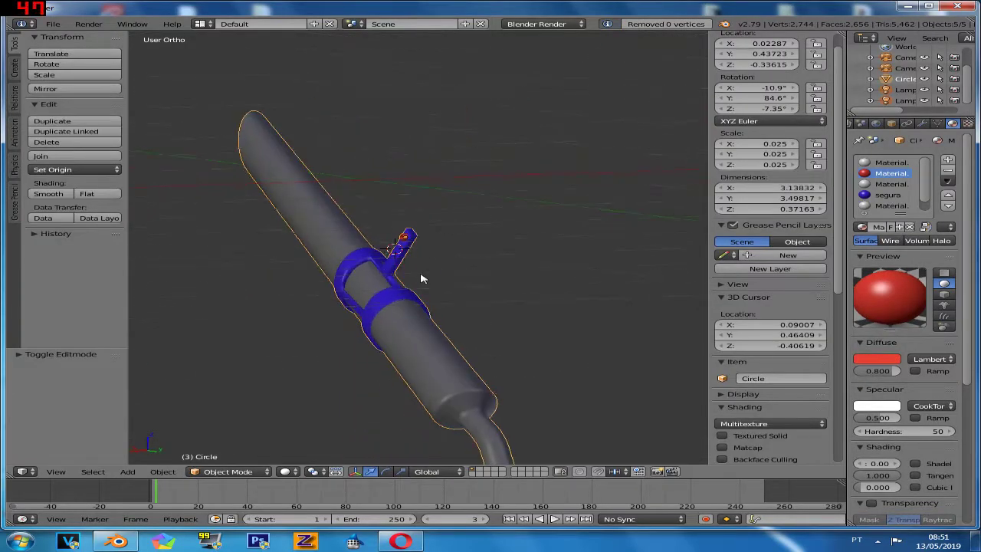
{"action": "scroll", "coordinate": [418, 264], "scroll_direction": "down", "scroll_amount": 3}
{"action": "middle_click_drag", "start_coordinate": [411, 245], "coordinate": [490, 240]}
{"action": "scroll", "coordinate": [306, 143], "scroll_direction": "up", "scroll_amount": 1}
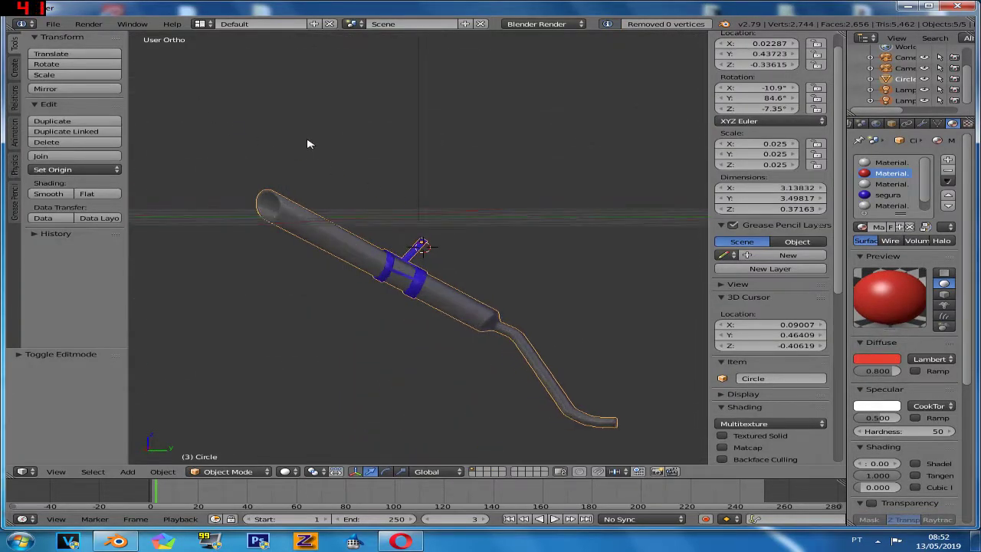
{"action": "left_click", "coordinate": [53, 24]}
{"action": "mouse_move", "coordinate": [75, 240]}
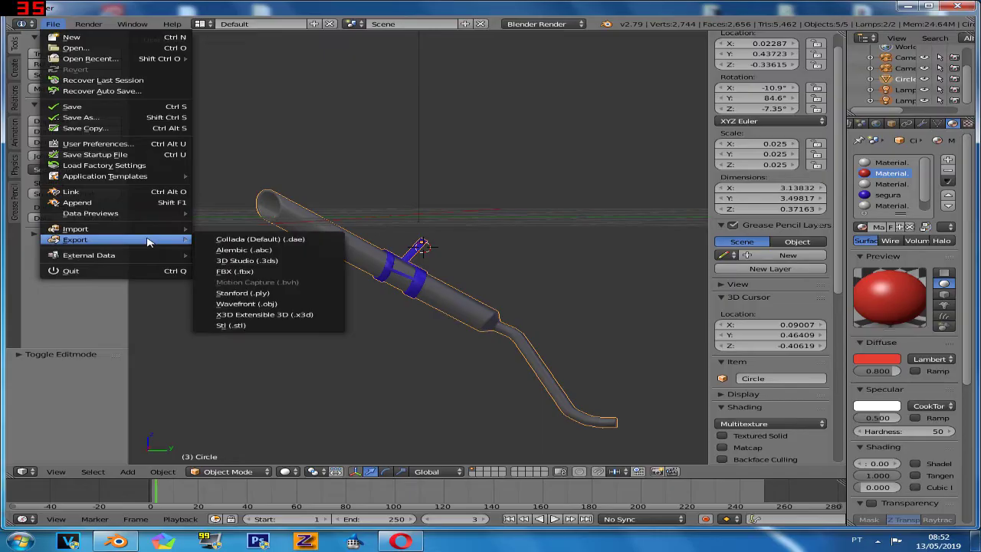
Export the joined exhaust as a Wavefront OBJ named ponteirao.obj to the Desktop
{"action": "left_click", "coordinate": [307, 307]}
{"action": "left_click", "coordinate": [86, 201]}
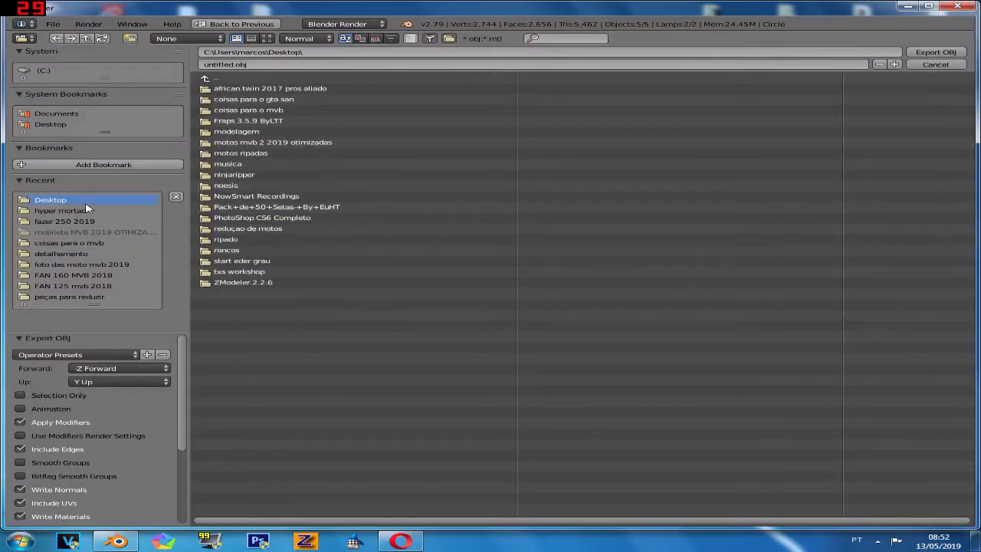
{"action": "left_click", "coordinate": [399, 65]}
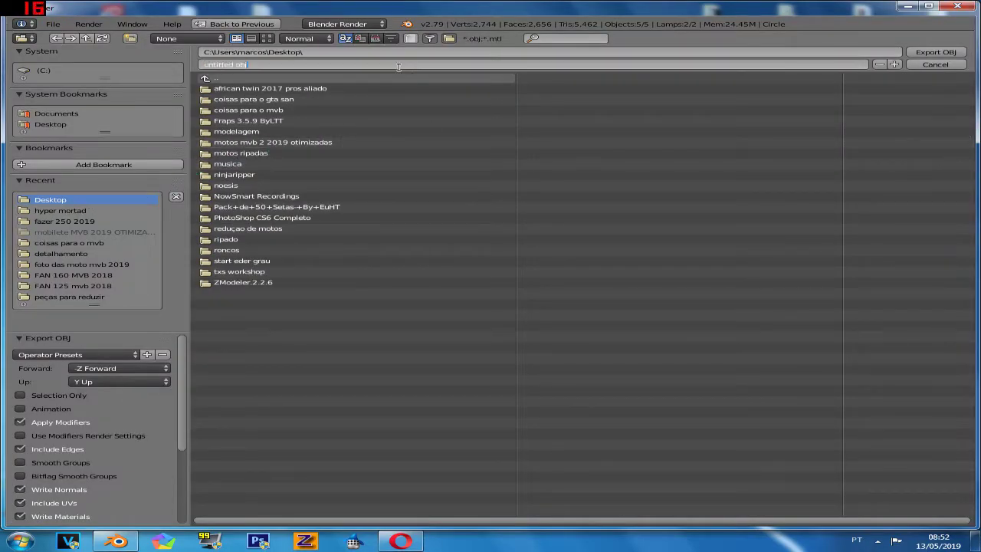
{"action": "key", "text": "Home"}
{"action": "type", "text": "pop"}
{"action": "type", "text": "o"}
{"action": "key", "text": "Return"}
{"action": "left_click", "coordinate": [958, 52]}
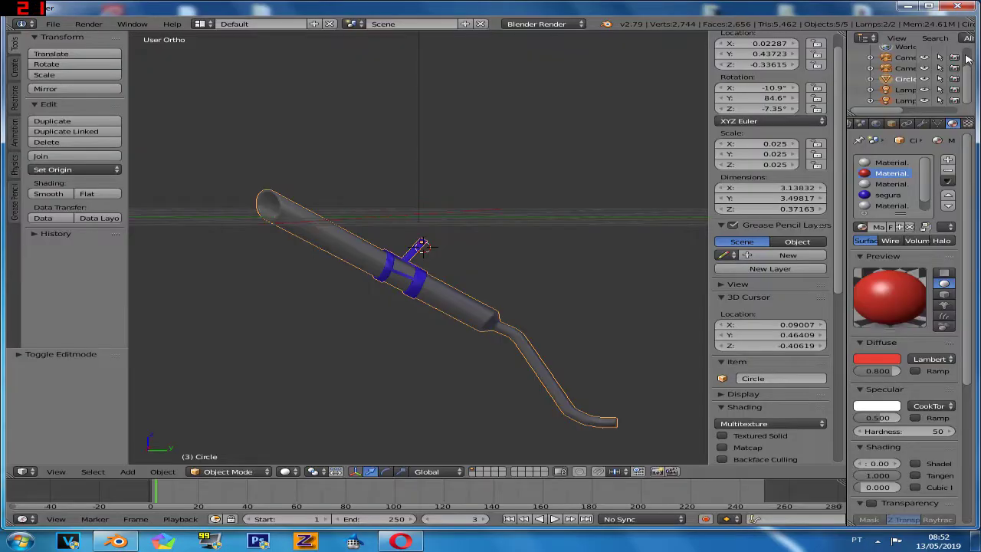
Delete the scene objects and quit Blender without saving
{"action": "key", "text": "Delete"}
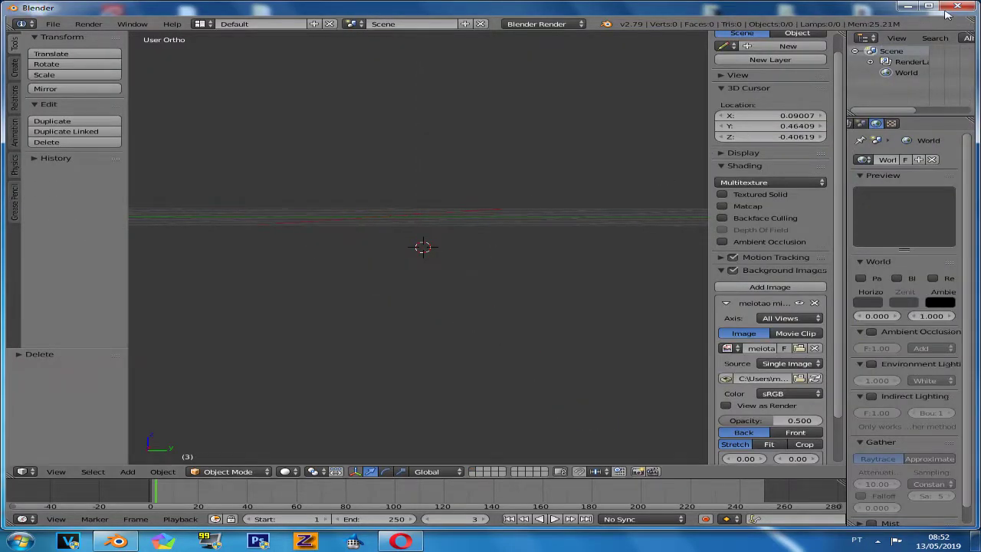
{"action": "left_click", "coordinate": [958, 6]}
{"action": "left_click", "coordinate": [494, 313]}
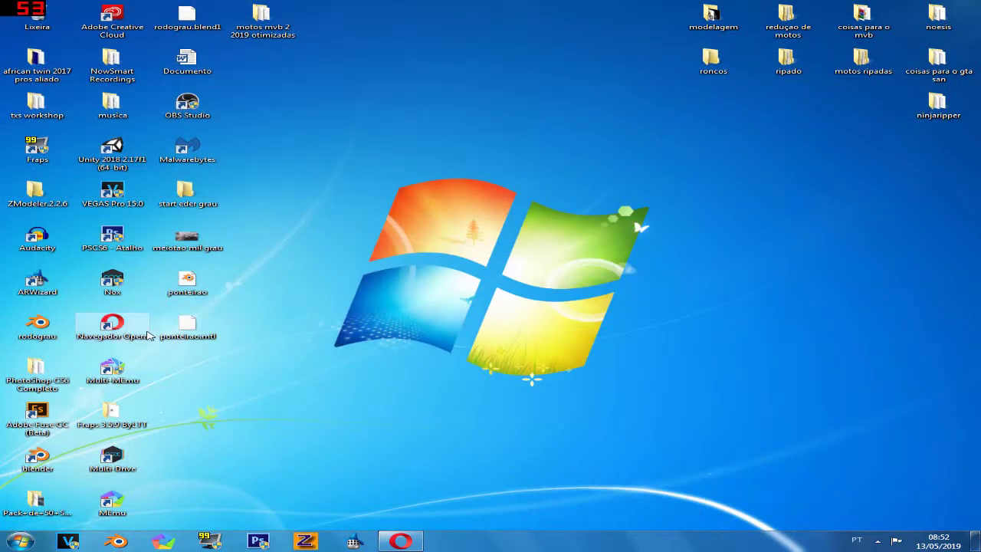